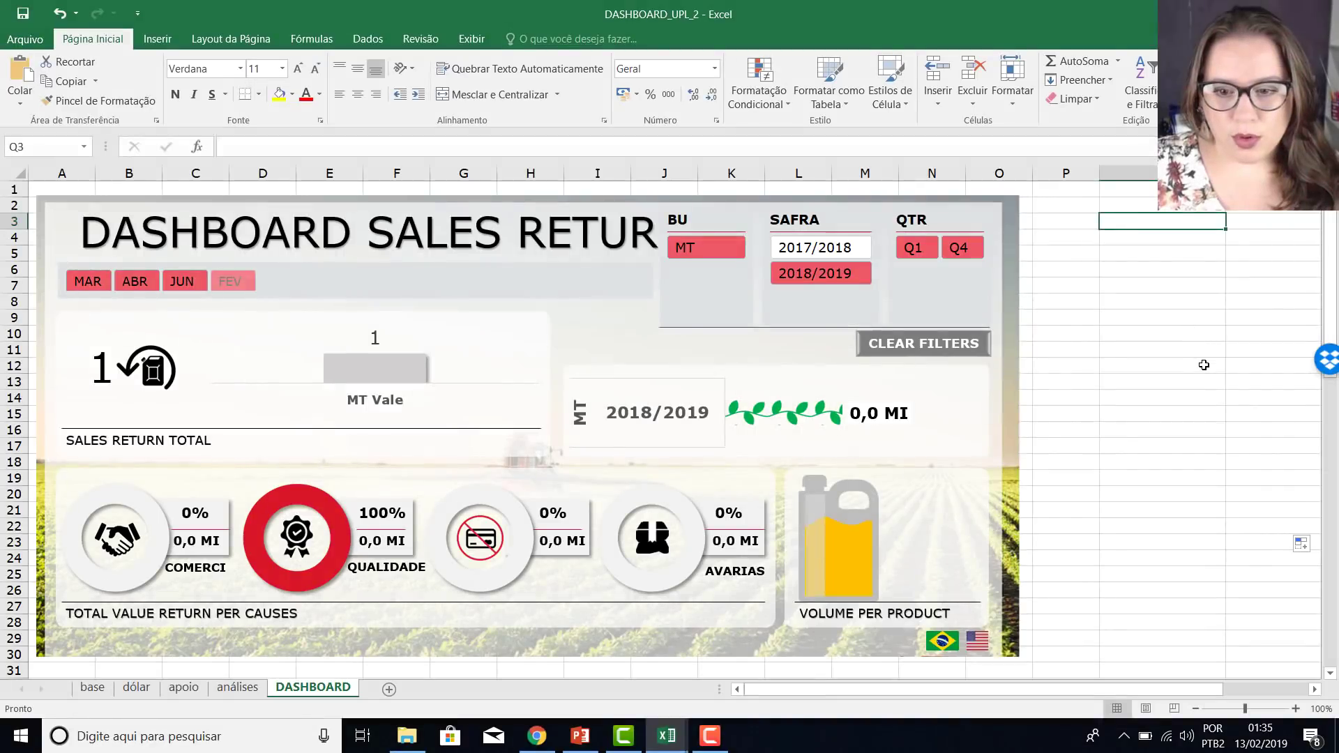
Try the ABR, JUN and MAR month slicer buttons, ending with only ABR selected in Q1.
{"action": "left_click", "coordinate": [1205, 365]}
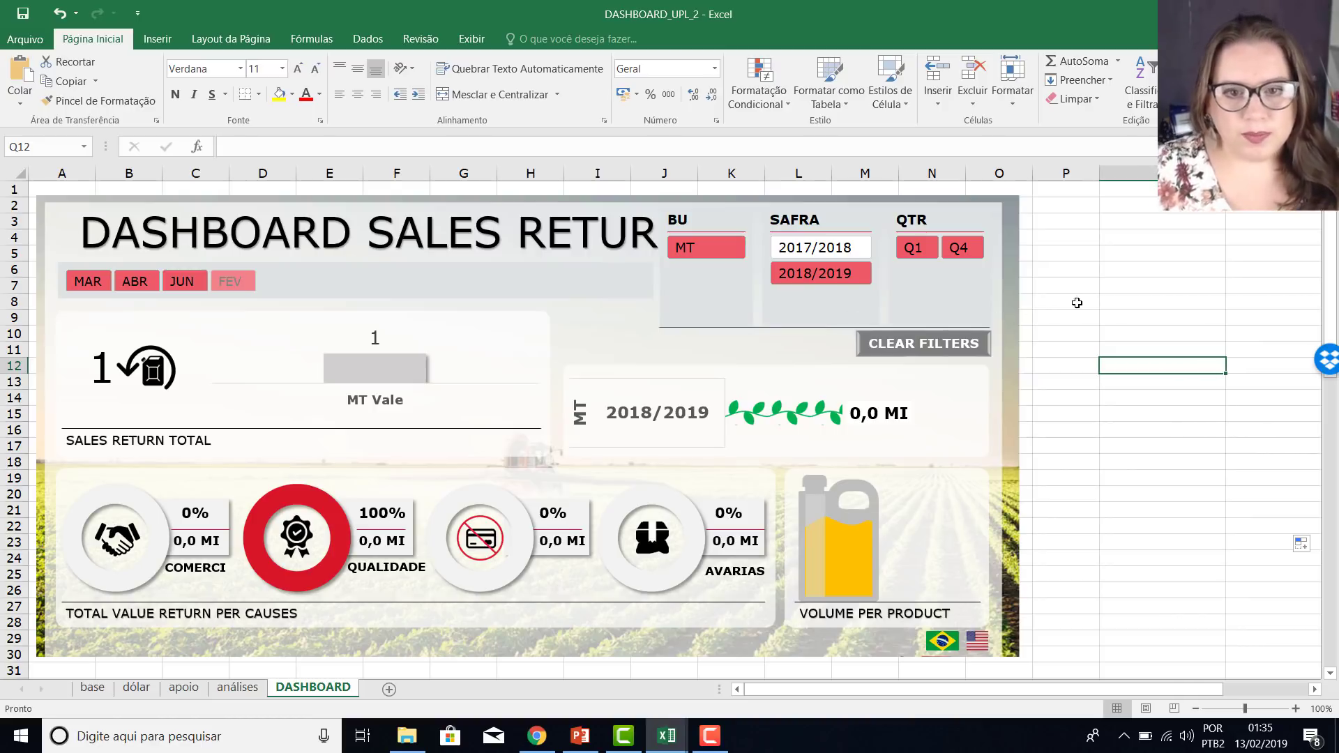
{"action": "left_click", "coordinate": [140, 283]}
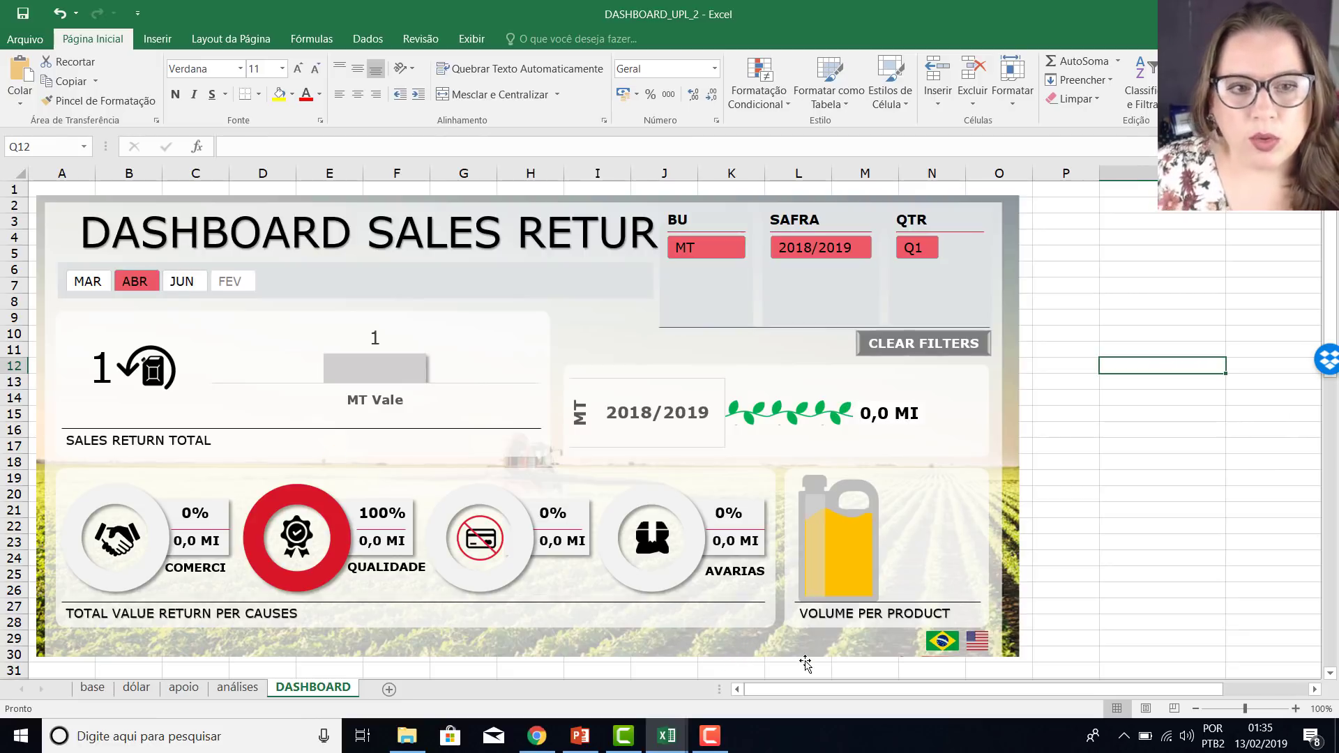
{"action": "left_click", "coordinate": [187, 289]}
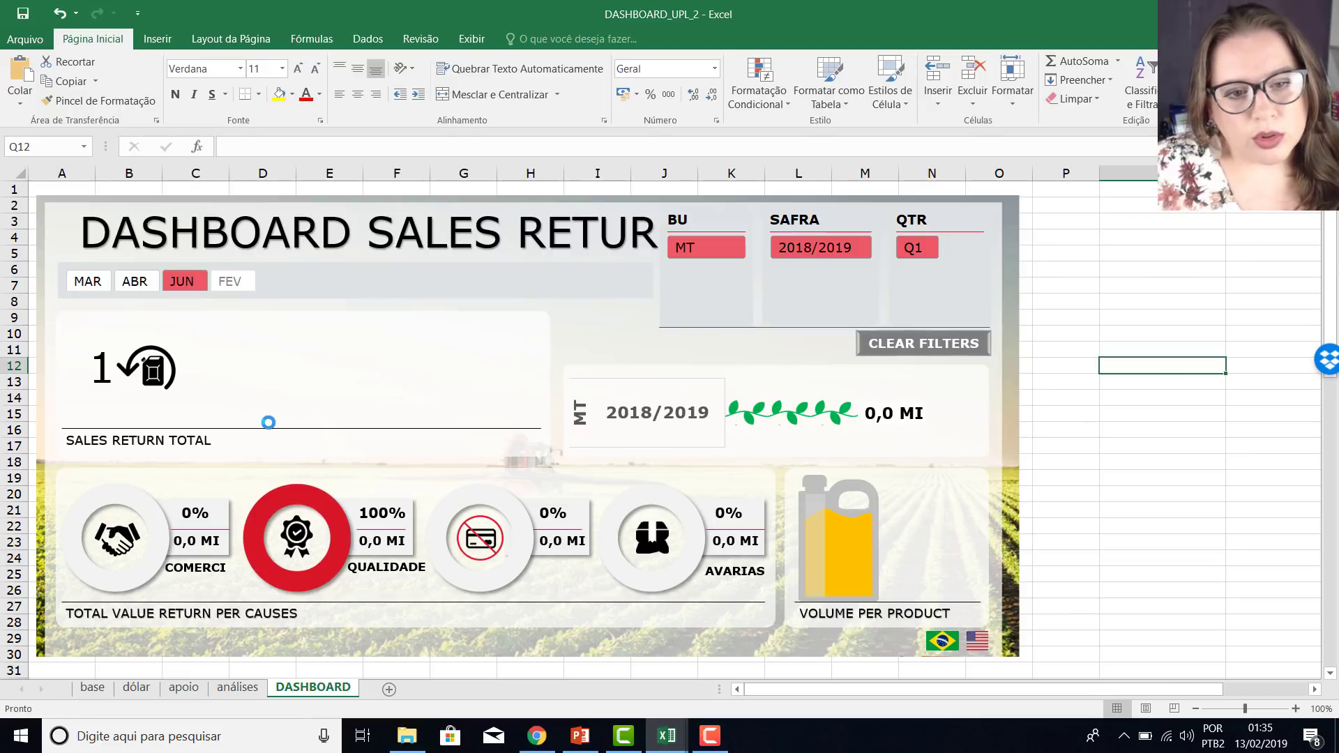
{"action": "left_click", "coordinate": [94, 283]}
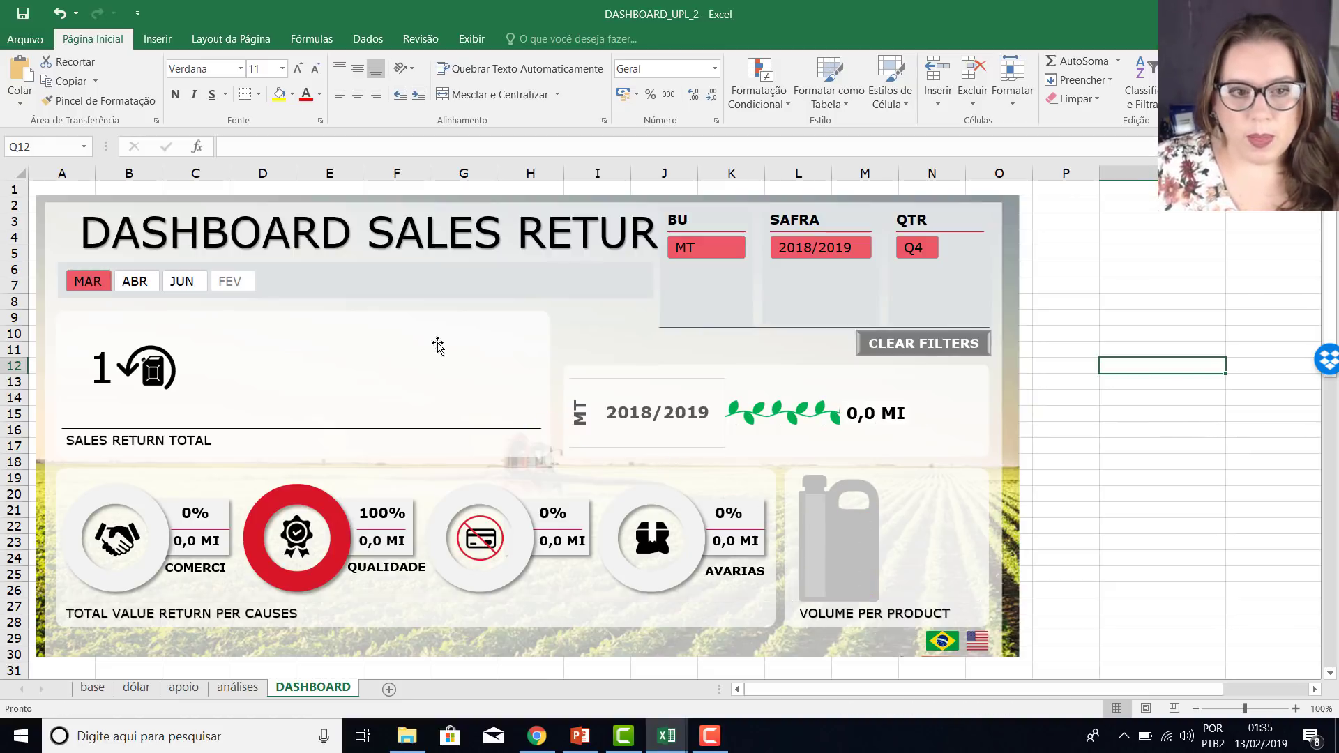
{"action": "left_click", "coordinate": [136, 282]}
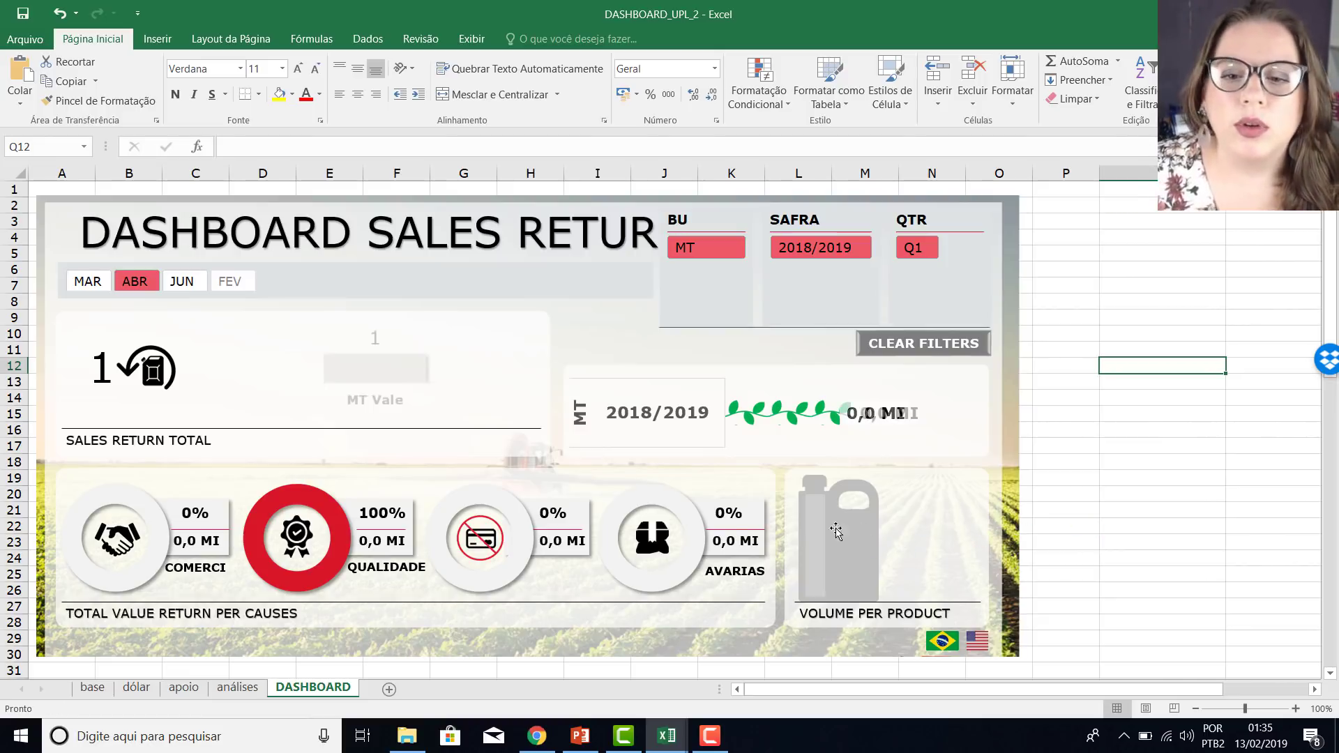
{"action": "left_click", "coordinate": [1315, 690]}
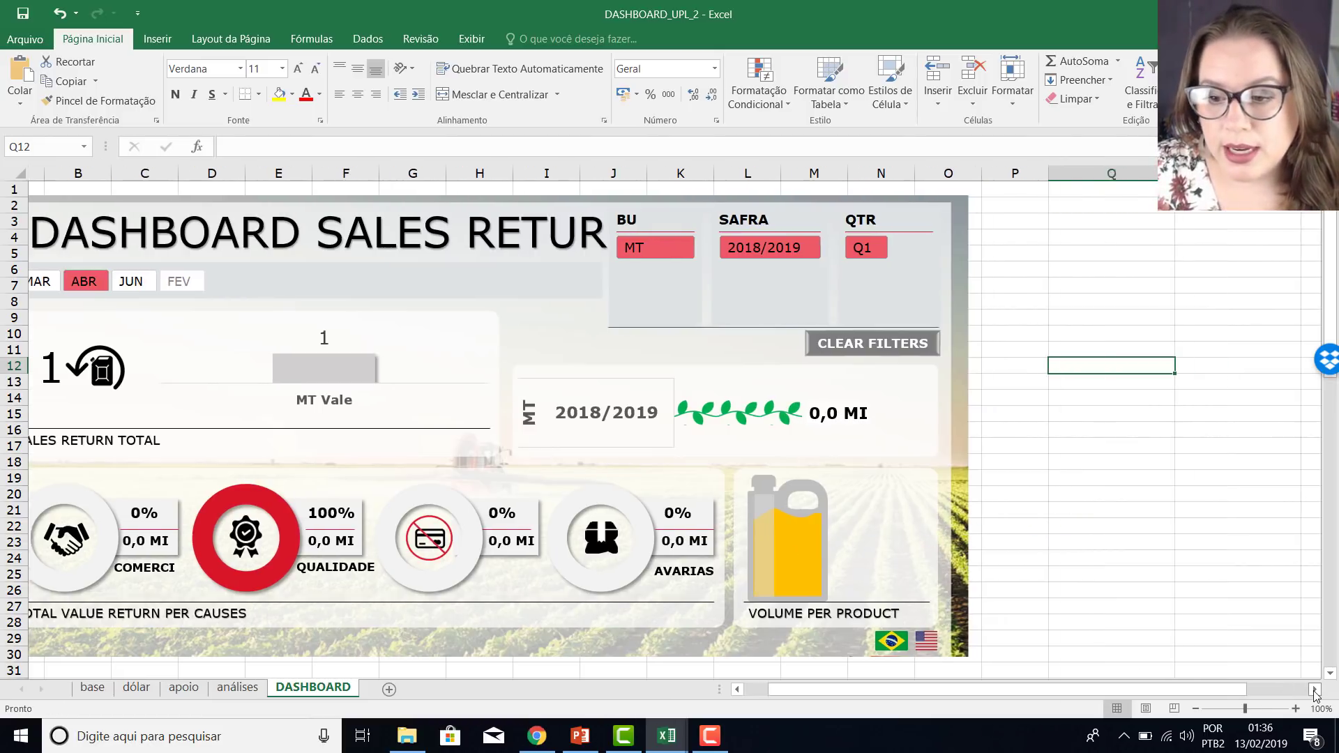
Insert a PivotTable from base_geral at cell Q3 of the dashboard sheet.
{"action": "left_click", "coordinate": [1315, 690]}
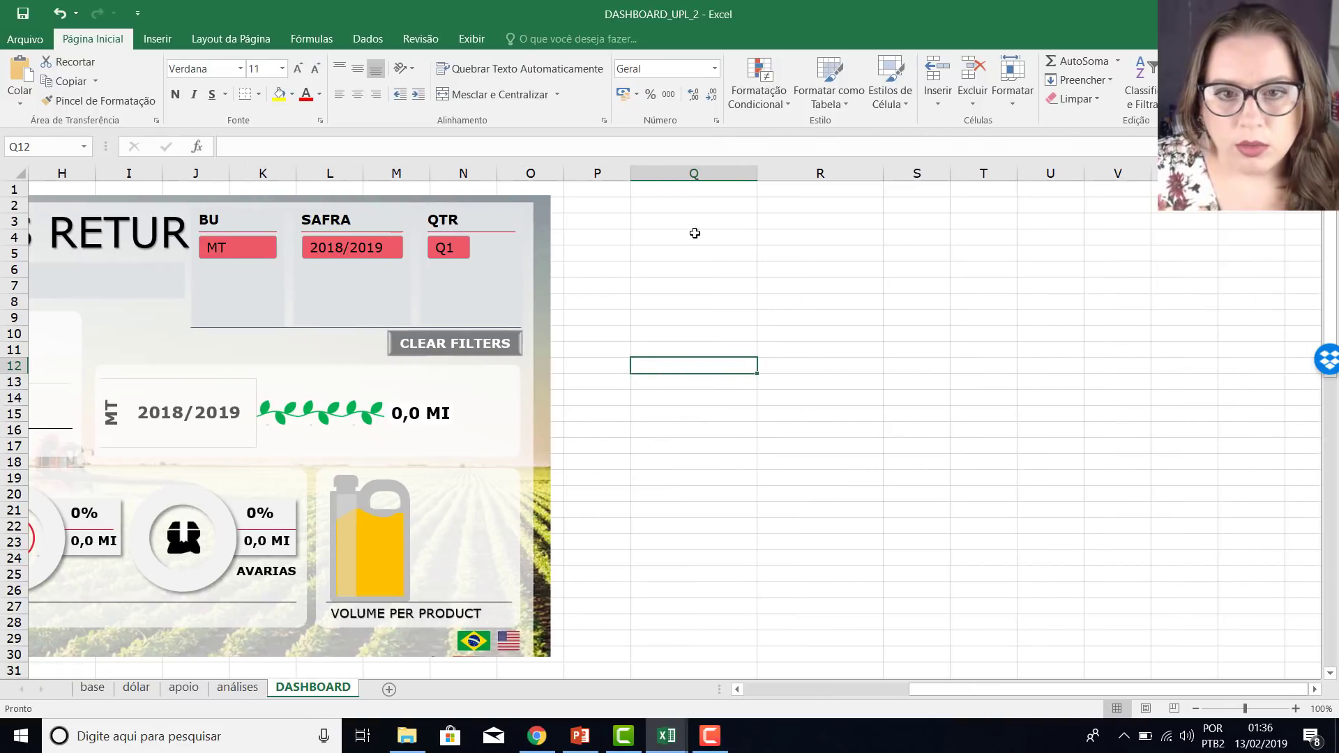
{"action": "left_click", "coordinate": [694, 224]}
{"action": "left_click", "coordinate": [140, 41]}
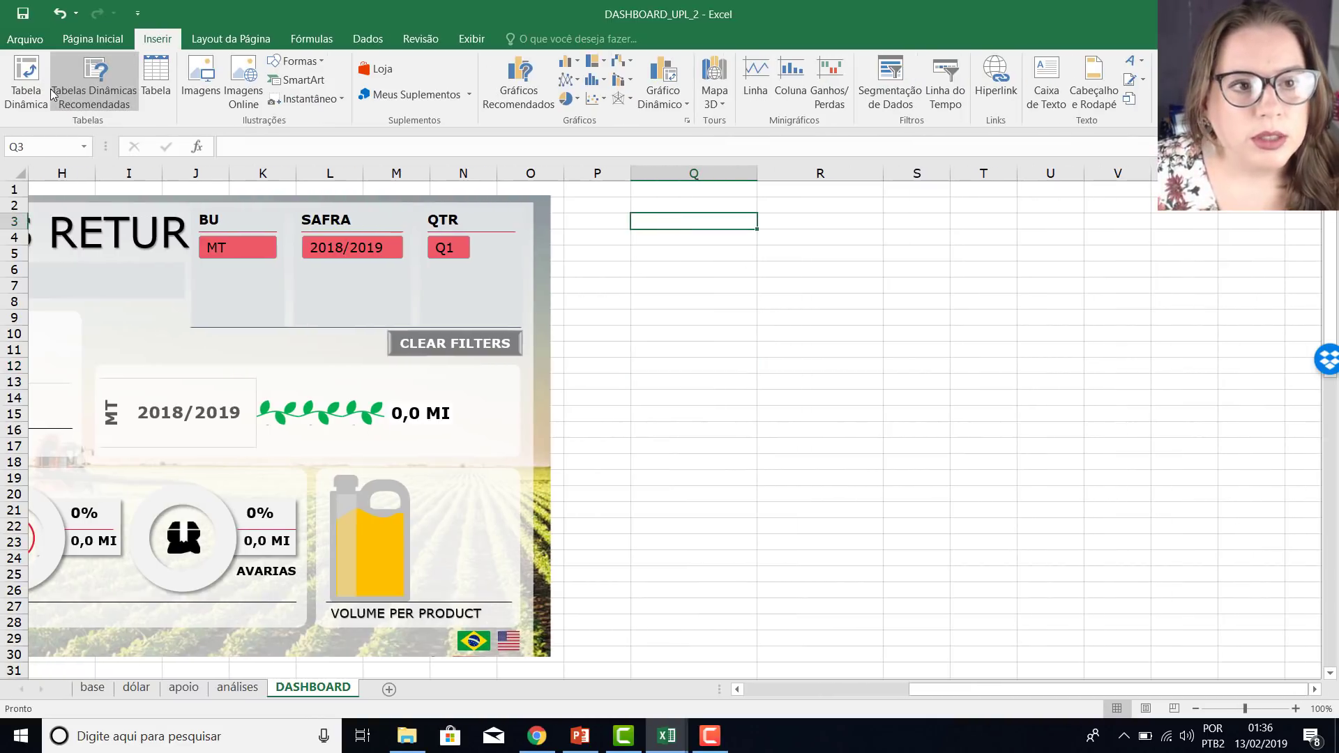
{"action": "left_click", "coordinate": [26, 82]}
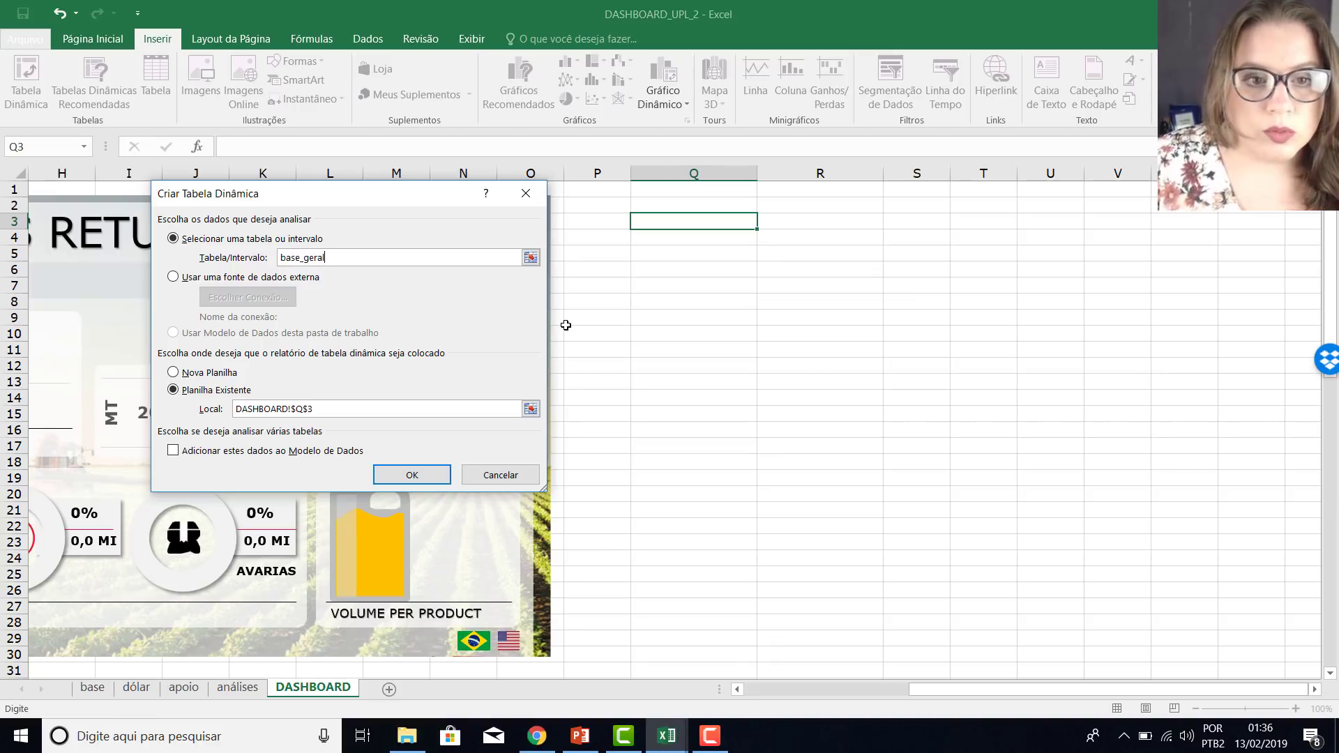
{"action": "left_click", "coordinate": [415, 474]}
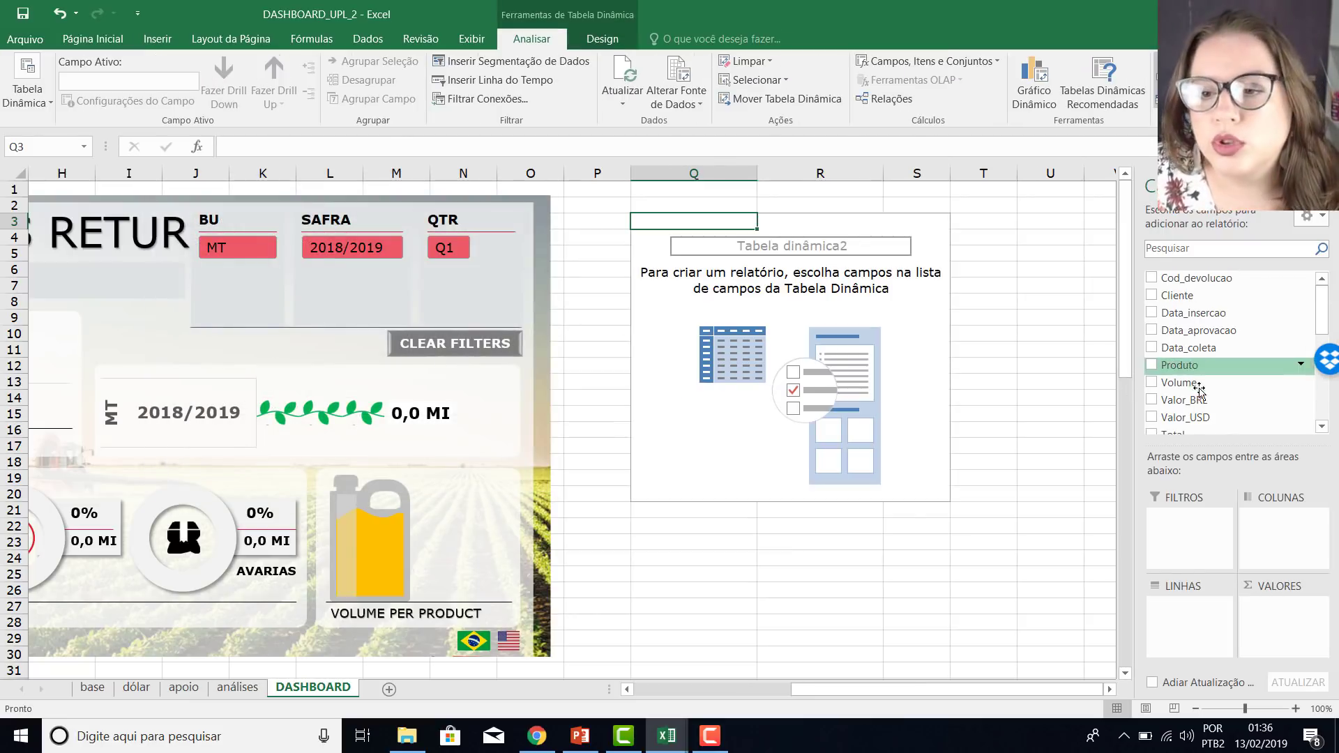
Sum Volume by Produto: Perito 437032, Sperto 673940, Unizeb Gold 443908, total 1554880.
{"action": "left_click_drag", "start_coordinate": [1179, 382], "coordinate": [1294, 619]}
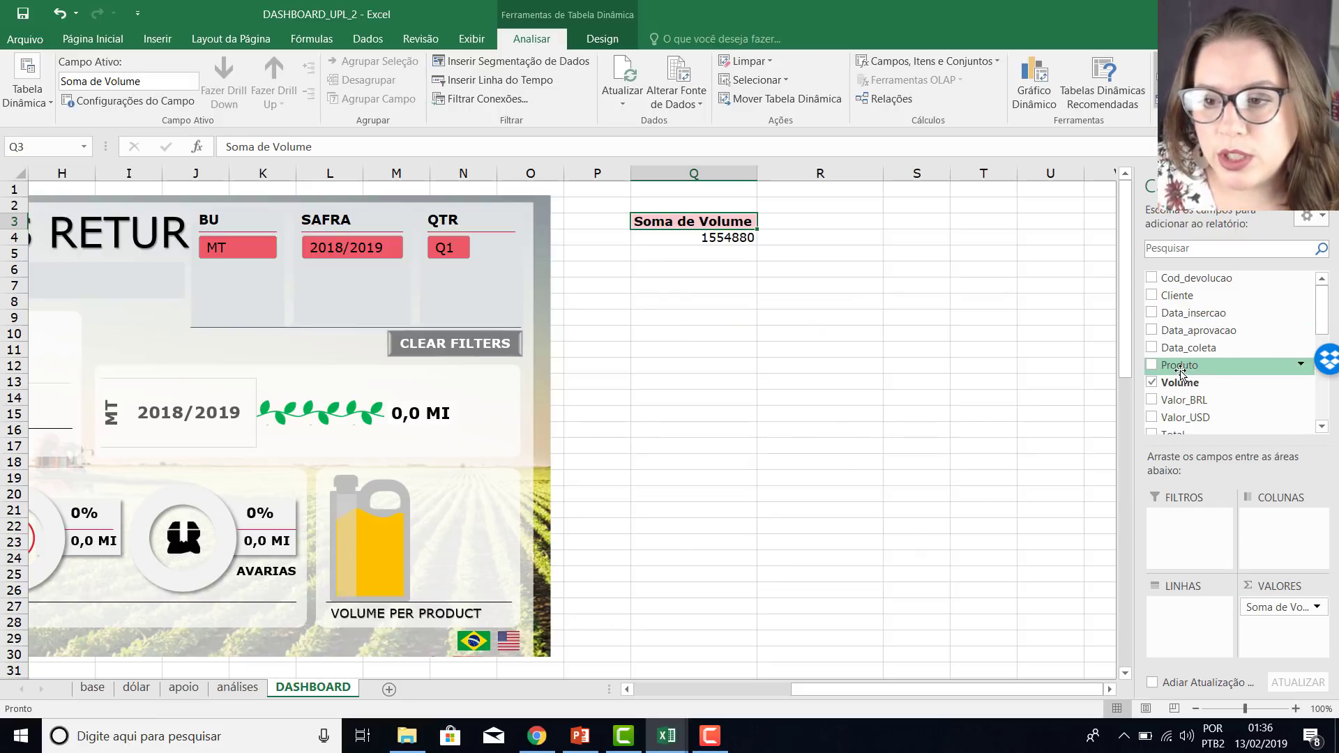
{"action": "left_click_drag", "start_coordinate": [1181, 365], "coordinate": [1190, 628]}
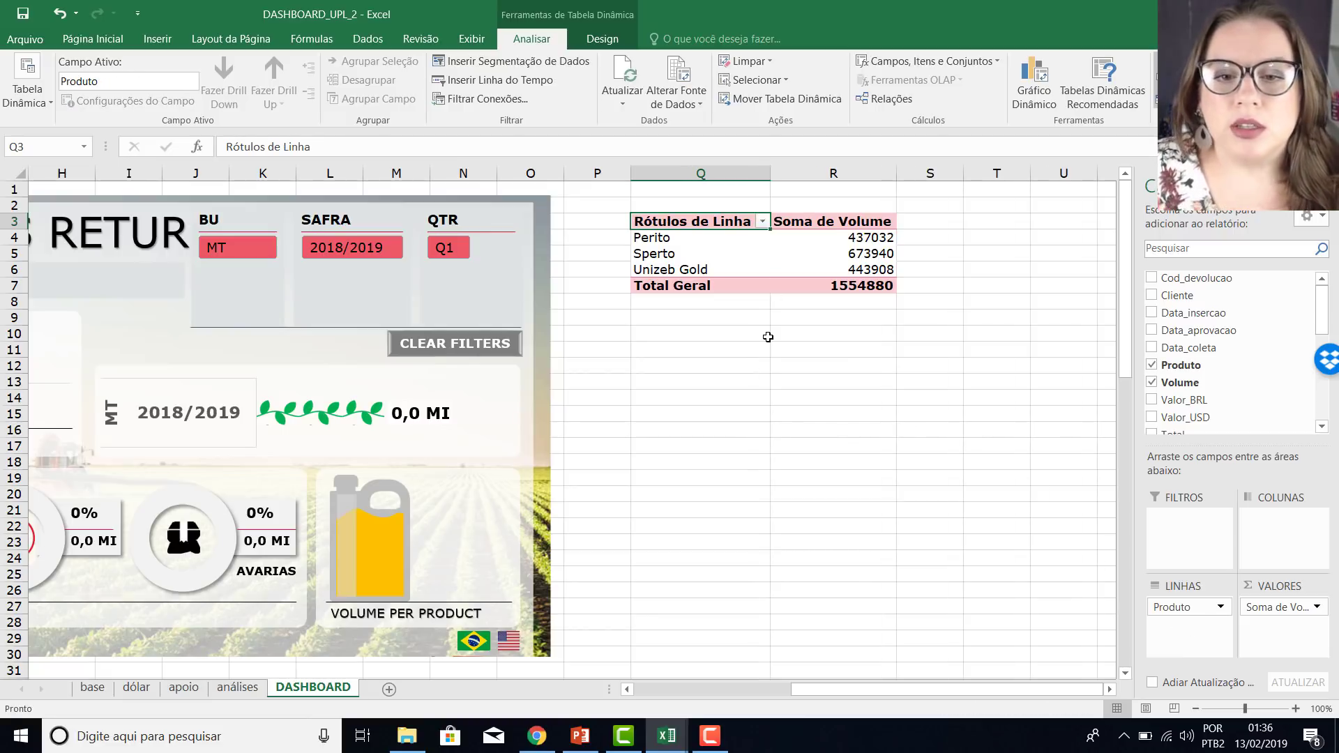
{"action": "left_click", "coordinate": [713, 242]}
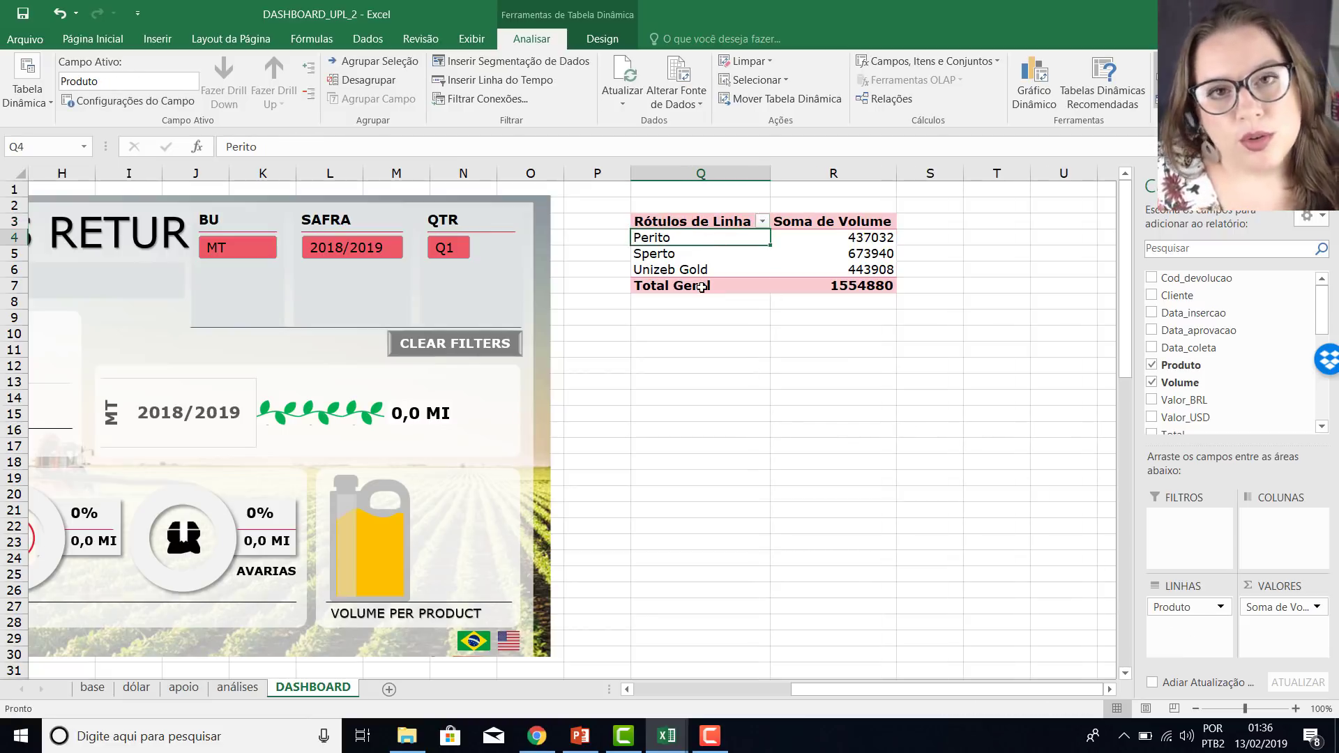
Insert a Produto slicer for the pivot table.
{"action": "left_click", "coordinate": [534, 66]}
{"action": "left_click_drag", "start_coordinate": [284, 194], "coordinate": [413, 157]}
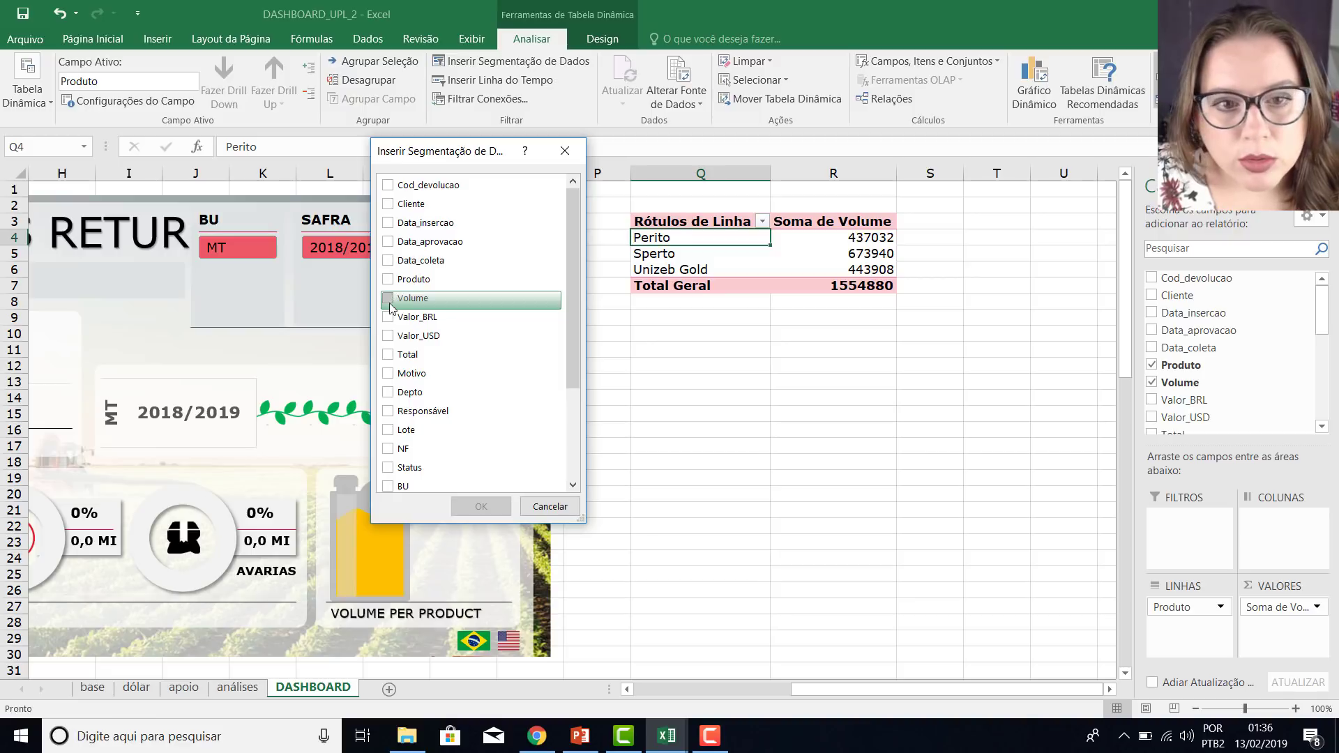
{"action": "left_click", "coordinate": [388, 279]}
{"action": "left_click", "coordinate": [480, 506]}
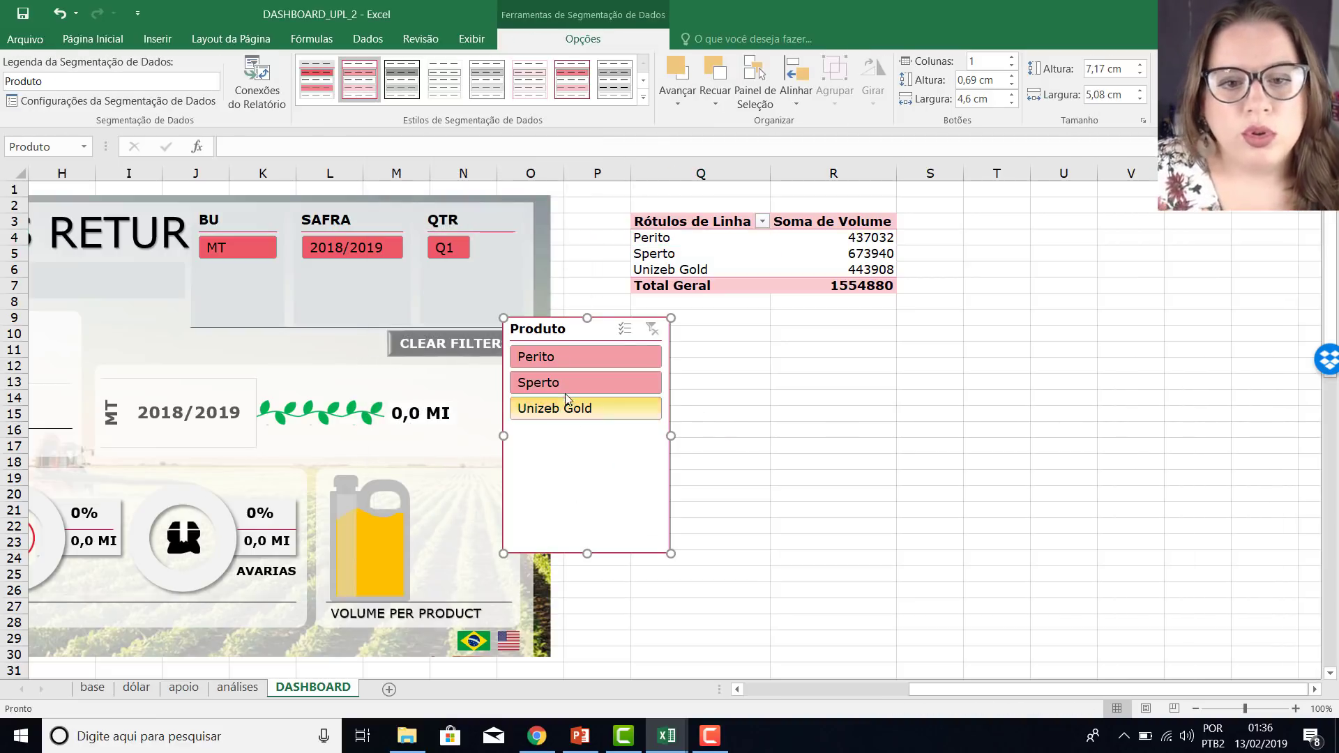
Filter the slicer to Unizeb Gold (total 443908) and move it left over the dashboard.
{"action": "left_click", "coordinate": [567, 388]}
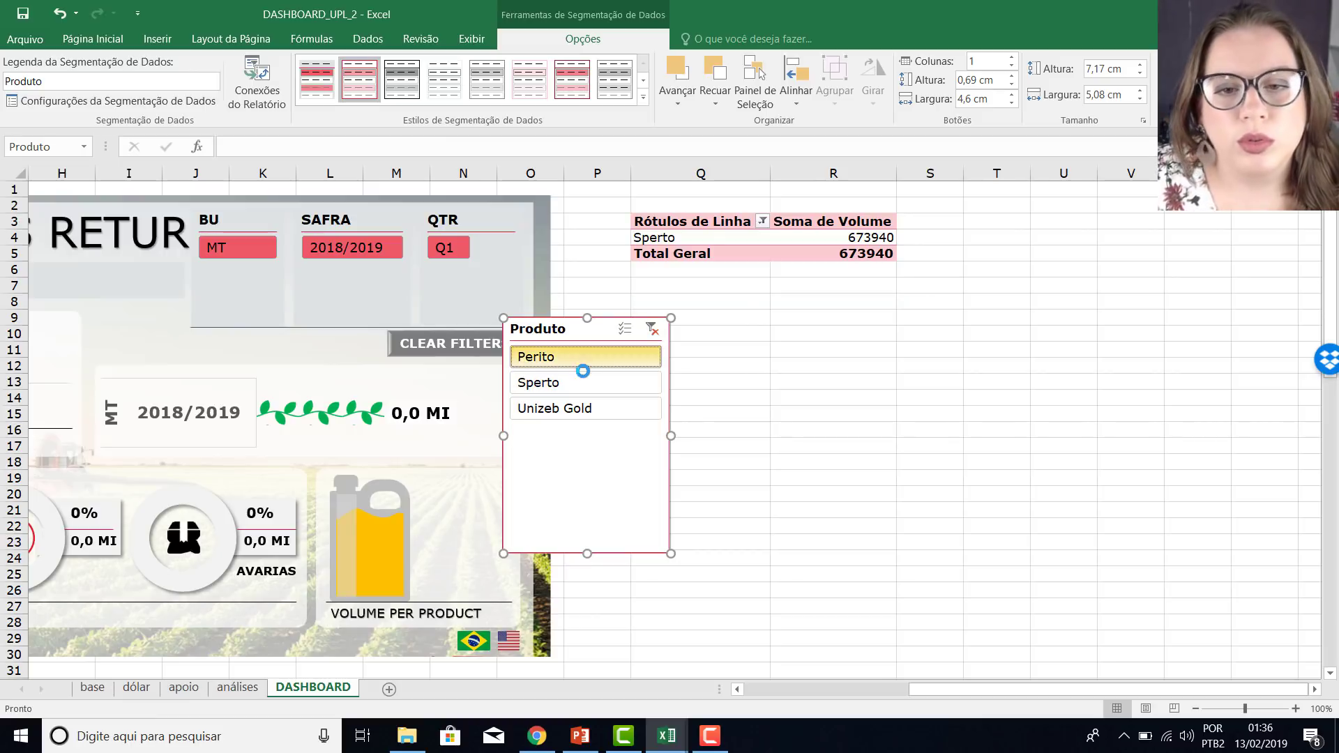
{"action": "left_click", "coordinate": [583, 360]}
{"action": "left_click", "coordinate": [585, 387]}
{"action": "left_click", "coordinate": [586, 408]}
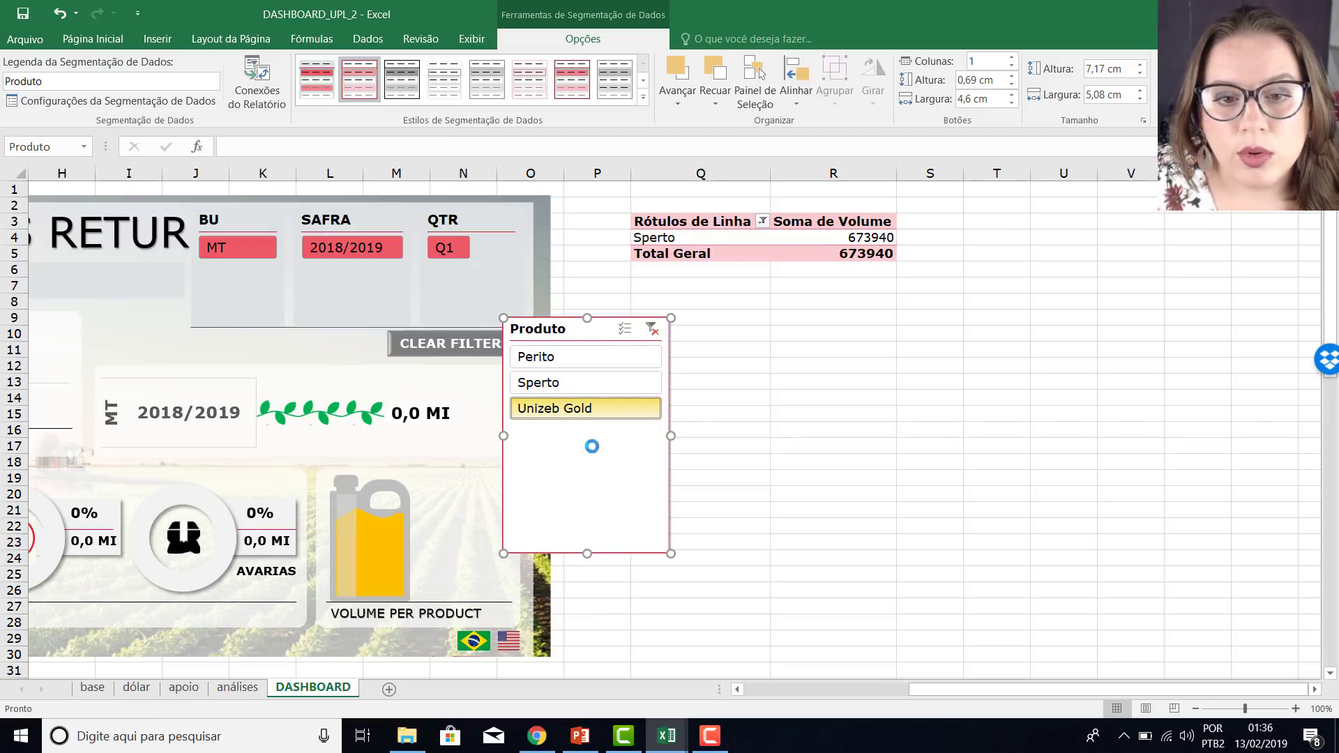
{"action": "mouse_move", "coordinate": [572, 487]}
{"action": "left_mouse_down"}
{"action": "mouse_move", "coordinate": [500, 477]}
{"action": "mouse_move", "coordinate": [508, 490]}
{"action": "left_mouse_up"}
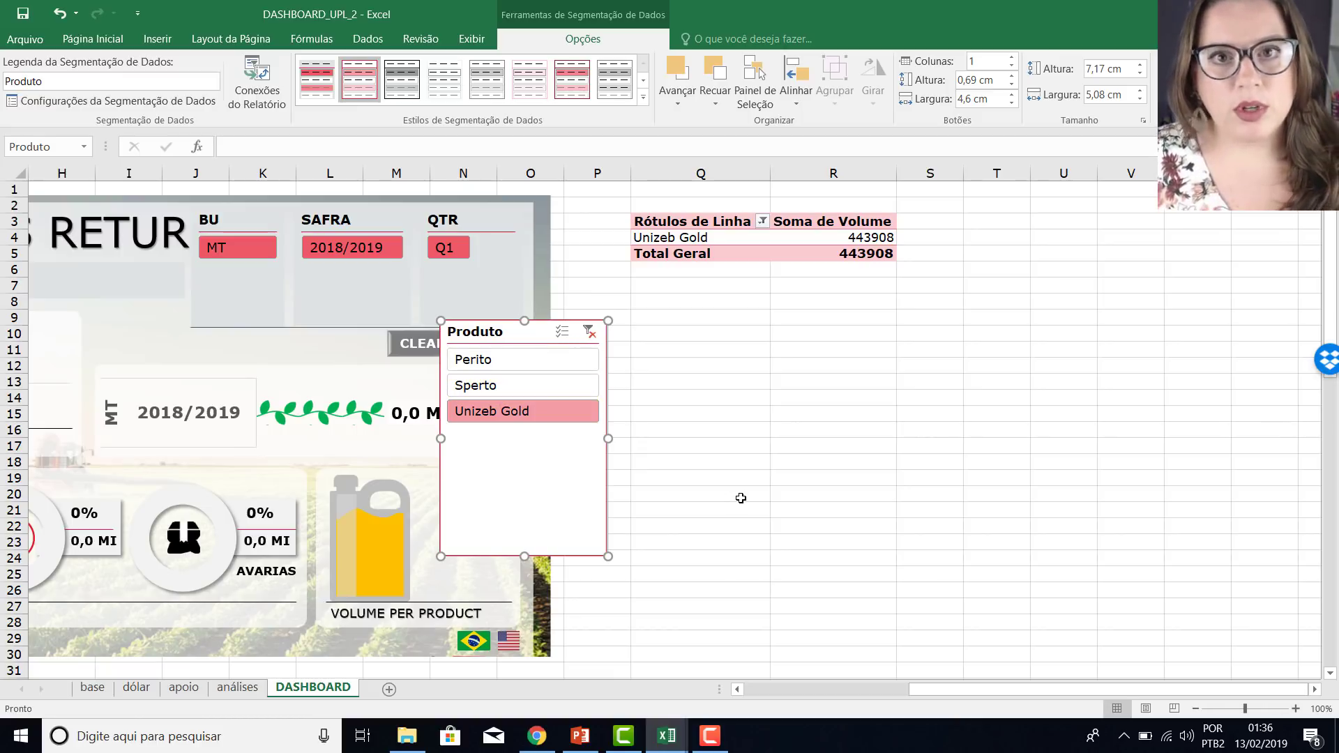
{"action": "left_click", "coordinate": [784, 430]}
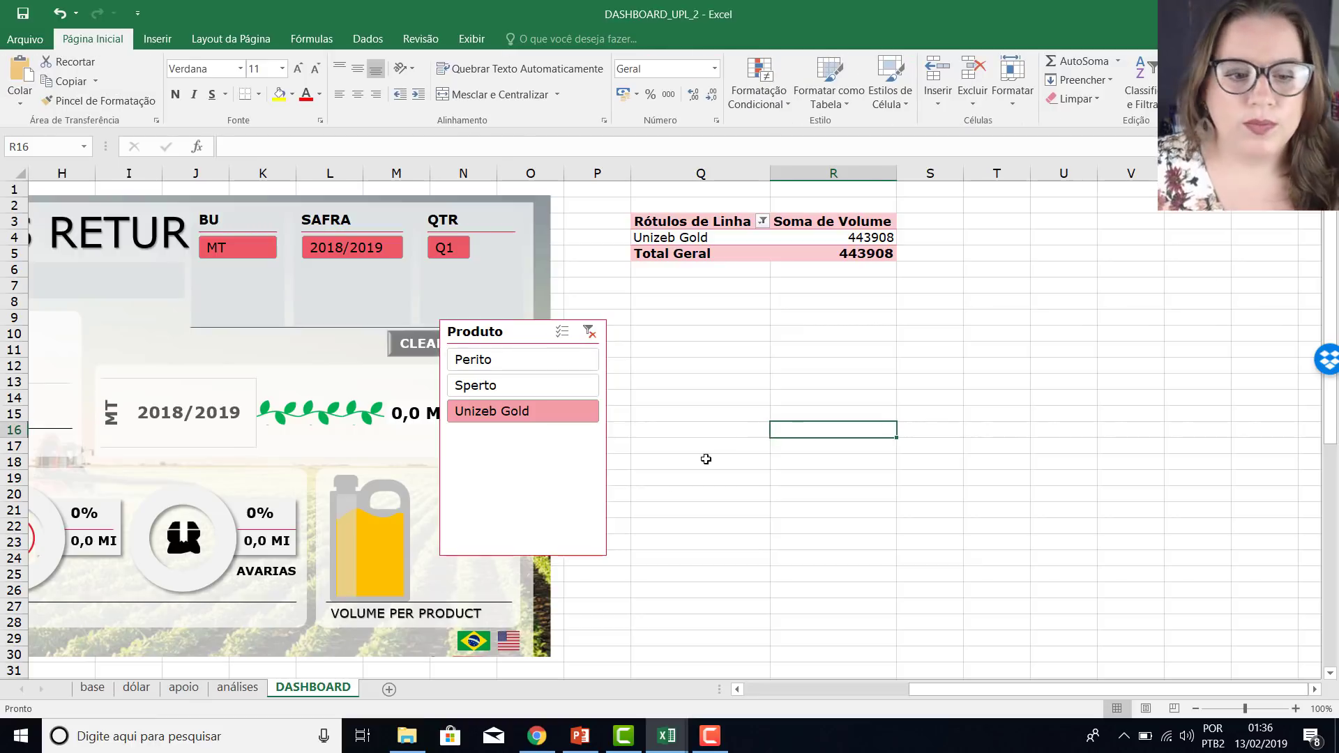
Switch to the base data sheet and go to its Produto column.
{"action": "left_click", "coordinate": [87, 697]}
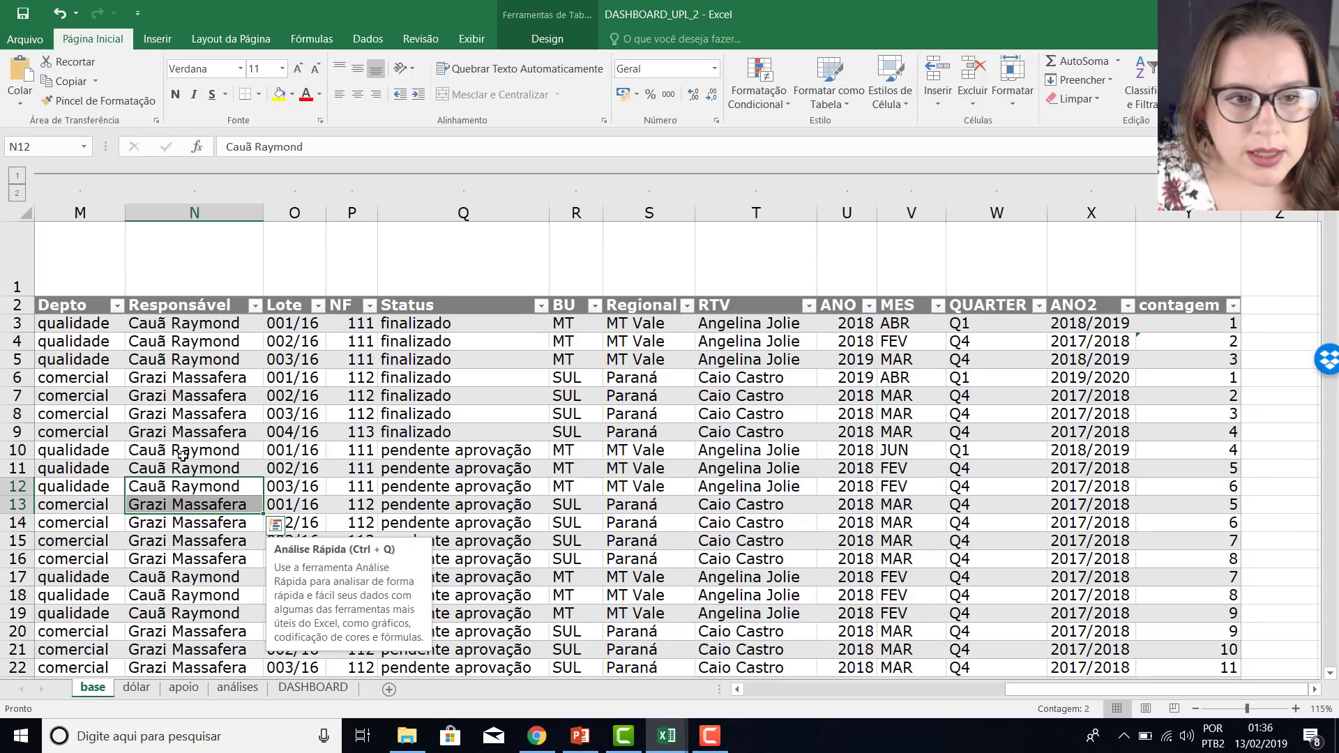
{"action": "left_click_drag", "start_coordinate": [1015, 691], "coordinate": [753, 691]}
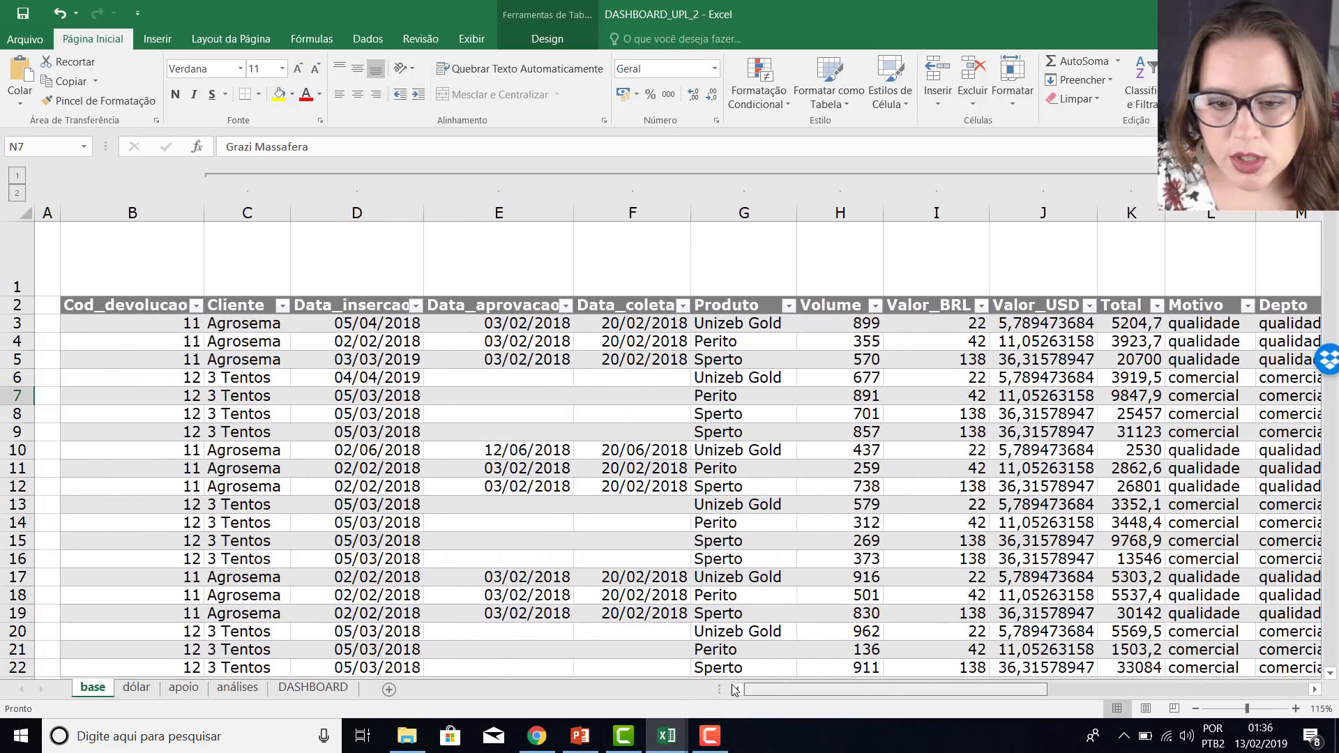
{"action": "left_click", "coordinate": [230, 359]}
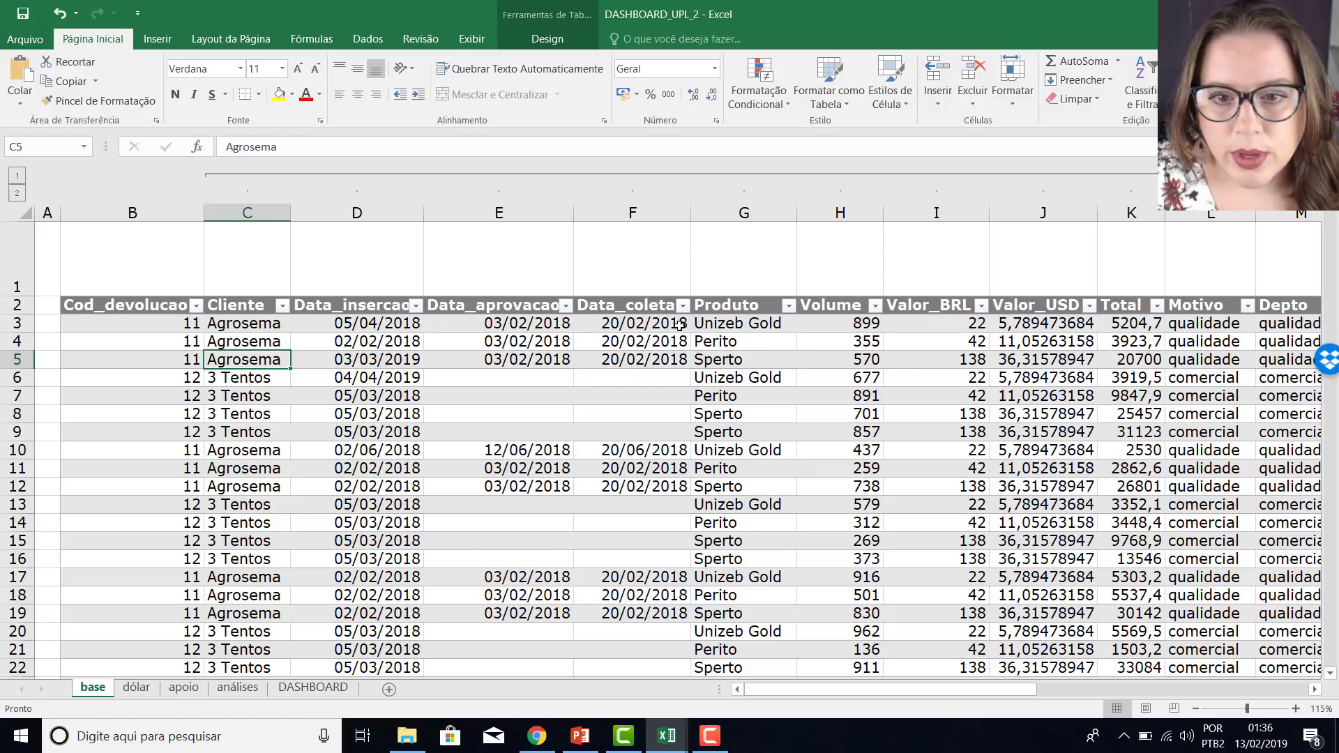
{"action": "left_click", "coordinate": [743, 328]}
{"action": "left_click", "coordinate": [745, 346]}
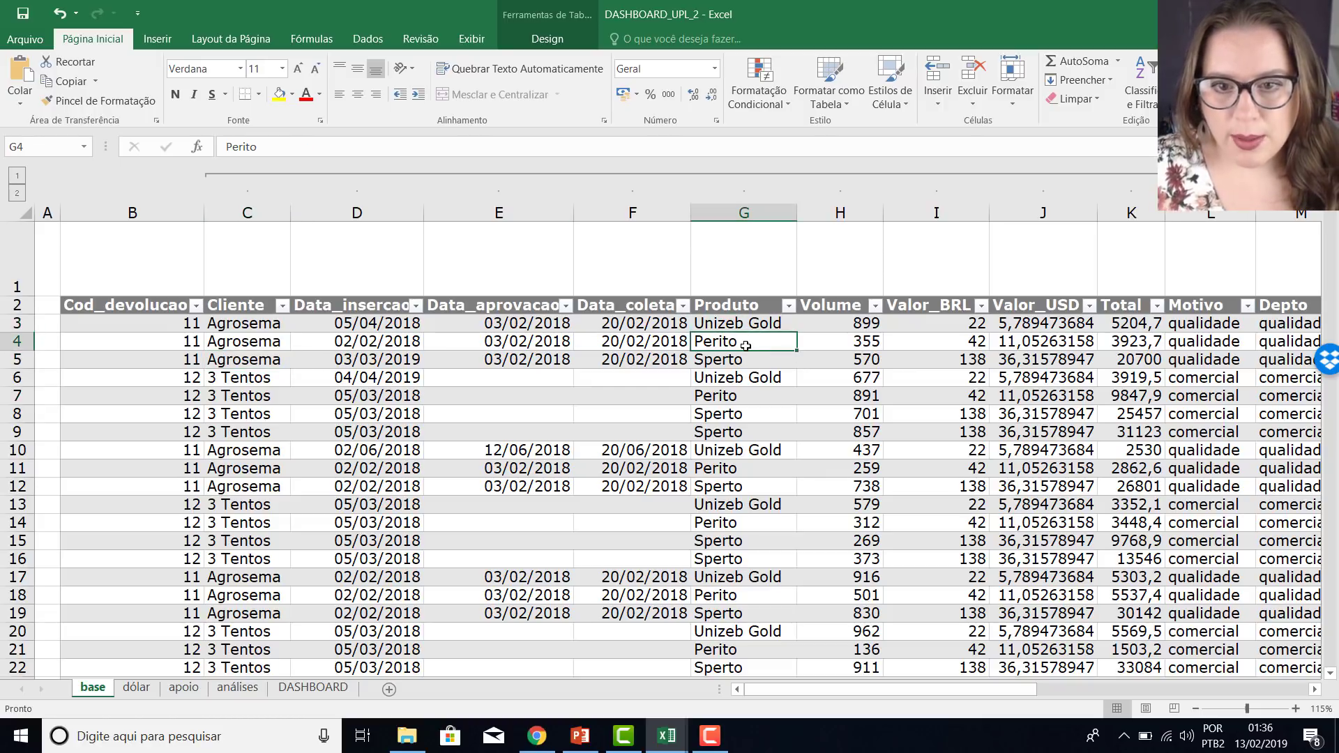
Enter aa, bb, cc, dd, ee, ff, hh, hh in G6:G13 and fill the G3:G13 pattern down.
{"action": "left_click", "coordinate": [729, 382]}
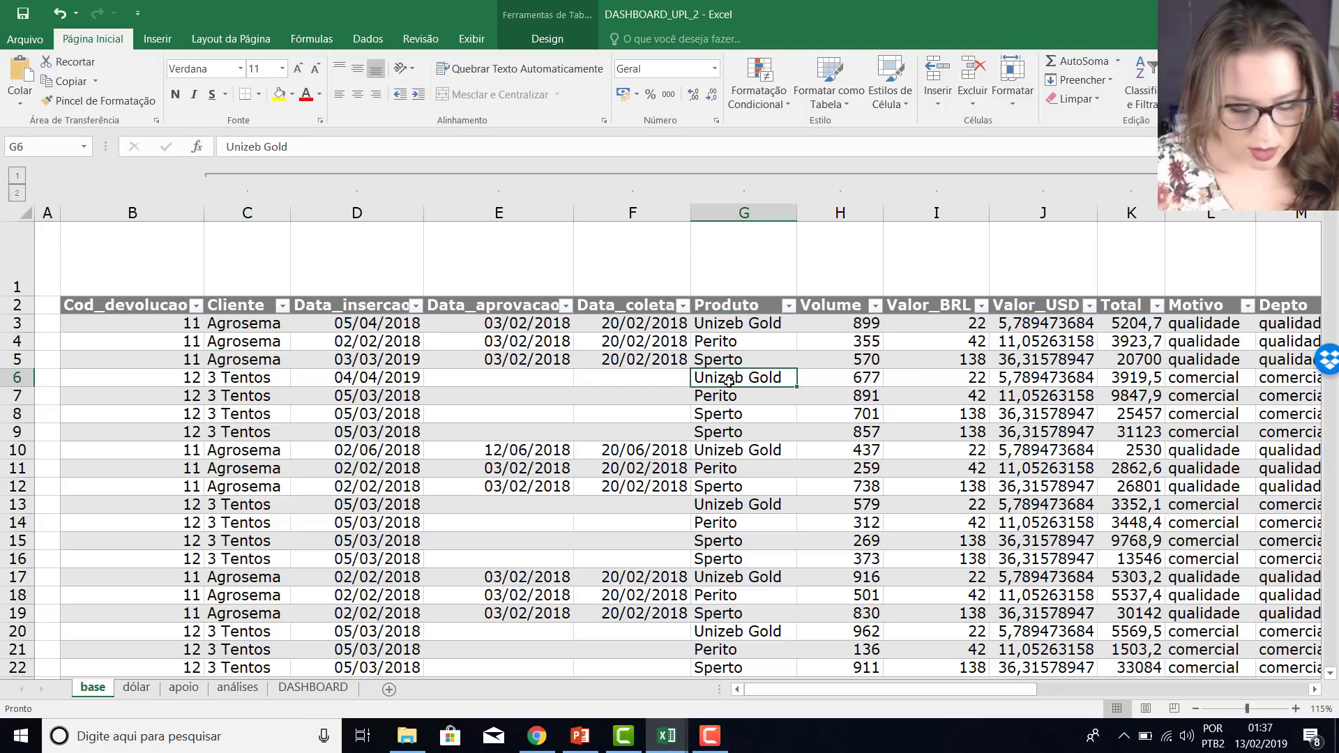
{"action": "type", "text": "aa"}
{"action": "key", "text": "Return"}
{"action": "type", "text": "bb cc "}
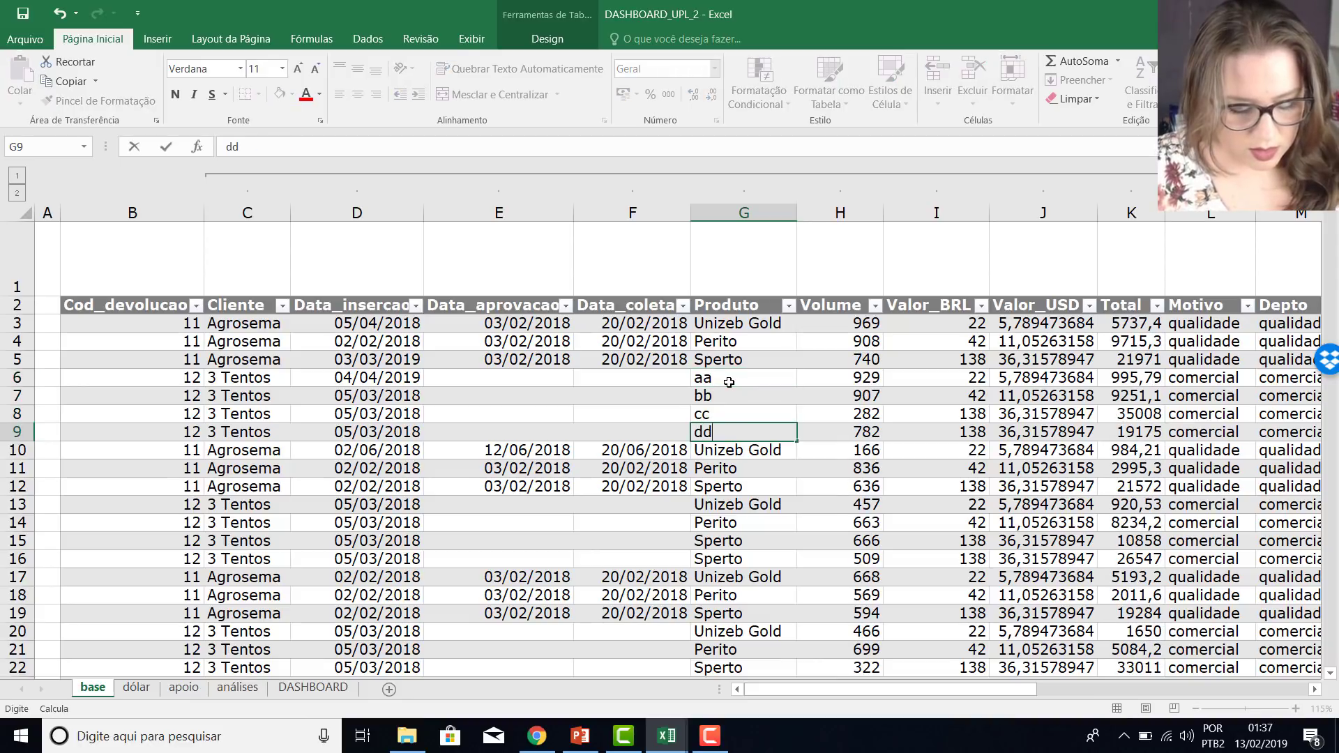
{"action": "type", "text": "dd ee ff"}
{"action": "key", "text": "Return"}
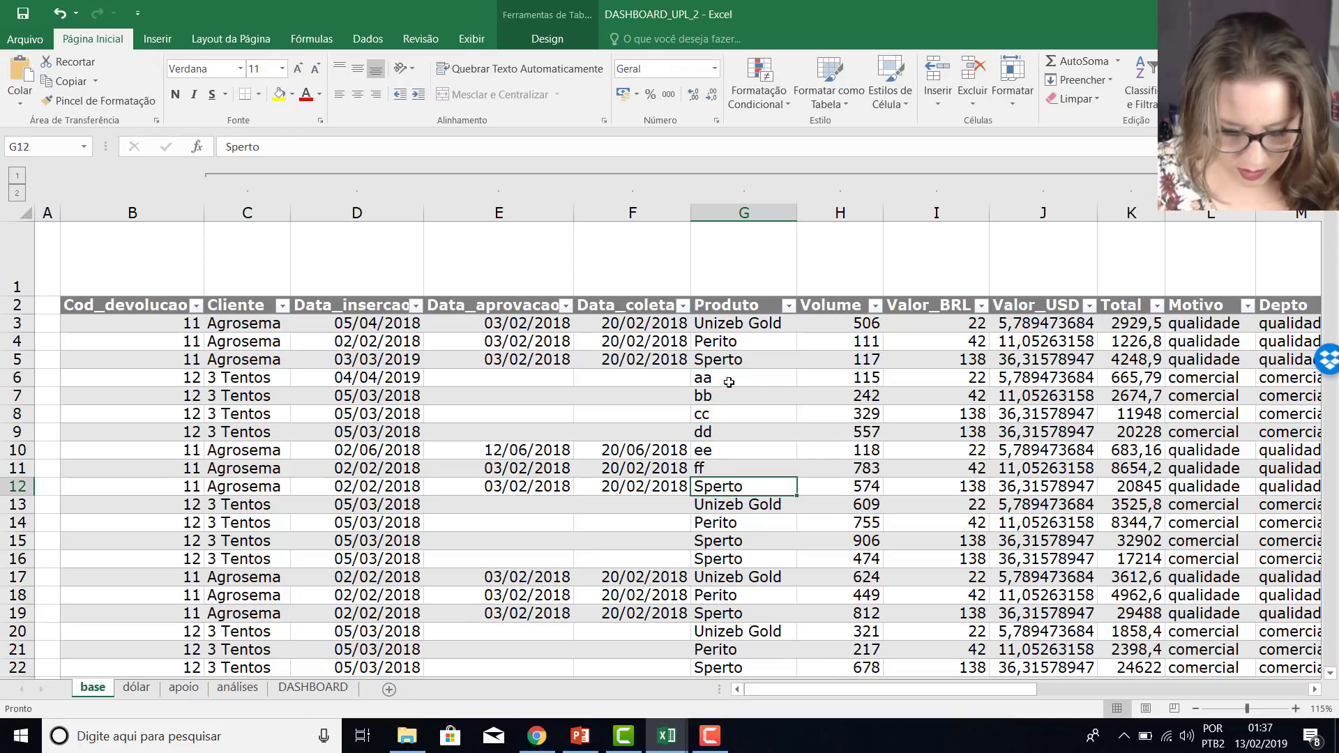
{"action": "type", "text": "hh hh"}
{"action": "left_click_drag", "start_coordinate": [741, 323], "coordinate": [792, 514]}
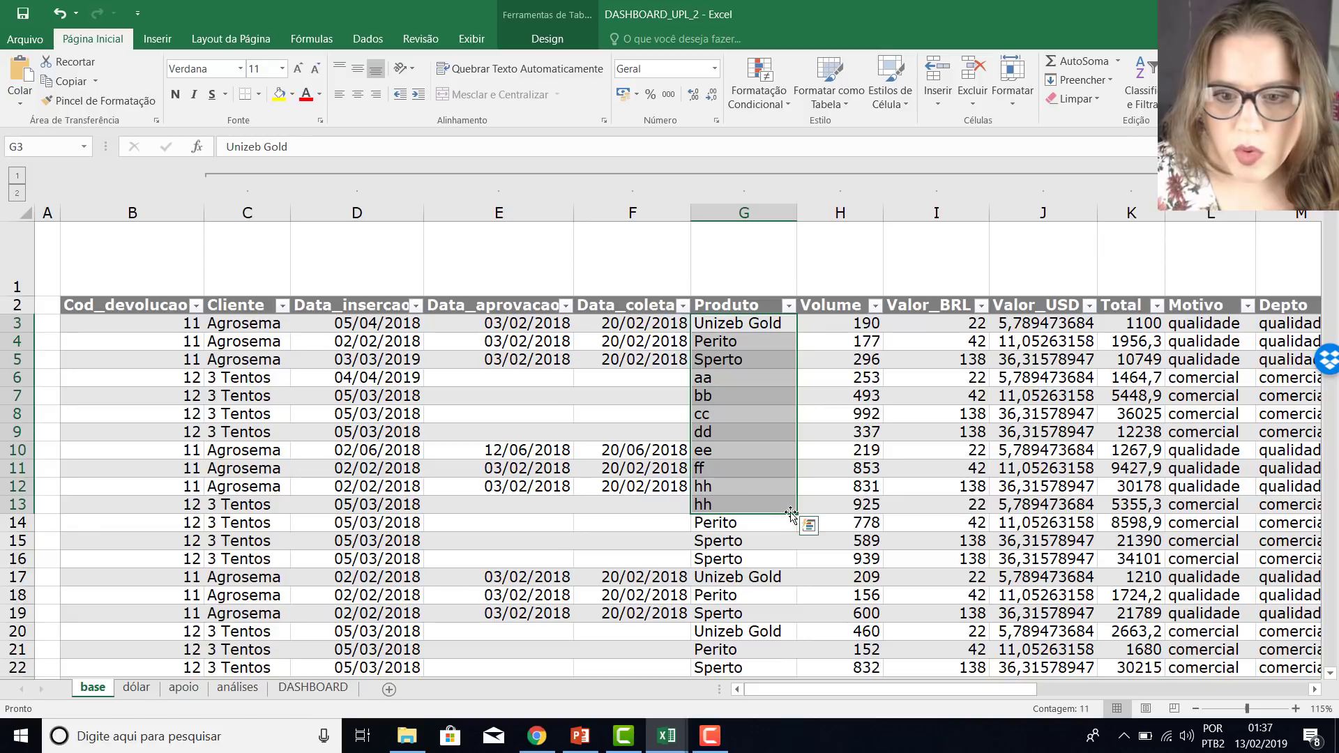
{"action": "double_click", "coordinate": [794, 513]}
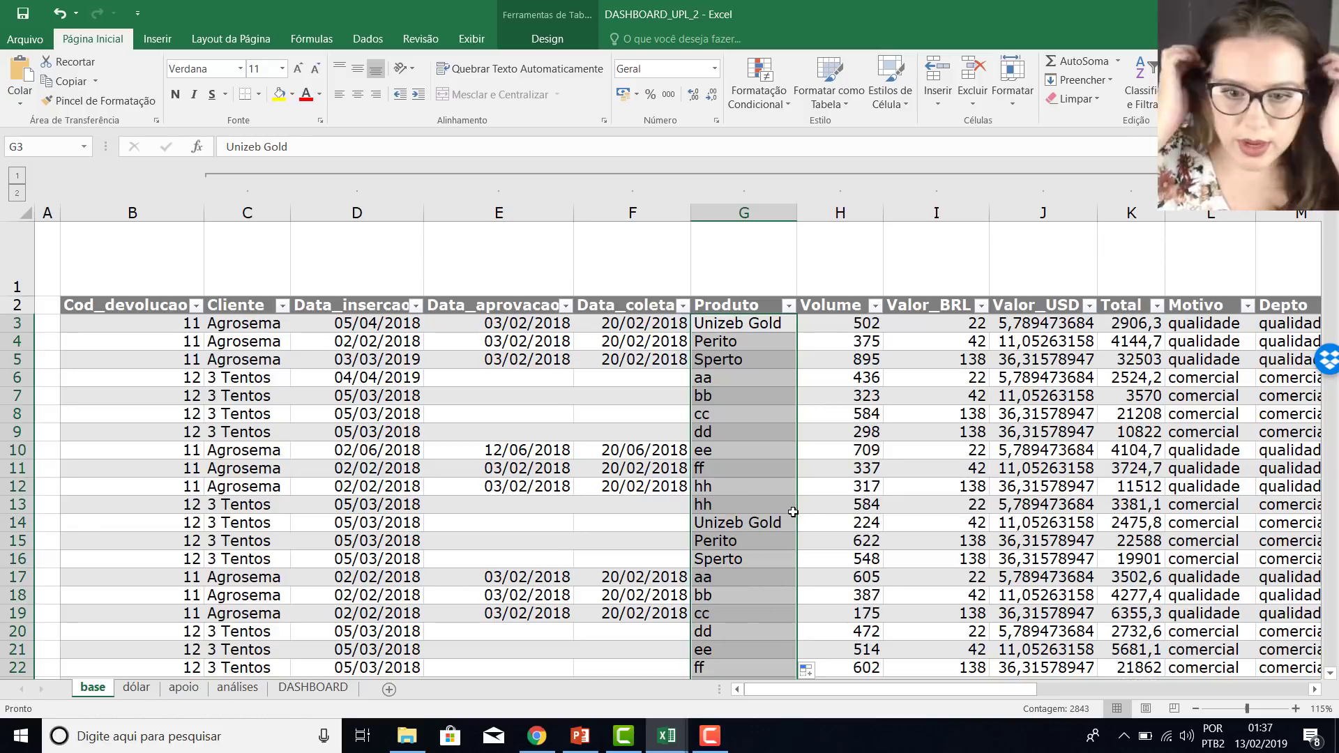
Refresh the DASHBOARD pivot table so it picks up the new aa–hh products.
{"action": "left_click", "coordinate": [311, 688]}
{"action": "left_click", "coordinate": [728, 240]}
{"action": "right_click", "coordinate": [727, 240]}
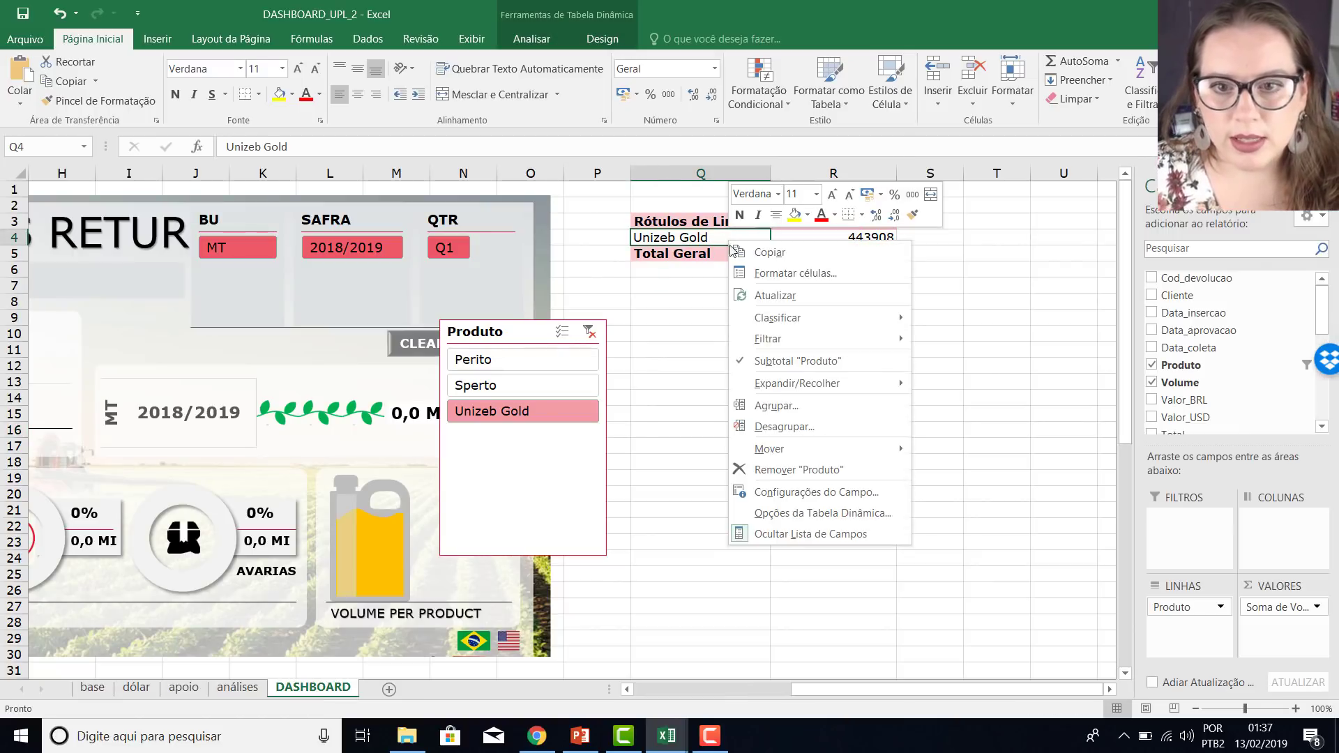
{"action": "left_click", "coordinate": [760, 300]}
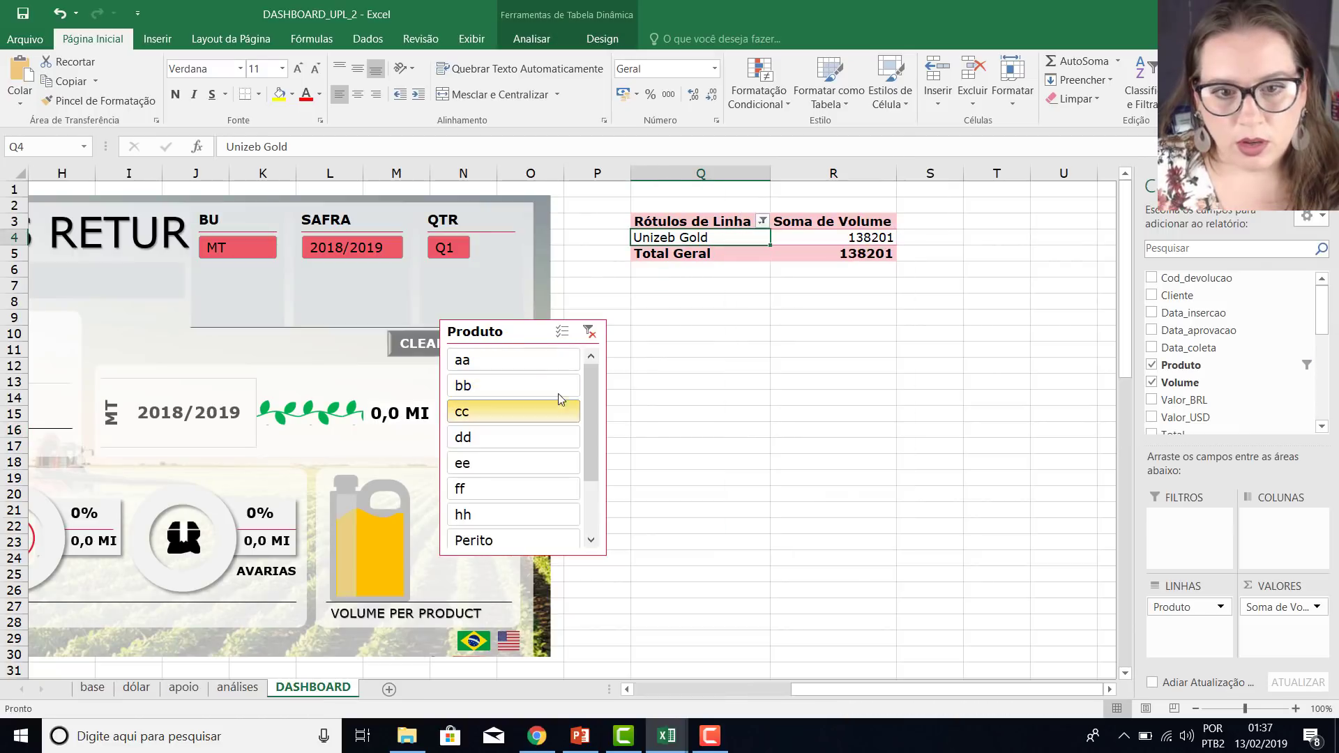
{"action": "scroll", "coordinate": [595, 496], "scroll_direction": "down", "scroll_amount": 1}
{"action": "scroll", "coordinate": [595, 497], "scroll_direction": "down", "scroll_amount": 2}
{"action": "scroll", "coordinate": [595, 497], "scroll_direction": "up", "scroll_amount": 3}
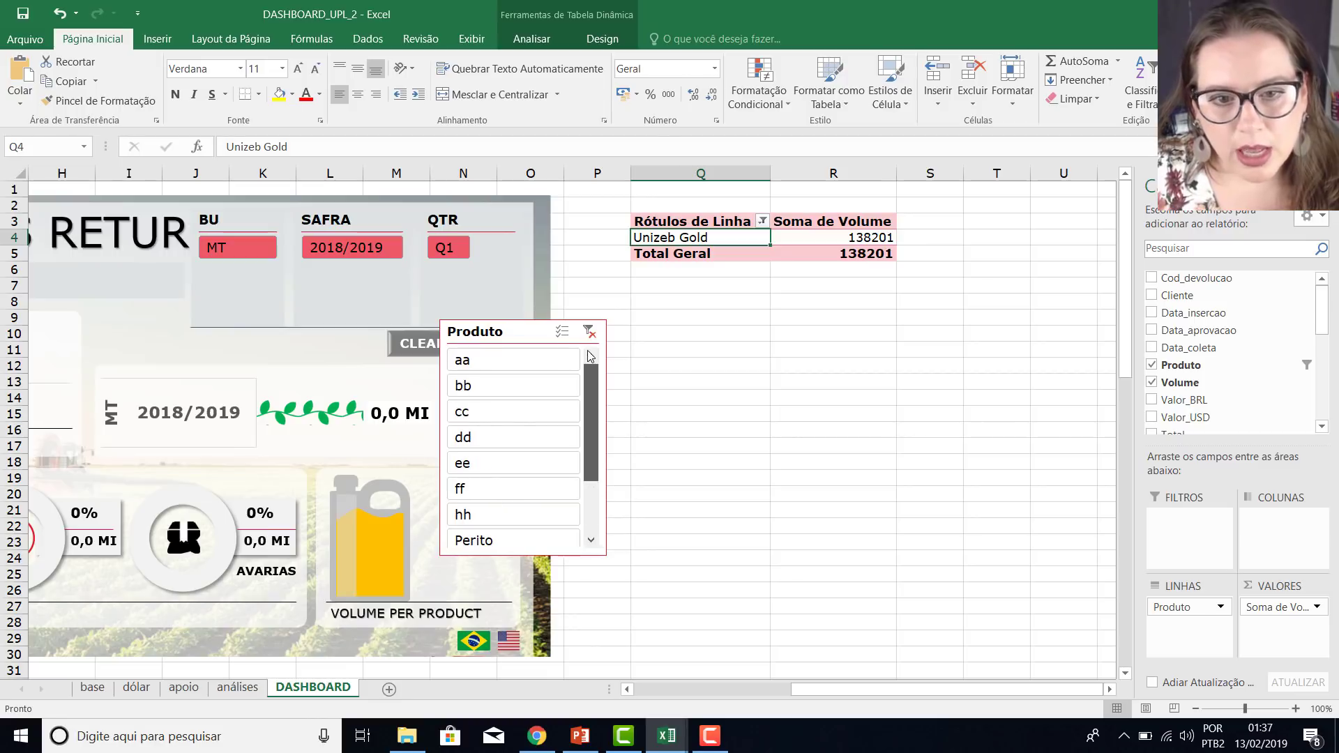
Shrink the Produto slicer and move it beside the pivot table.
{"action": "left_click", "coordinate": [529, 321]}
{"action": "left_click_drag", "start_coordinate": [524, 321], "coordinate": [526, 370]}
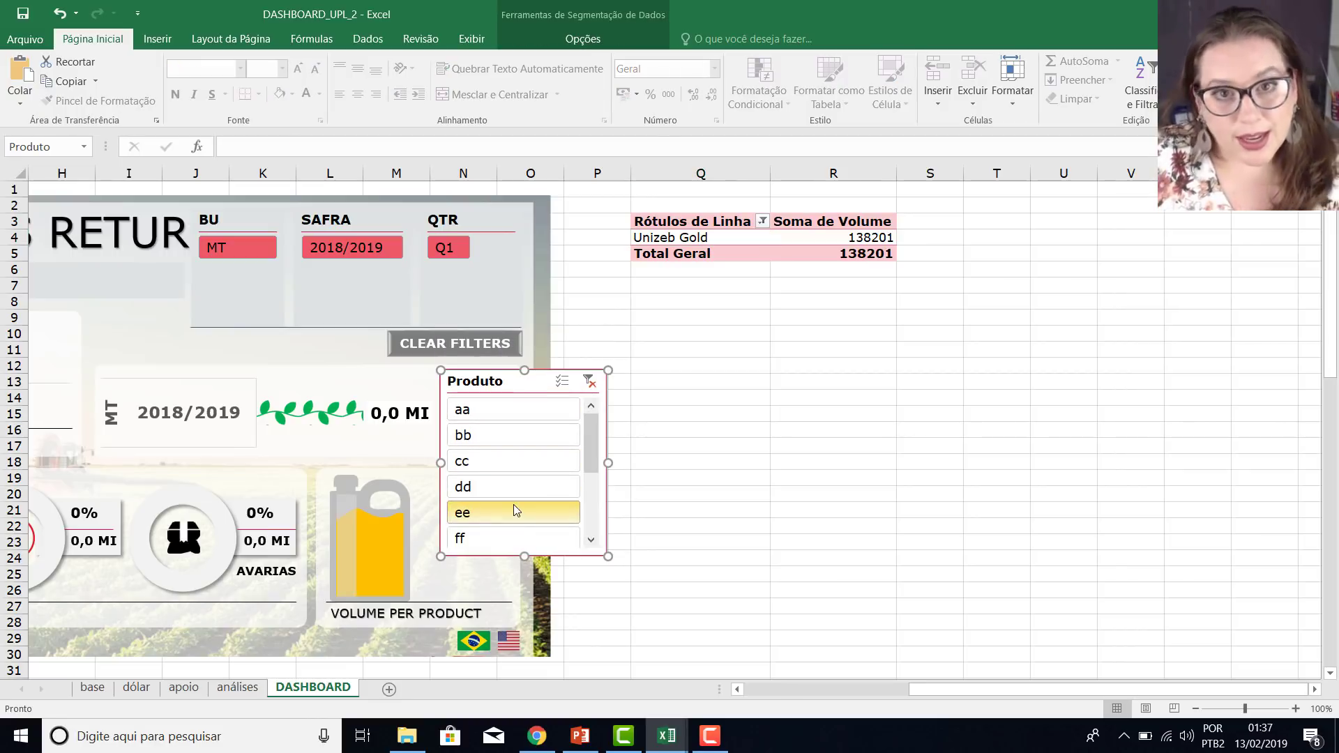
{"action": "left_click_drag", "start_coordinate": [489, 376], "coordinate": [642, 337]}
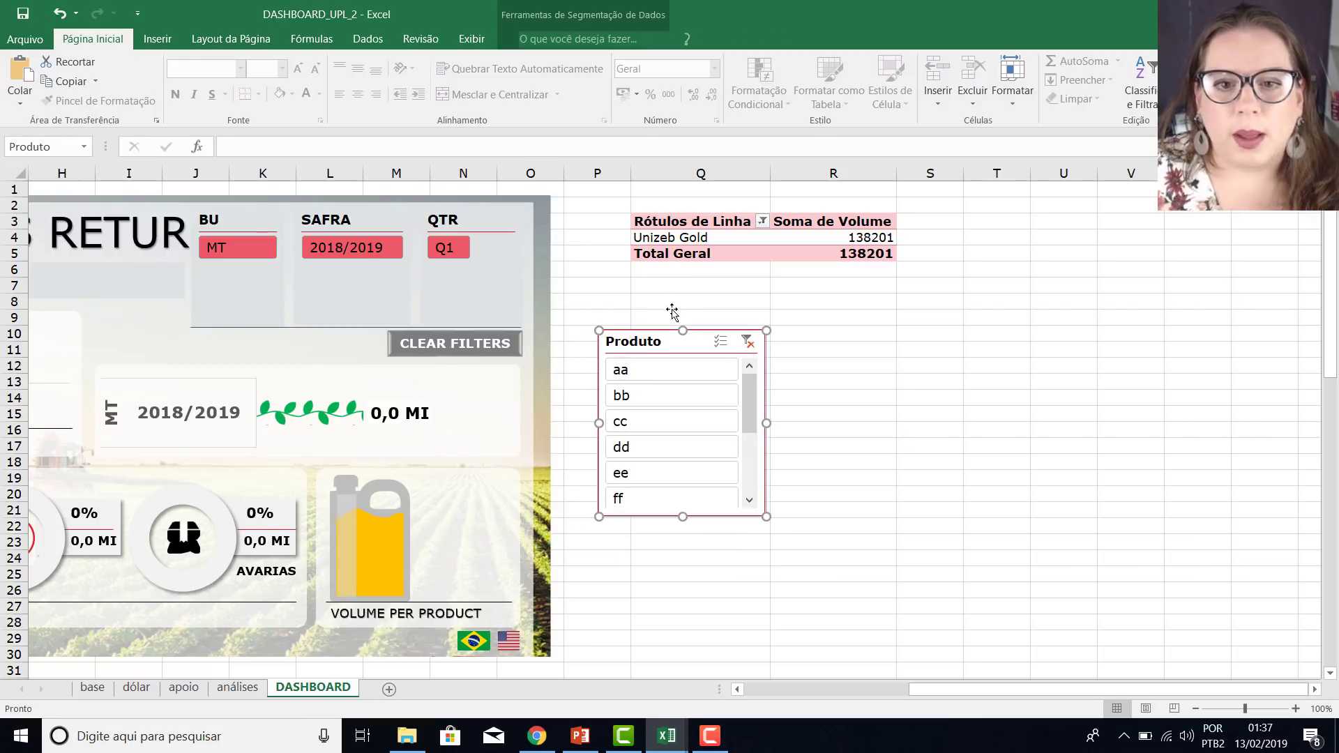
{"action": "left_click", "coordinate": [930, 237]}
Look through the worksheet View settings in the ribbon.
{"action": "left_click", "coordinate": [471, 39]}
{"action": "scroll", "coordinate": [429, 50], "scroll_direction": "up", "scroll_amount": 1}
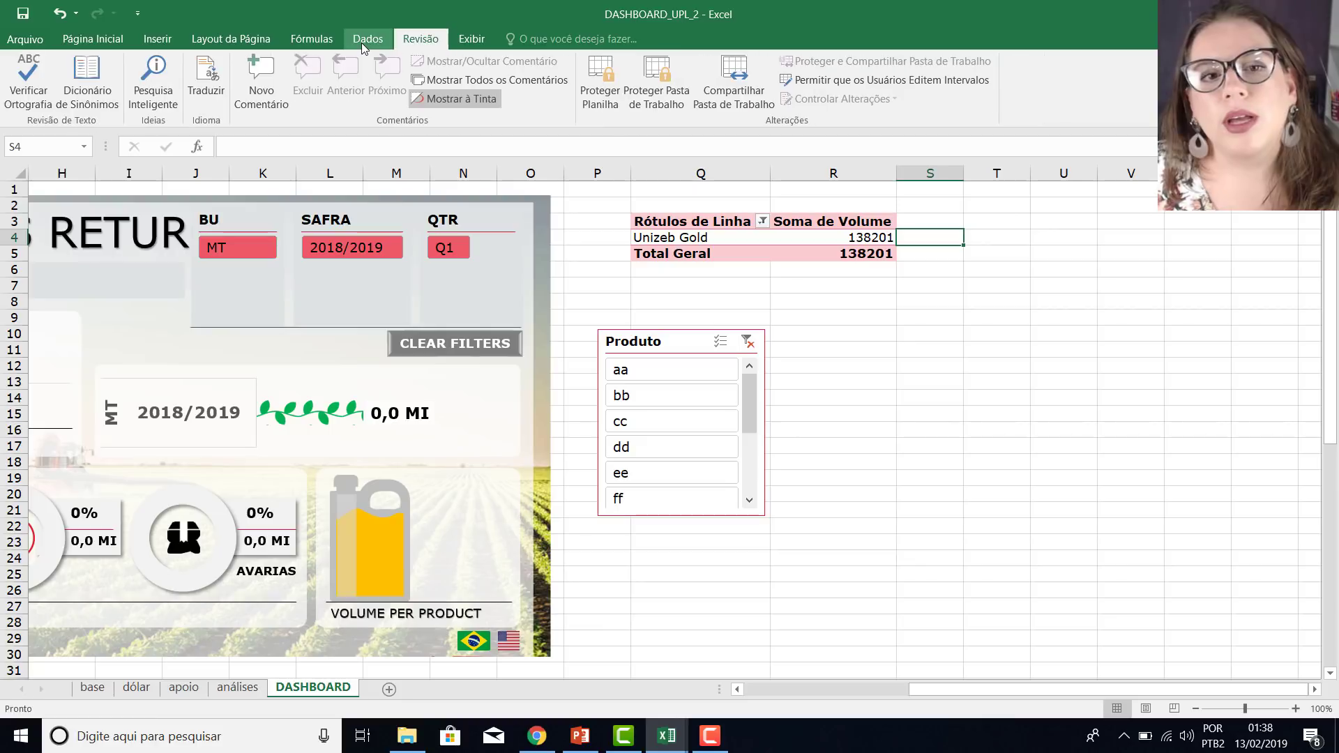
{"action": "scroll", "coordinate": [429, 51], "scroll_direction": "up", "scroll_amount": 1}
{"action": "scroll", "coordinate": [429, 50], "scroll_direction": "down", "scroll_amount": 1}
{"action": "scroll", "coordinate": [429, 50], "scroll_direction": "down", "scroll_amount": 1}
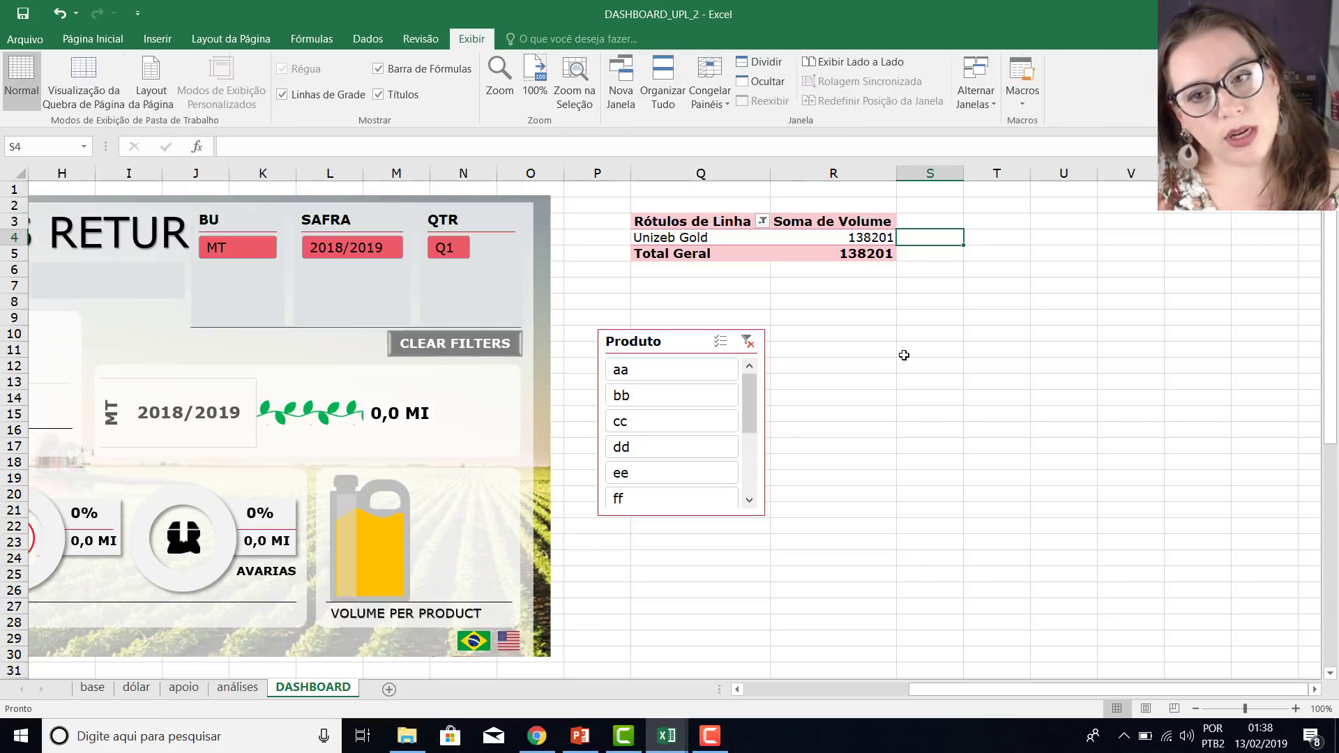
{"action": "left_click", "coordinate": [905, 352]}
Check Desenvolvedor under Opções > Personalizar Faixa de Opções and show the Developer tab.
{"action": "left_click", "coordinate": [21, 40]}
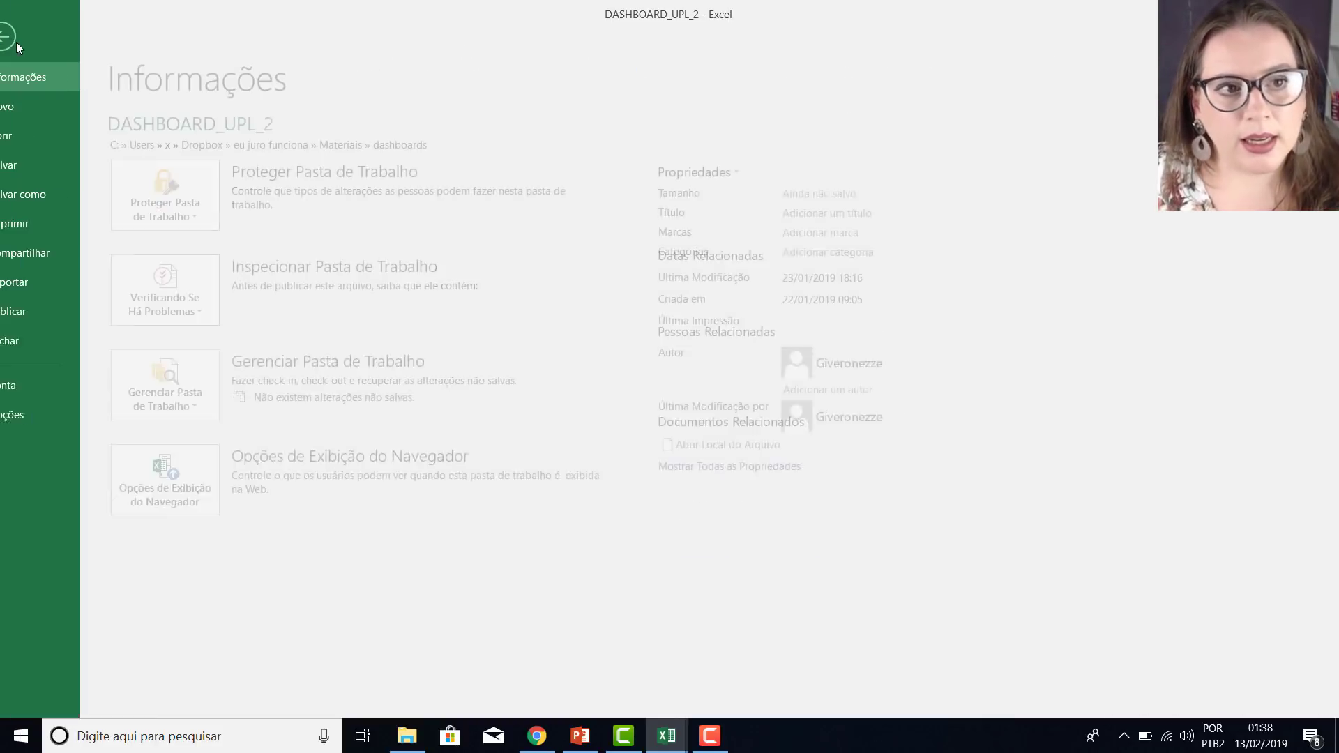
{"action": "left_click", "coordinate": [40, 422]}
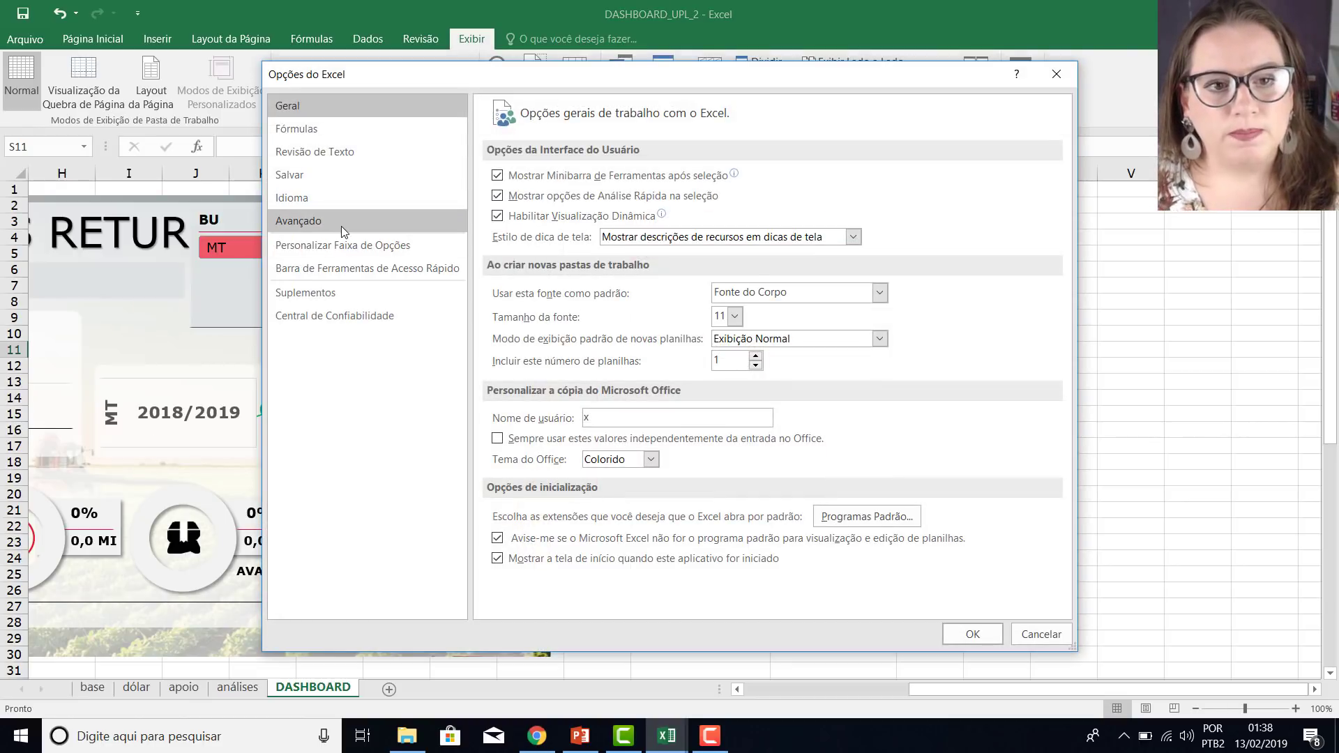
{"action": "left_click", "coordinate": [341, 252]}
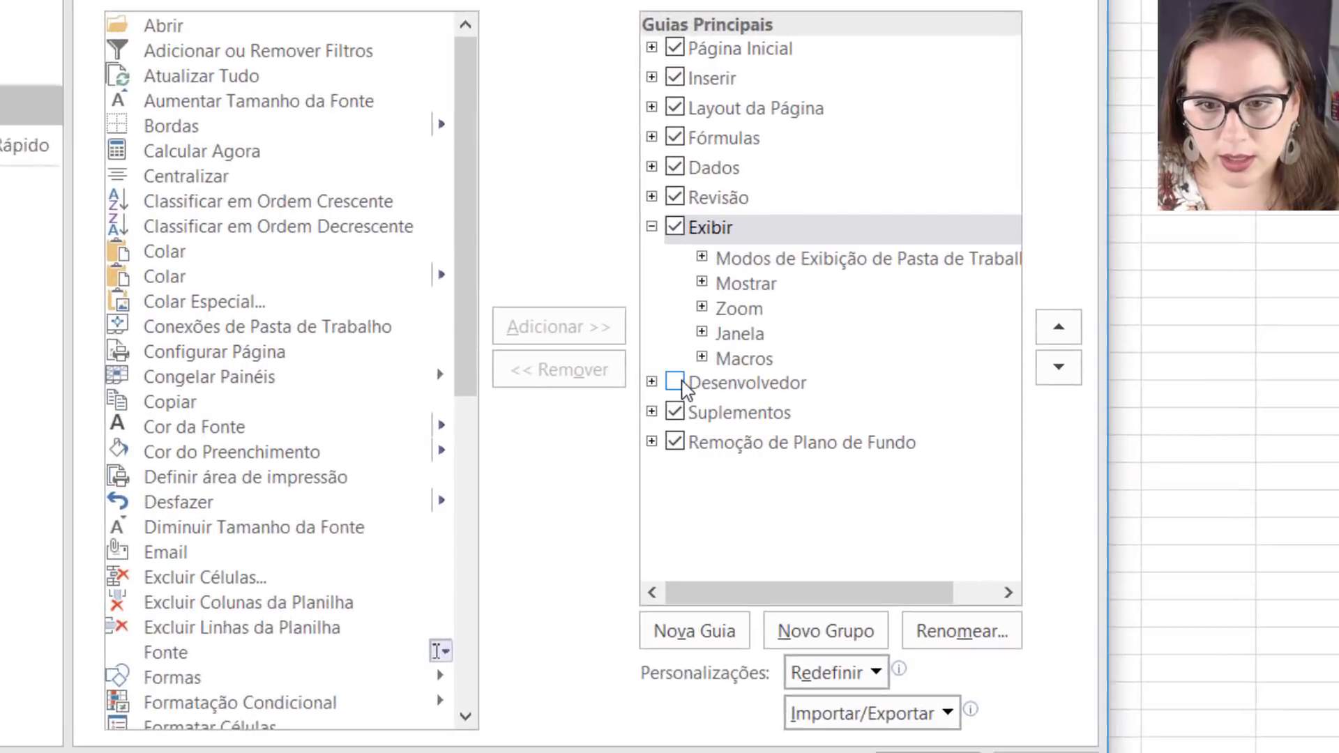
{"action": "left_click", "coordinate": [825, 407]}
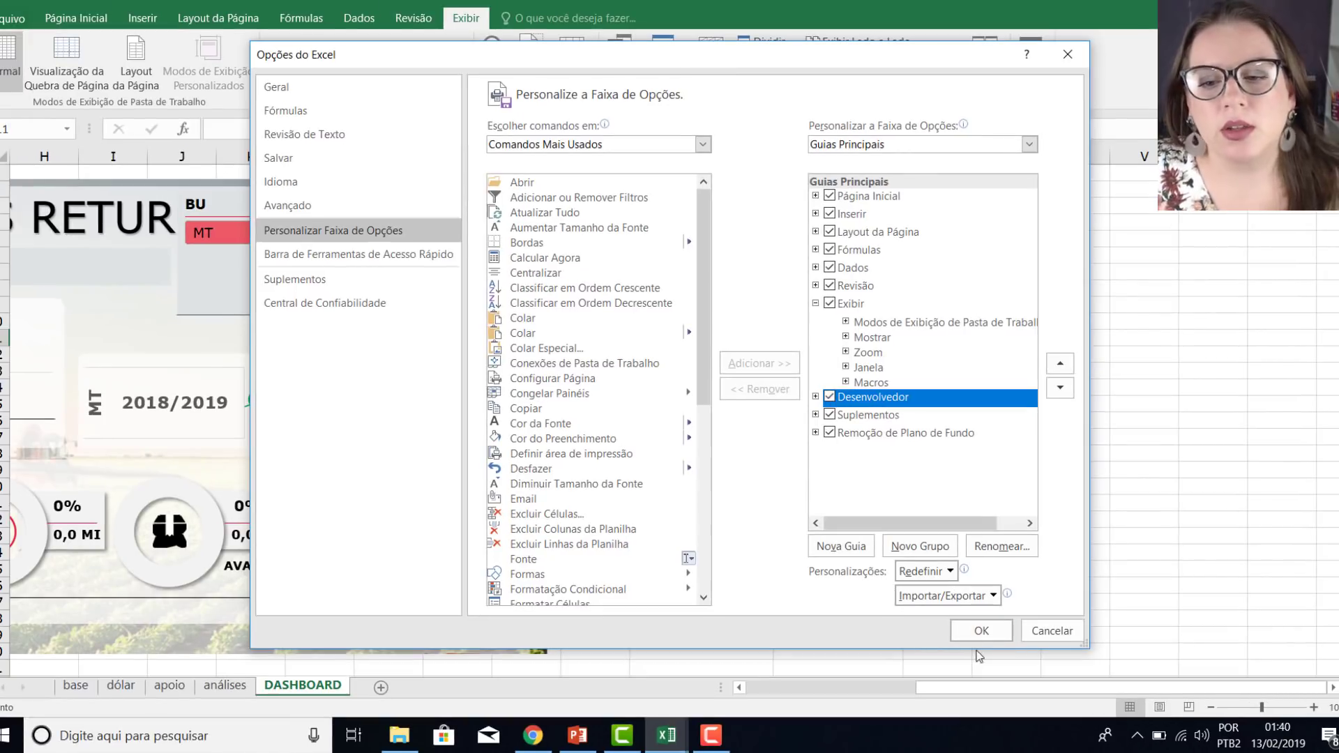
{"action": "left_click", "coordinate": [973, 626]}
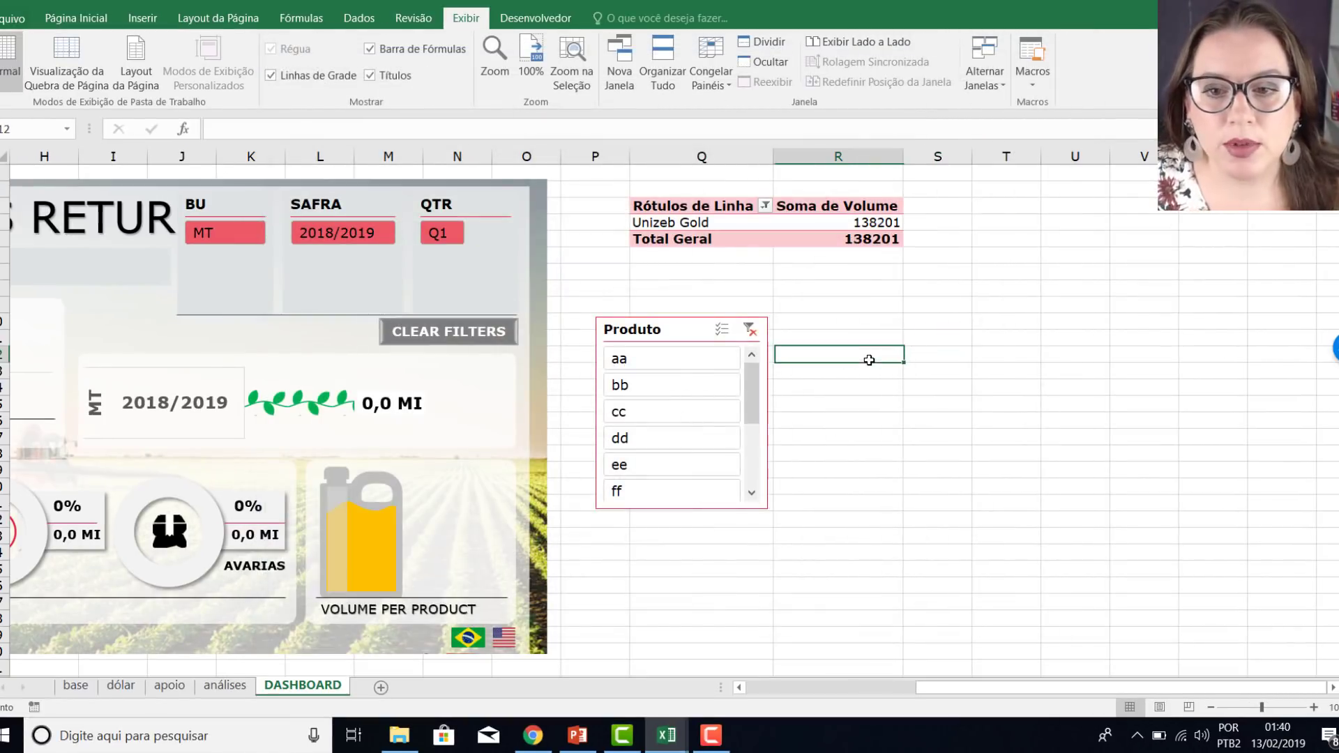
{"action": "left_click", "coordinate": [864, 326]}
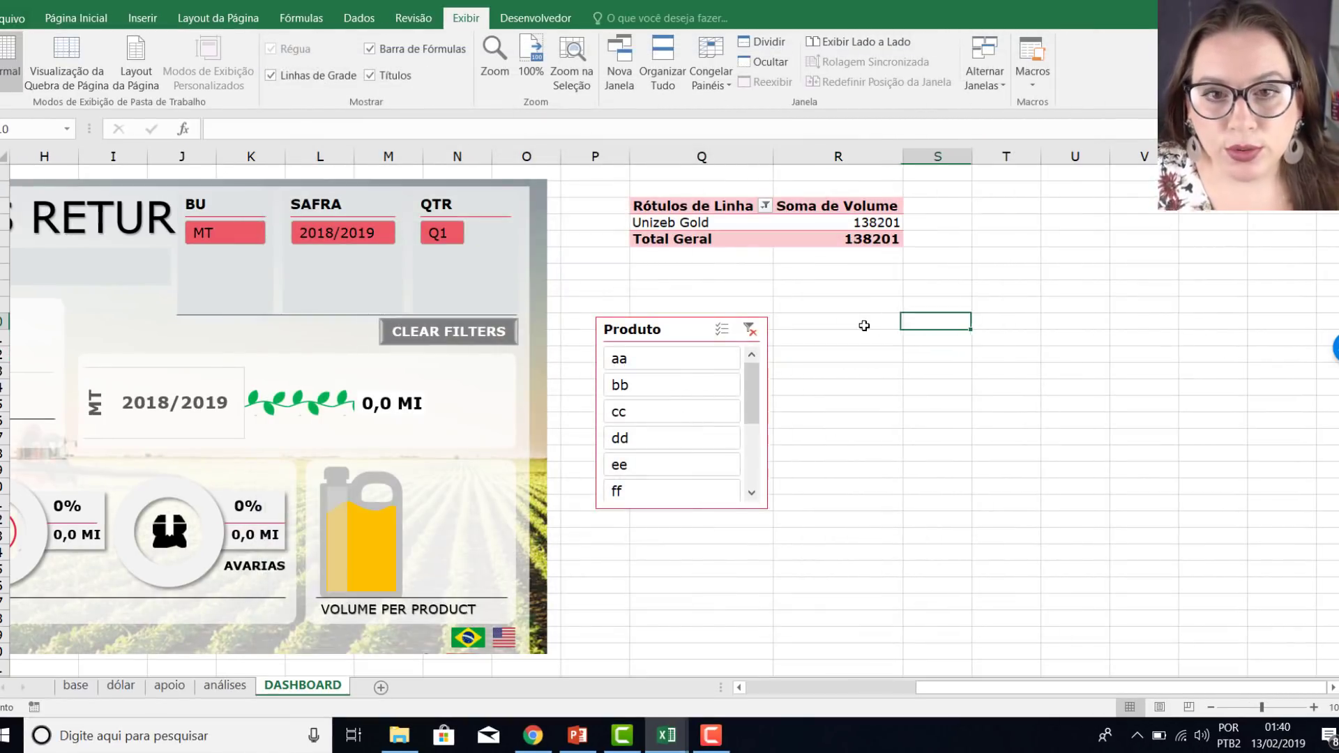
{"action": "left_click", "coordinate": [528, 28]}
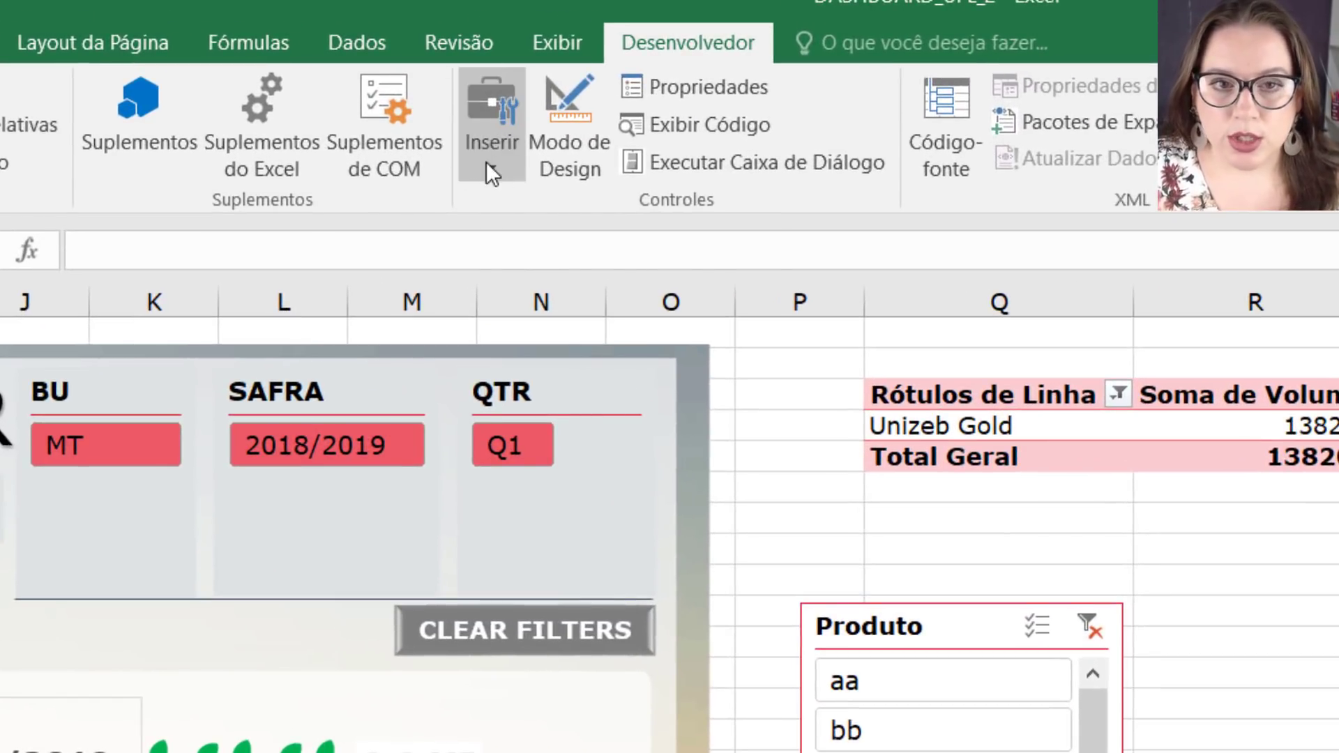
Draw a form-control Caixa de Combinação (Drop-down 7) right of the Produto slicer.
{"action": "left_click", "coordinate": [480, 161]}
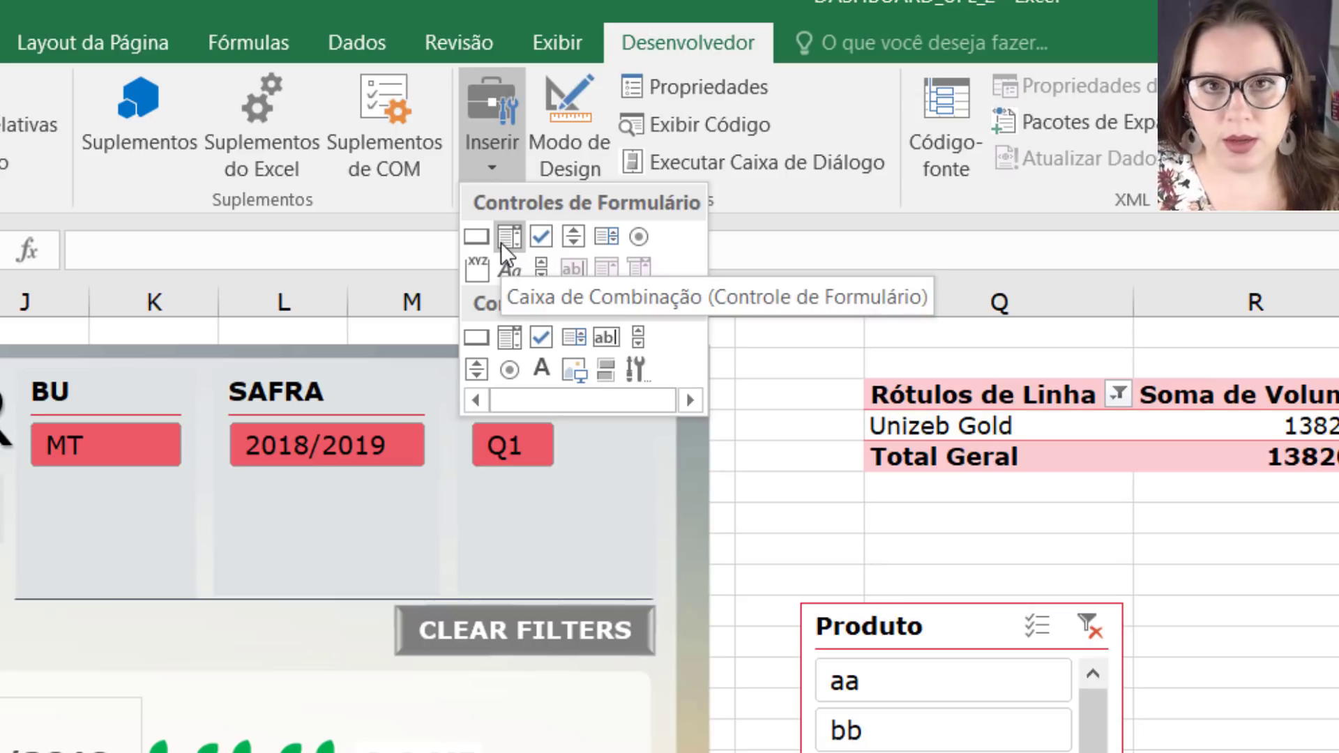
{"action": "left_click", "coordinate": [502, 241]}
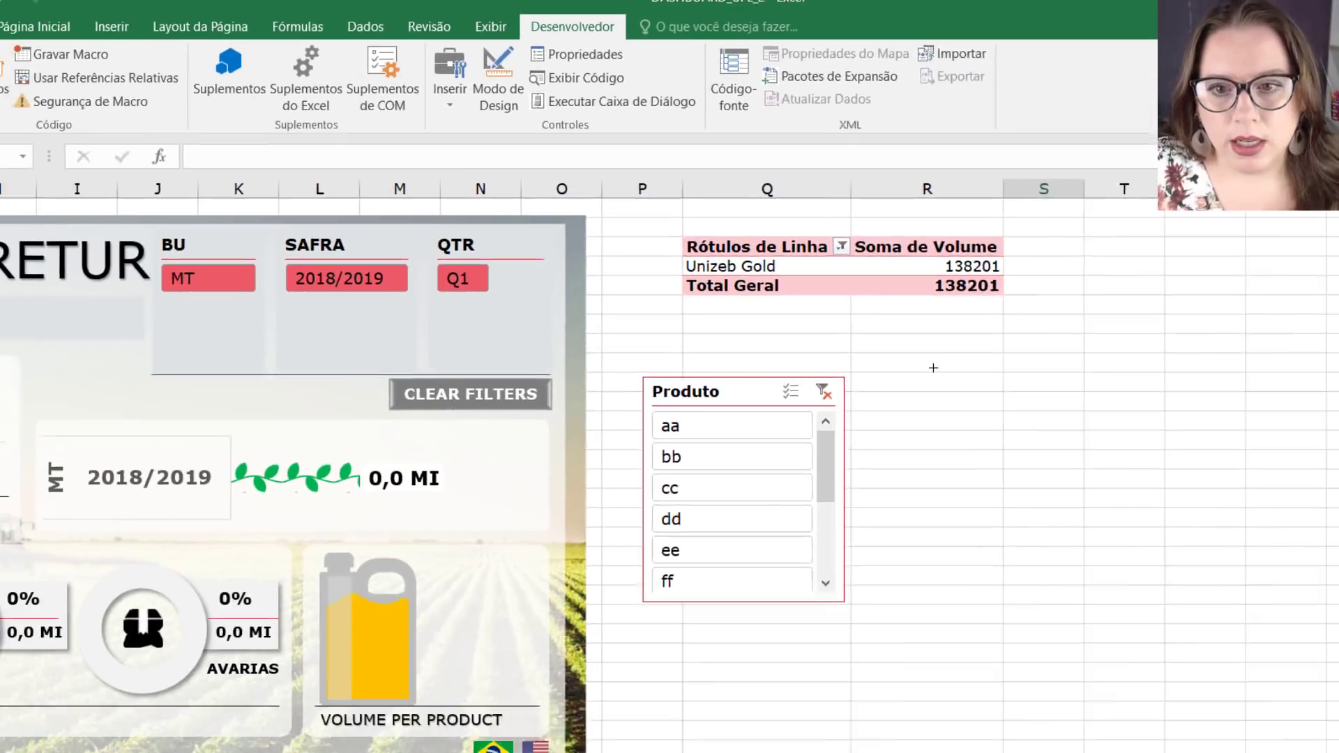
{"action": "mouse_move", "coordinate": [810, 297]}
{"action": "left_mouse_down"}
{"action": "mouse_move", "coordinate": [838, 360]}
{"action": "mouse_move", "coordinate": [1114, 364]}
{"action": "left_mouse_up"}
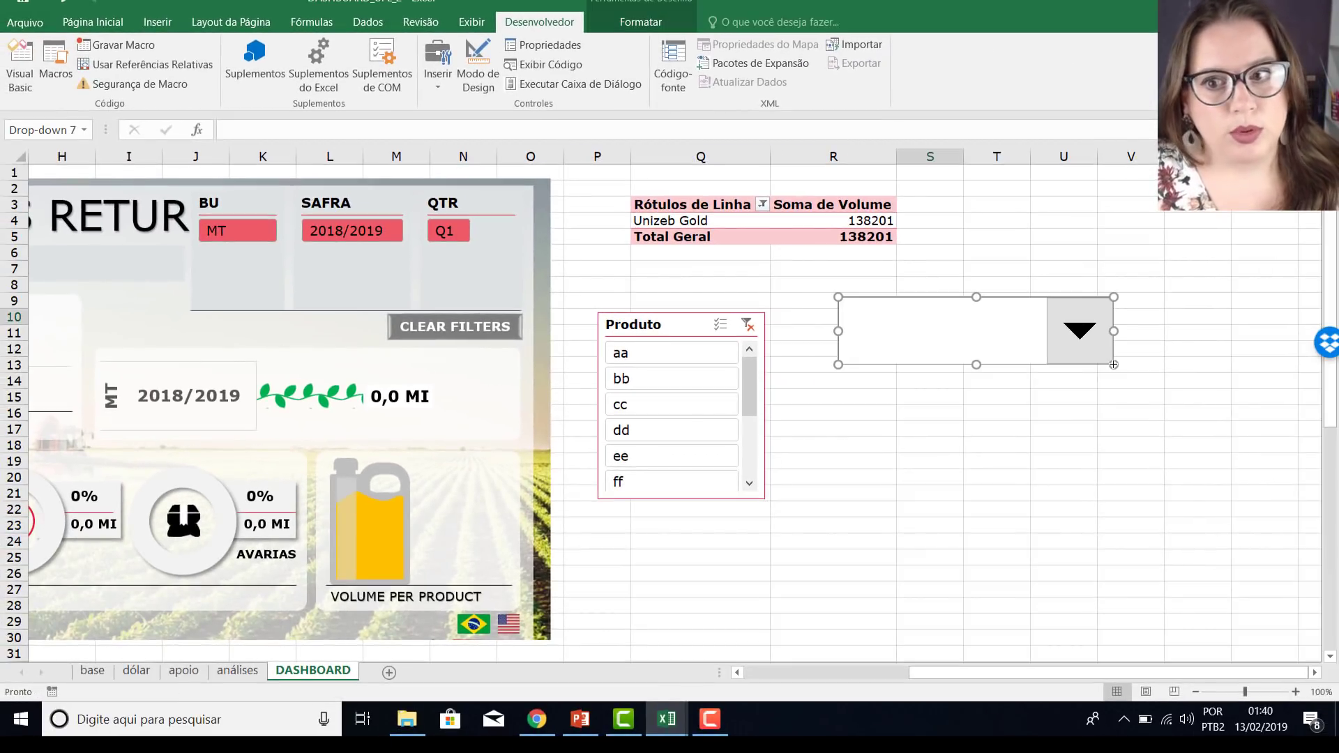
{"action": "left_click", "coordinate": [1115, 337]}
{"action": "left_click_drag", "start_coordinate": [1037, 317], "coordinate": [1046, 326]}
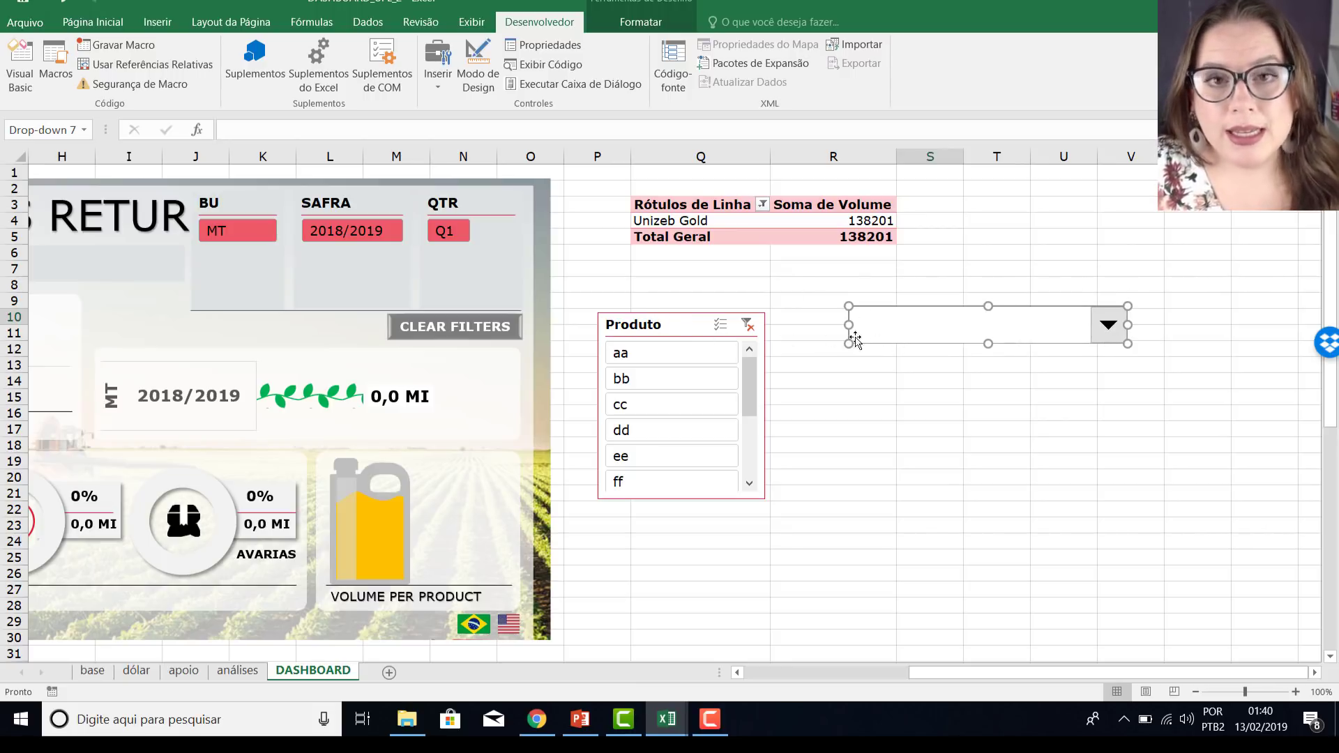
Copy the pivot table Q3:R5 and paste it at T3.
{"action": "left_click", "coordinate": [673, 324]}
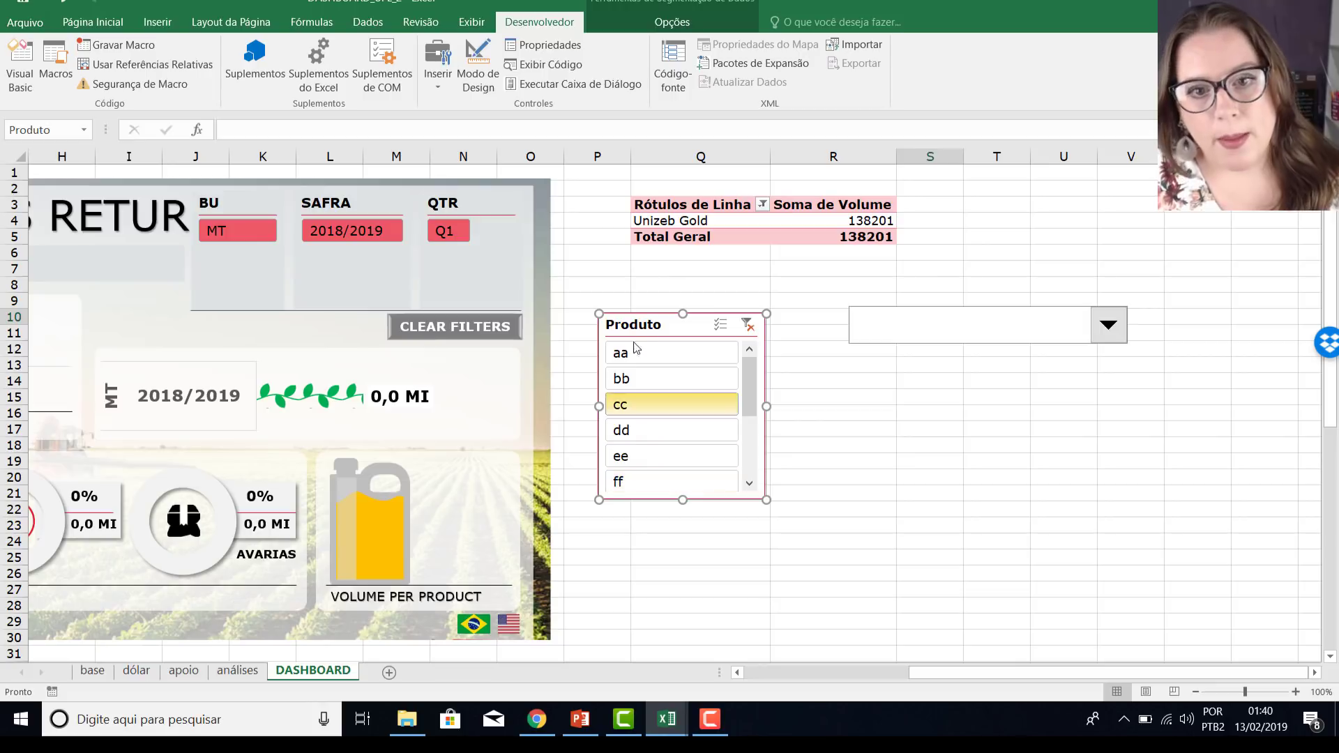
{"action": "left_click_drag", "start_coordinate": [708, 207], "coordinate": [792, 235]}
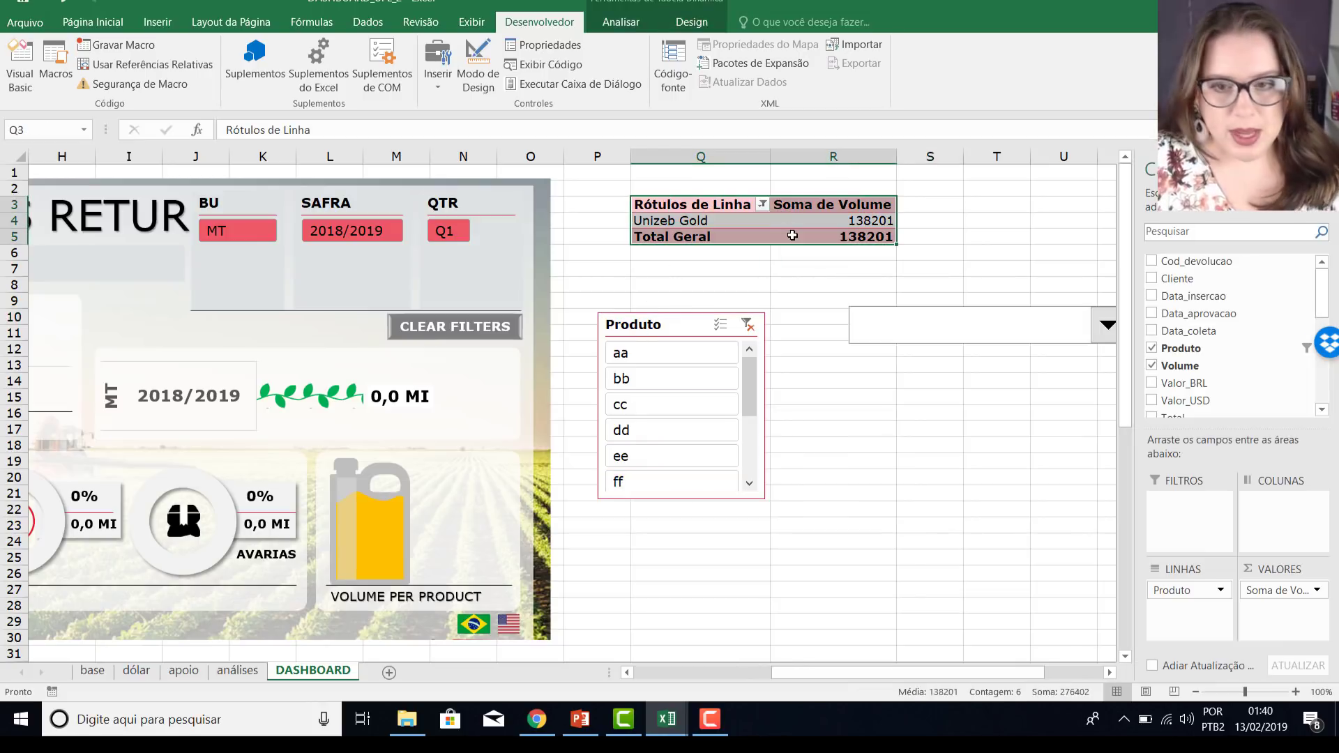
{"action": "key", "text": "ctrl+c"}
{"action": "left_click", "coordinate": [987, 205]}
{"action": "key", "text": "ctrl+v"}
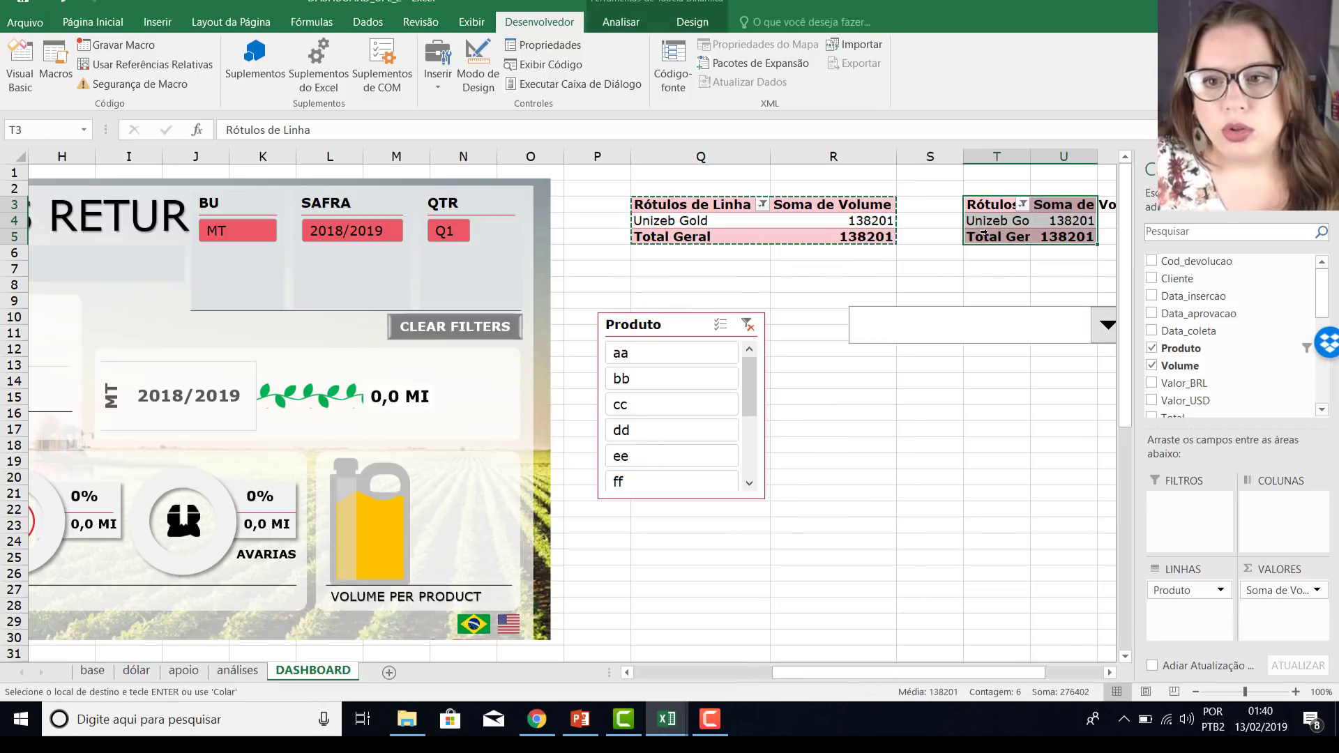
{"action": "left_click", "coordinate": [1019, 237]}
{"action": "left_click", "coordinate": [998, 220]}
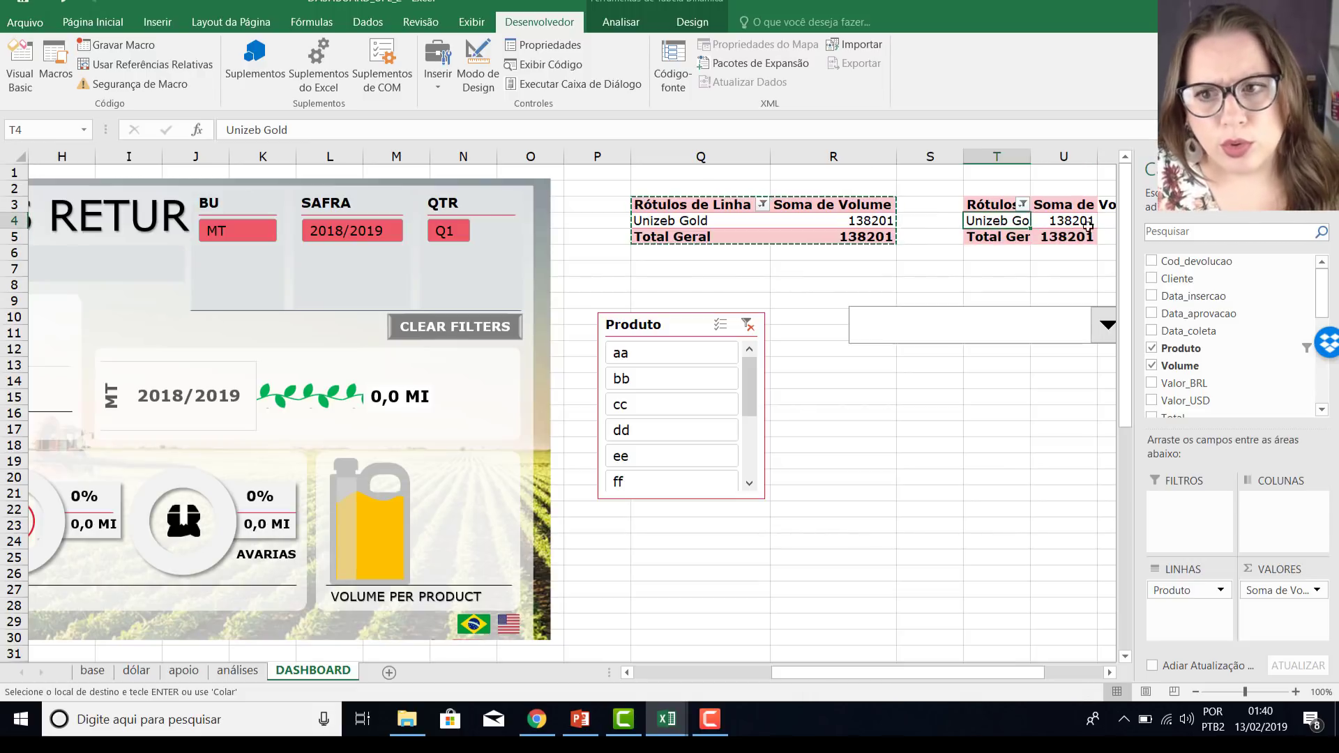
Delete the Produto slicer from the dashboard.
{"action": "left_click", "coordinate": [941, 286]}
{"action": "left_click_drag", "start_coordinate": [669, 328], "coordinate": [691, 319]}
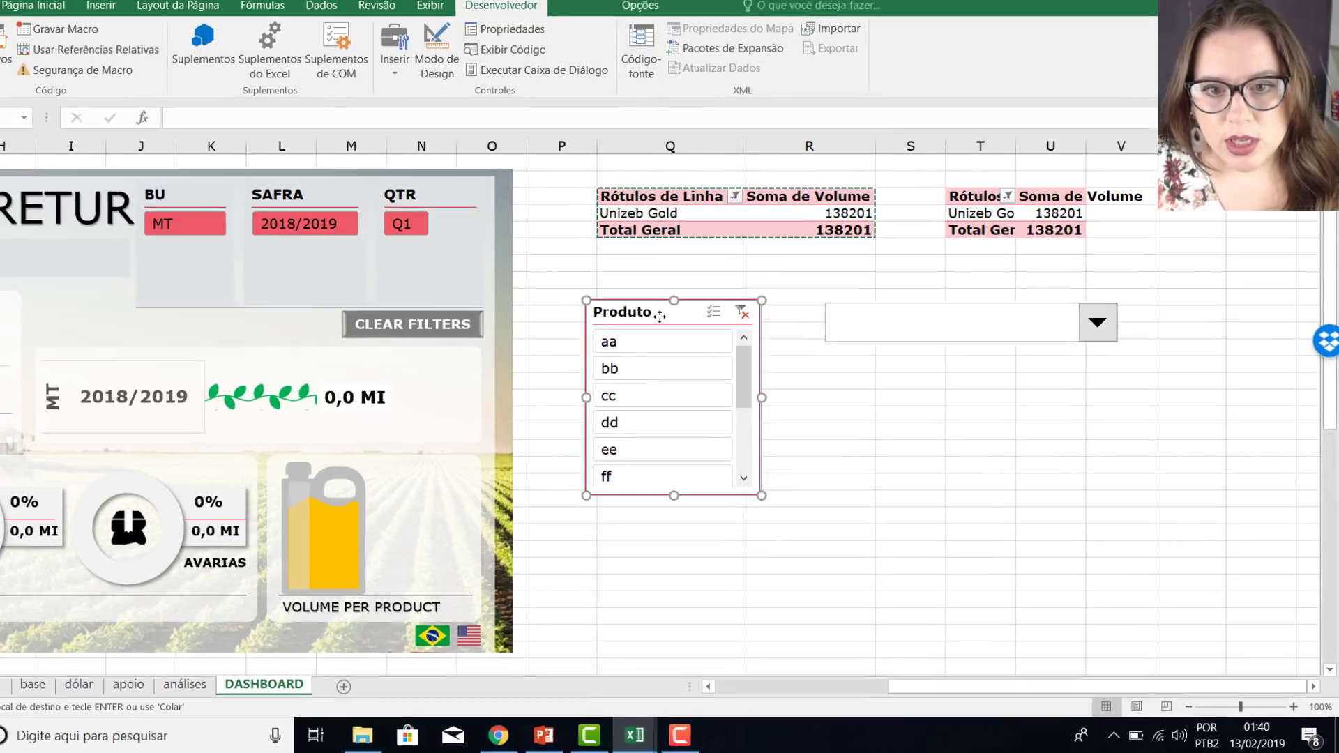
{"action": "key", "text": "Delete"}
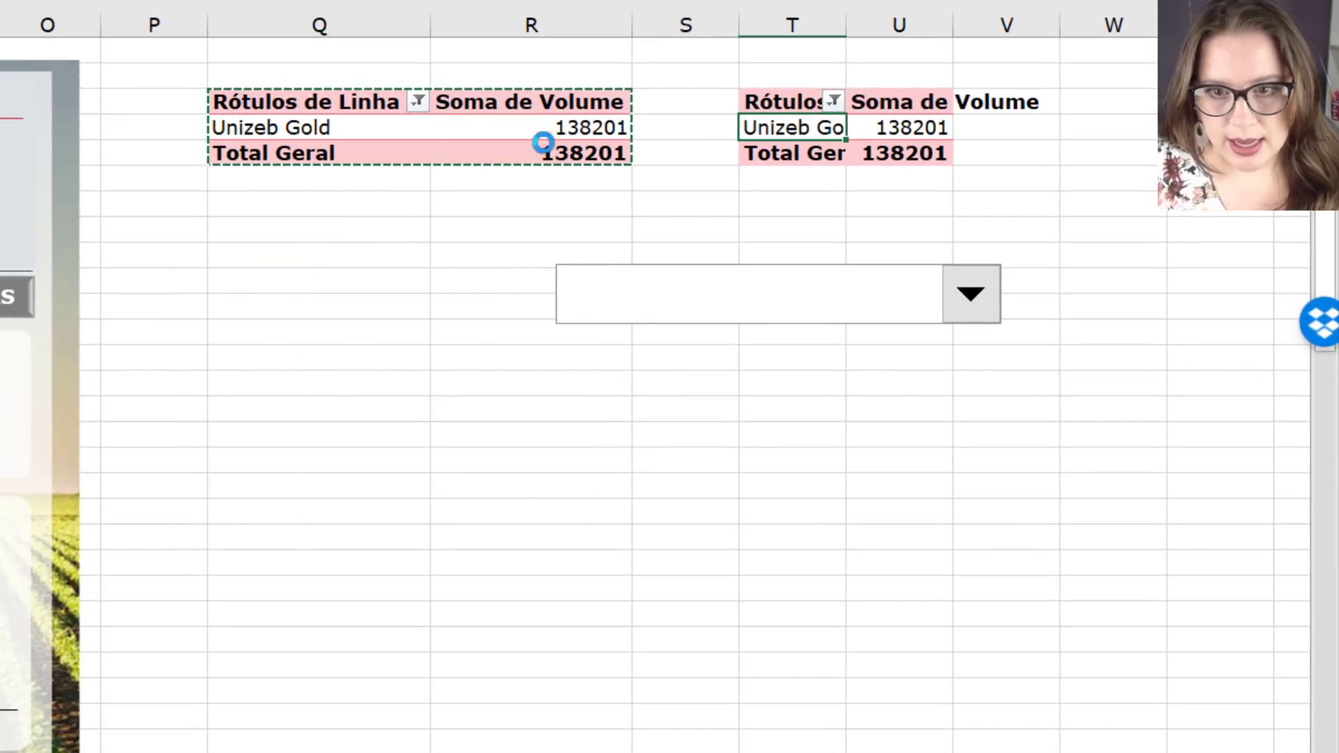
Choose Limpar Filtro de Produto on both pivot tables' Rótulos de Linha dropdowns.
{"action": "left_click", "coordinate": [451, 125]}
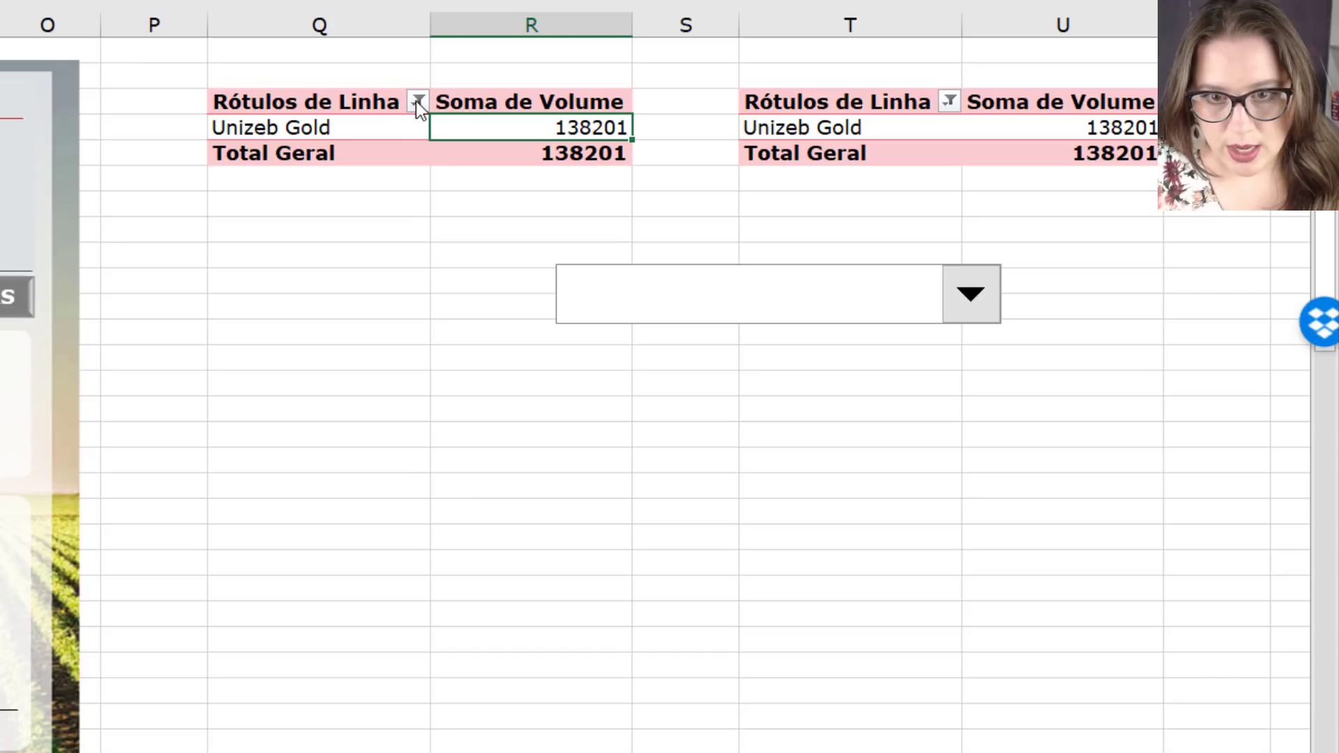
{"action": "left_click", "coordinate": [417, 103]}
{"action": "left_click", "coordinate": [167, 230]}
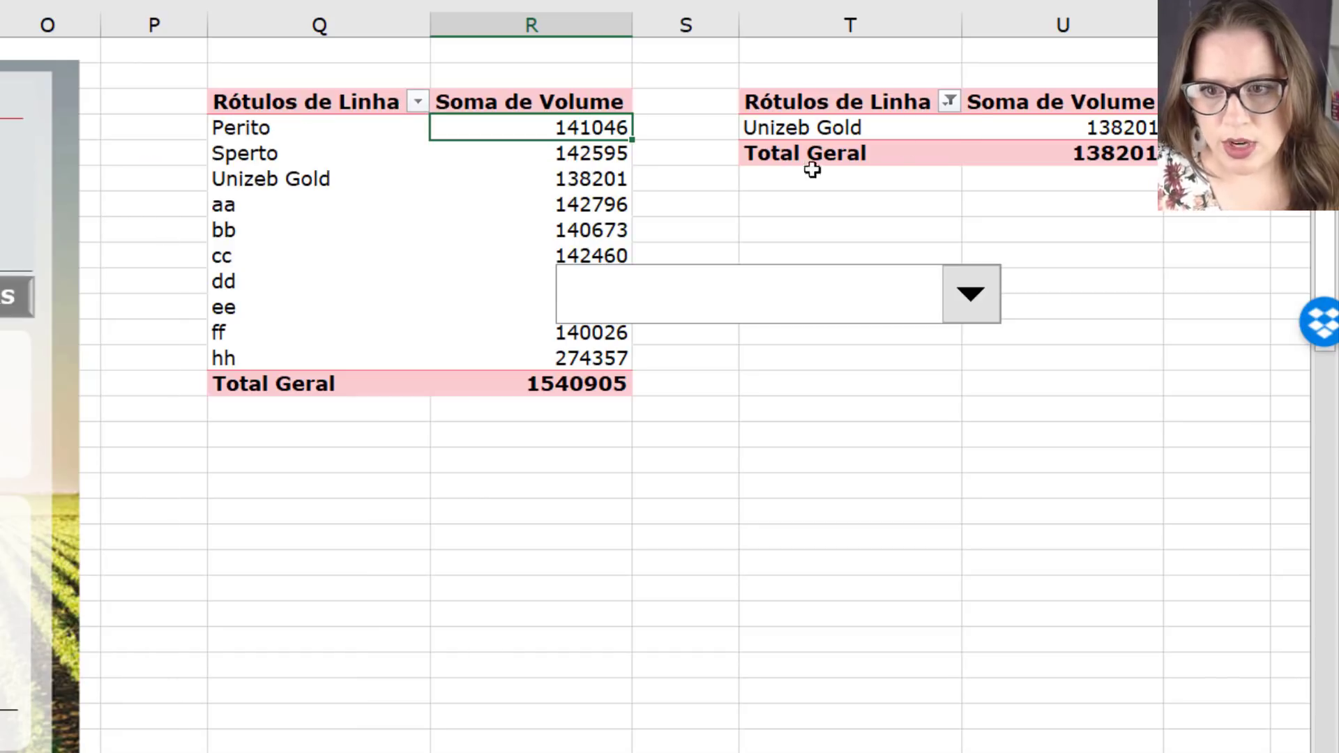
{"action": "left_click", "coordinate": [949, 101]}
{"action": "left_click", "coordinate": [691, 231]}
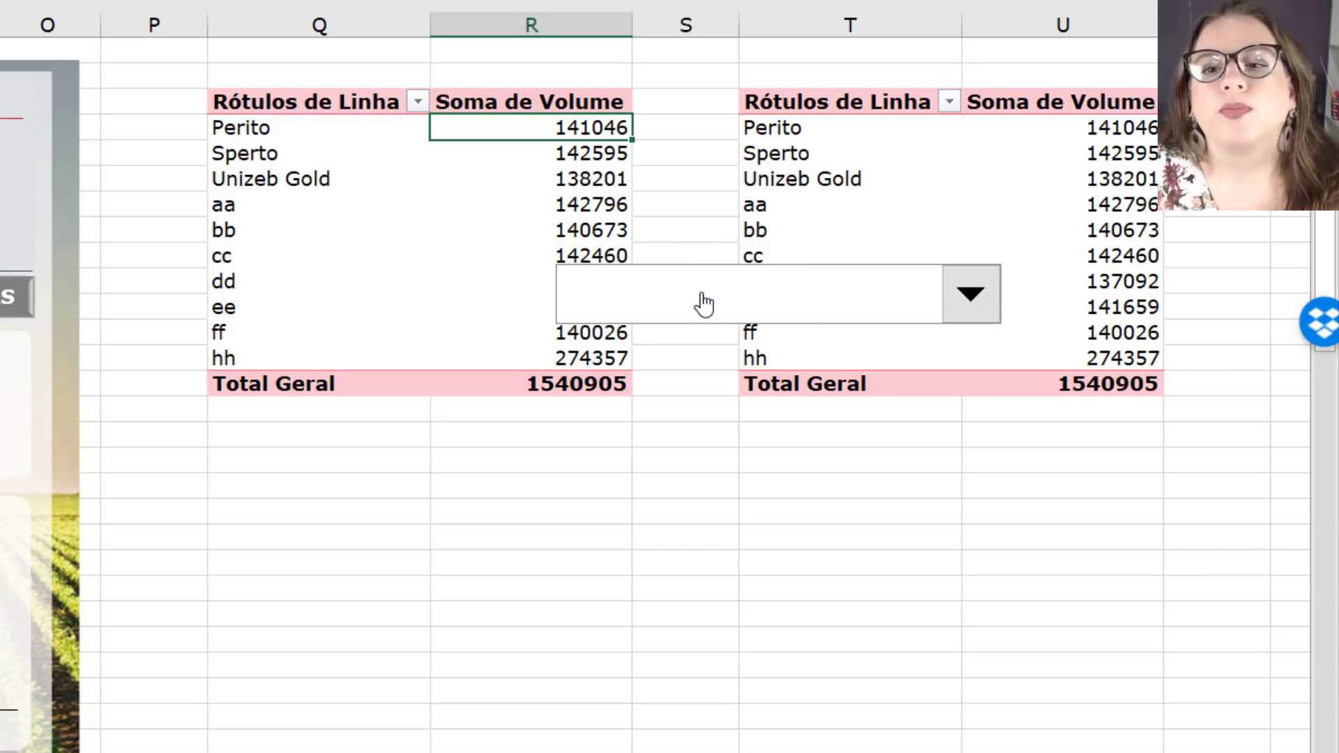
Select both pivot tables' product rows, ending on Unizeb Gold in the second.
{"action": "left_click", "coordinate": [461, 209]}
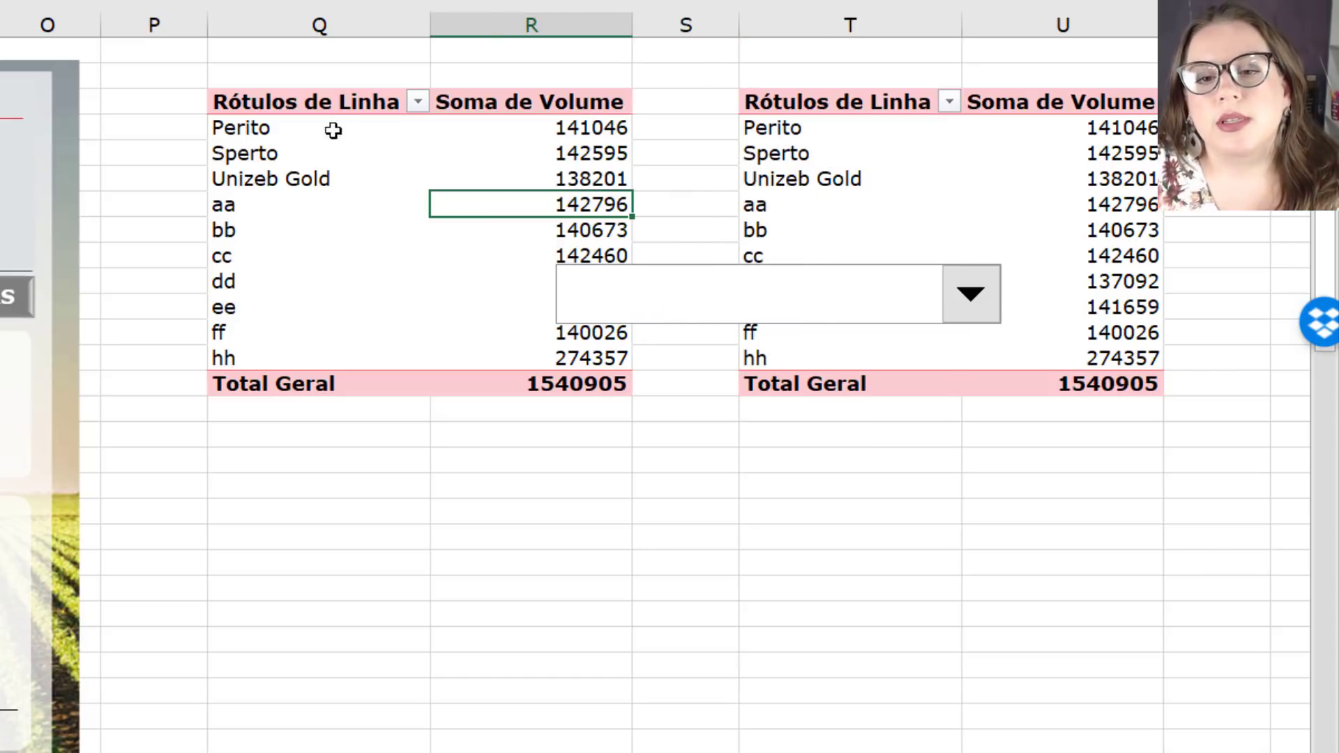
{"action": "mouse_move", "coordinate": [307, 102]}
{"action": "left_mouse_down"}
{"action": "mouse_move", "coordinate": [524, 359]}
{"action": "mouse_move", "coordinate": [524, 385]}
{"action": "left_mouse_up"}
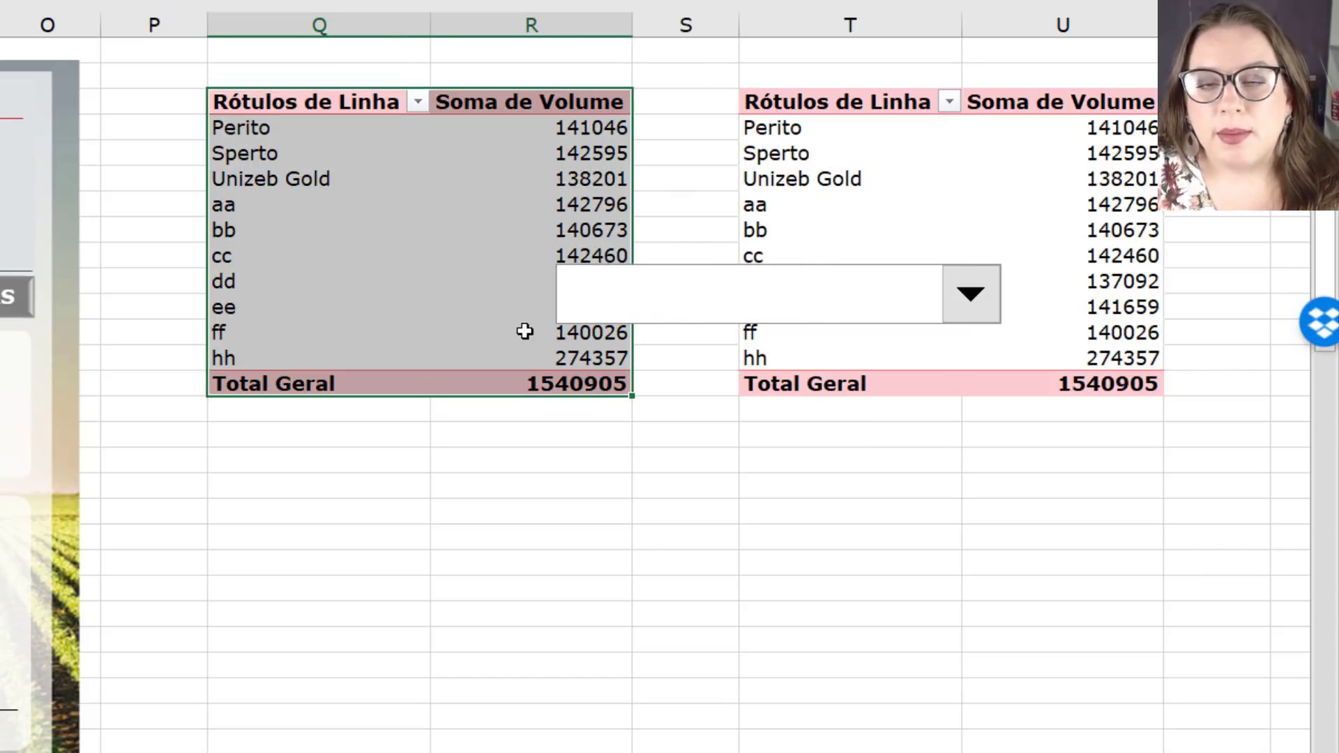
{"action": "mouse_move", "coordinate": [591, 332]}
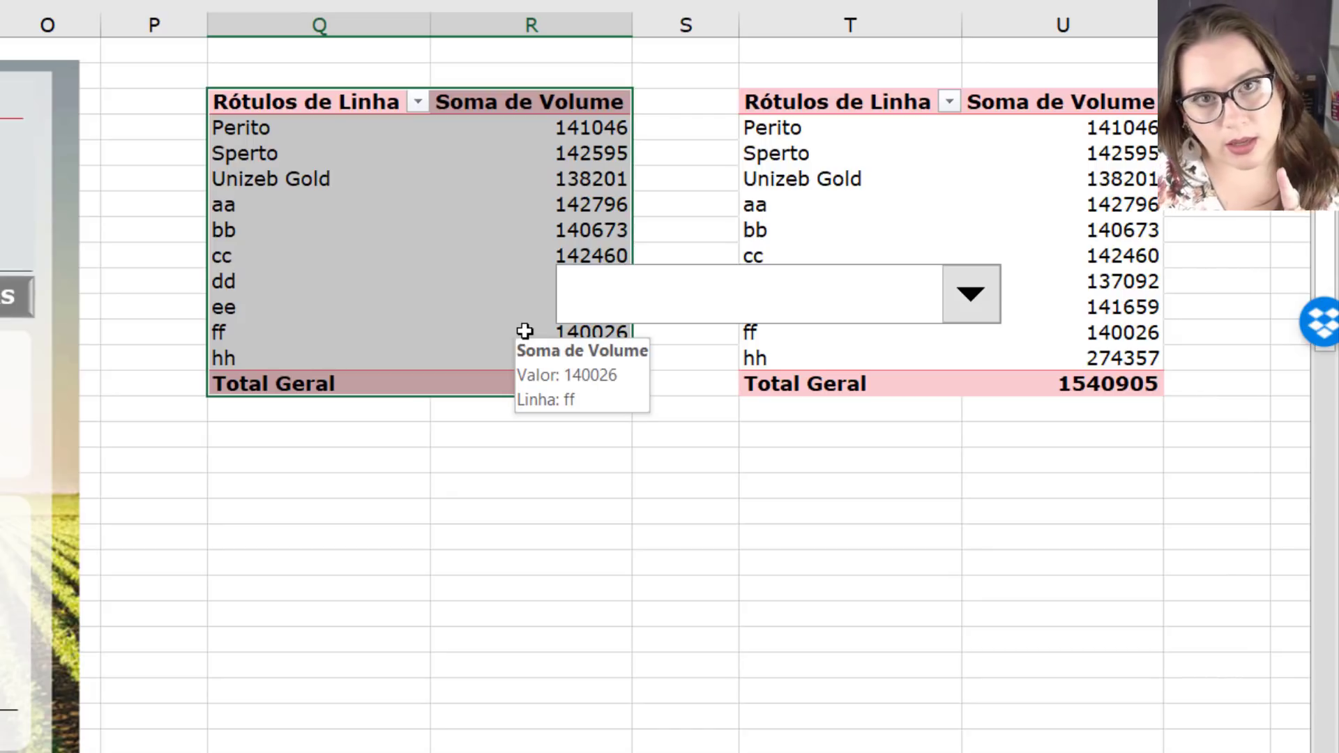
{"action": "mouse_move", "coordinate": [809, 102]}
{"action": "left_mouse_down"}
{"action": "mouse_move", "coordinate": [831, 335]}
{"action": "mouse_move", "coordinate": [1036, 379]}
{"action": "left_mouse_up"}
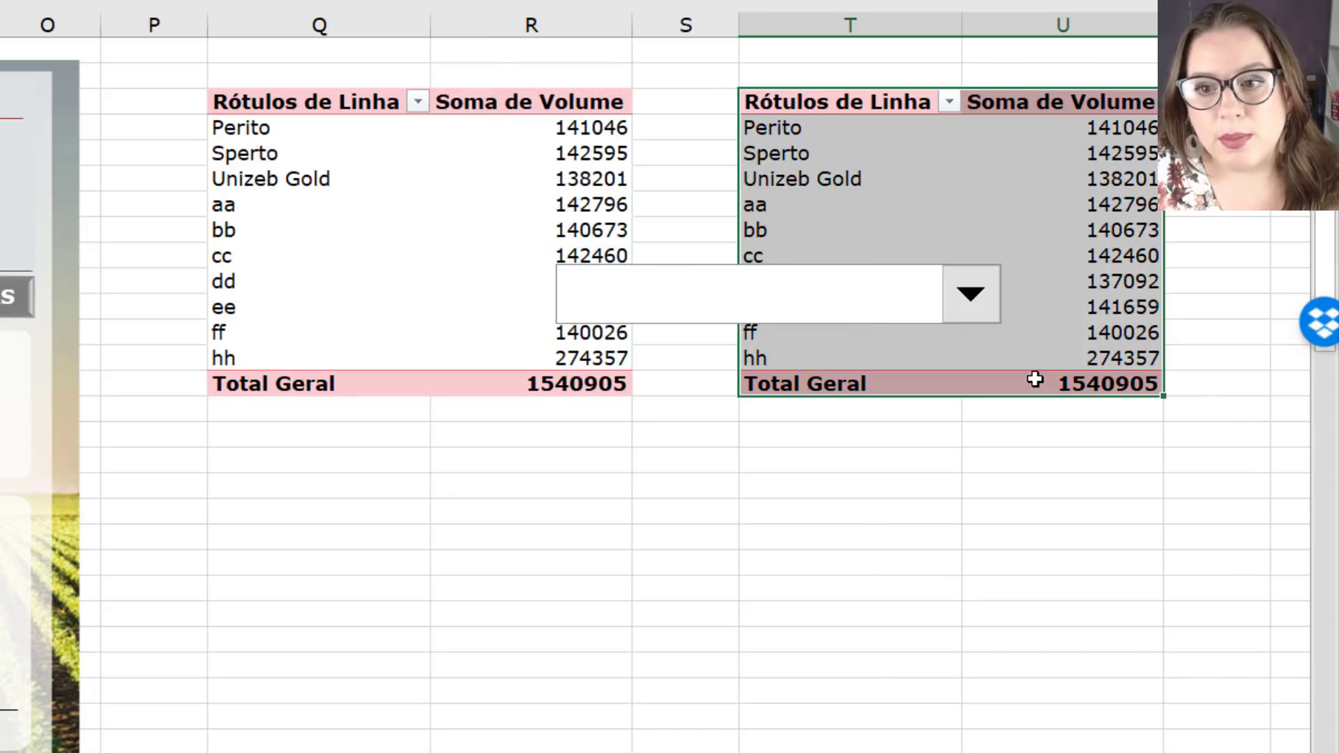
{"action": "left_click", "coordinate": [868, 188]}
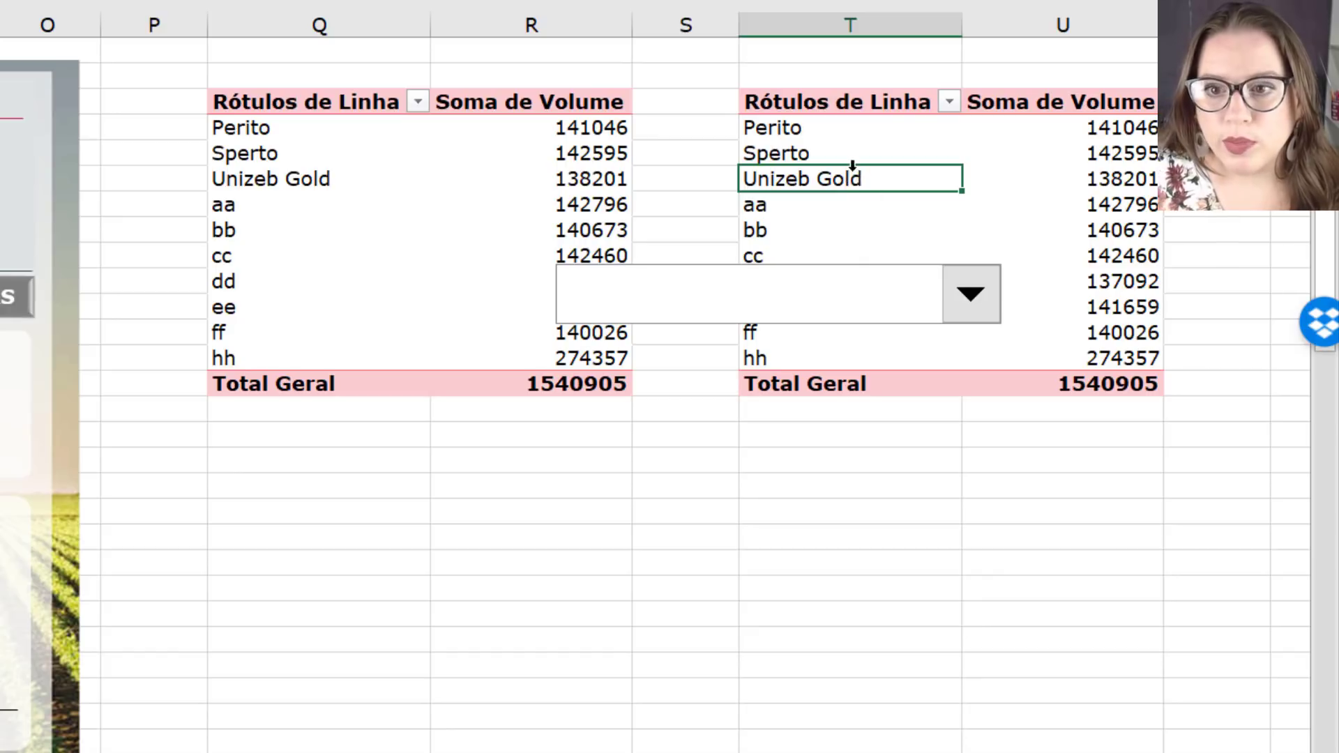
Drag Soma de Volume out of the second pivot's values so it lists only product names.
{"action": "right_click", "coordinate": [864, 182]}
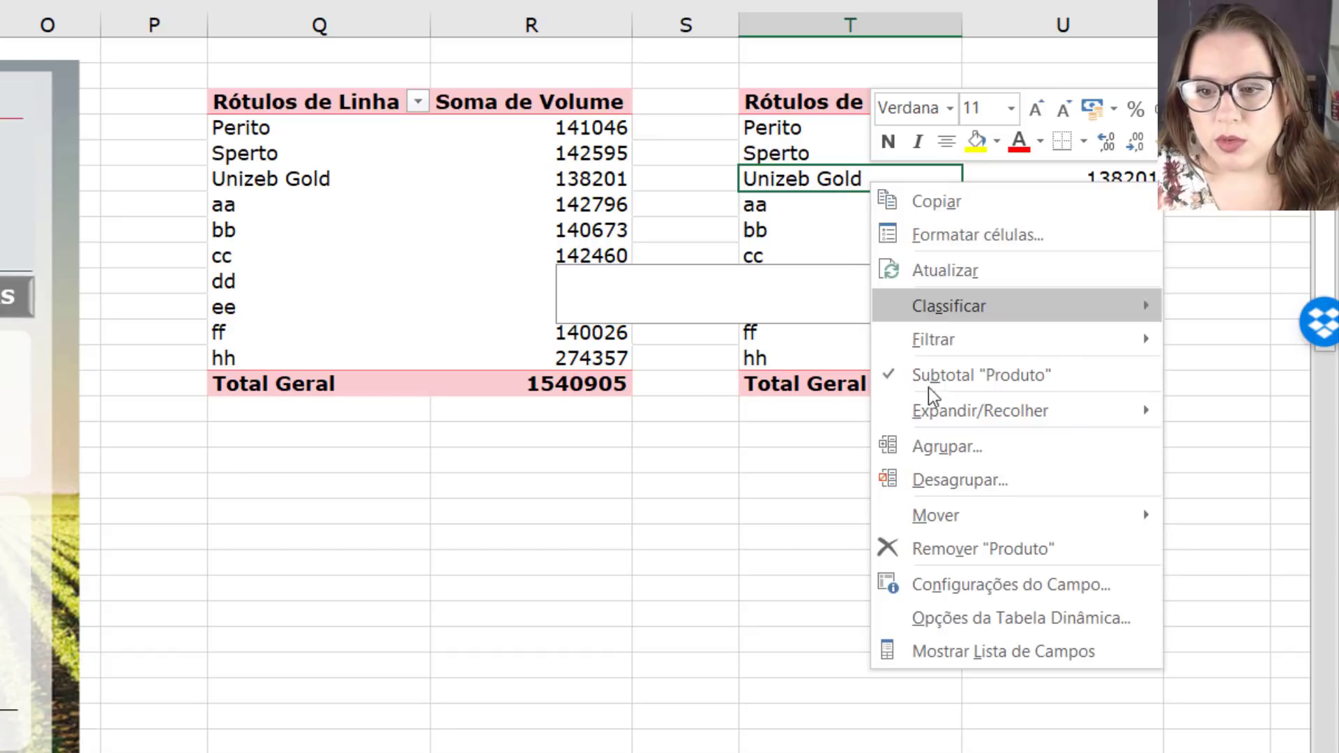
{"action": "left_click", "coordinate": [964, 658]}
{"action": "left_click_drag", "start_coordinate": [1241, 724], "coordinate": [923, 719]}
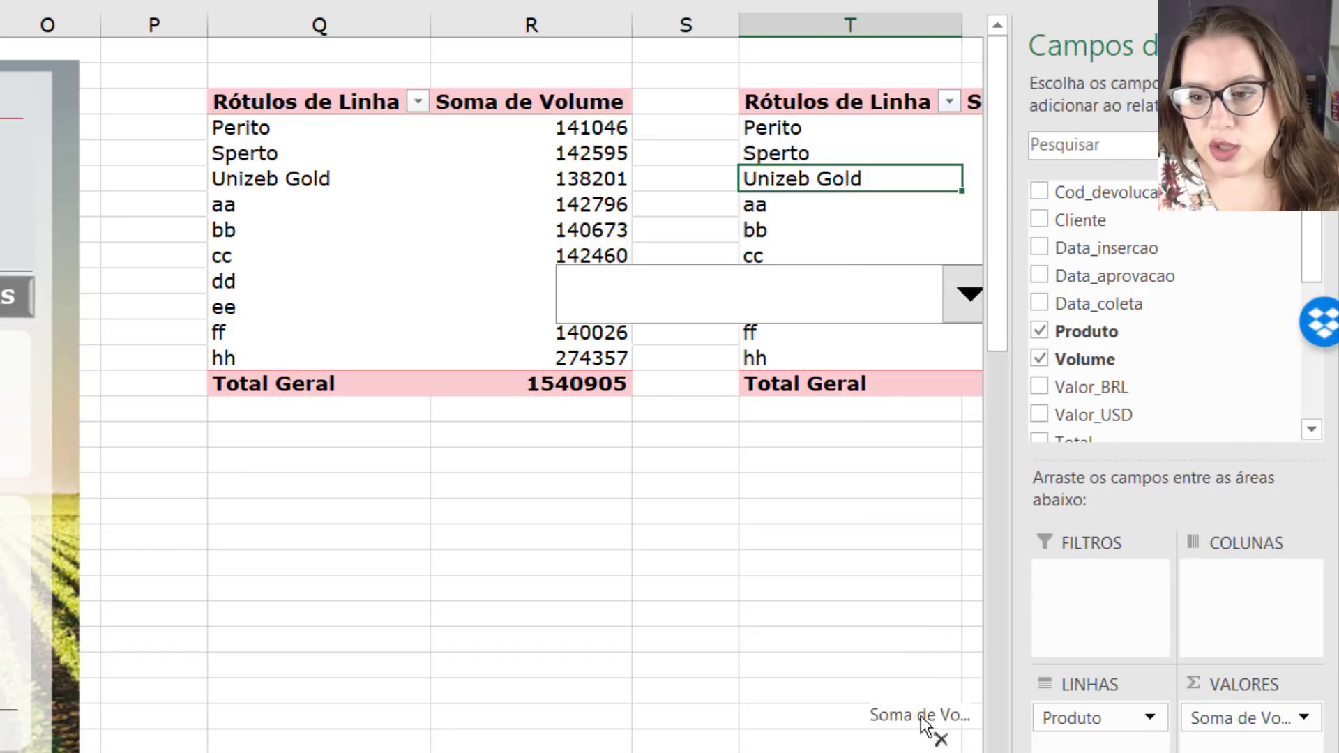
{"action": "left_click", "coordinate": [867, 459]}
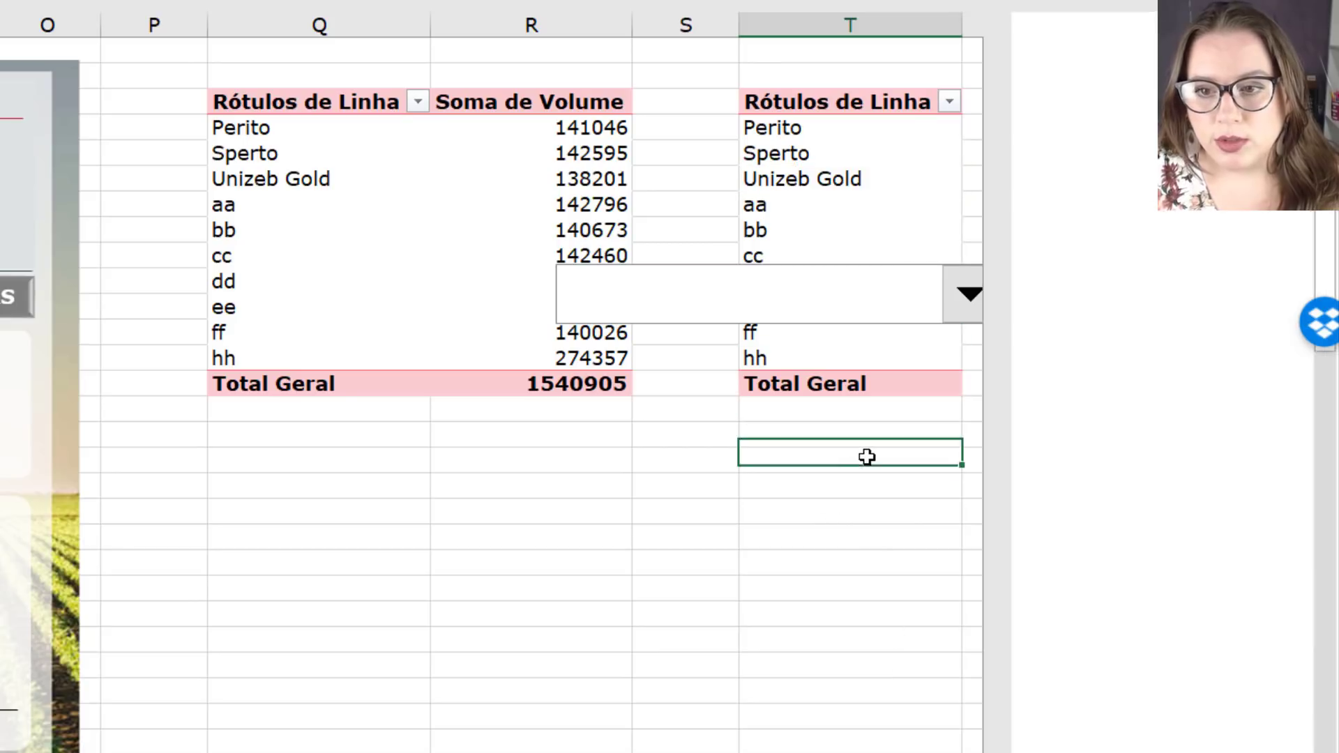
Move the combo box below the pivot tables and close the field list.
{"action": "right_click", "coordinate": [840, 322]}
{"action": "left_click", "coordinate": [876, 313]}
{"action": "left_click_drag", "start_coordinate": [876, 314], "coordinate": [618, 533]}
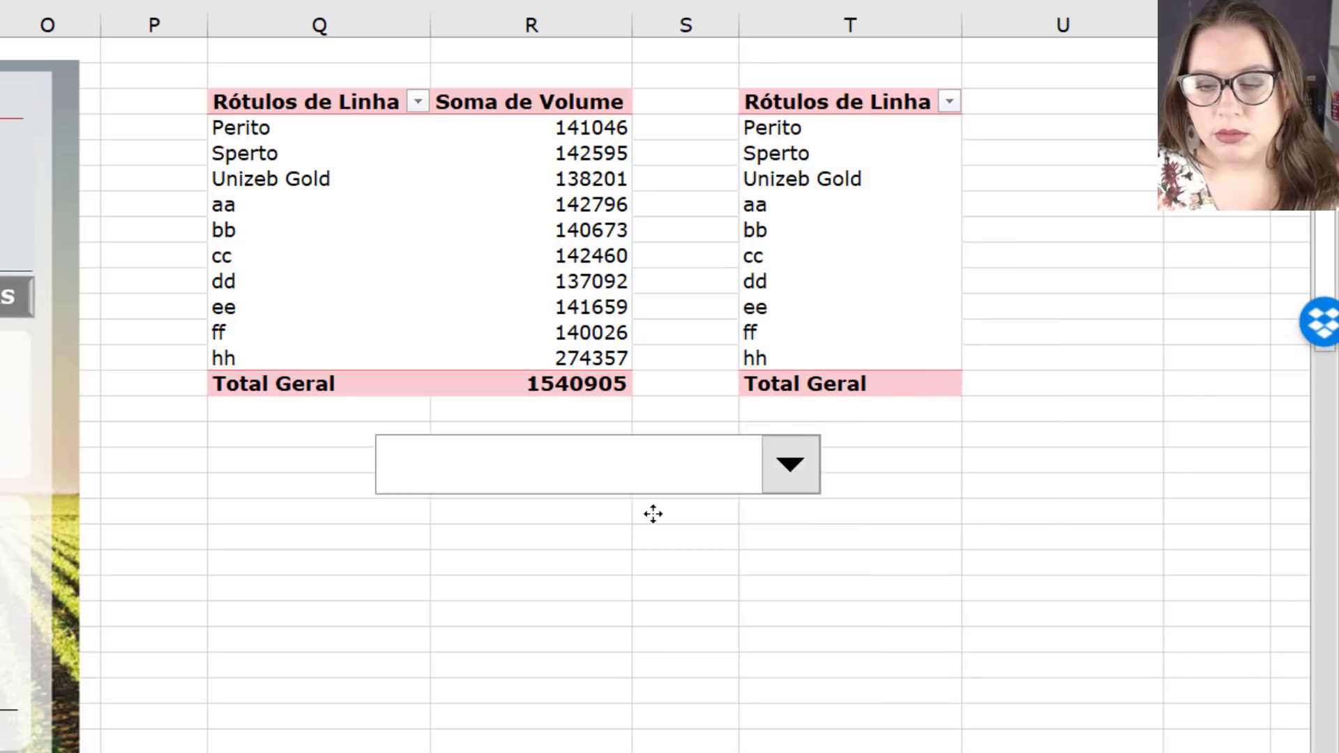
{"action": "left_click_drag", "start_coordinate": [808, 131], "coordinate": [807, 361]}
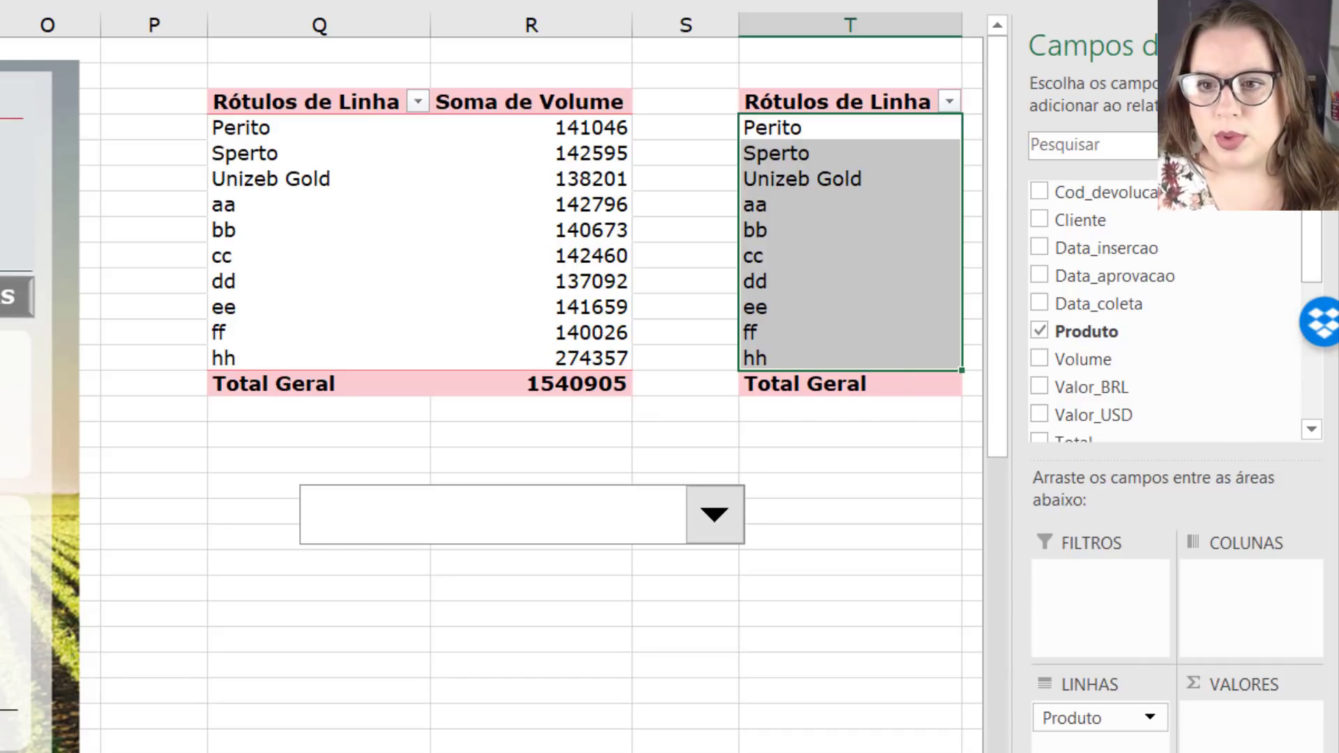
{"action": "left_click", "coordinate": [1321, 47]}
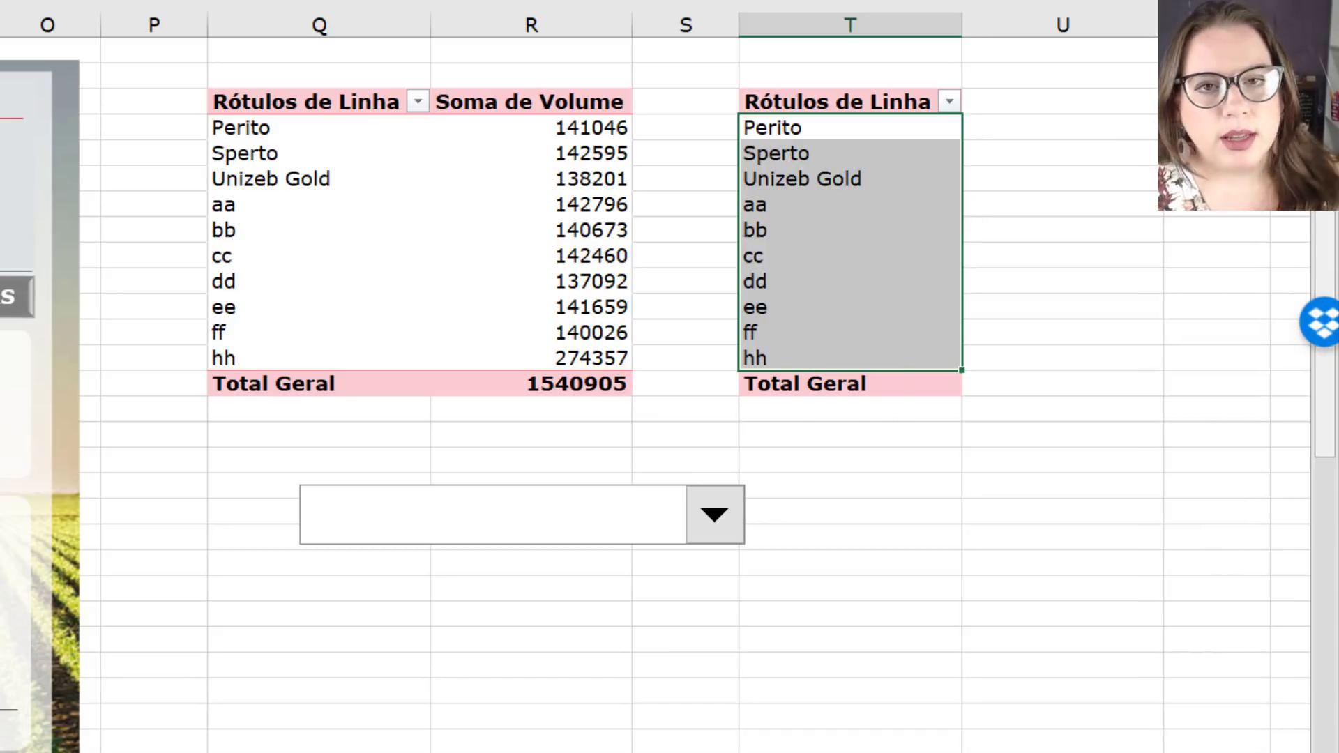
{"action": "left_click", "coordinate": [1070, 230]}
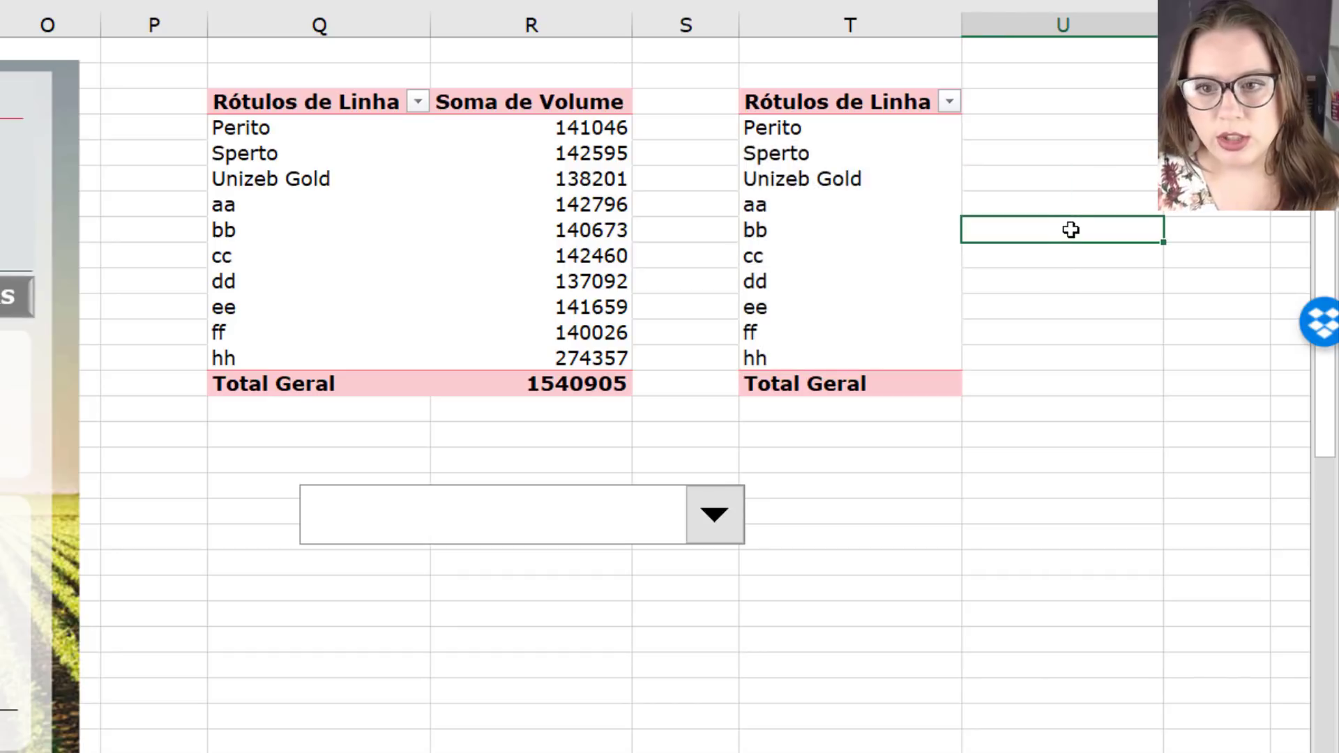
{"action": "right_click", "coordinate": [583, 520]}
{"action": "key", "text": "Escape"}
{"action": "mouse_move", "coordinate": [544, 520]}
{"action": "left_mouse_down"}
{"action": "mouse_move", "coordinate": [820, 440]}
{"action": "mouse_move", "coordinate": [765, 454]}
{"action": "left_mouse_up"}
Set the combo box's input range to $T$4:$T$13 and its cell link to $T$2.
{"action": "right_click", "coordinate": [766, 454]}
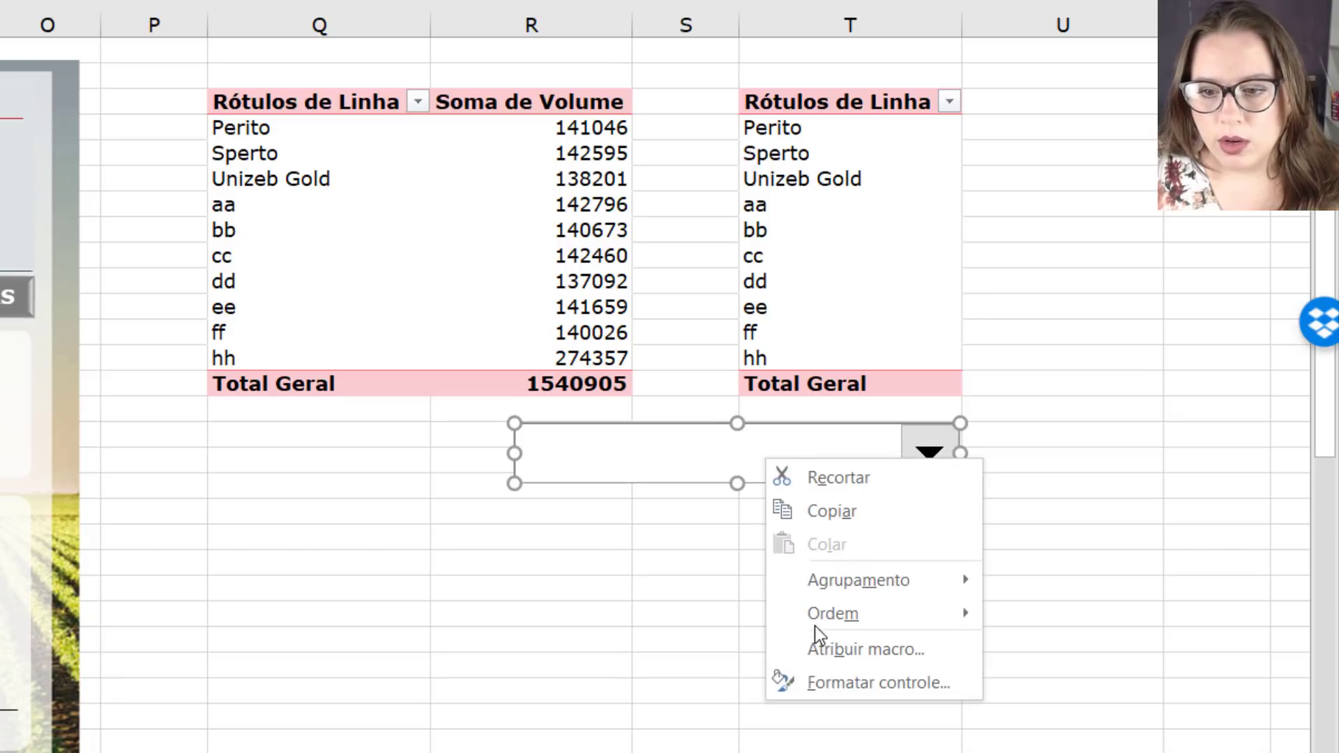
{"action": "left_click", "coordinate": [826, 685]}
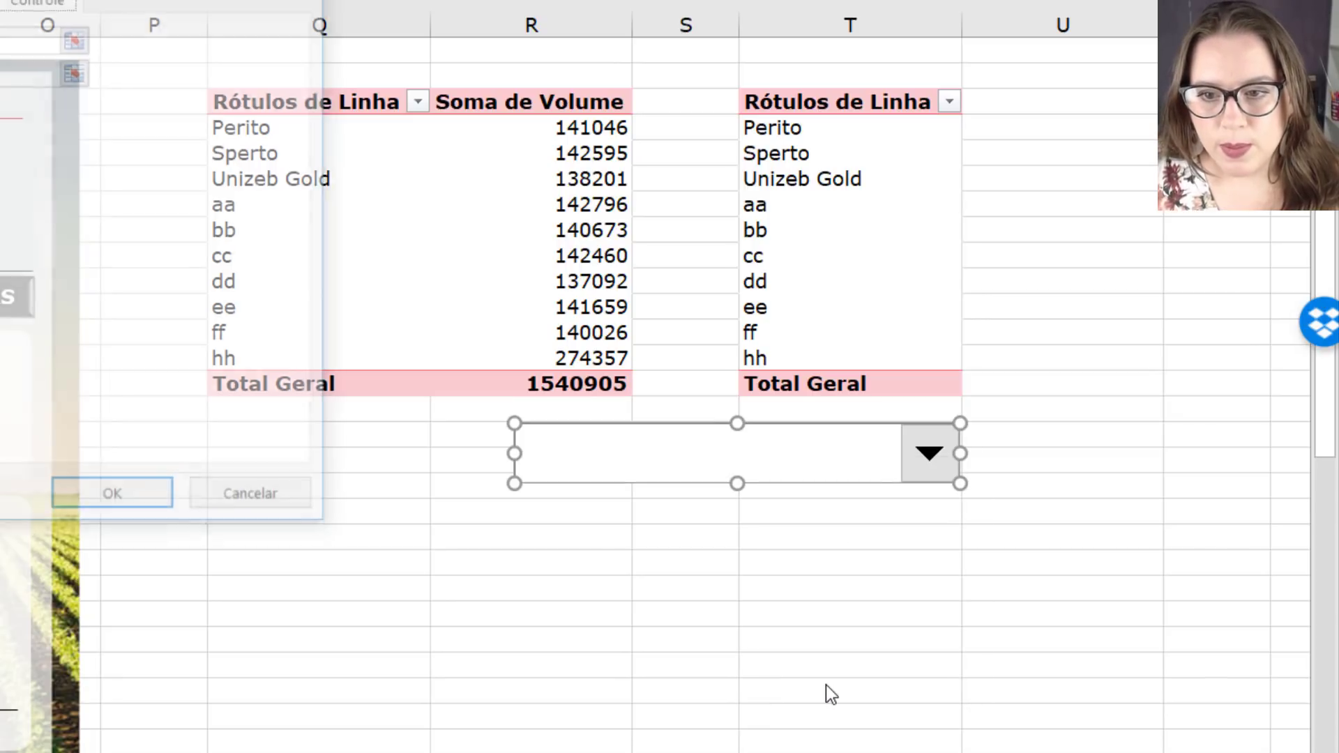
{"action": "left_click_drag", "start_coordinate": [168, 0], "coordinate": [263, 56]}
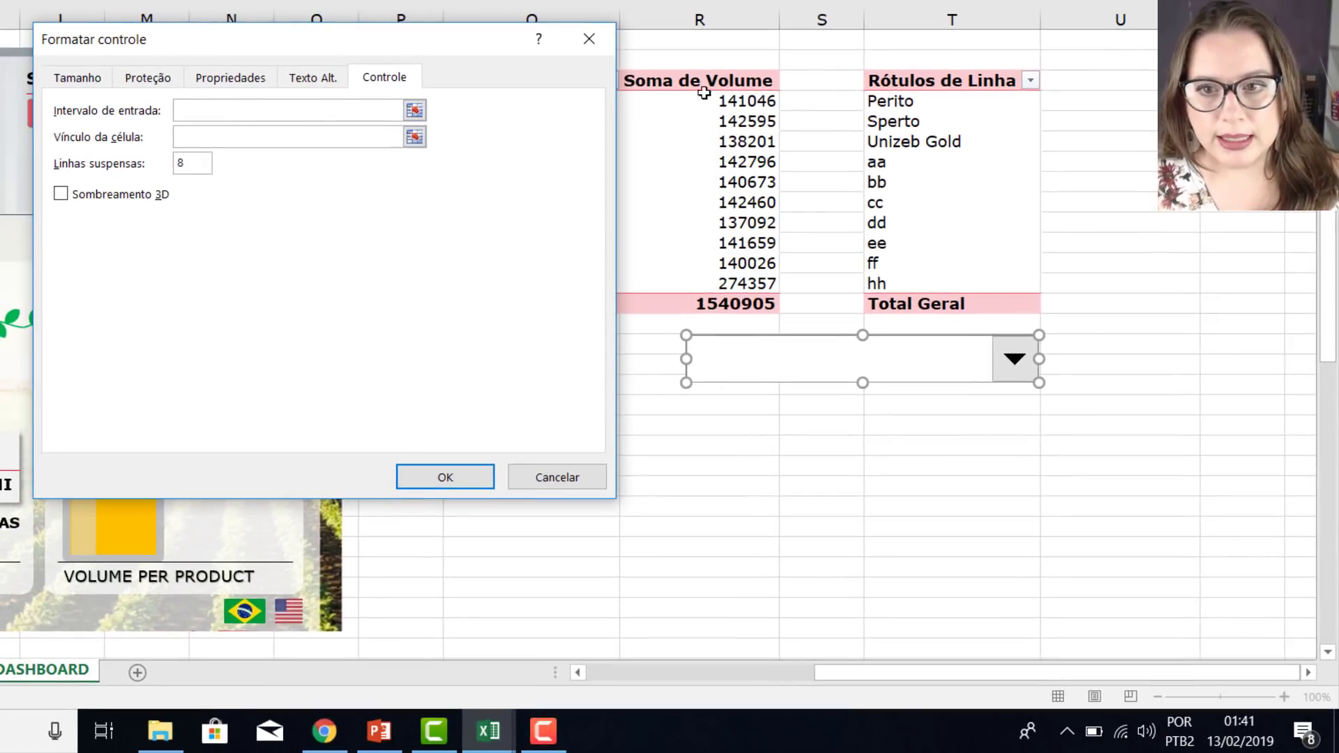
{"action": "left_click_drag", "start_coordinate": [880, 100], "coordinate": [891, 274]}
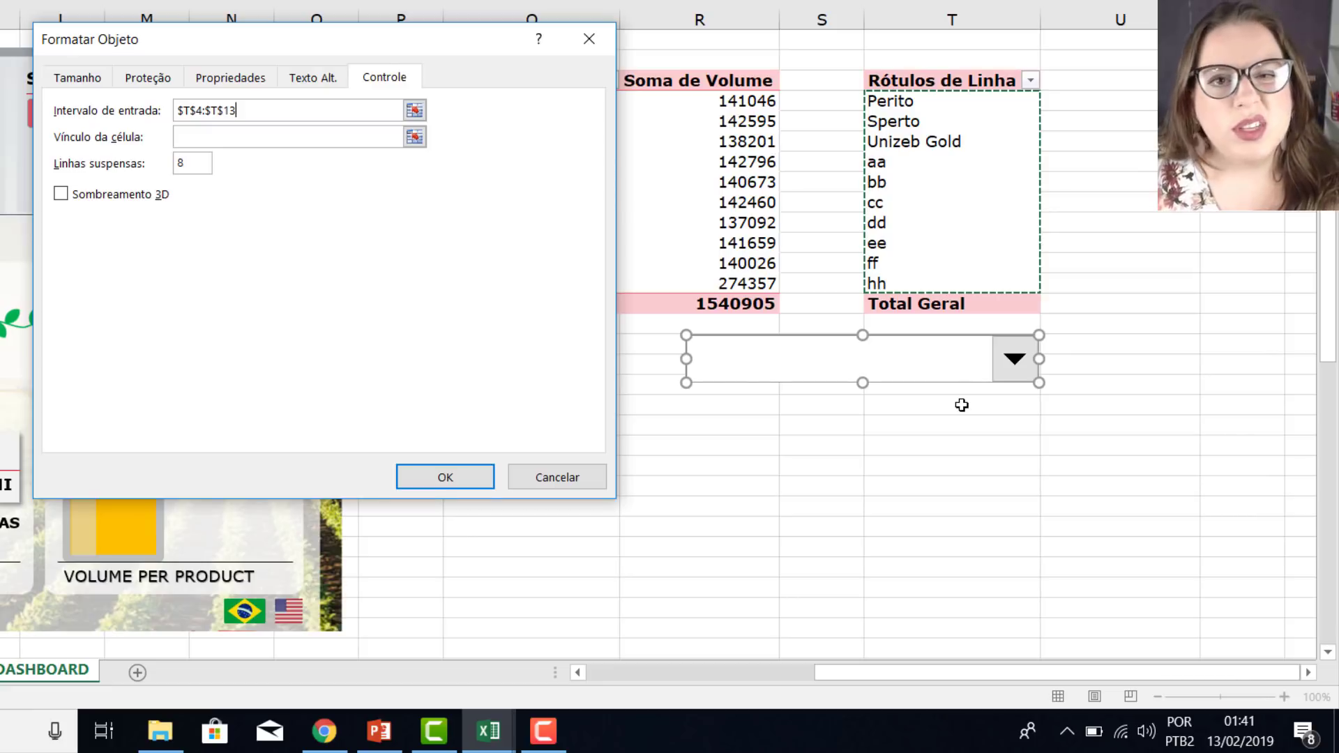
{"action": "left_click_drag", "start_coordinate": [180, 110], "coordinate": [238, 112]}
{"action": "left_click", "coordinate": [252, 112]}
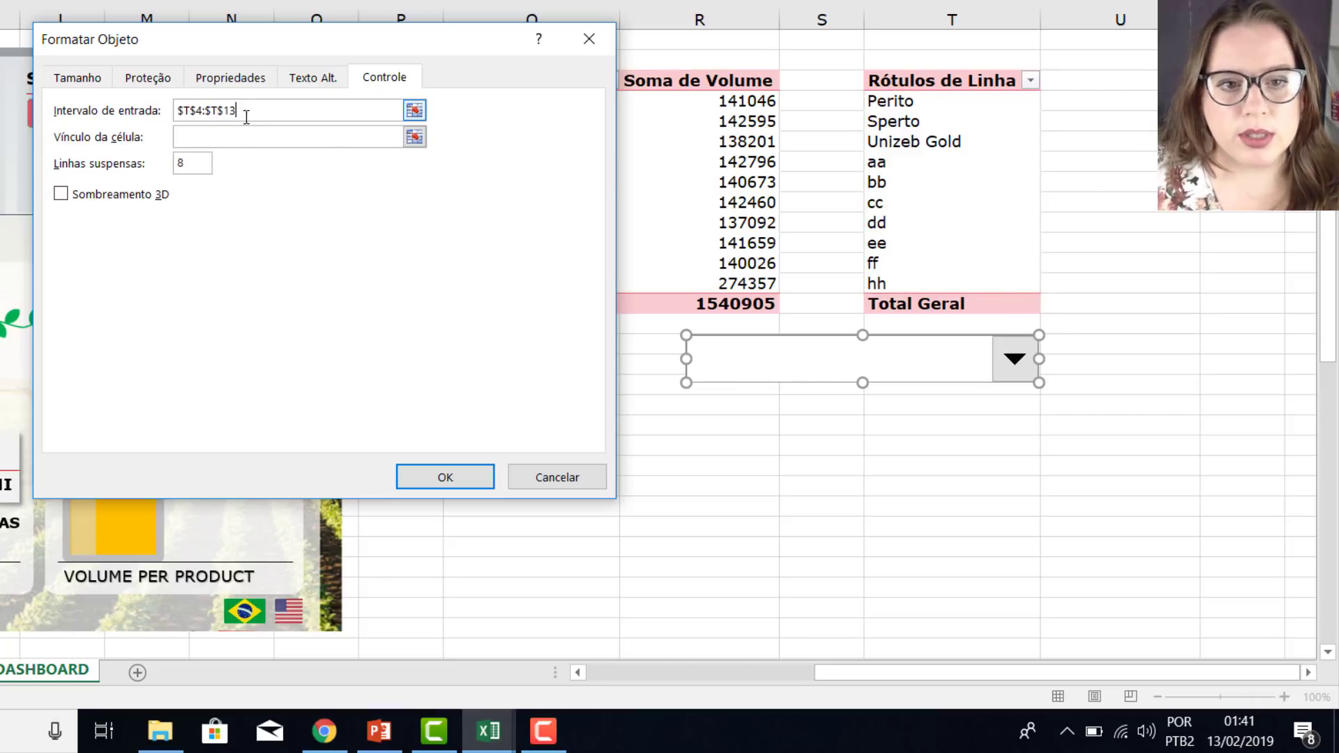
{"action": "left_click", "coordinate": [227, 137]}
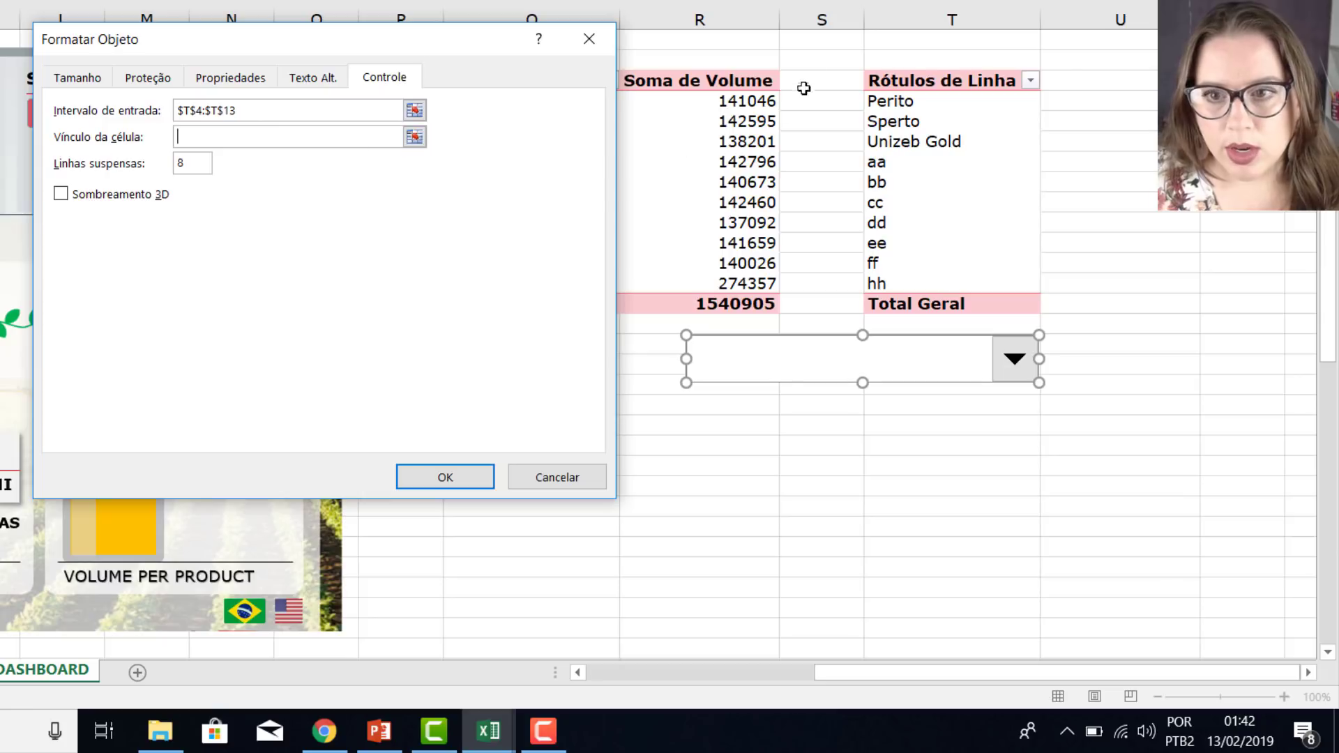
{"action": "left_click", "coordinate": [1007, 56]}
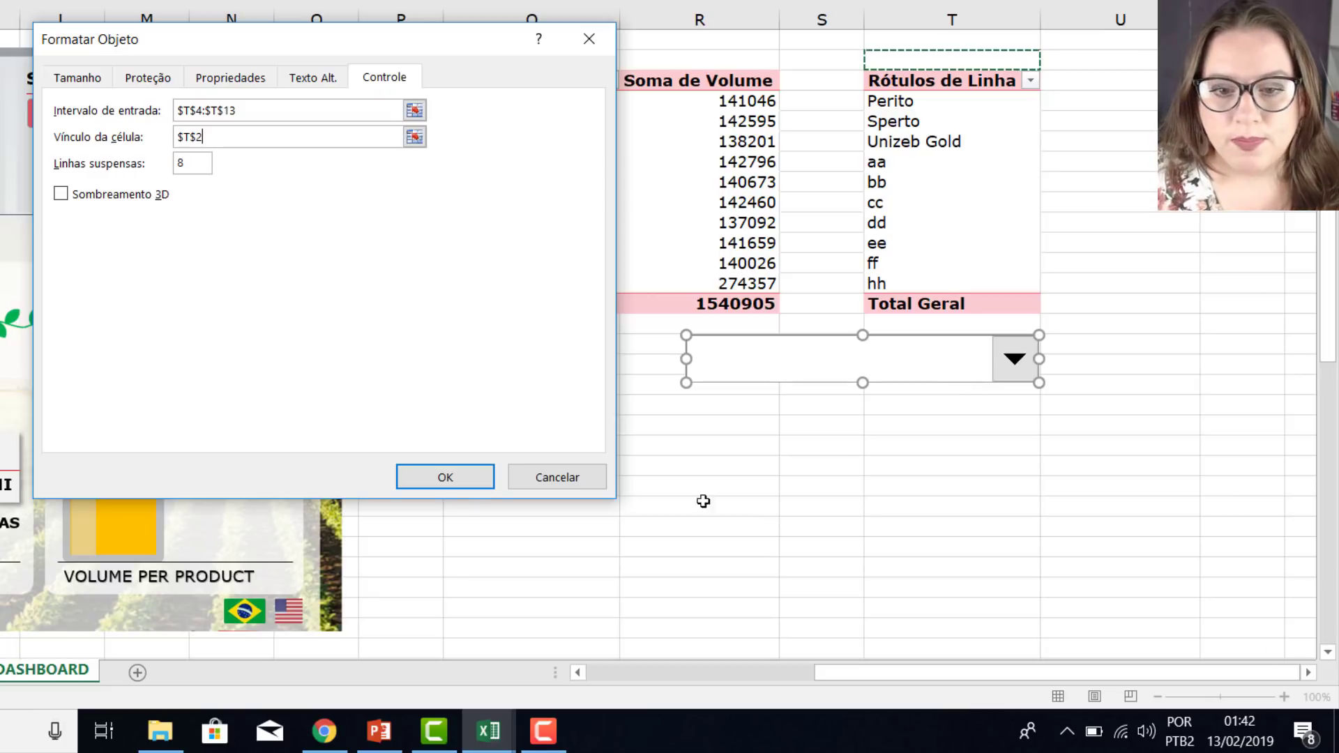
{"action": "left_click", "coordinate": [445, 479]}
Try Unizeb Gold, bb and cc in the combo box and check the index in T2.
{"action": "left_click", "coordinate": [1023, 482]}
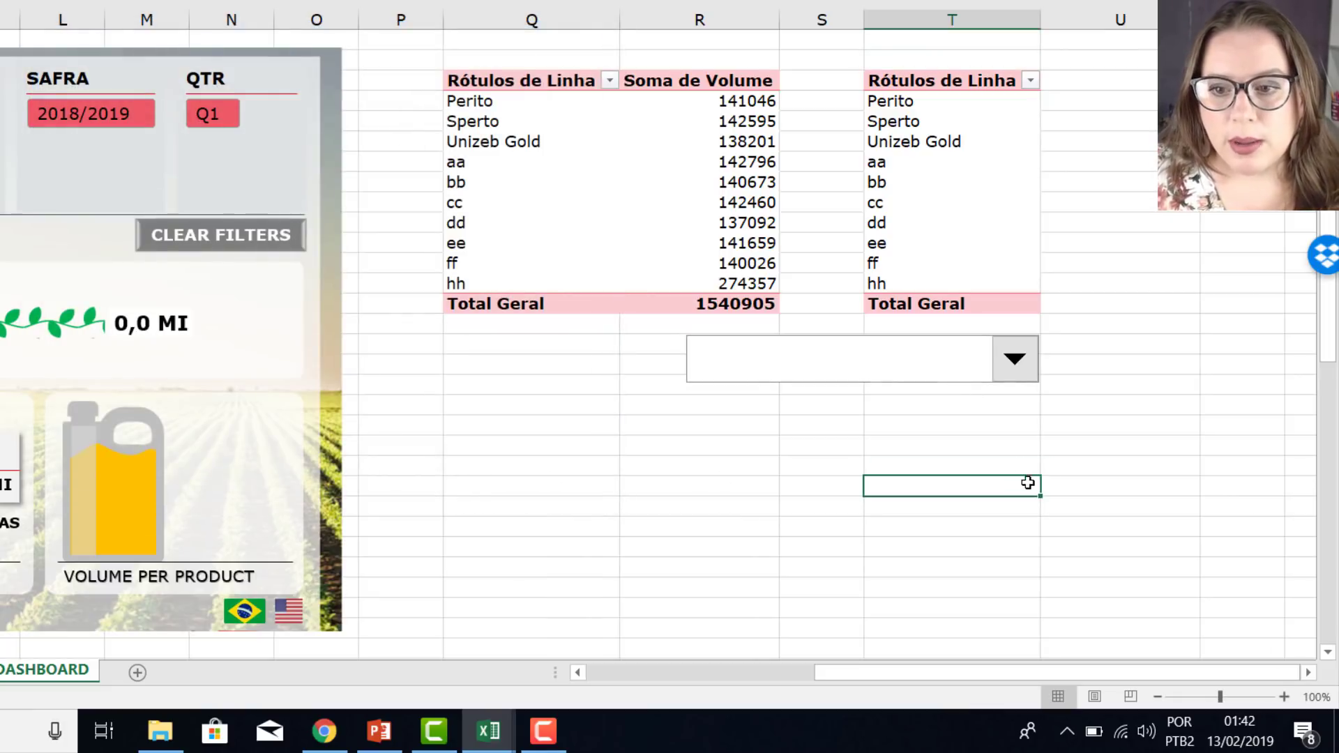
{"action": "left_click", "coordinate": [1007, 370]}
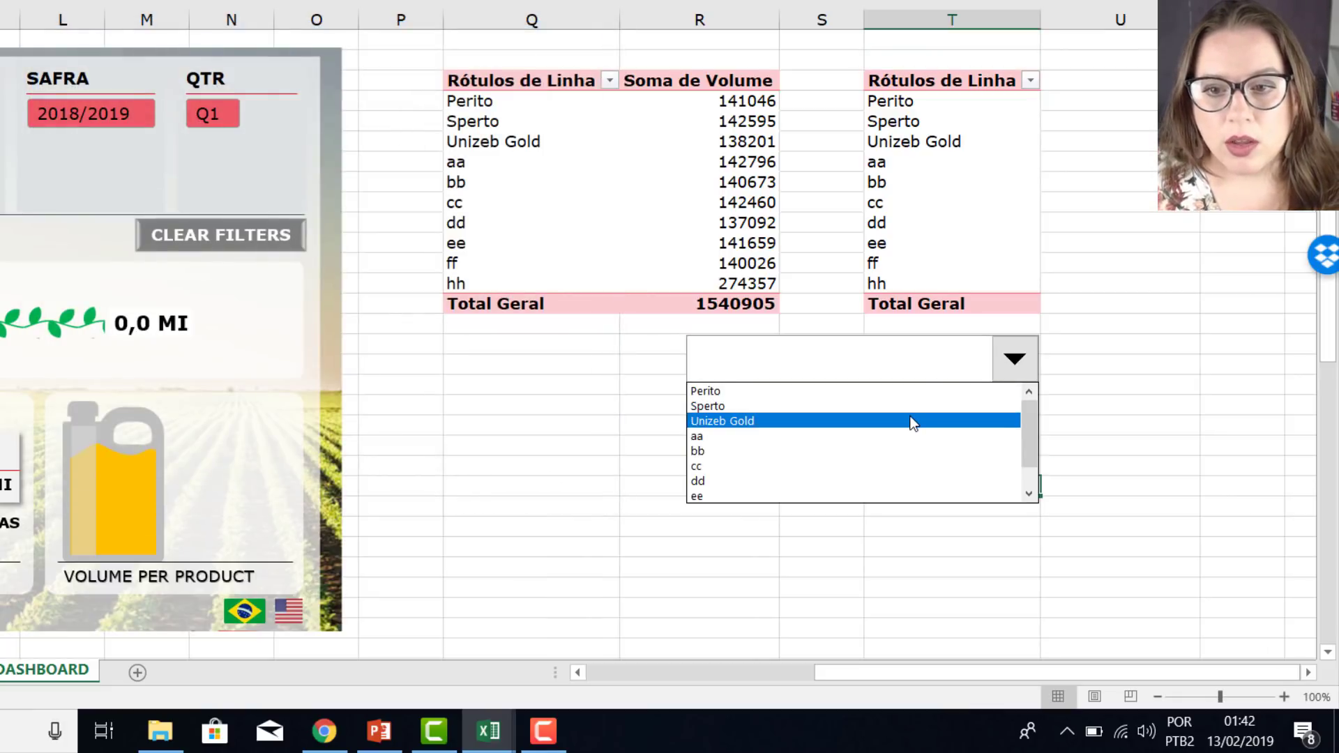
{"action": "left_click", "coordinate": [911, 420]}
{"action": "left_click", "coordinate": [1001, 376]}
{"action": "left_click", "coordinate": [944, 421]}
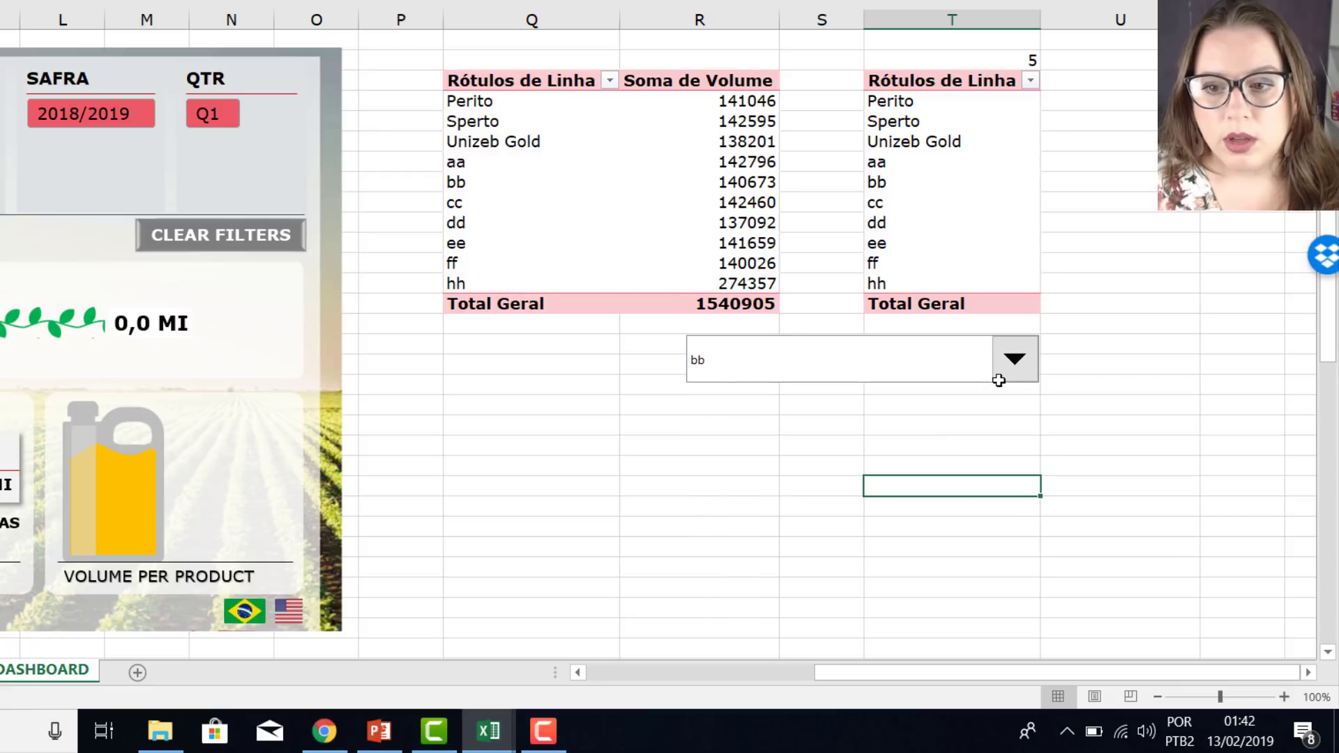
{"action": "left_click", "coordinate": [1021, 377]}
{"action": "left_click_drag", "start_coordinate": [1024, 444], "coordinate": [1035, 402]}
{"action": "key", "text": "Escape"}
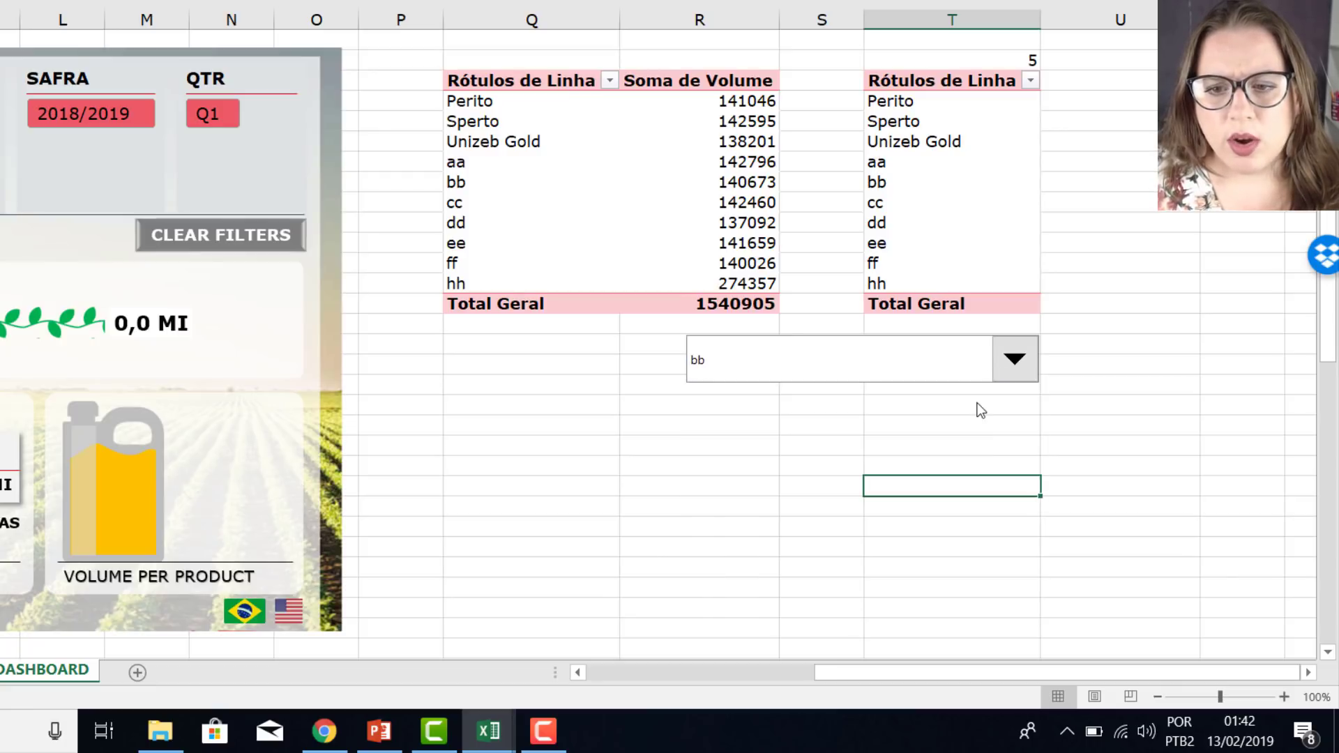
{"action": "left_click", "coordinate": [1016, 359]}
{"action": "left_click", "coordinate": [952, 455]}
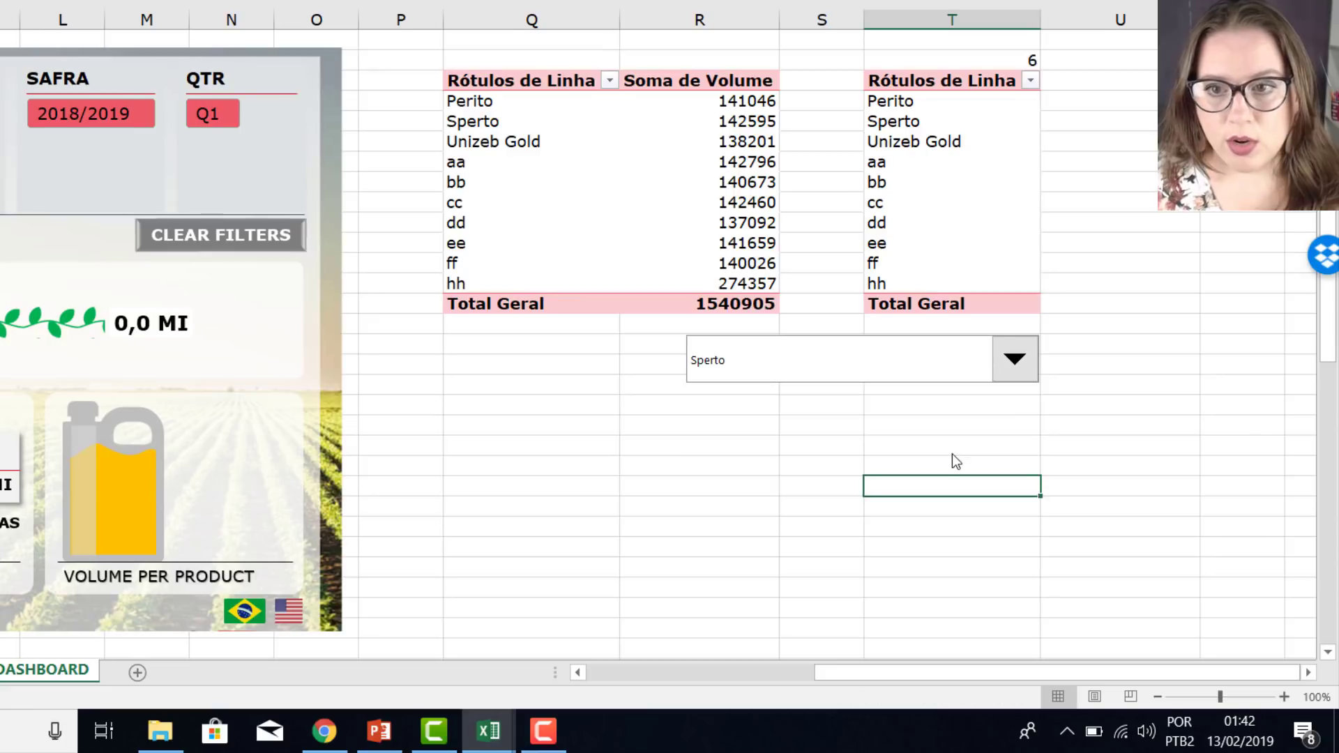
{"action": "left_click", "coordinate": [1001, 110]}
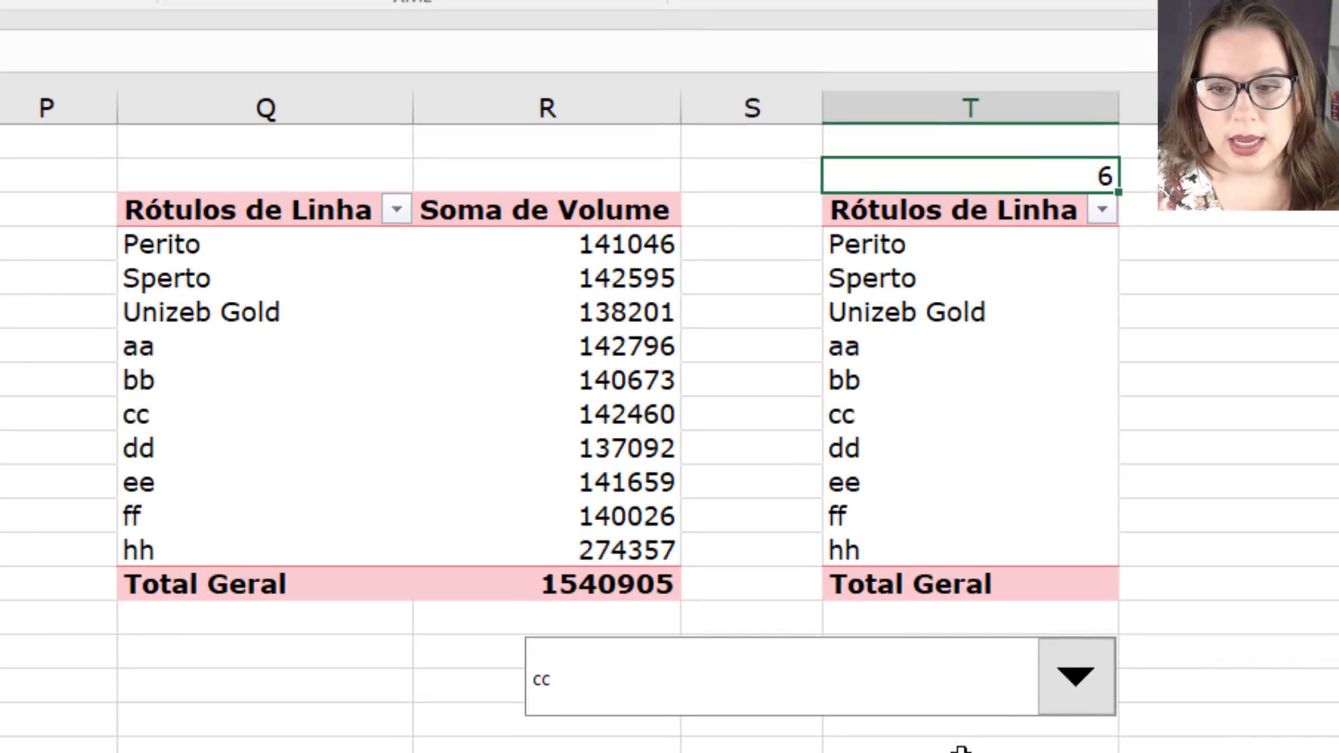
Pick Perito, then finish on Sperto so T2 shows 2.
{"action": "left_click", "coordinate": [1081, 701]}
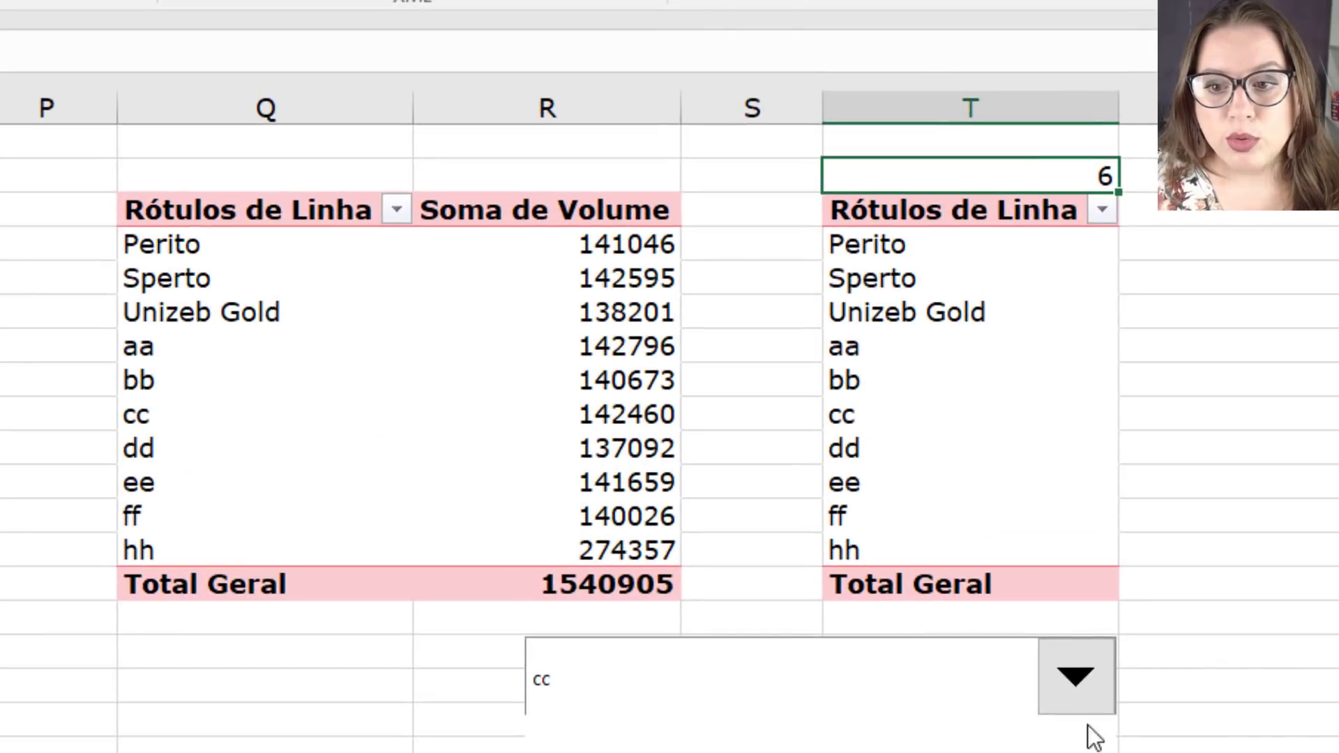
{"action": "scroll", "coordinate": [791, 732], "scroll_direction": "up", "scroll_amount": 1}
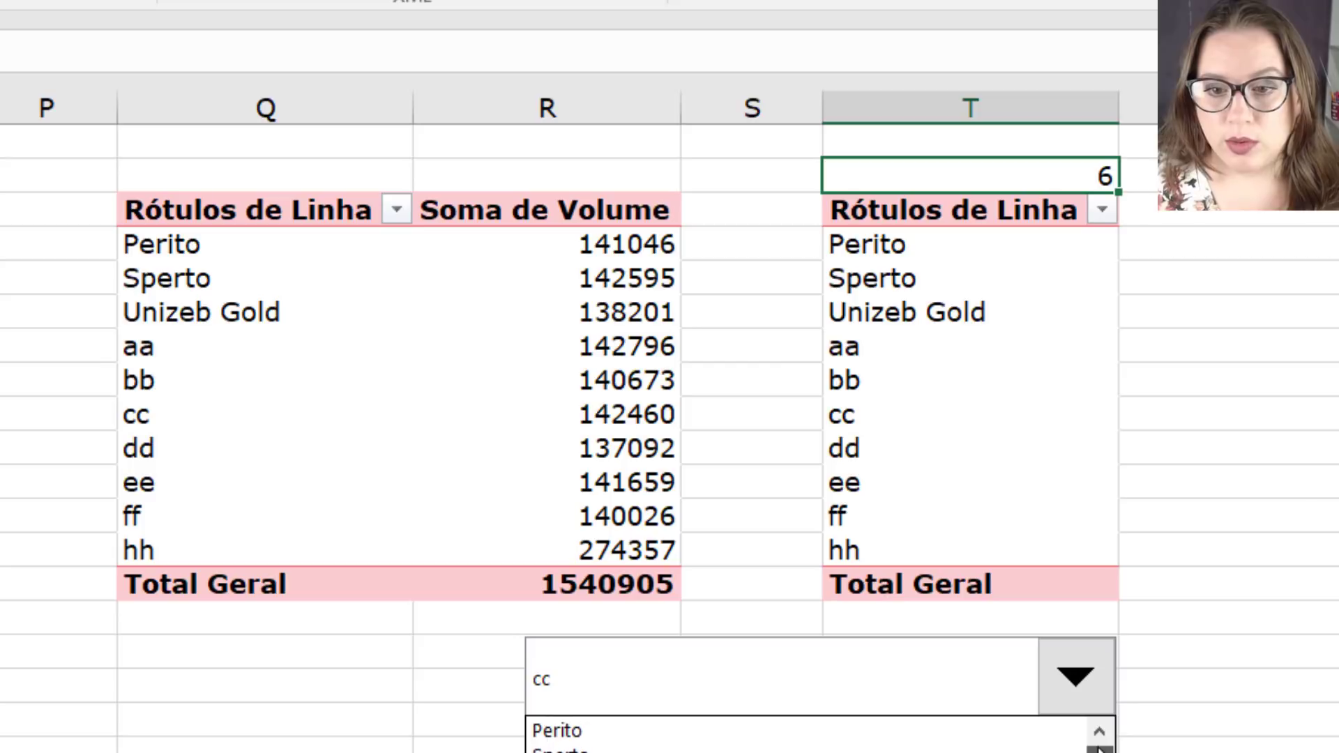
{"action": "left_click", "coordinate": [787, 732]}
{"action": "left_click", "coordinate": [909, 254]}
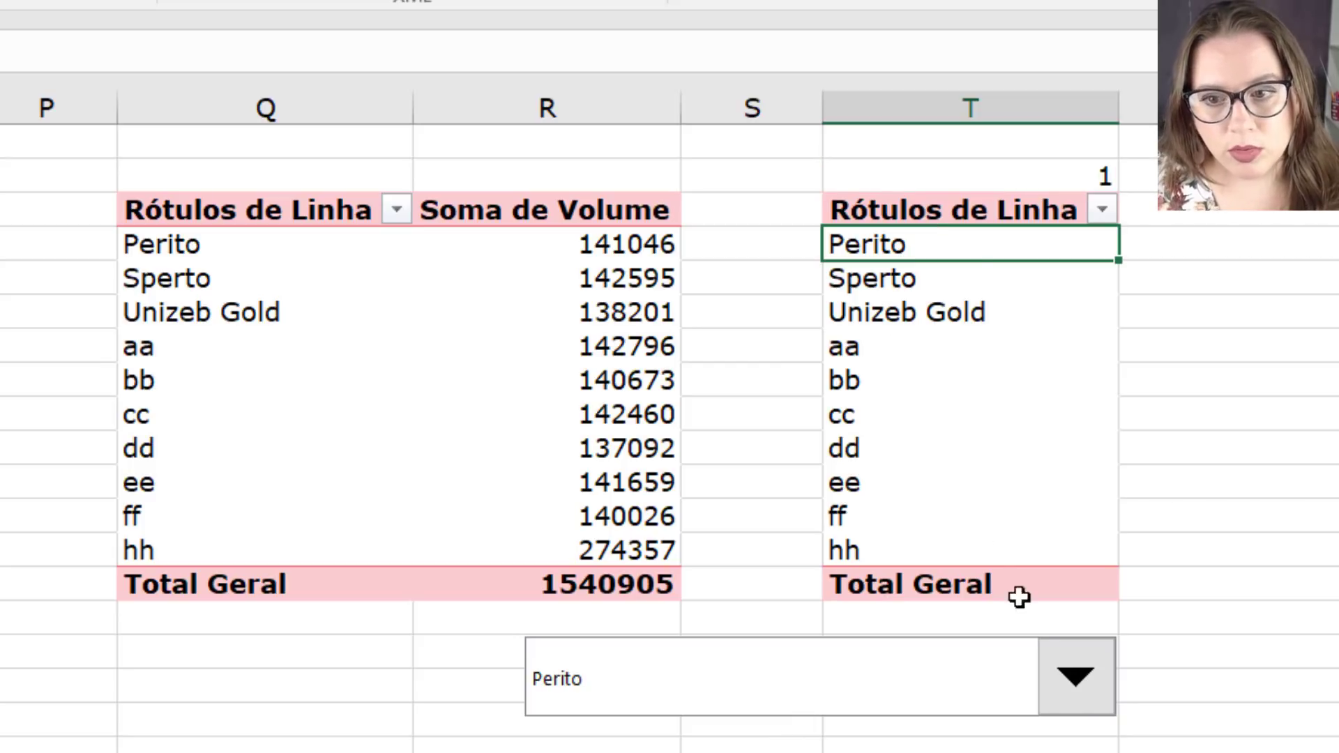
{"action": "left_click", "coordinate": [1075, 678]}
{"action": "left_click", "coordinate": [785, 745]}
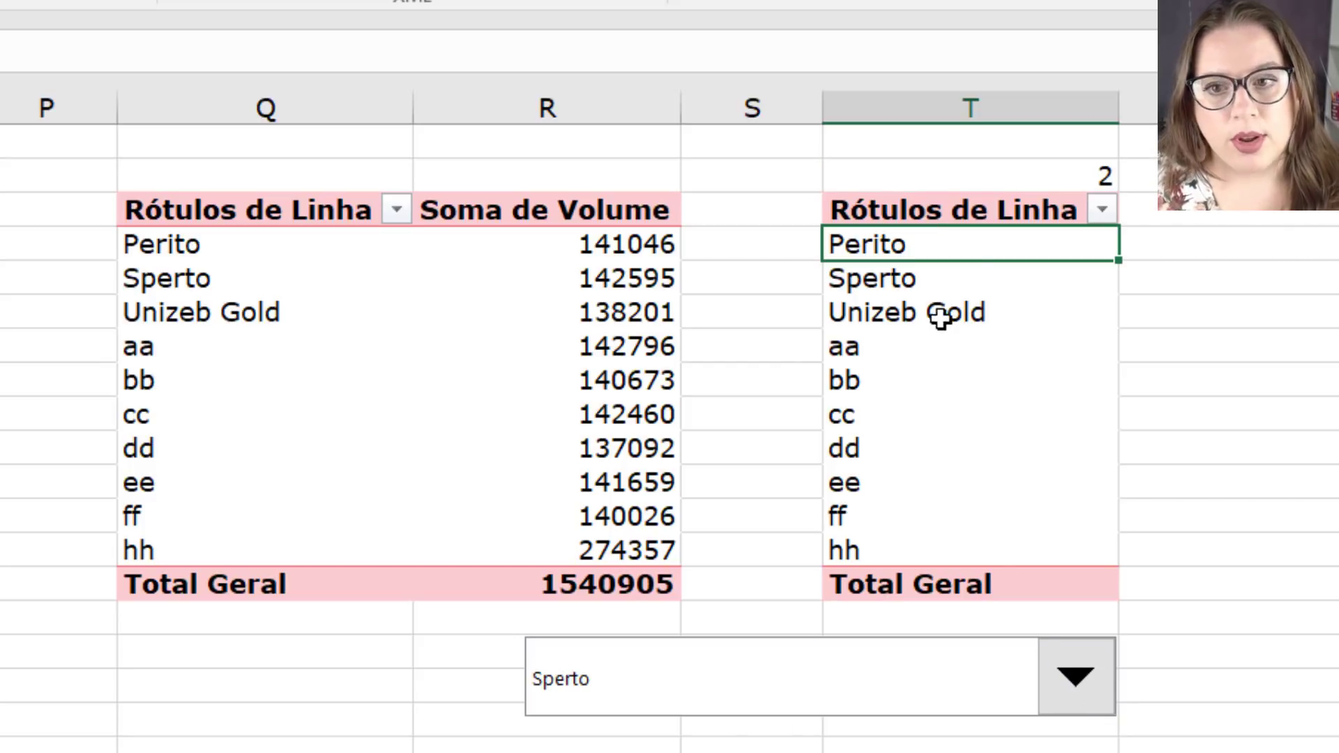
{"action": "left_click", "coordinate": [1026, 178]}
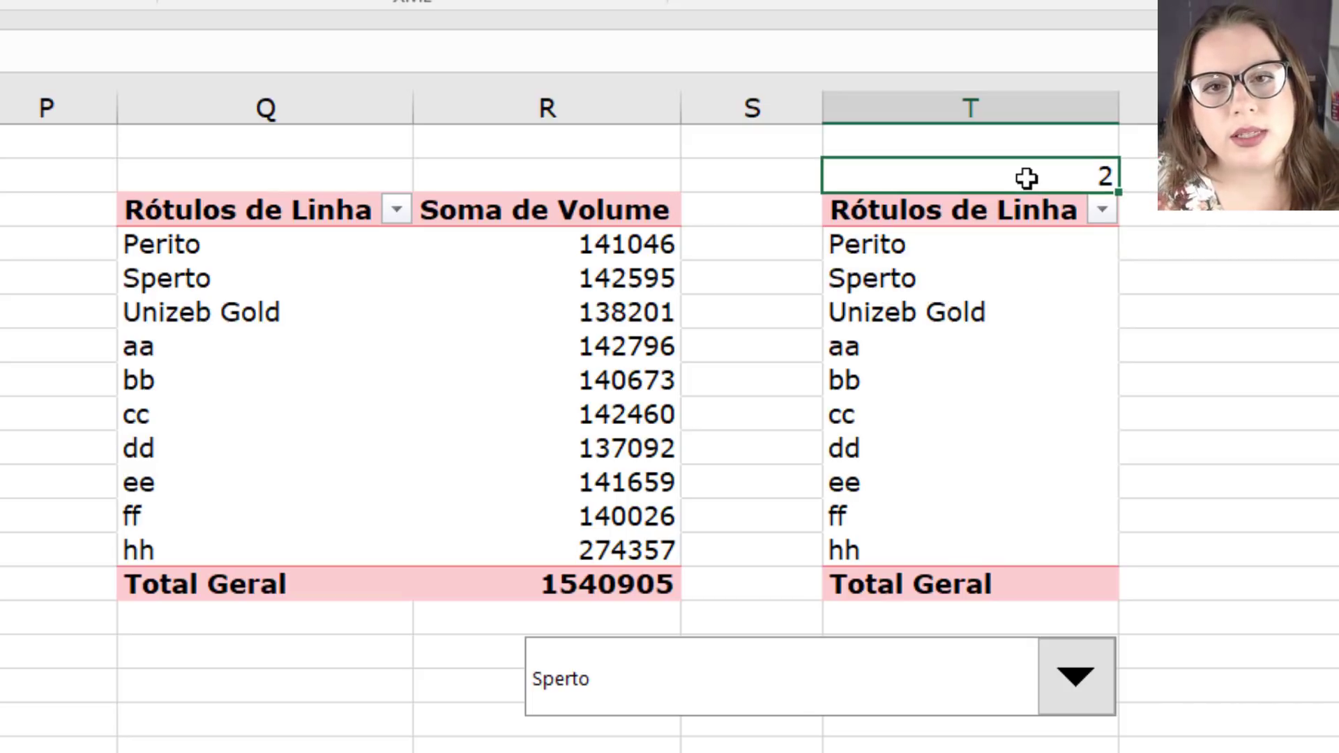
Enter =ÍNDICE(T4:T13;T2) in U2 so it returns the selected product, Sperto.
{"action": "left_click", "coordinate": [1154, 177]}
{"action": "type", "text": "=í"}
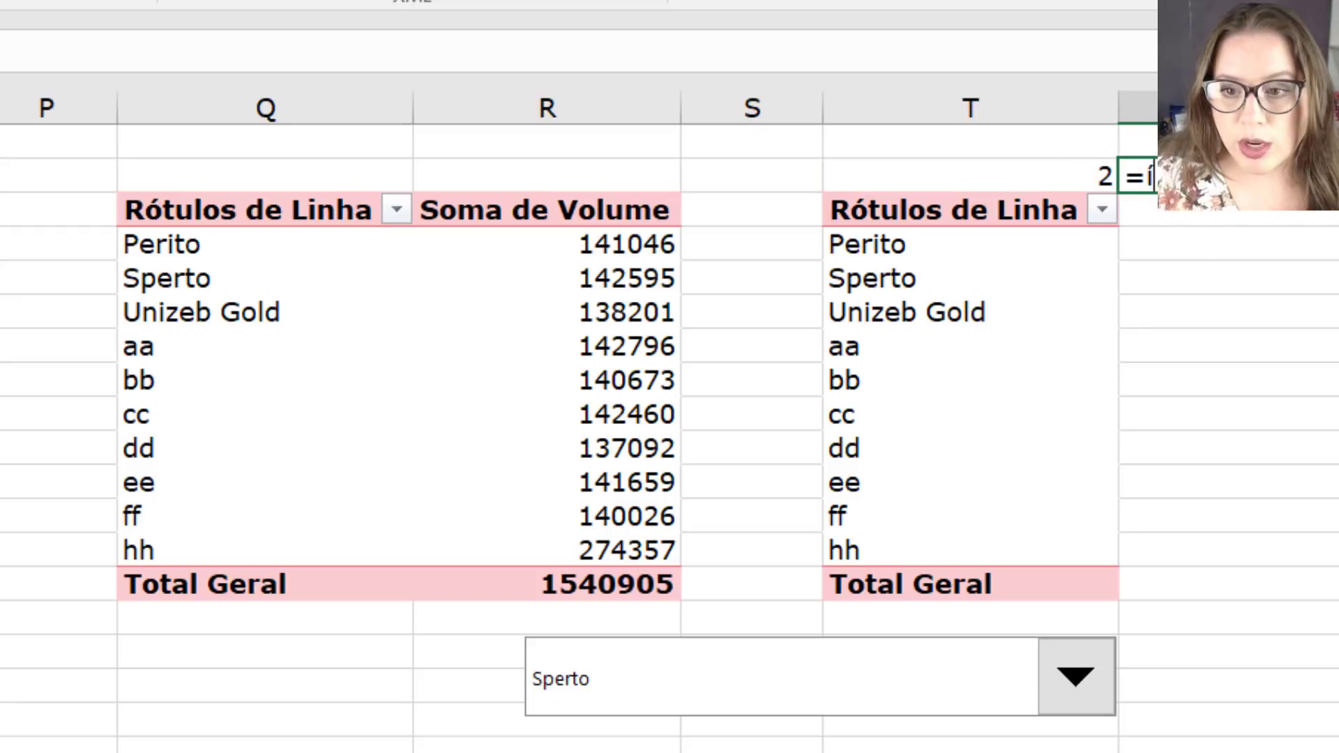
{"action": "key", "text": "Down"}
{"action": "key", "text": "Tab"}
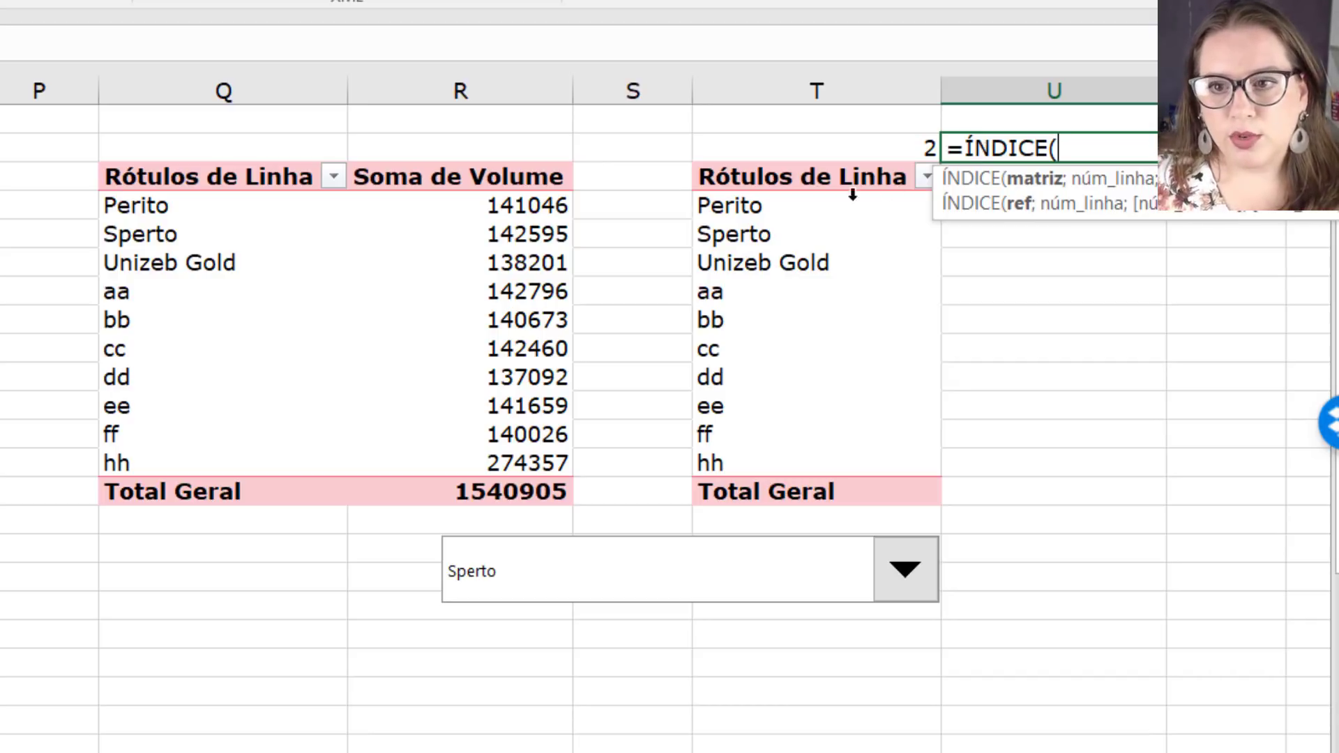
{"action": "left_click_drag", "start_coordinate": [852, 204], "coordinate": [846, 476]}
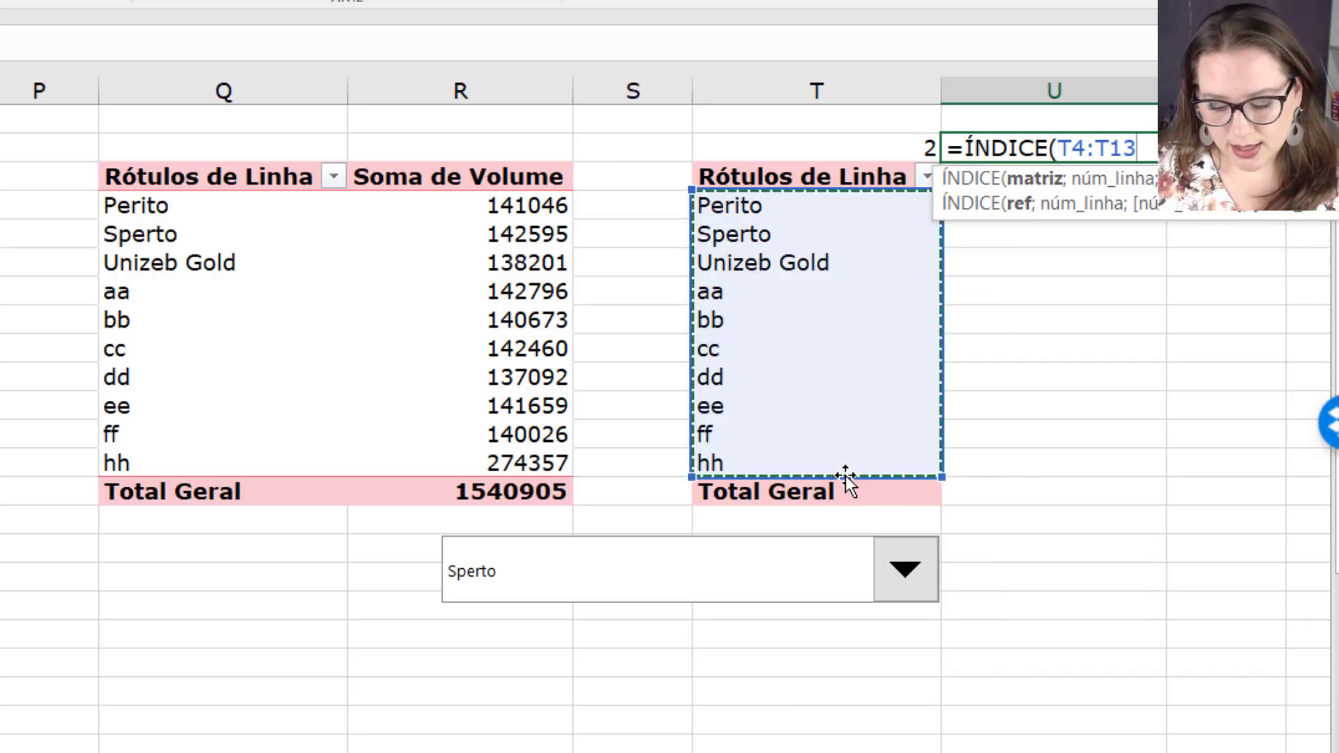
{"action": "type", "text": ";T"}
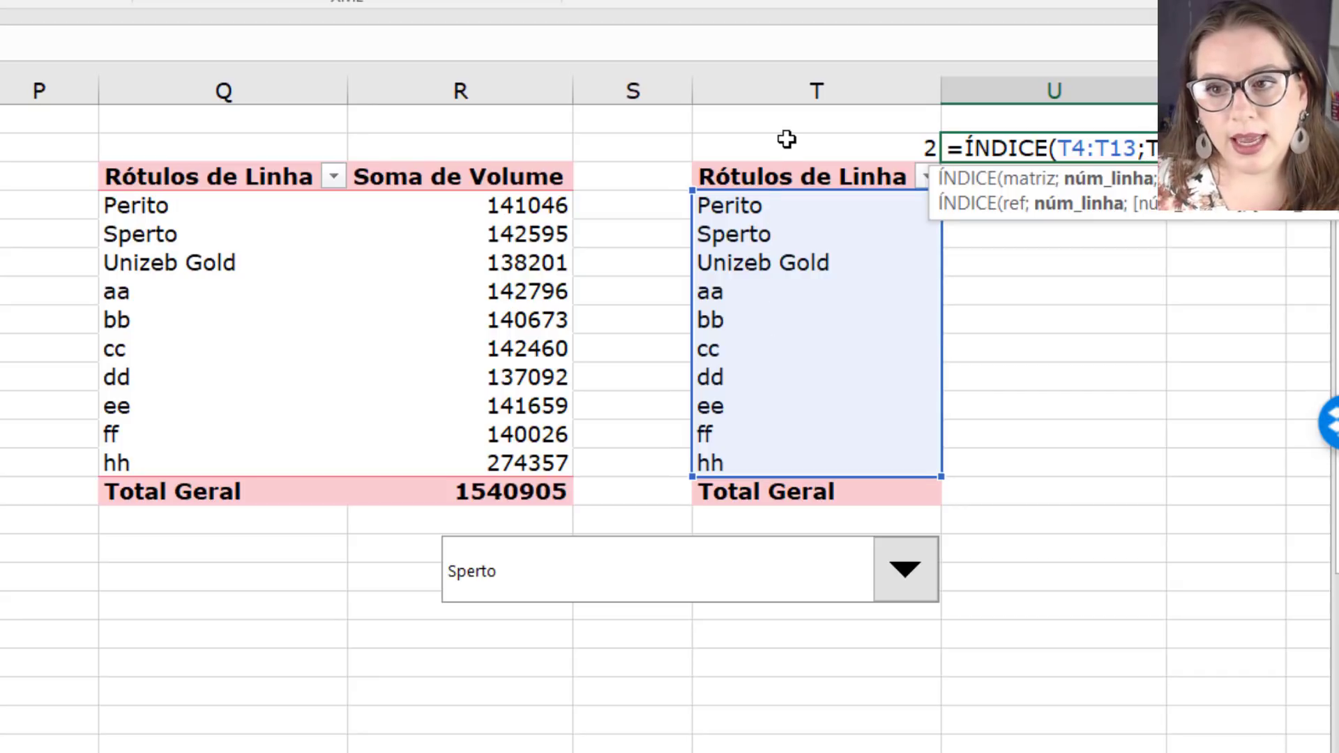
{"action": "left_click", "coordinate": [787, 140]}
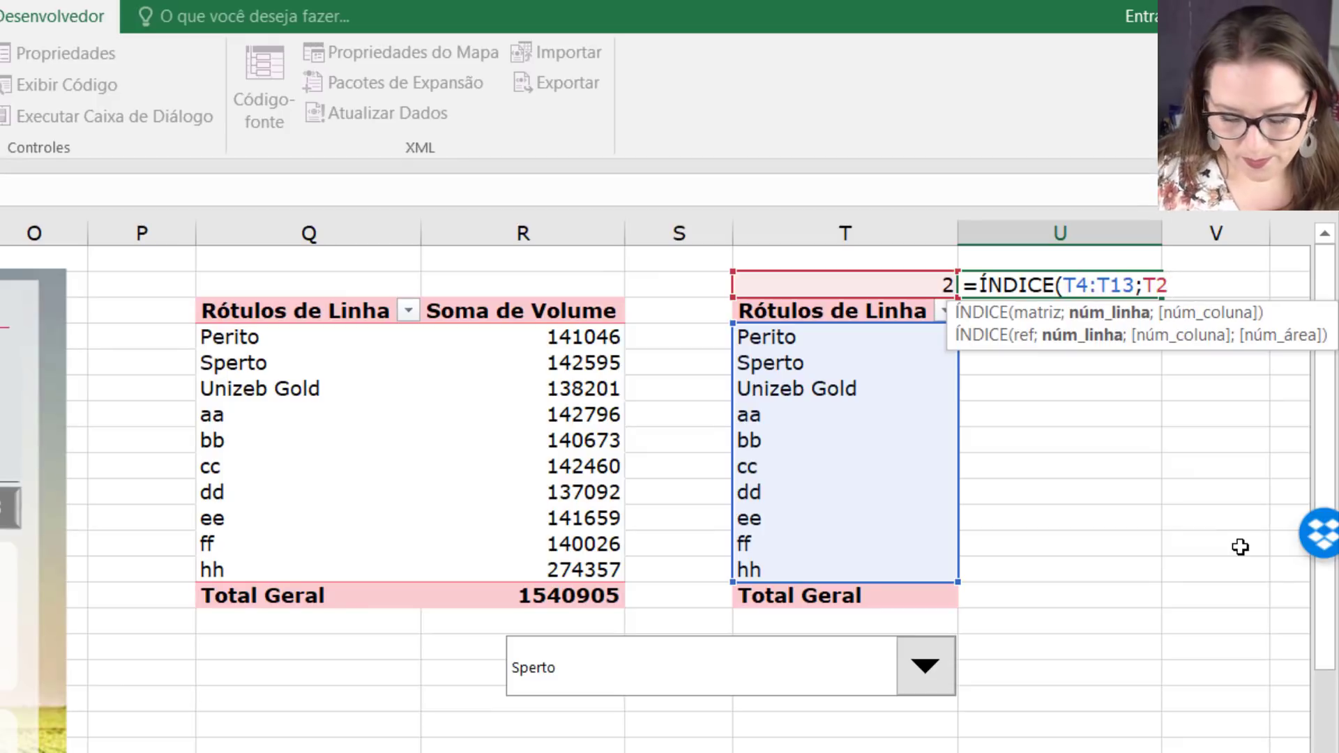
{"action": "key", "text": "Return"}
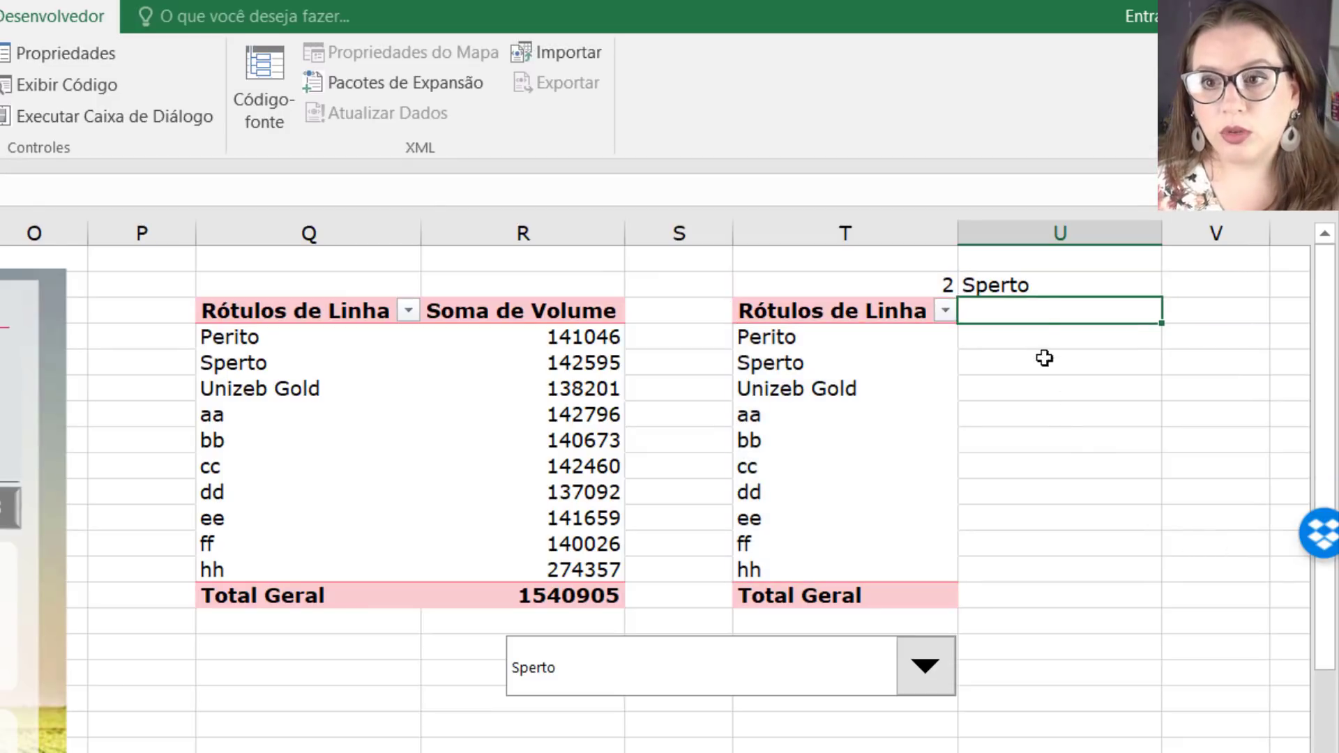
{"action": "left_click", "coordinate": [762, 690]}
{"action": "left_click", "coordinate": [764, 750]}
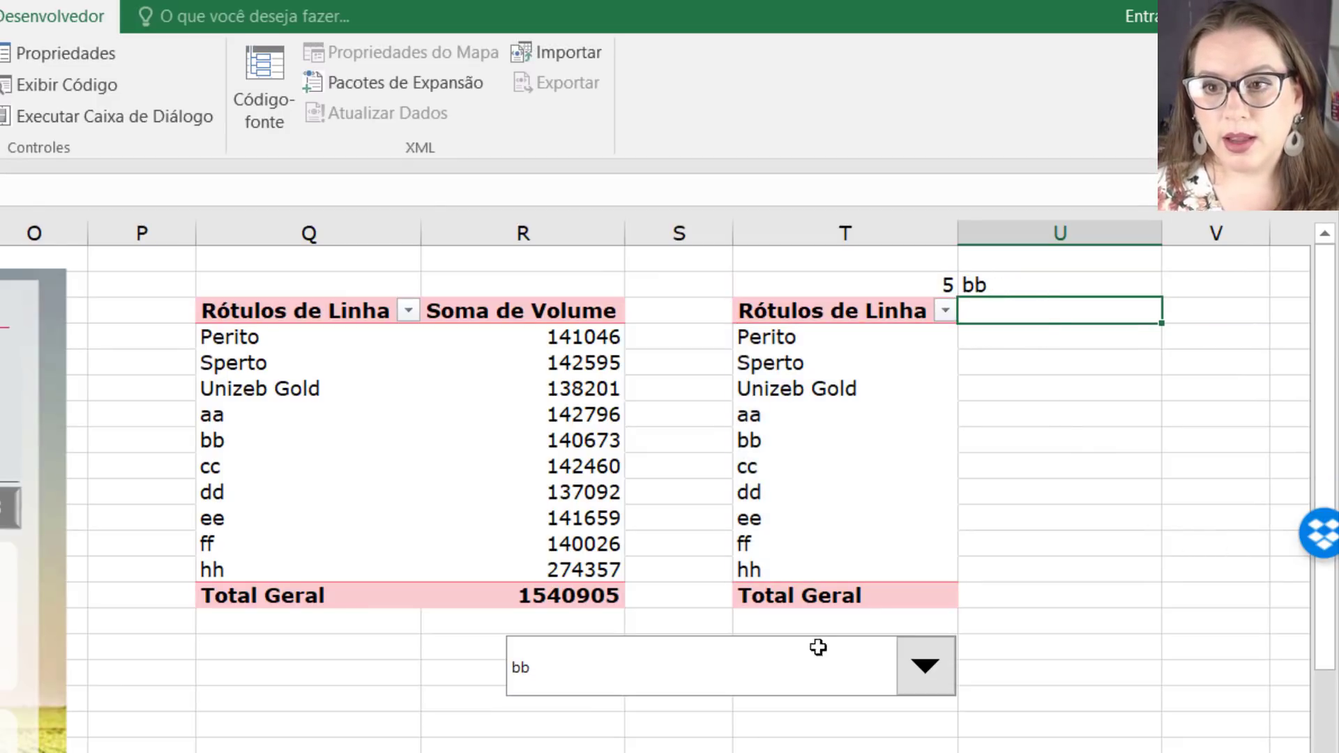
{"action": "left_click", "coordinate": [717, 690]}
{"action": "left_click", "coordinate": [694, 739]}
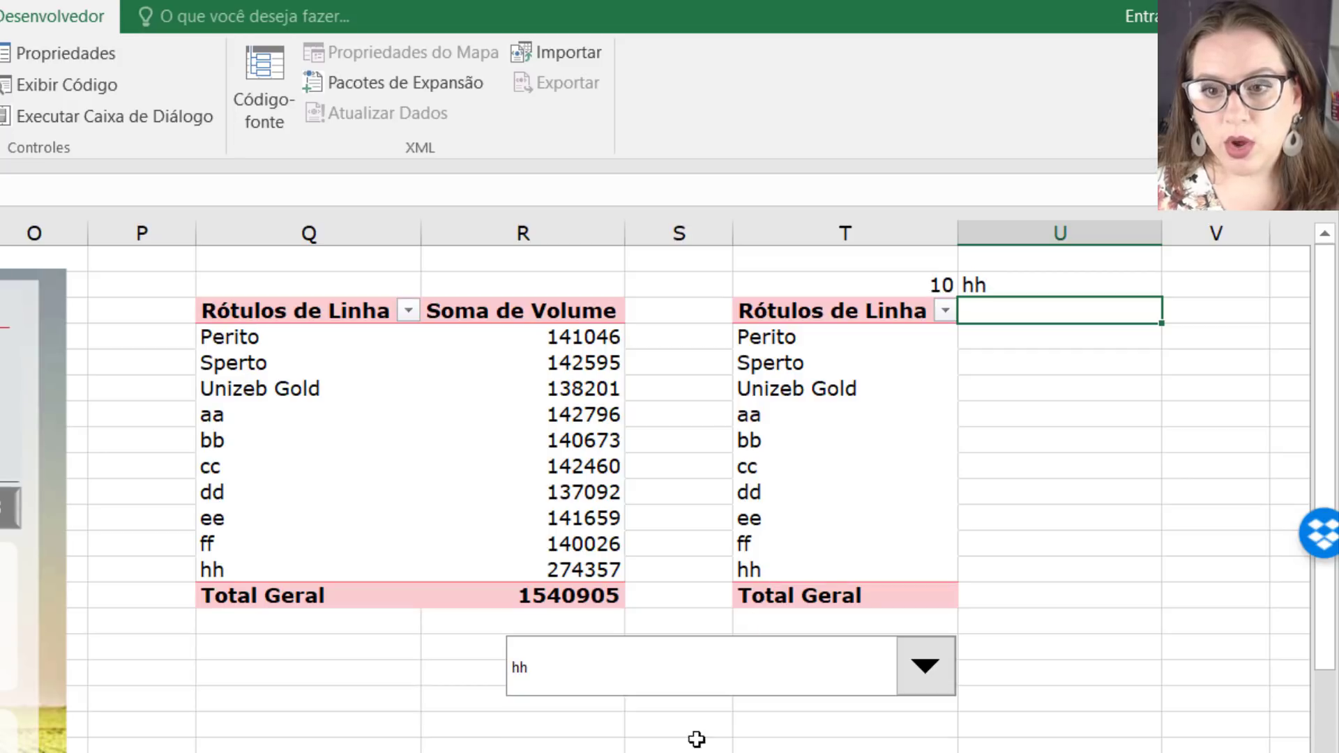
{"action": "left_click", "coordinate": [702, 668]}
{"action": "left_click", "coordinate": [656, 743]}
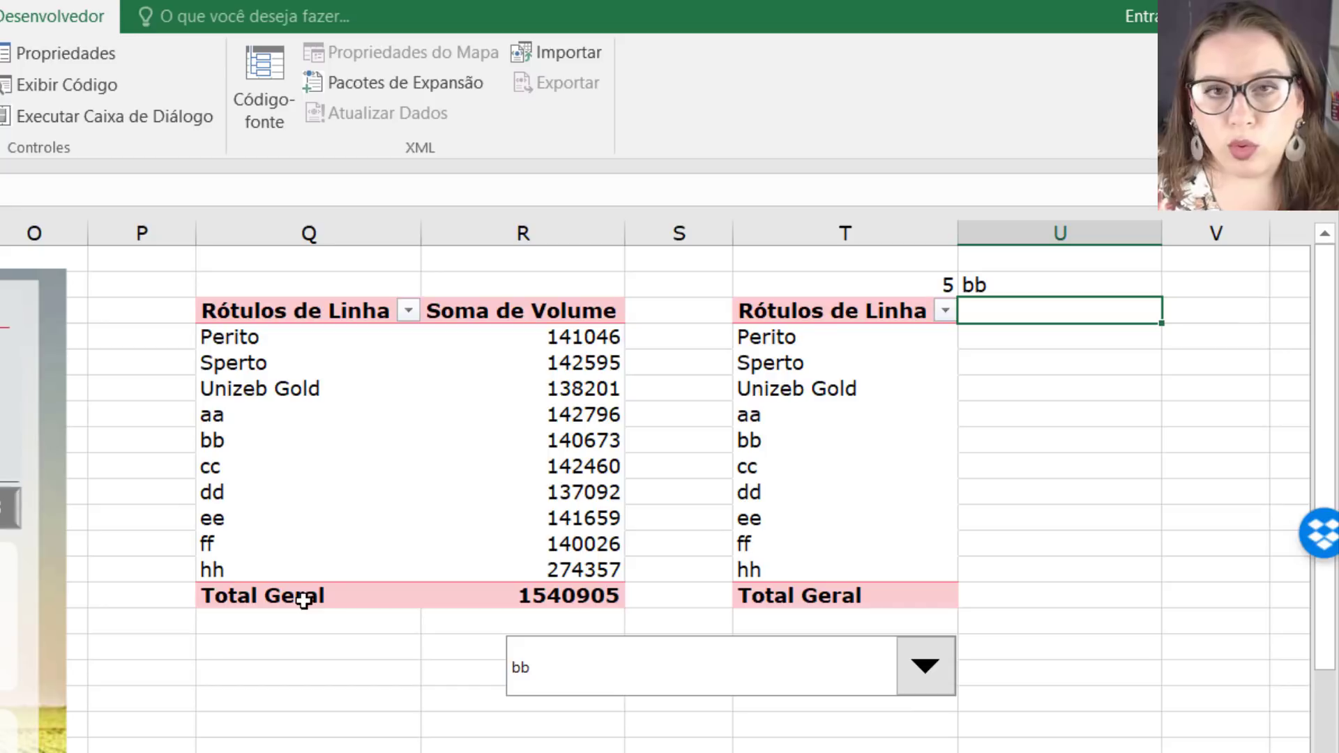
{"action": "left_click_drag", "start_coordinate": [351, 311], "coordinate": [498, 592]}
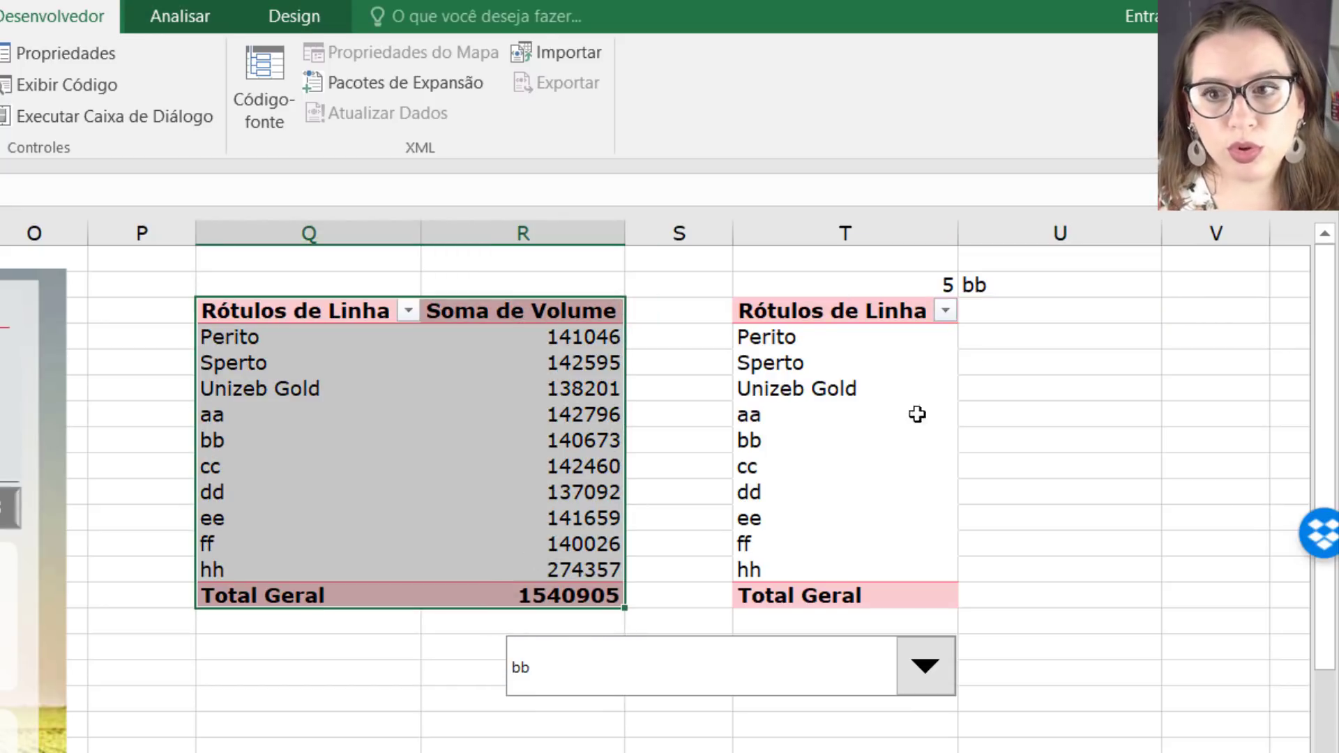
{"action": "left_click", "coordinate": [1004, 292]}
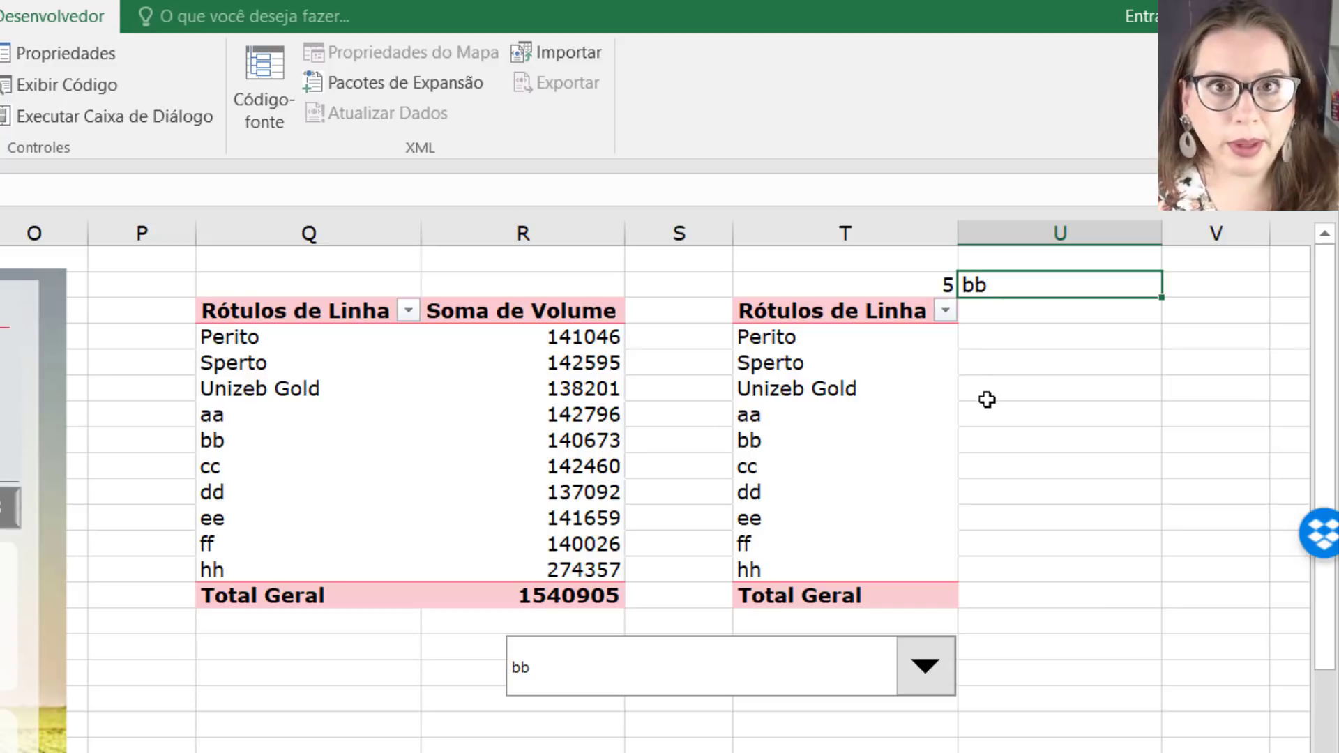
{"action": "left_click", "coordinate": [885, 682]}
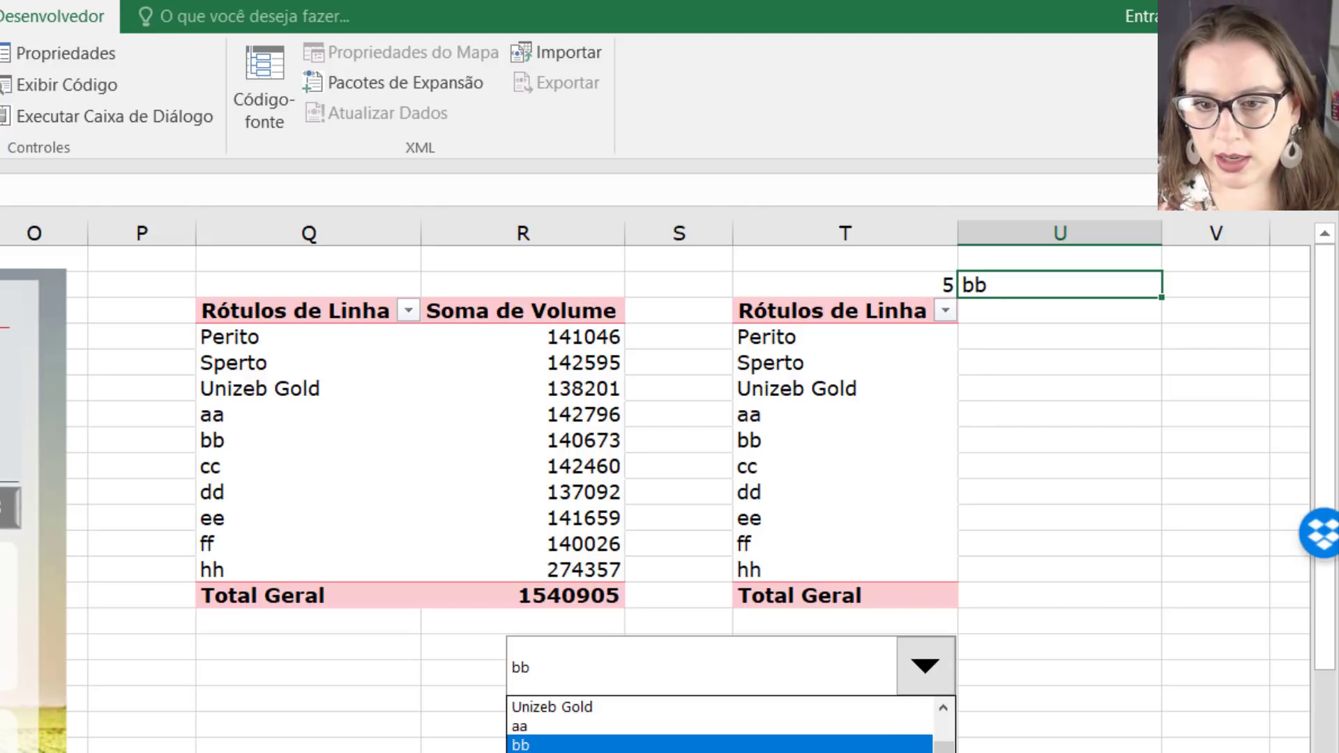
{"action": "left_click", "coordinate": [943, 708]}
{"action": "left_click", "coordinate": [943, 708]}
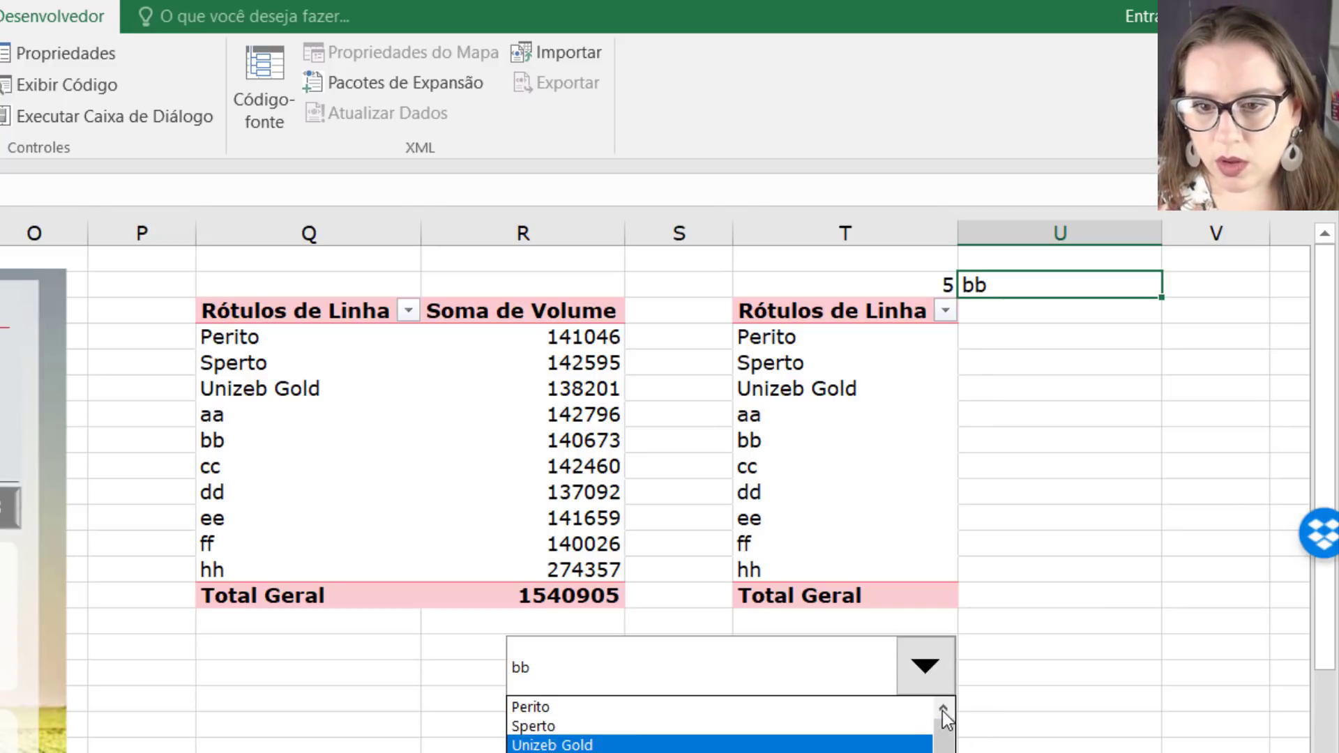
{"action": "left_click", "coordinate": [772, 727]}
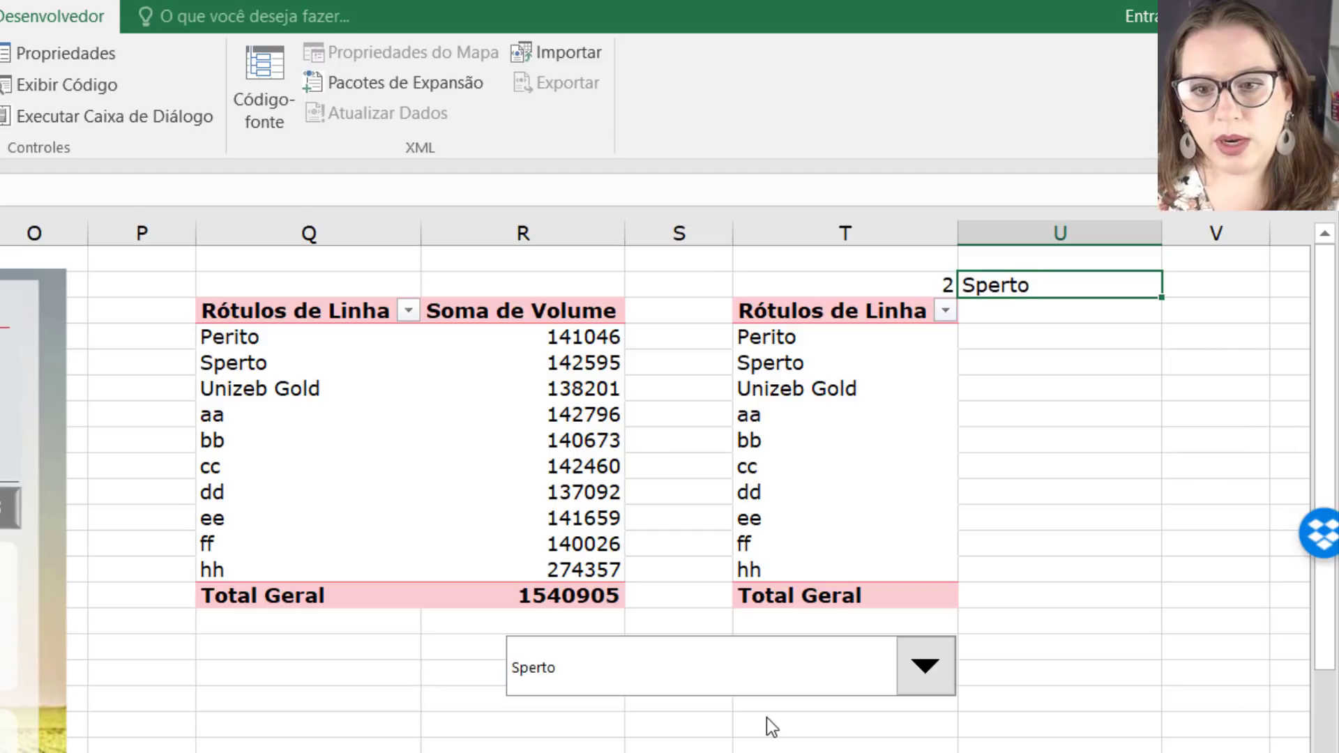
{"action": "left_click", "coordinate": [1043, 312]}
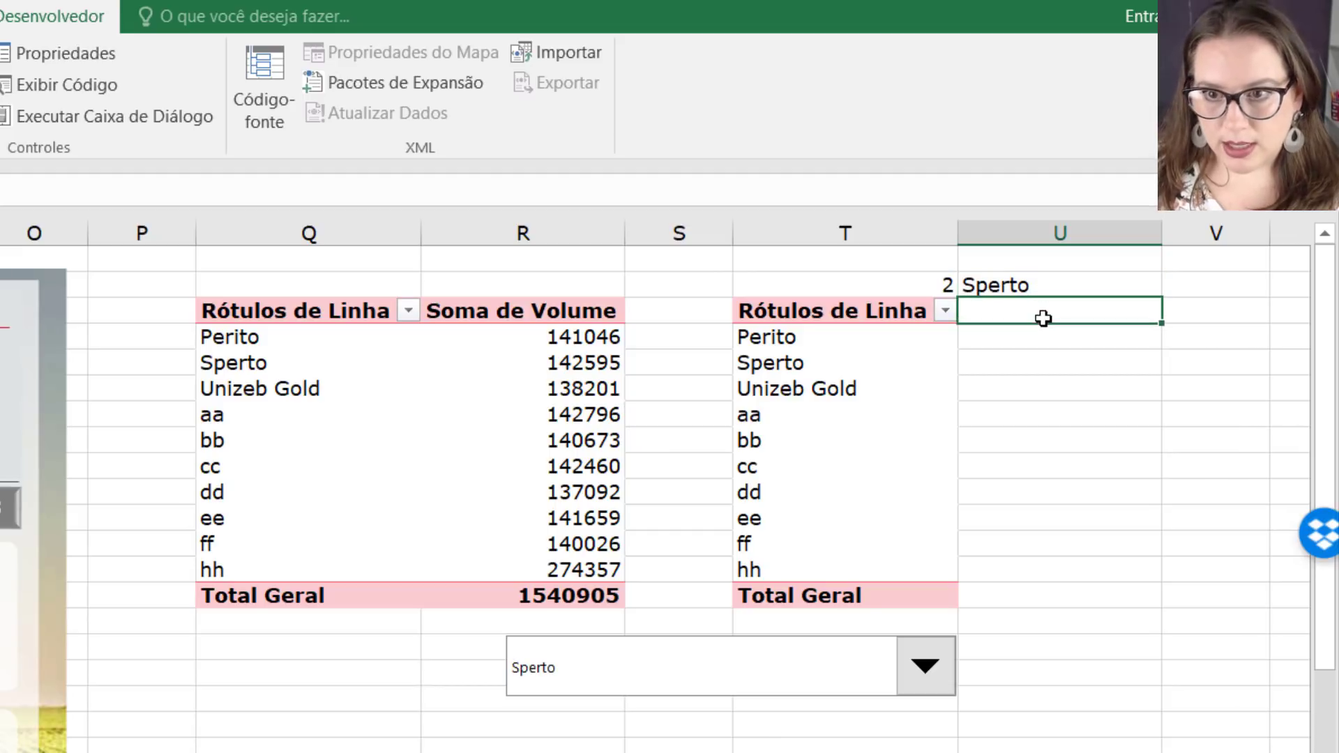
{"action": "left_click", "coordinate": [404, 388]}
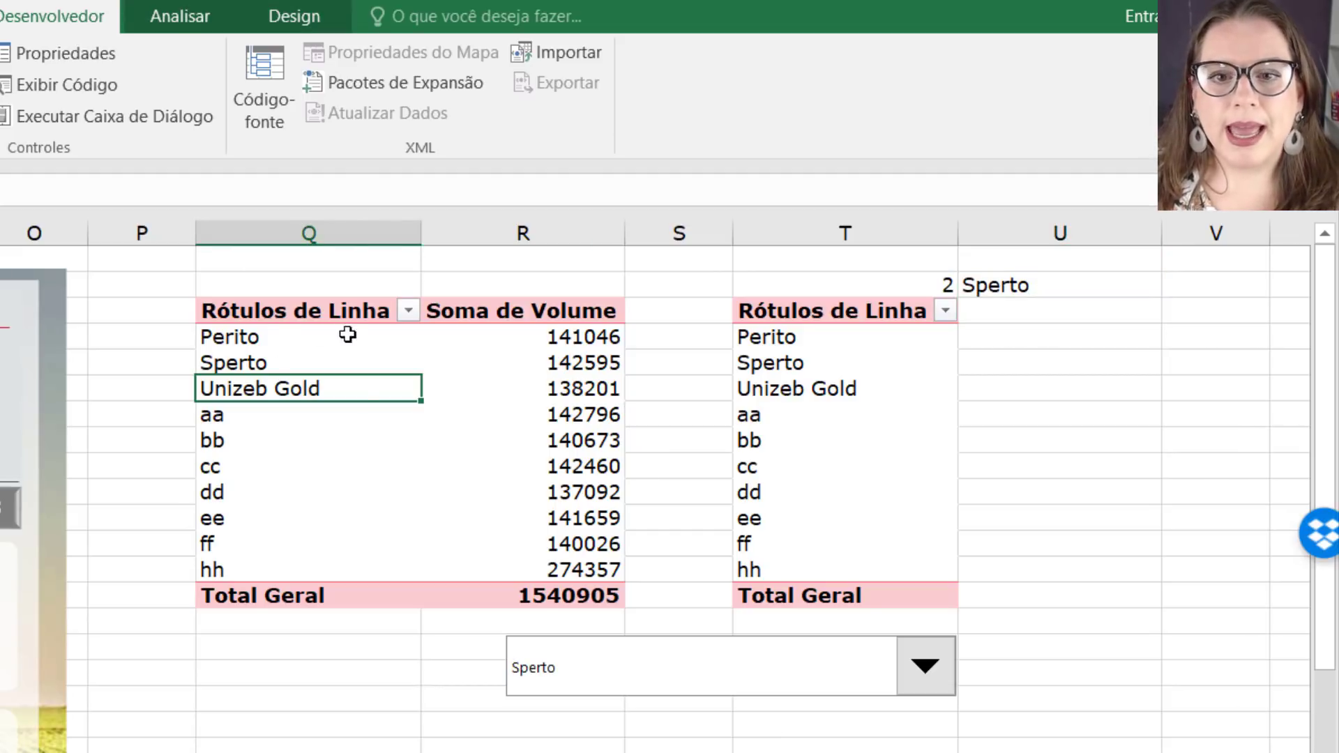
Make Produto the pivot's report filter, set to (Tudo), above the 1540905 Volume total, shifting the pivot down two rows.
{"action": "right_click", "coordinate": [367, 390]}
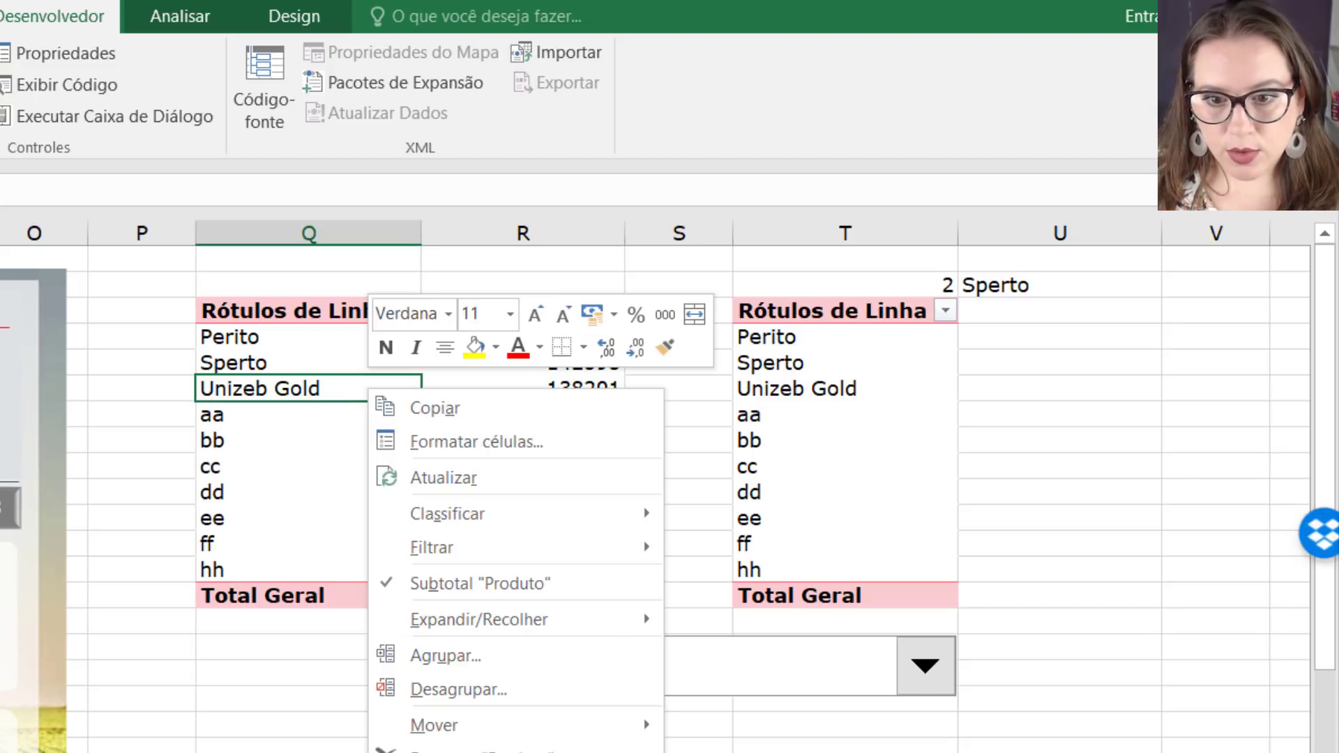
{"action": "left_click", "coordinate": [419, 747]}
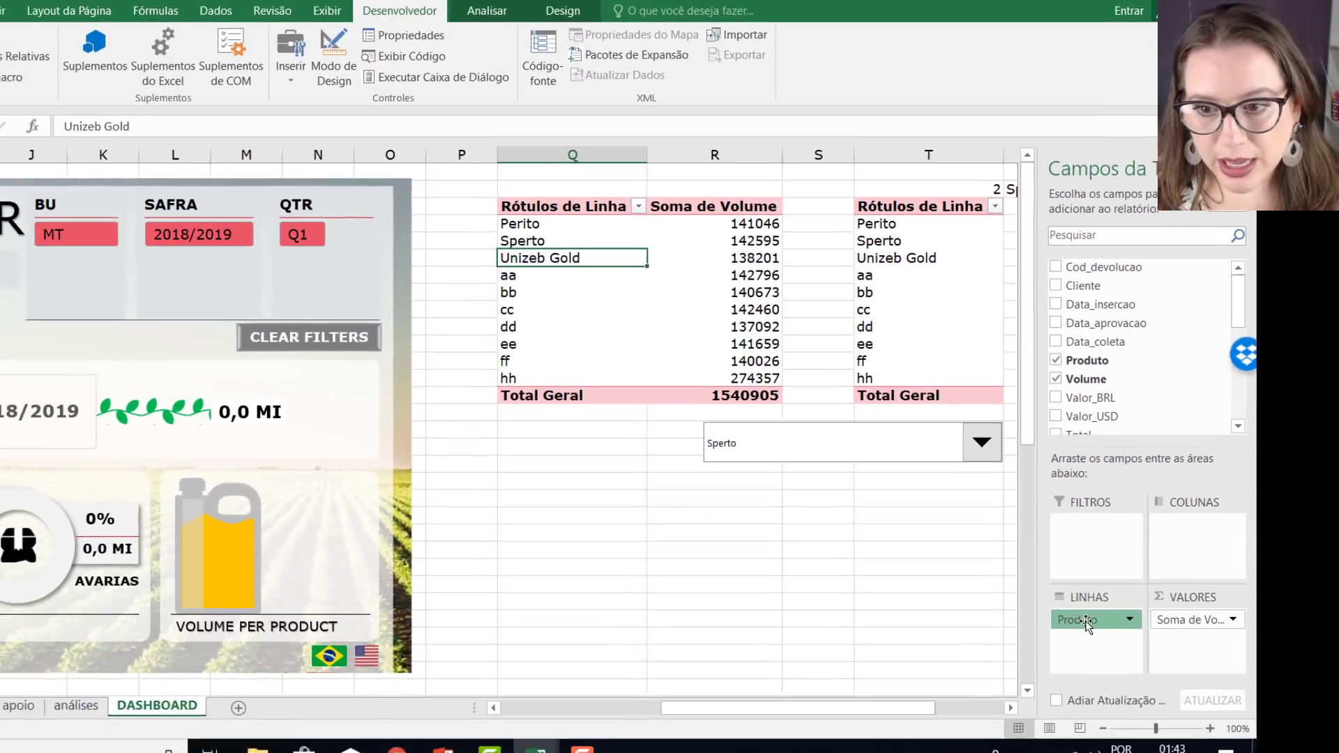
{"action": "left_click_drag", "start_coordinate": [1077, 601], "coordinate": [1088, 548]}
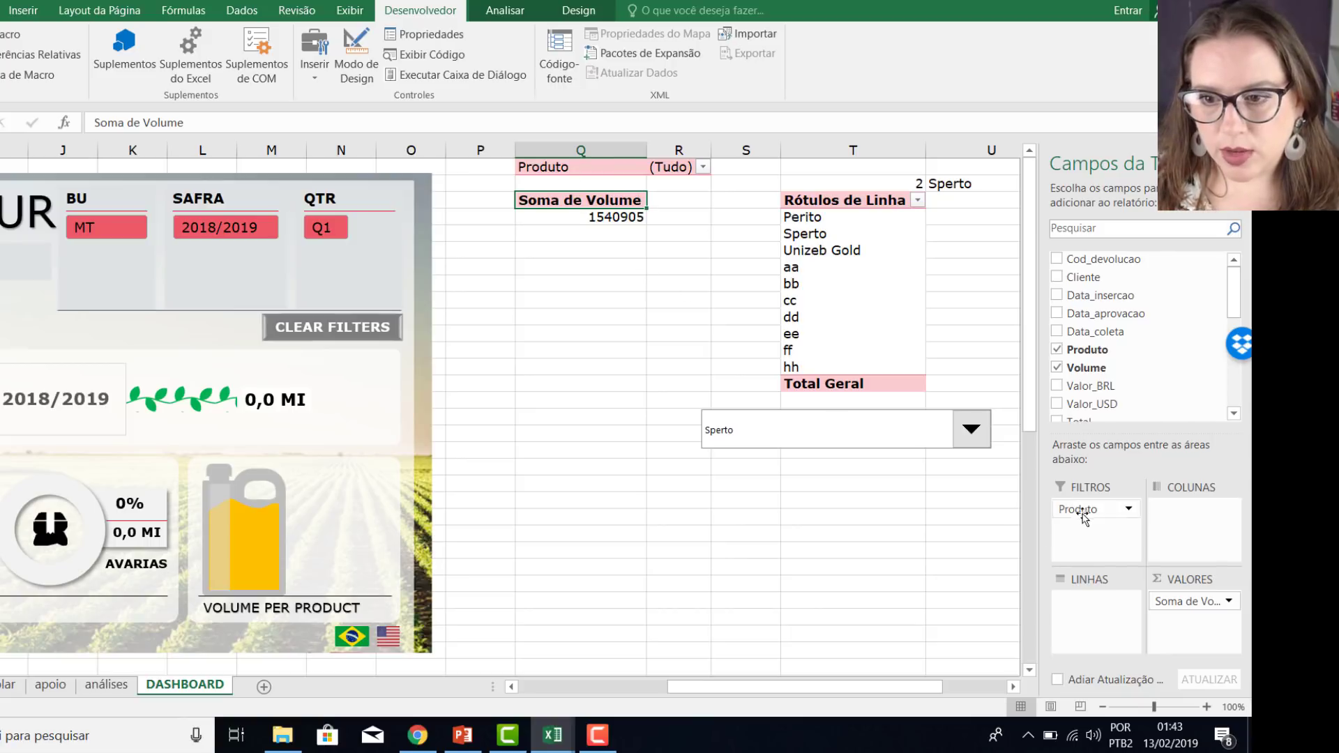
{"action": "left_click_drag", "start_coordinate": [1078, 509], "coordinate": [923, 562]}
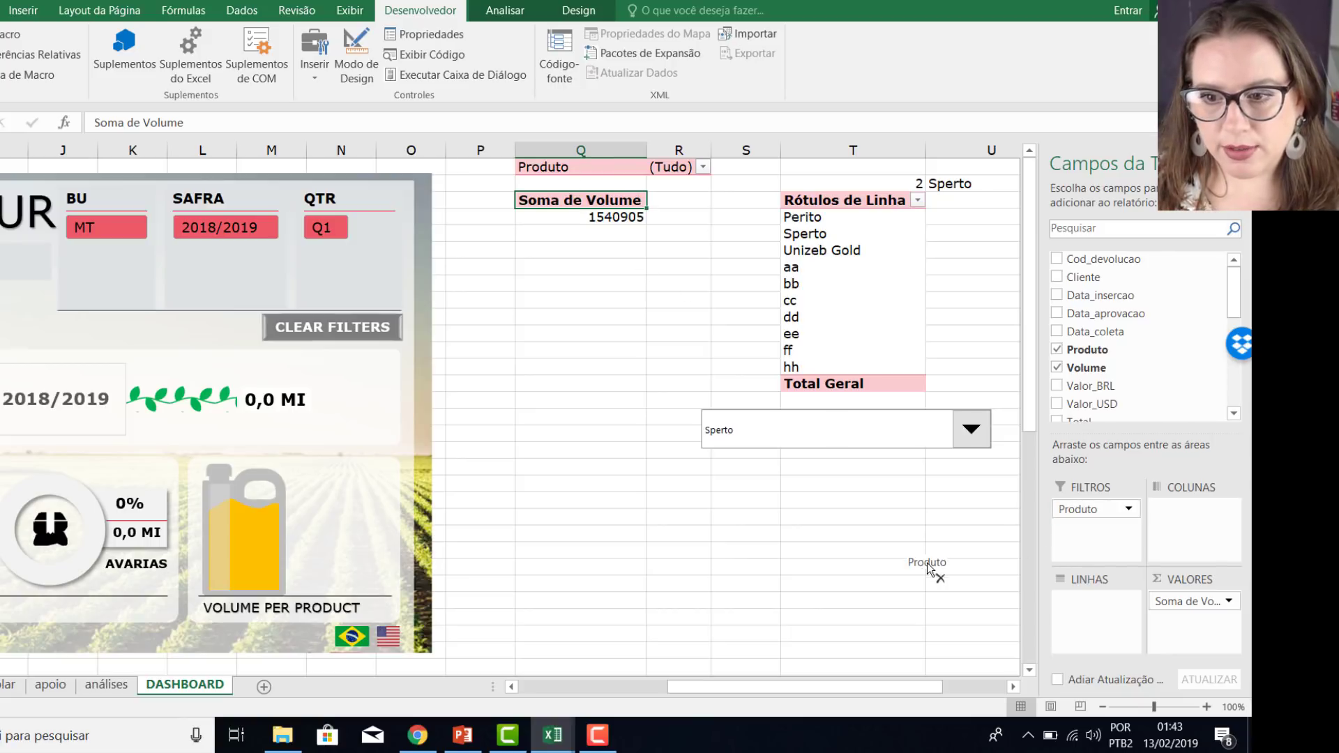
{"action": "left_click", "coordinate": [579, 213], "text": "shift"}
{"action": "left_click_drag", "start_coordinate": [579, 224], "coordinate": [586, 261]}
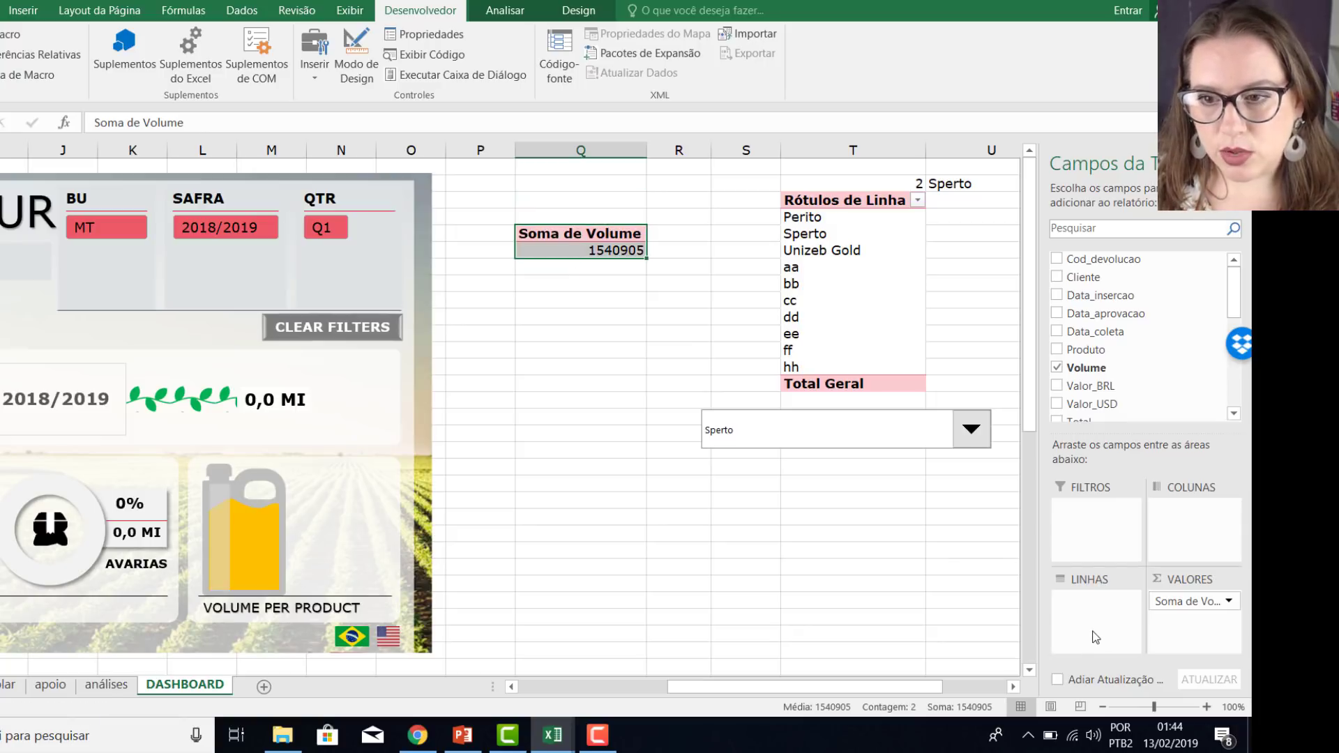
{"action": "left_click_drag", "start_coordinate": [1088, 349], "coordinate": [1089, 520]}
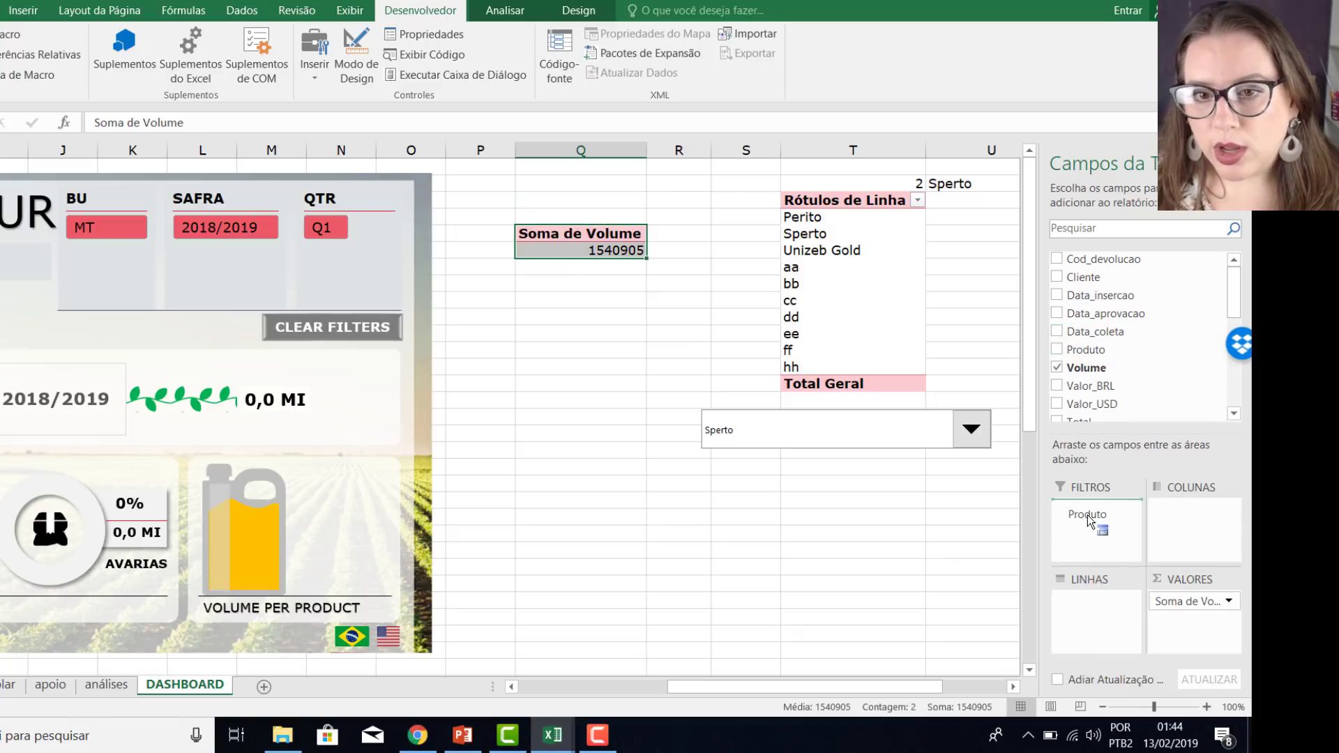
{"action": "left_click", "coordinate": [570, 367]}
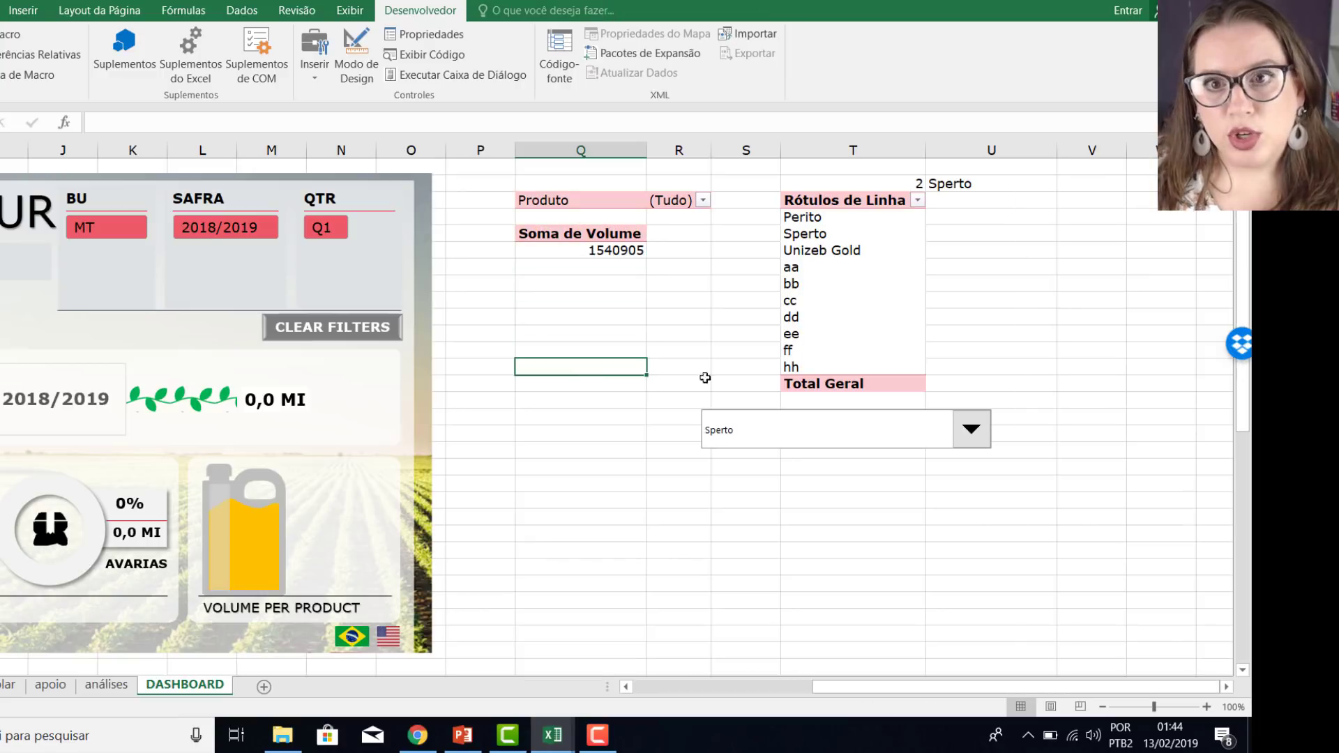
{"action": "left_click", "coordinate": [952, 185]}
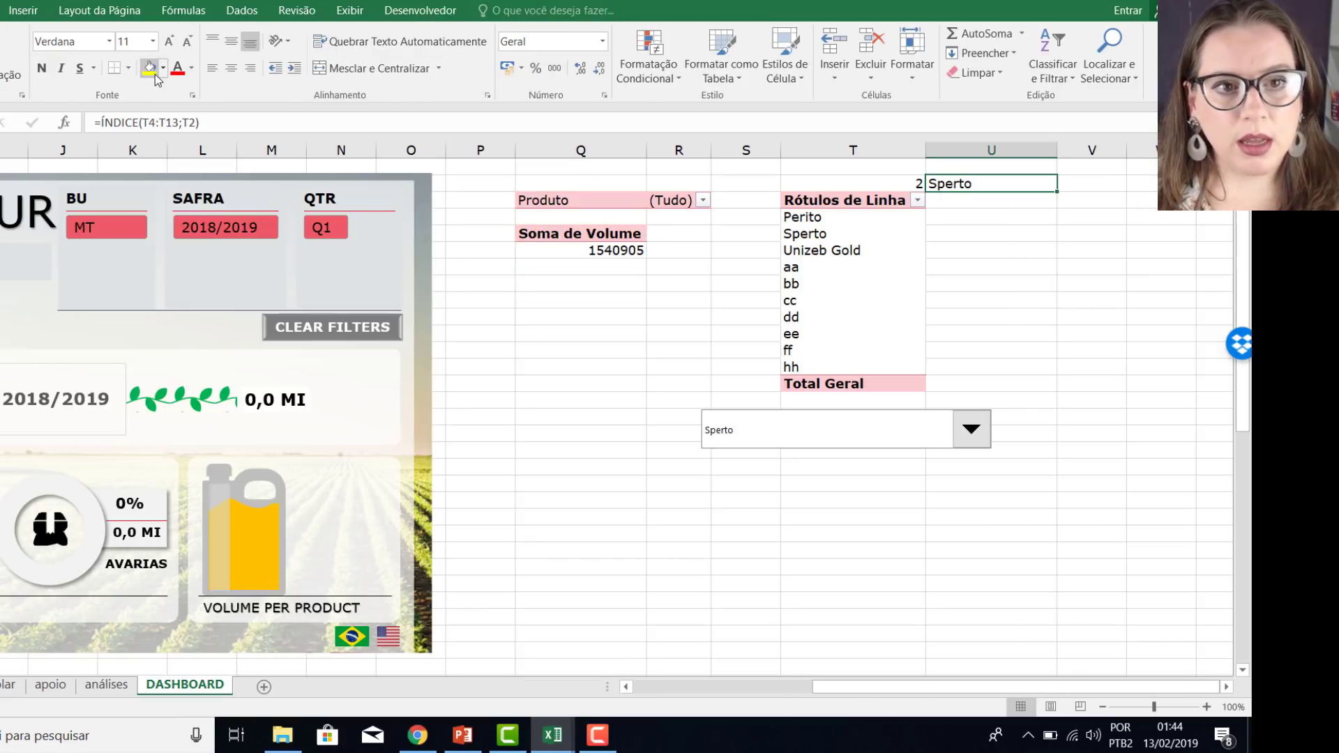
Fill U2 yellow and the Produto filter cell R3 blue.
{"action": "left_click", "coordinate": [149, 68]}
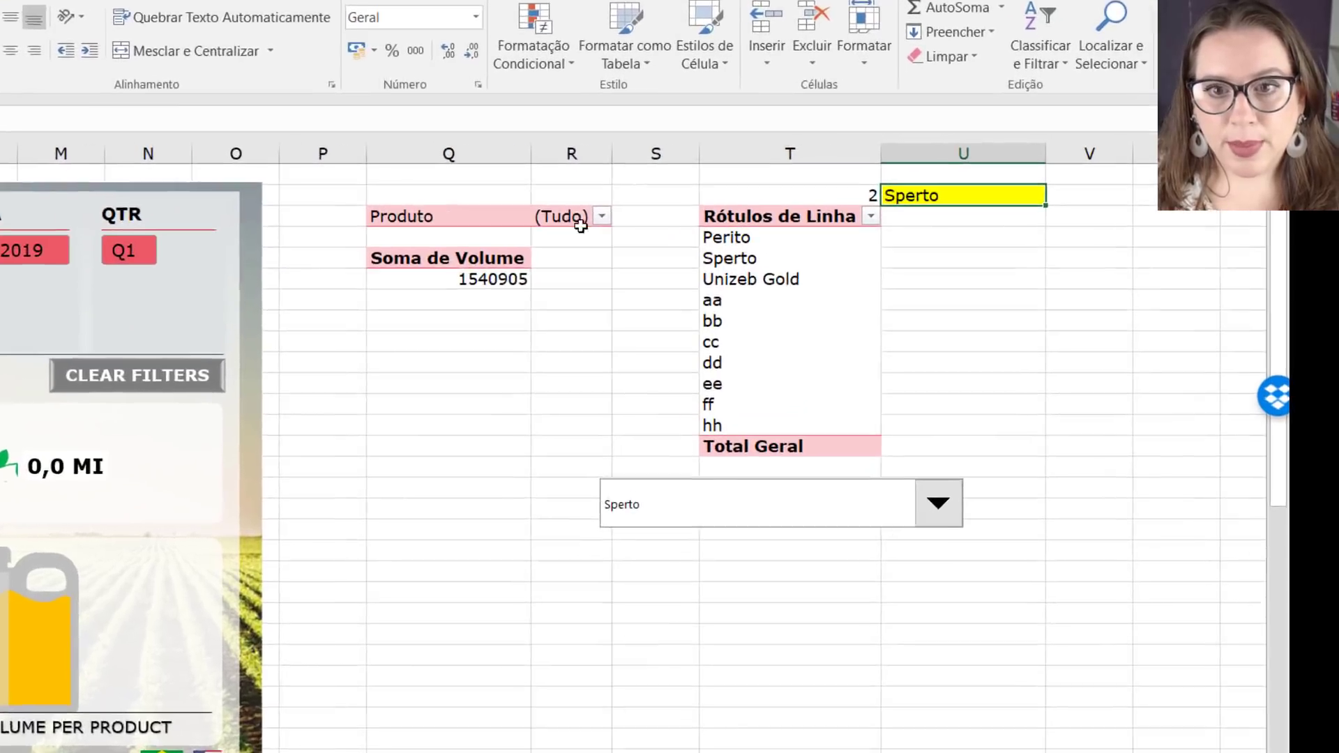
{"action": "left_click", "coordinate": [671, 200]}
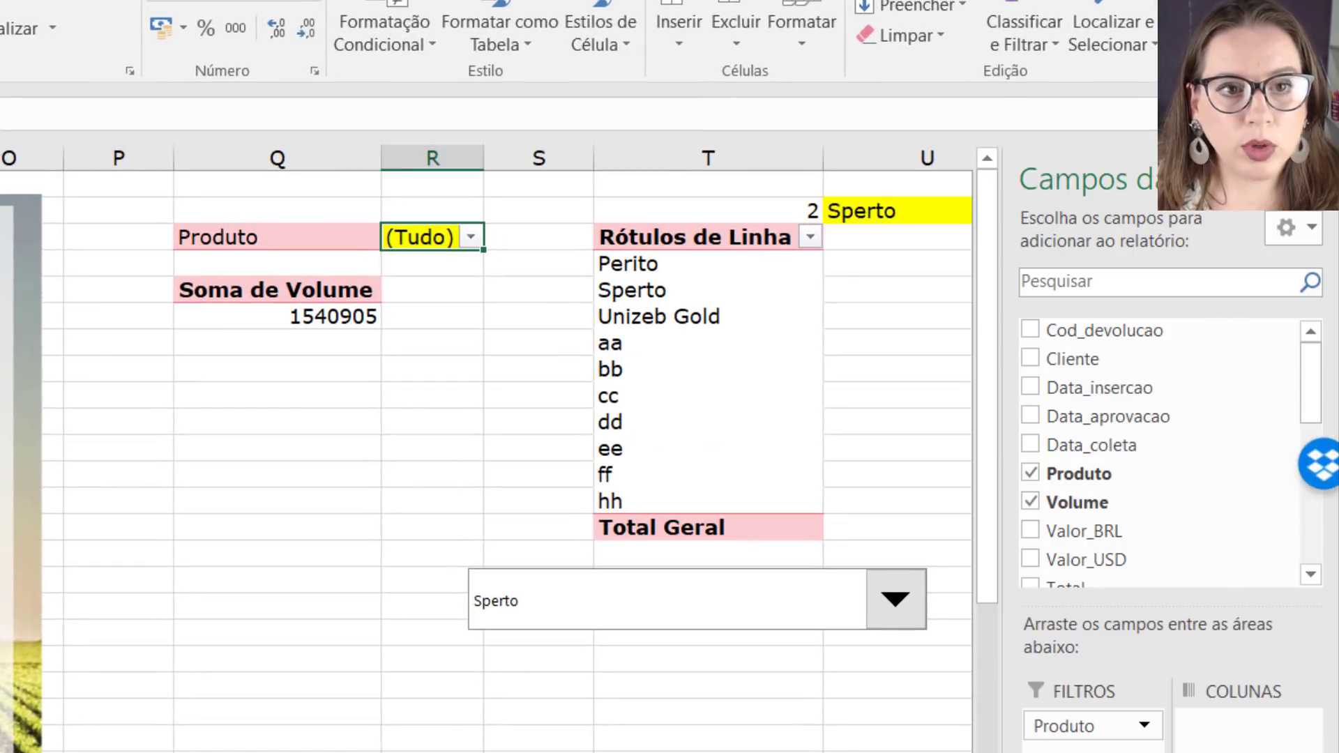
{"action": "left_click", "coordinate": [3, 314]}
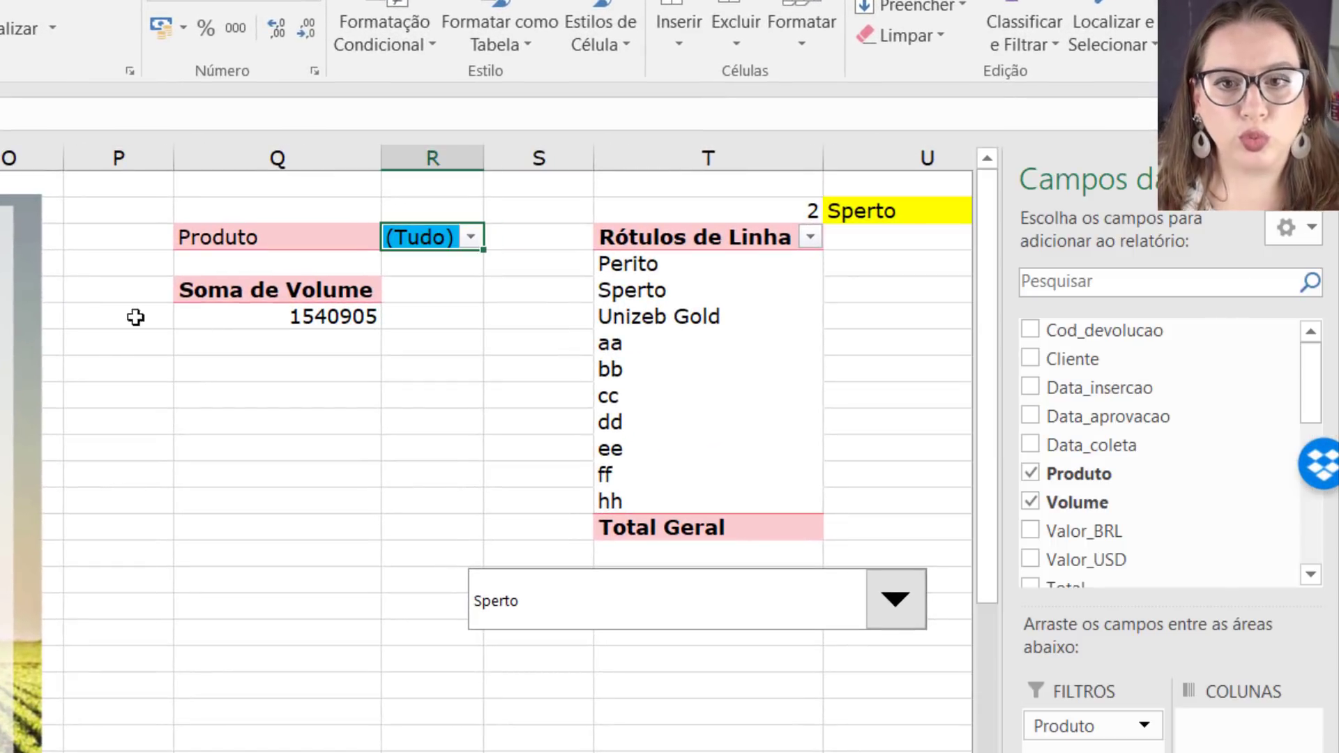
{"action": "left_click", "coordinate": [425, 404]}
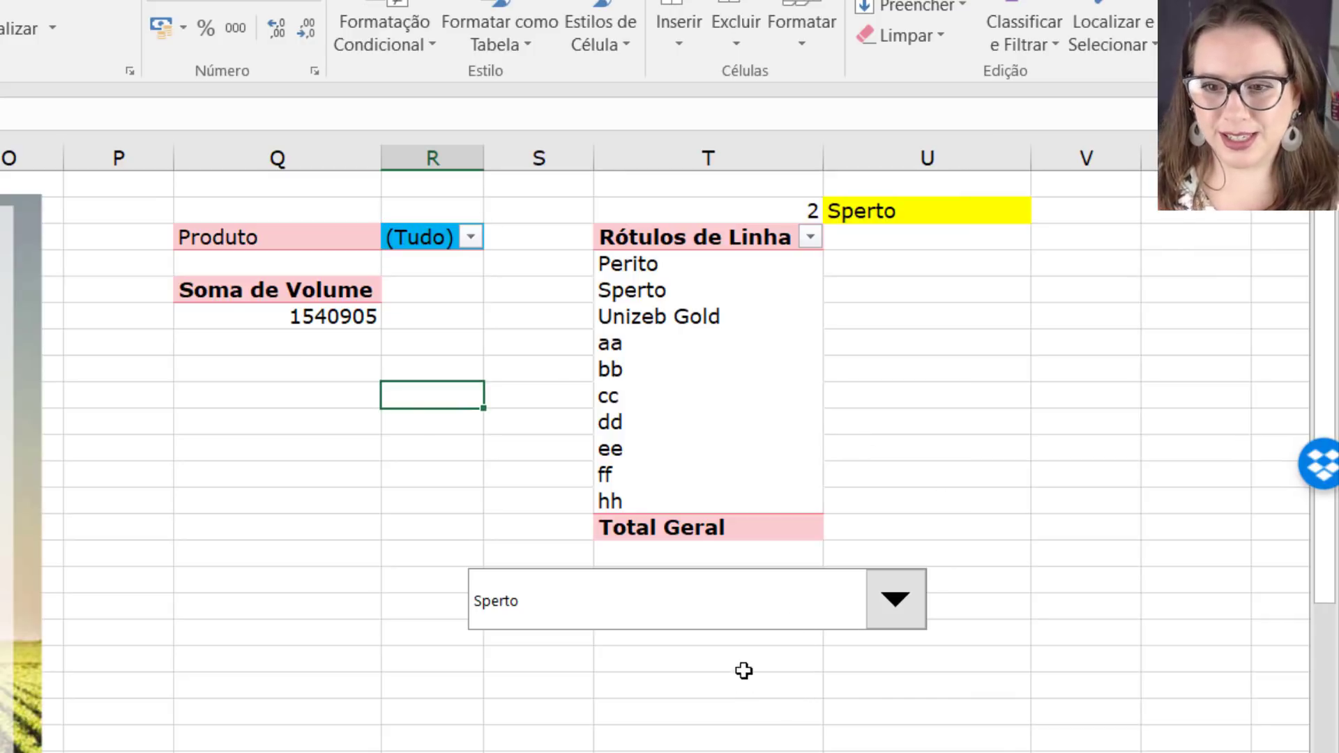
Move the combo box under the pivot and select dd, so T2 shows 7 and U2 reads dd.
{"action": "left_click", "coordinate": [613, 613], "text": "ctrl"}
{"action": "mouse_move", "coordinate": [647, 597]}
{"action": "left_mouse_down"}
{"action": "mouse_move", "coordinate": [434, 561]}
{"action": "mouse_move", "coordinate": [304, 494]}
{"action": "left_mouse_up"}
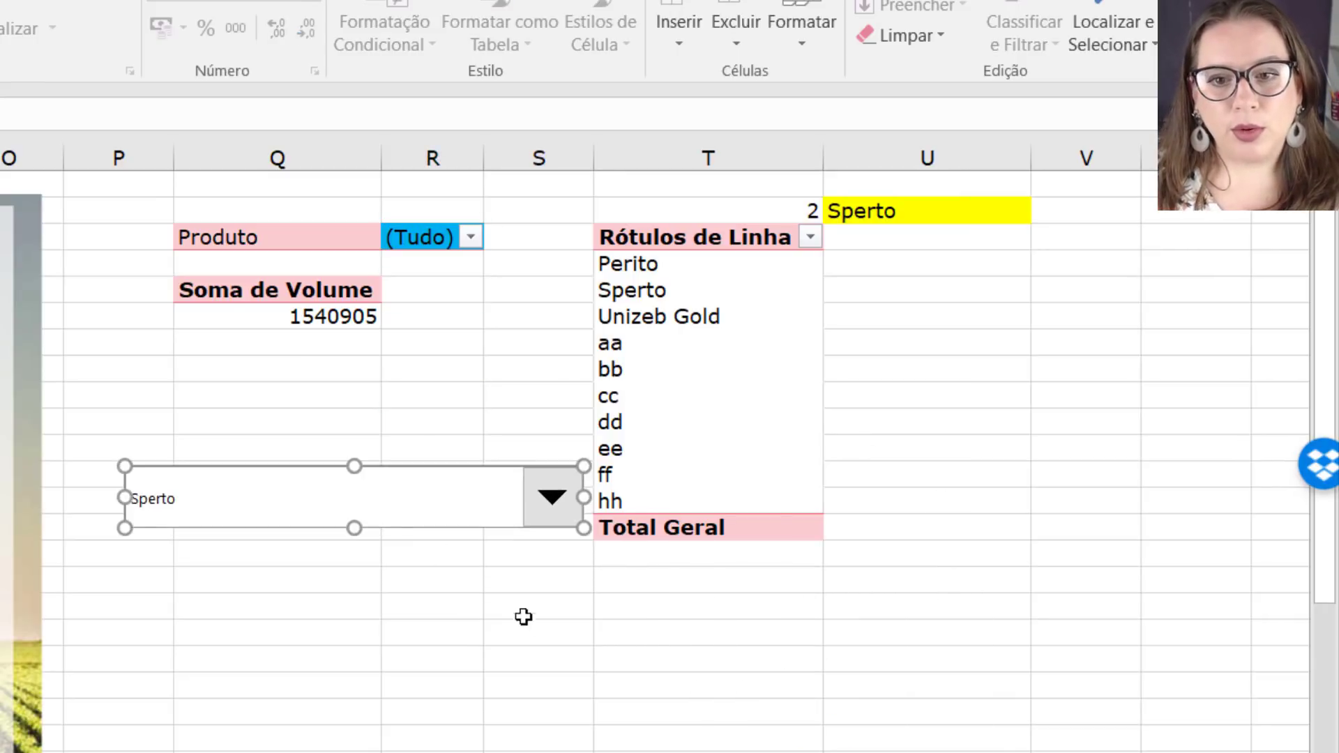
{"action": "left_click", "coordinate": [525, 629]}
{"action": "left_click", "coordinate": [552, 497]}
{"action": "key", "text": "Escape"}
{"action": "left_click", "coordinate": [488, 607]}
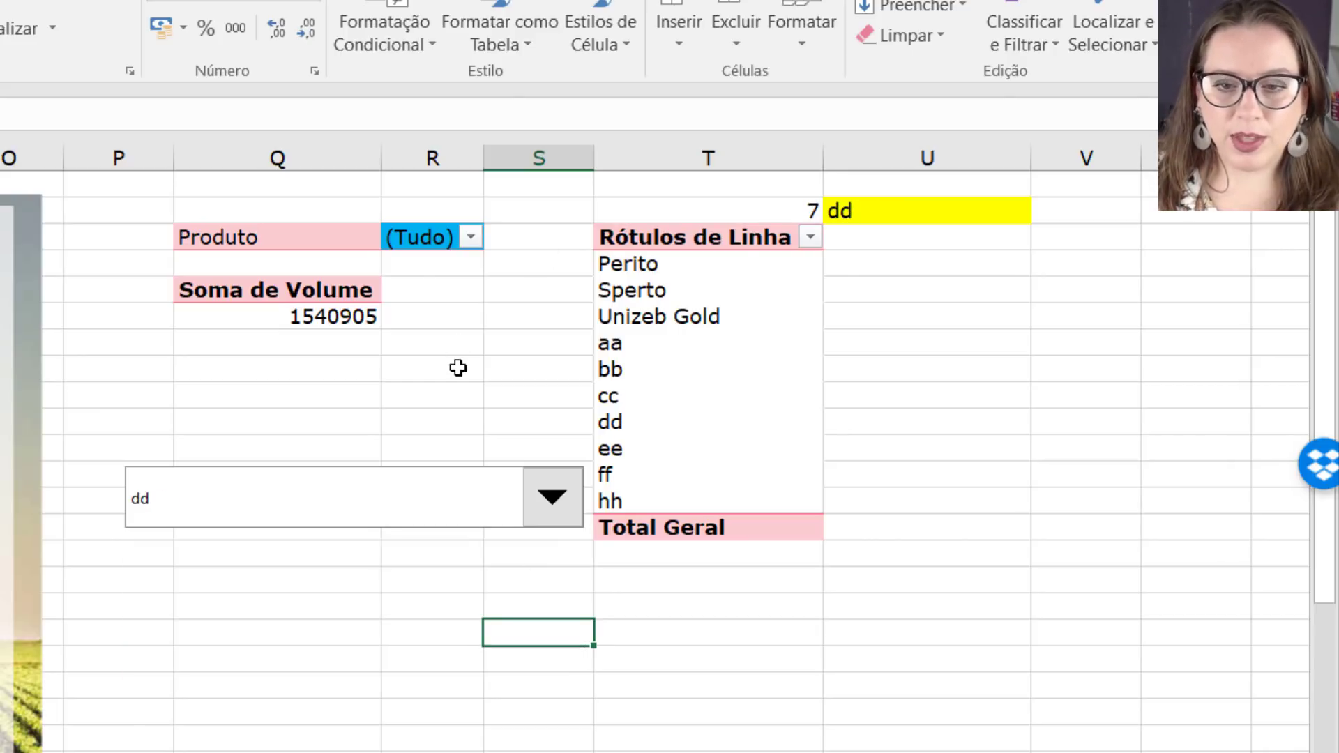
{"action": "left_click", "coordinate": [510, 367]}
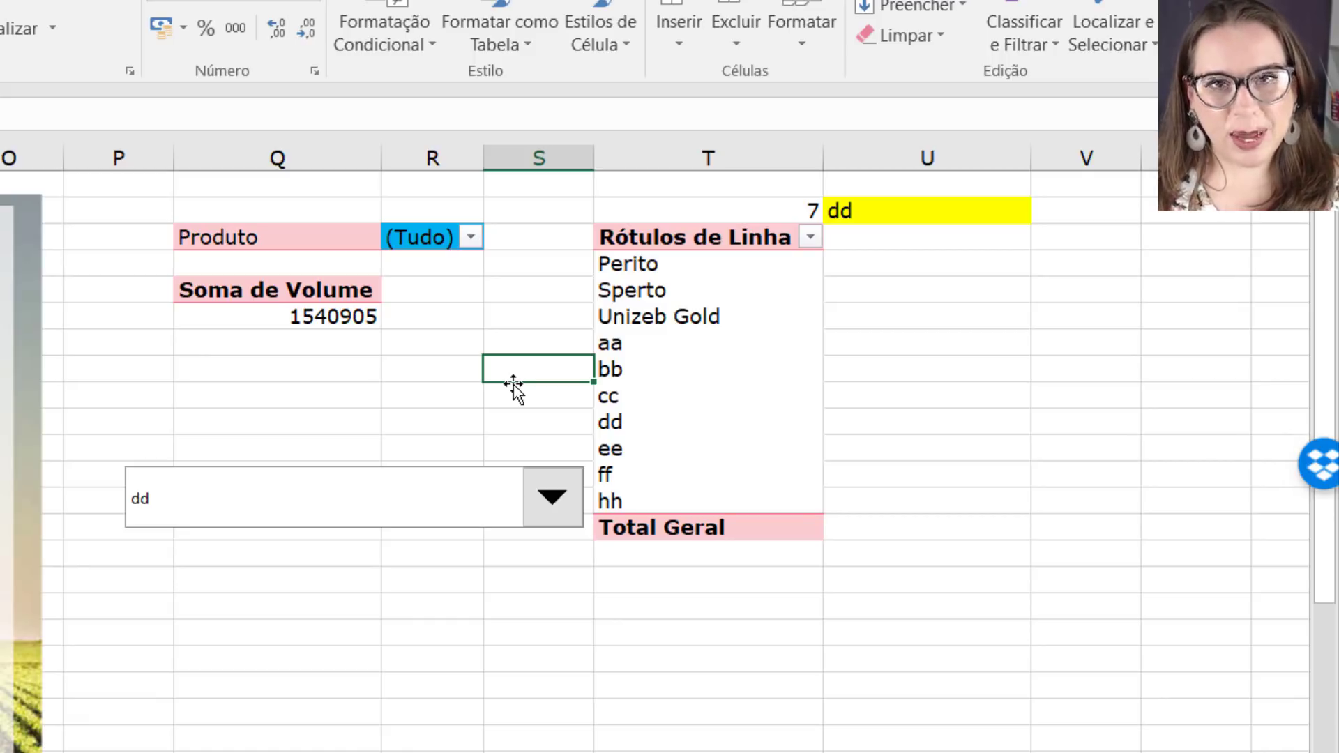
{"action": "left_click_drag", "start_coordinate": [951, 324], "coordinate": [921, 341]}
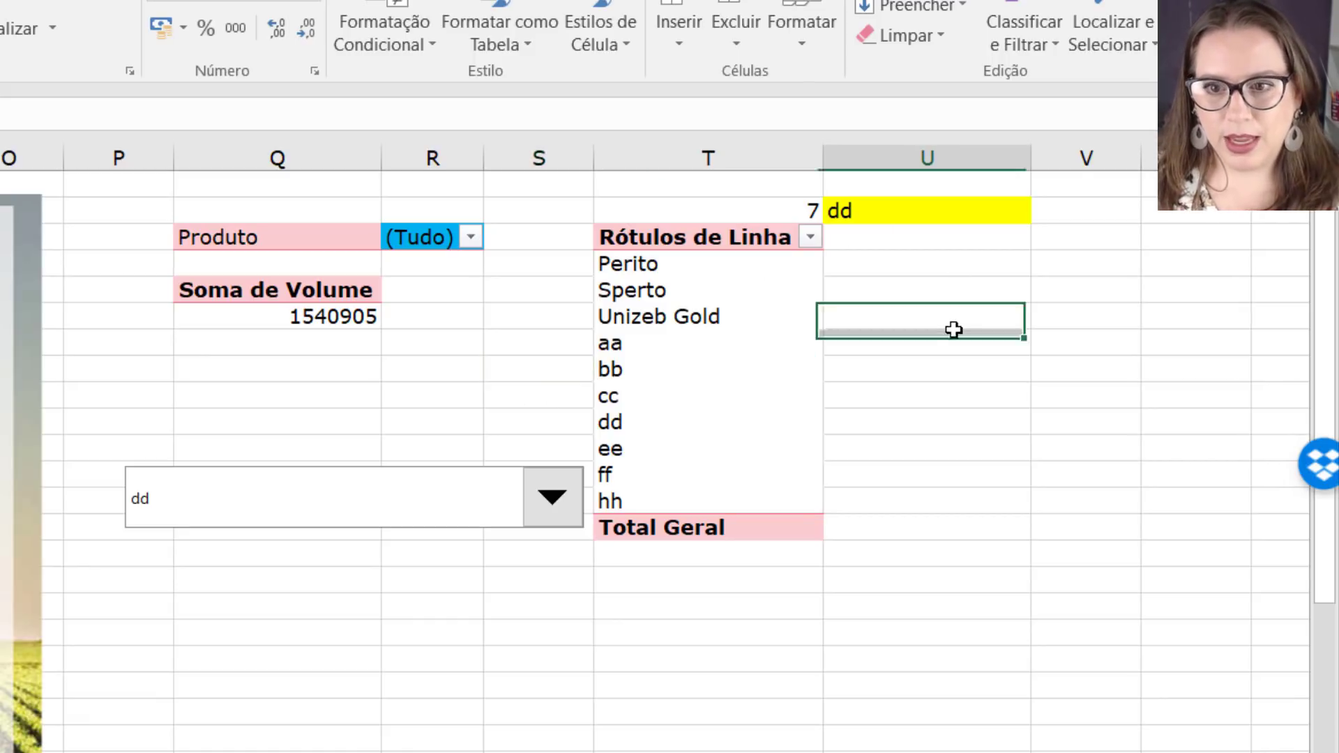
{"action": "left_click", "coordinate": [1028, 419]}
{"action": "left_click", "coordinate": [1072, 396]}
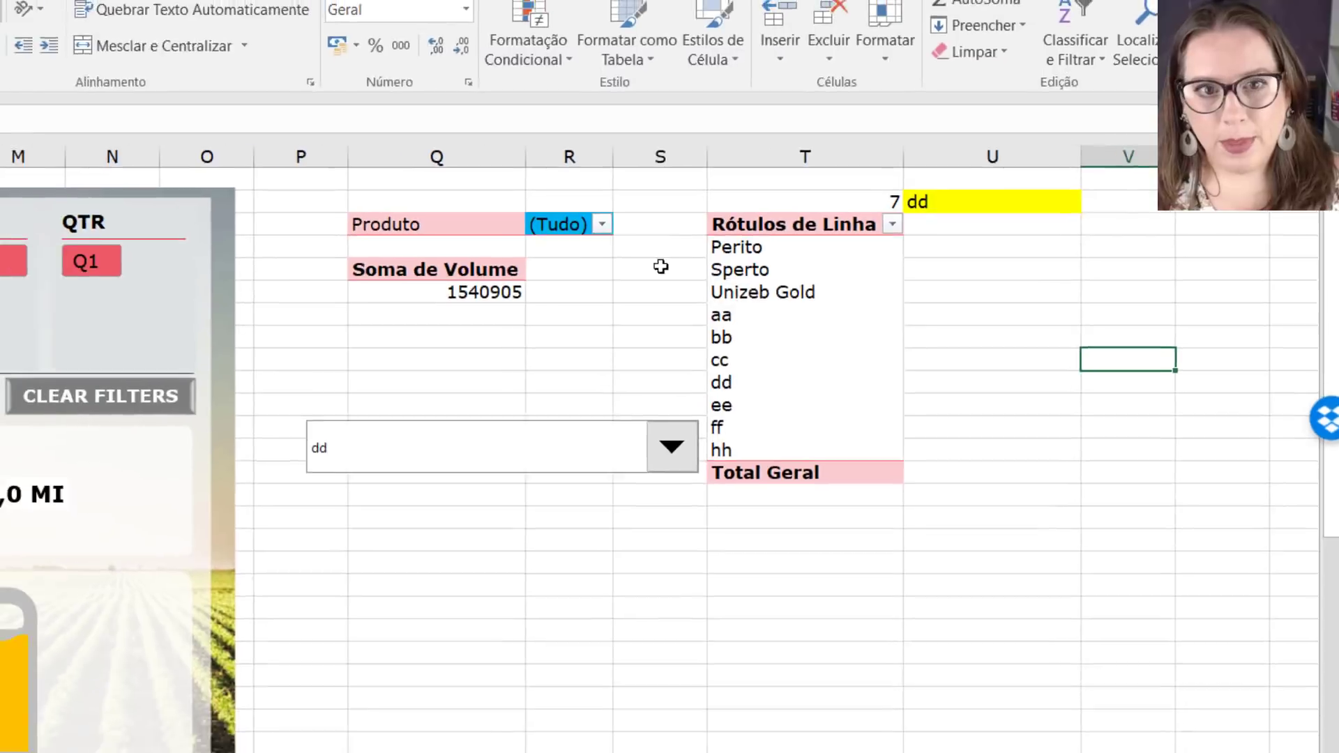
Record a new macro named levar_filtro_tab_din, stored in This Workbook.
{"action": "left_click", "coordinate": [550, 18]}
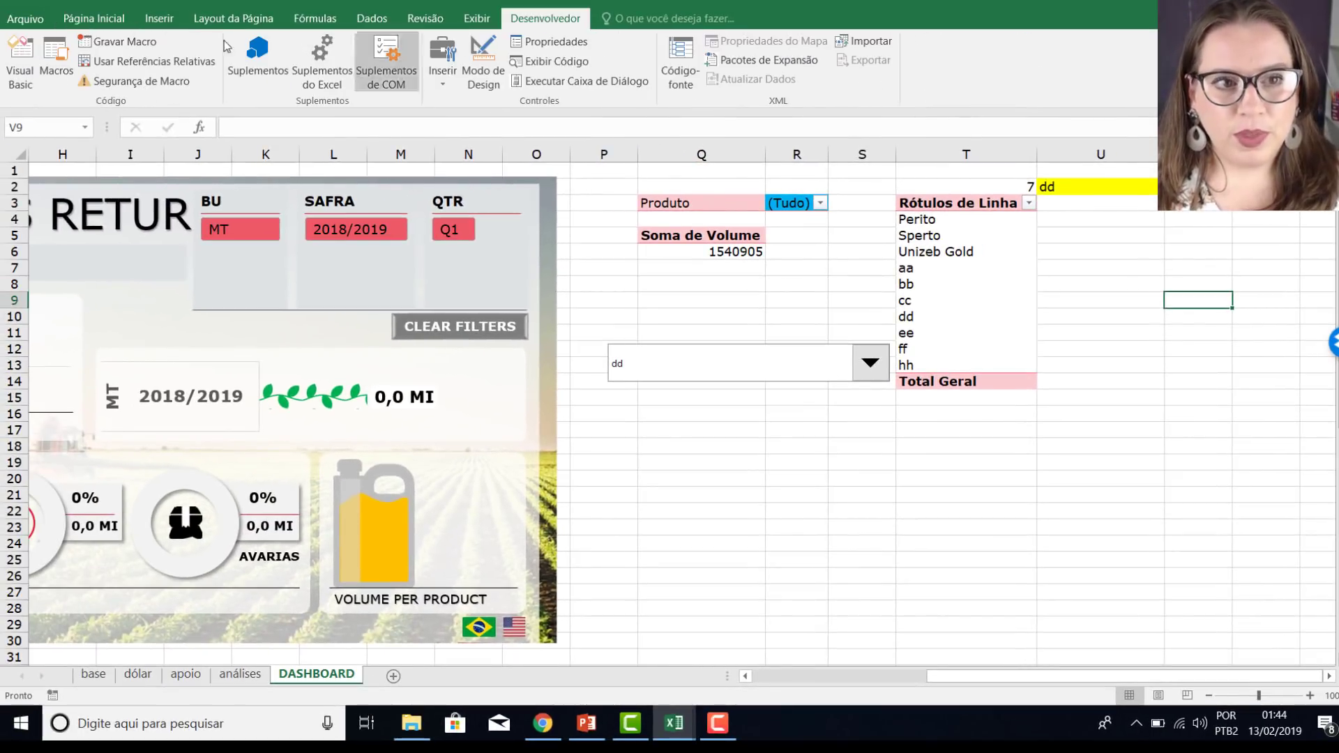
{"action": "left_click", "coordinate": [139, 45]}
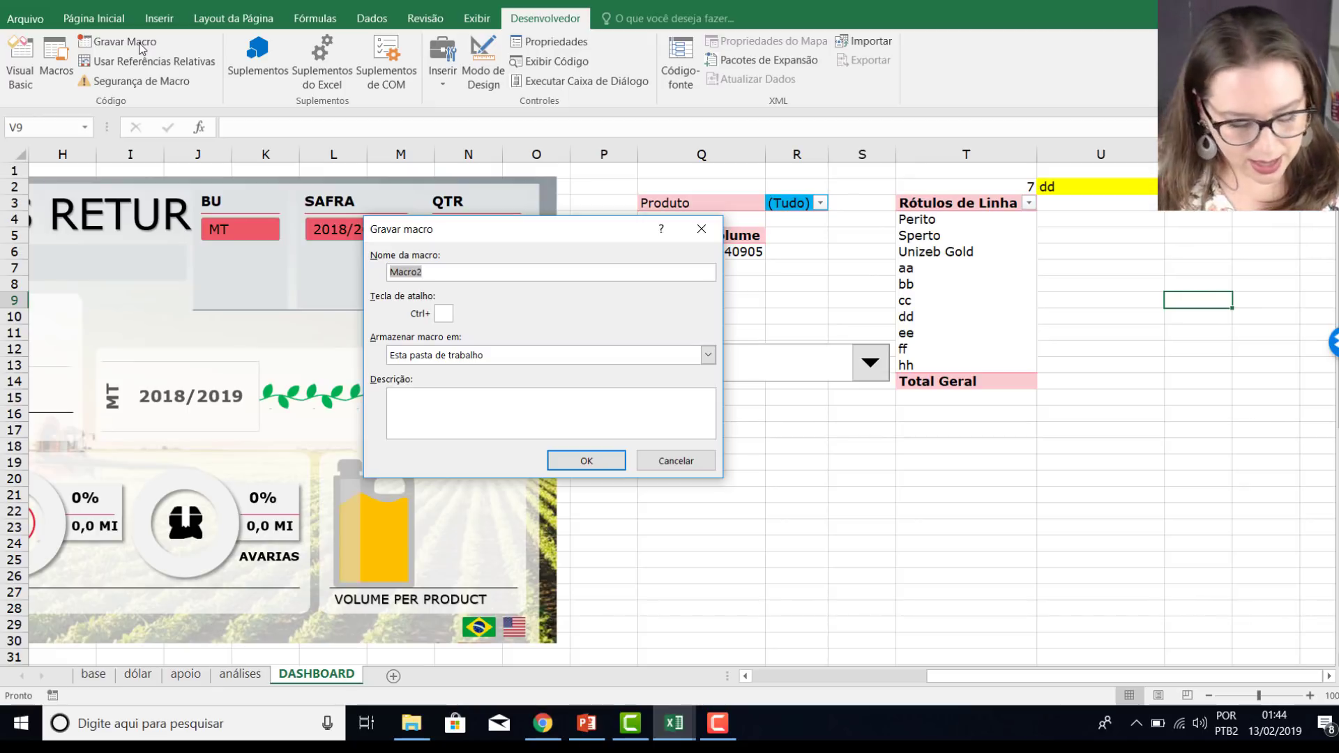
{"action": "type", "text": "levar"}
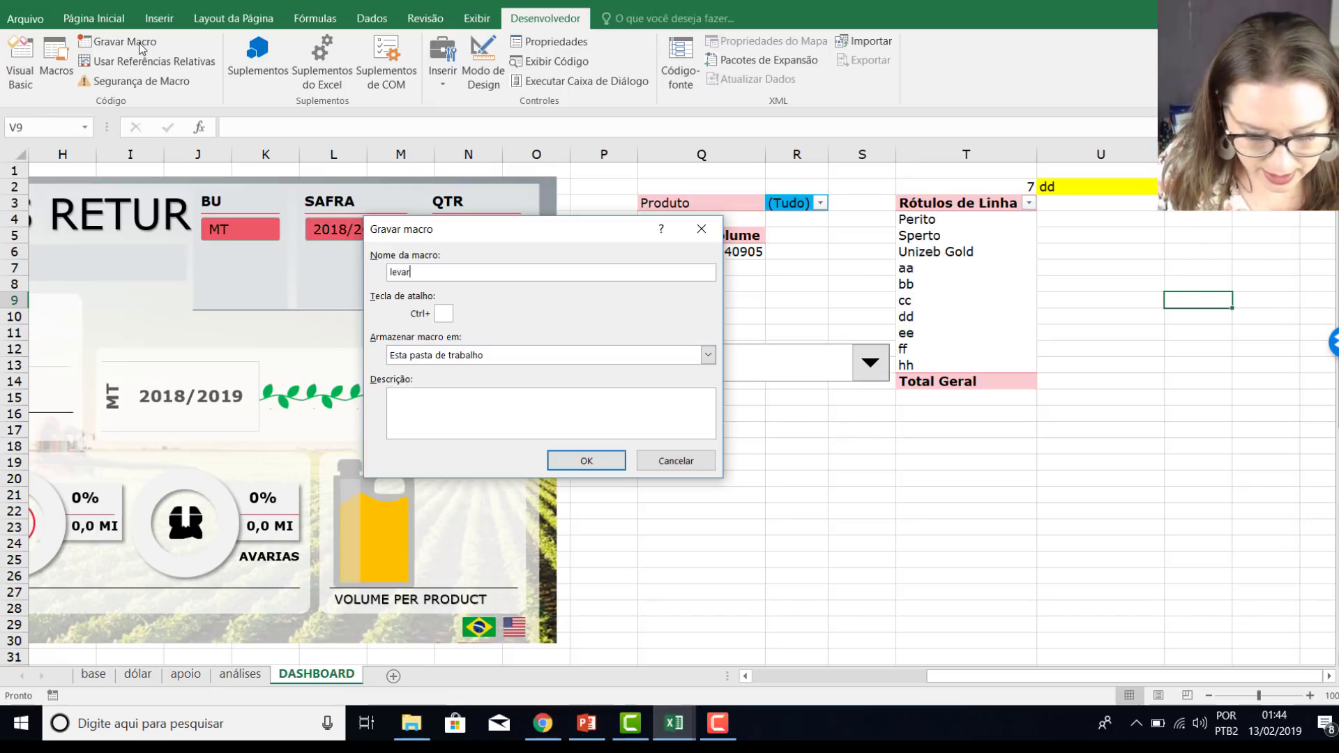
{"action": "type", "text": "_filtro_ta"}
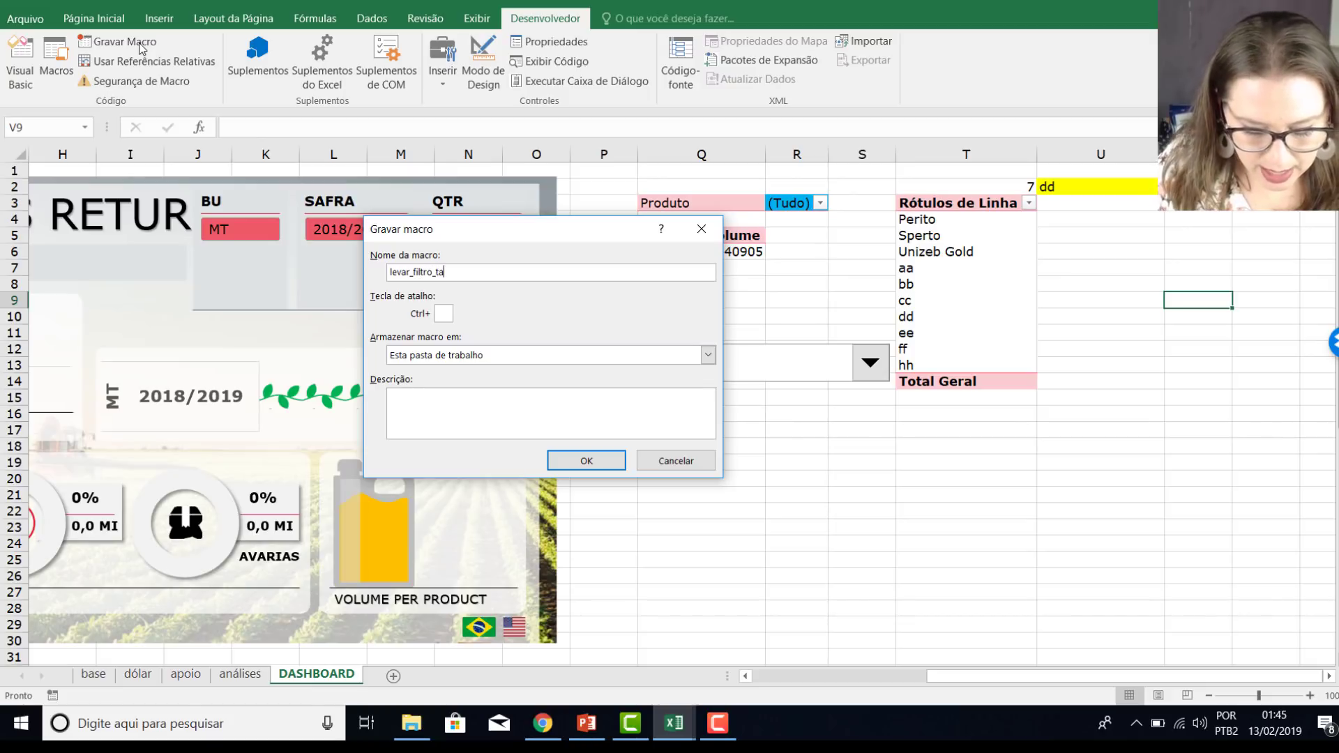
{"action": "type", "text": "b_din"}
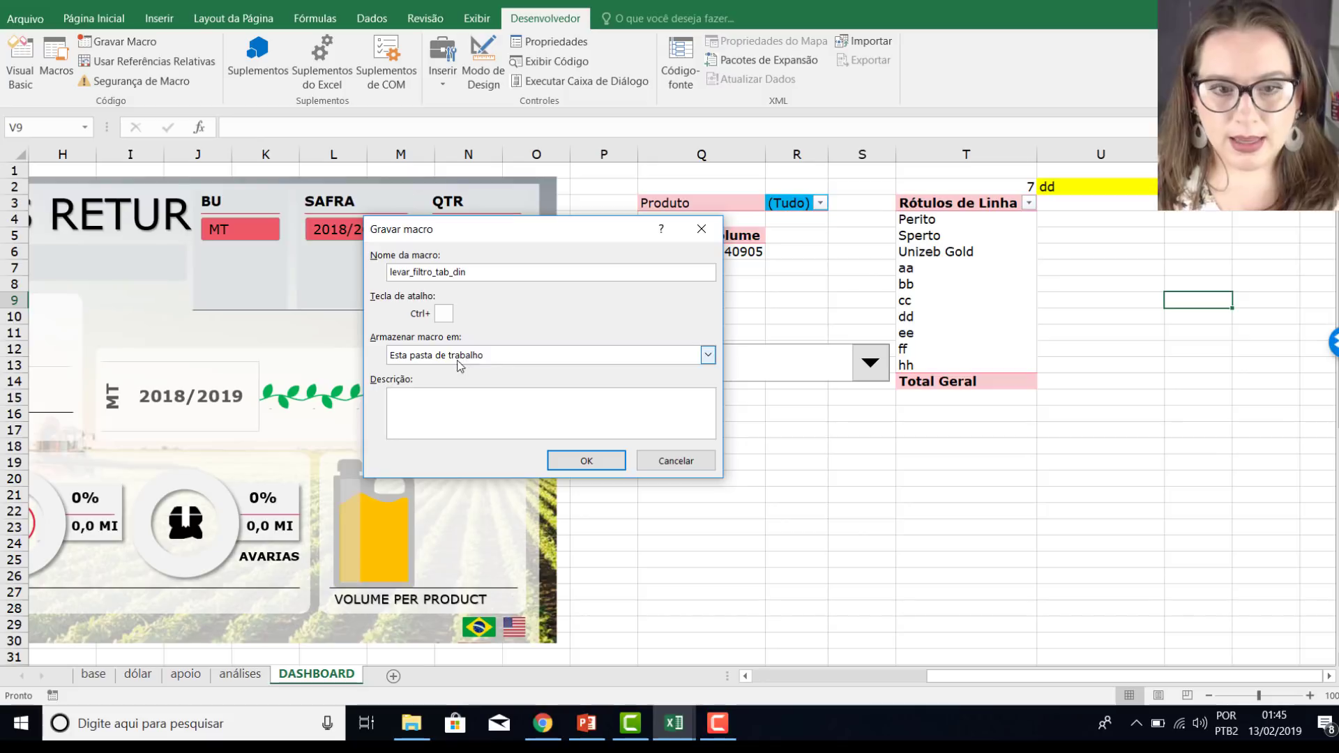
{"action": "left_click", "coordinate": [574, 467]}
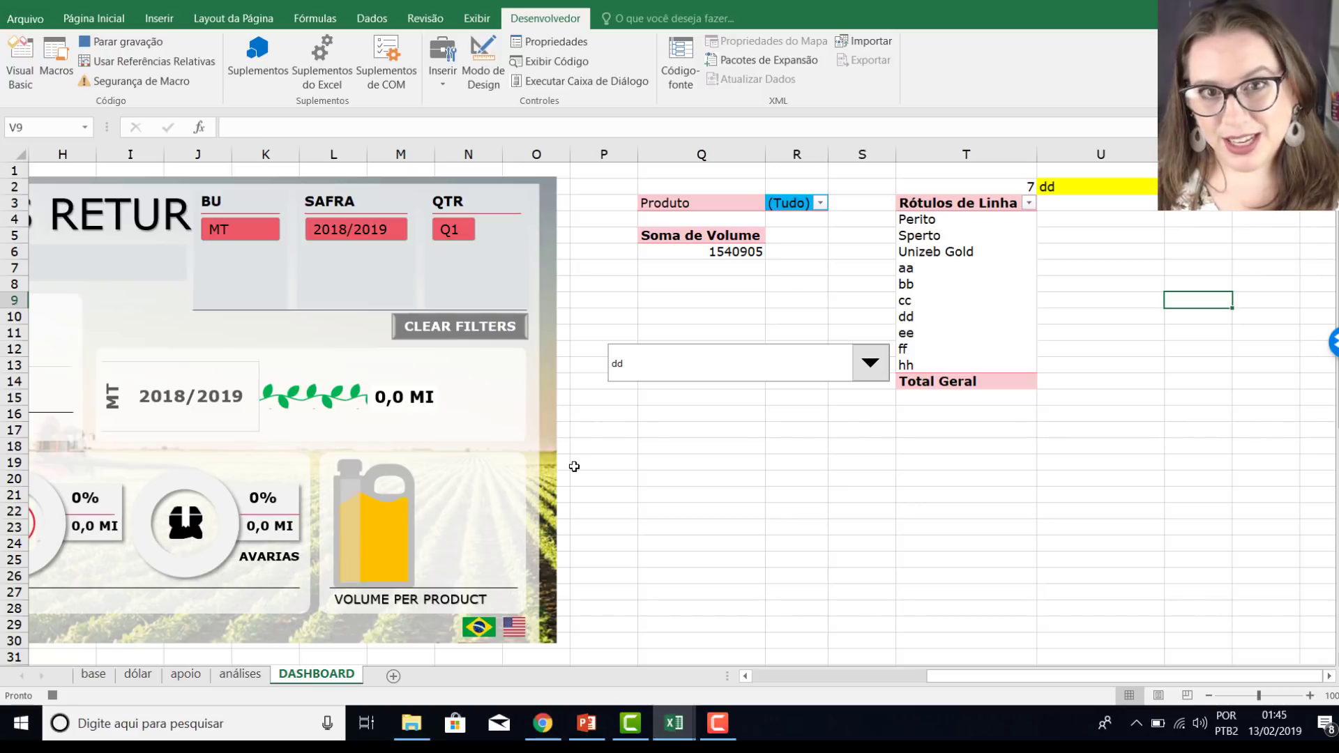
Stop recording and open levar_filtro_tab_din for editing from the Macros list.
{"action": "left_click", "coordinate": [128, 43]}
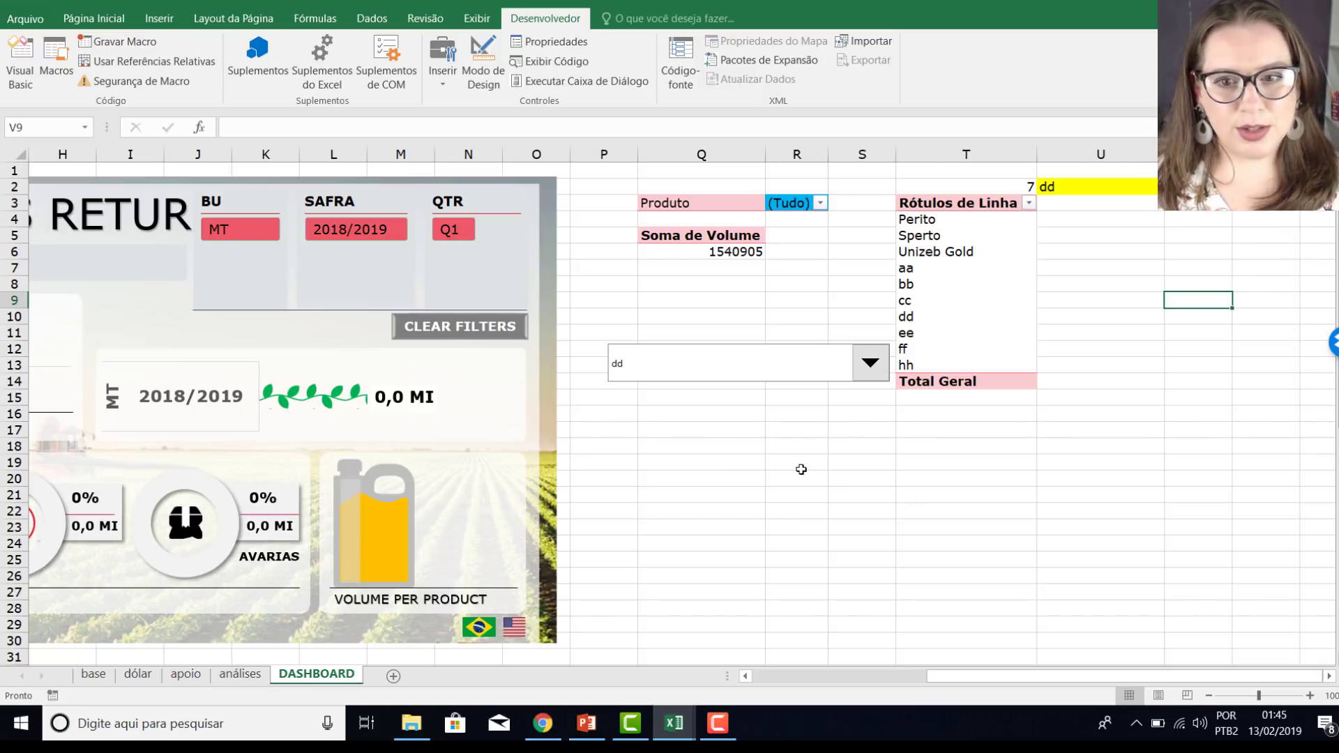
{"action": "left_click", "coordinate": [801, 470]}
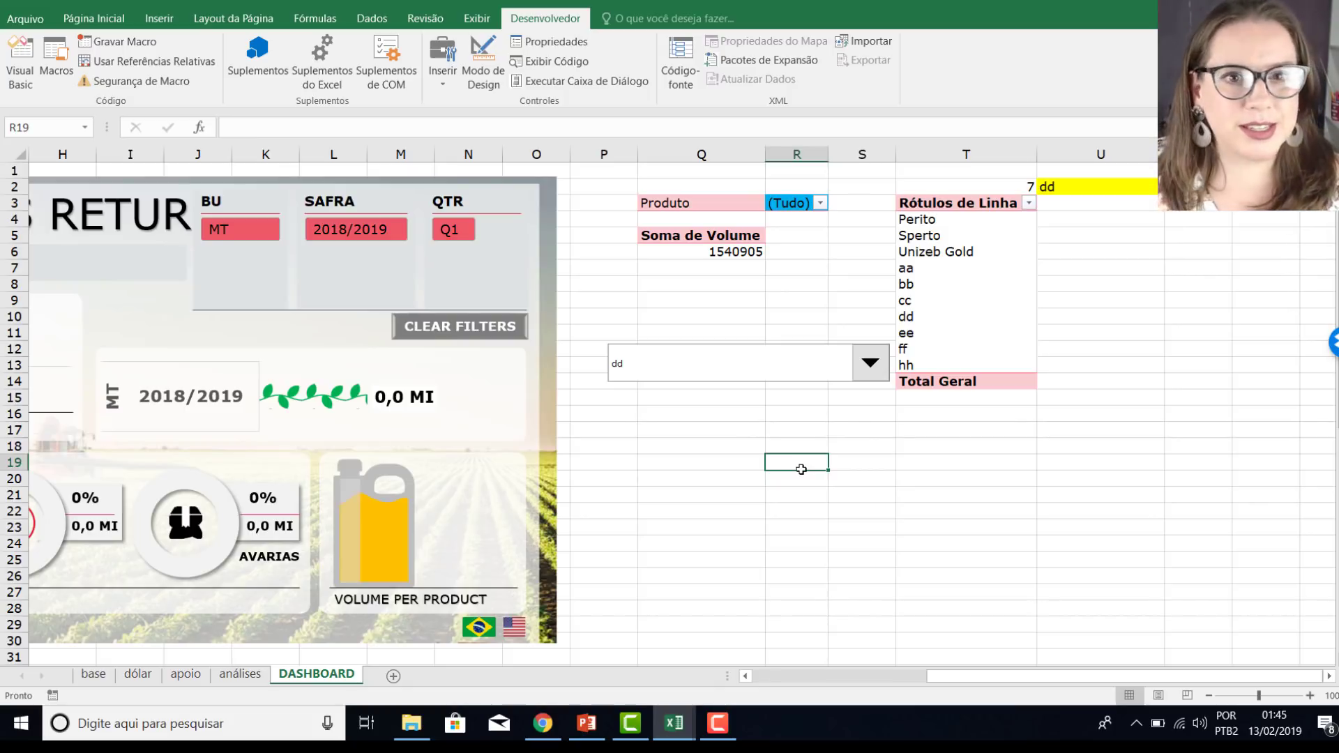
{"action": "left_click", "coordinate": [54, 58]}
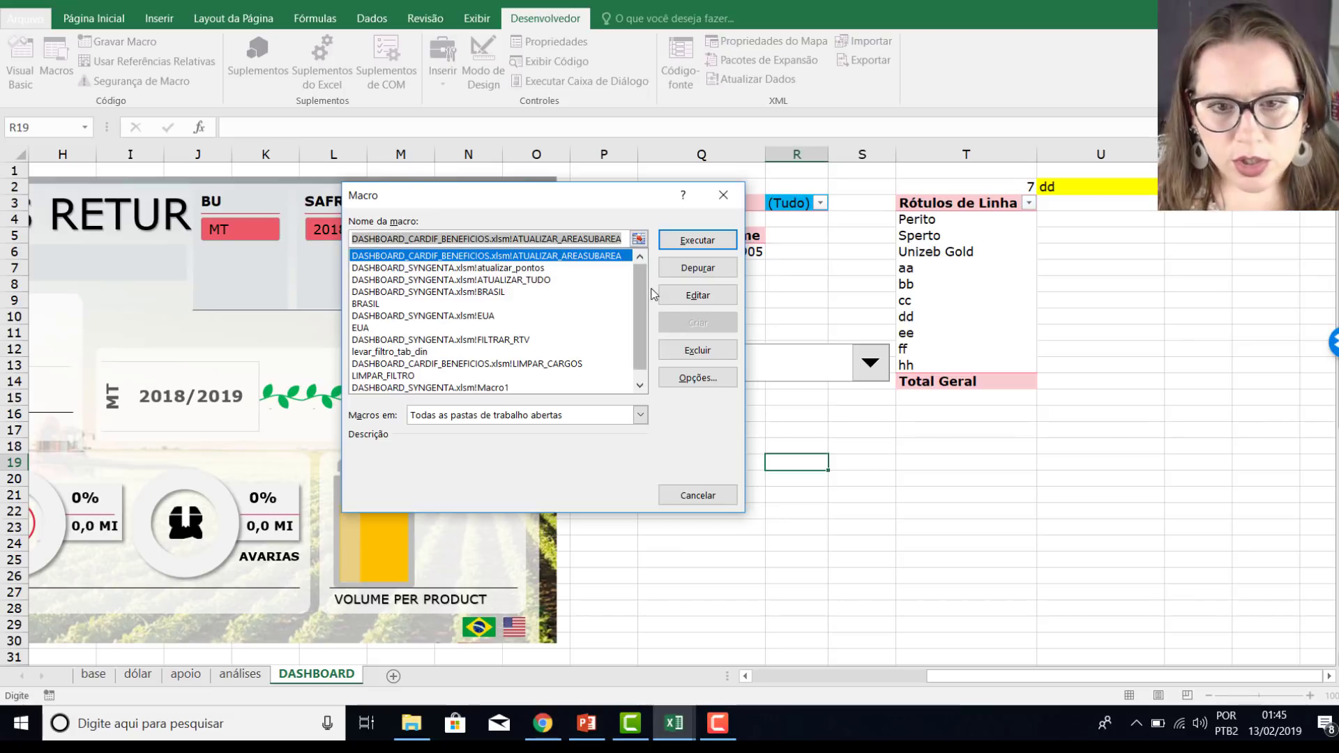
{"action": "scroll", "coordinate": [646, 300], "scroll_direction": "down", "scroll_amount": 1}
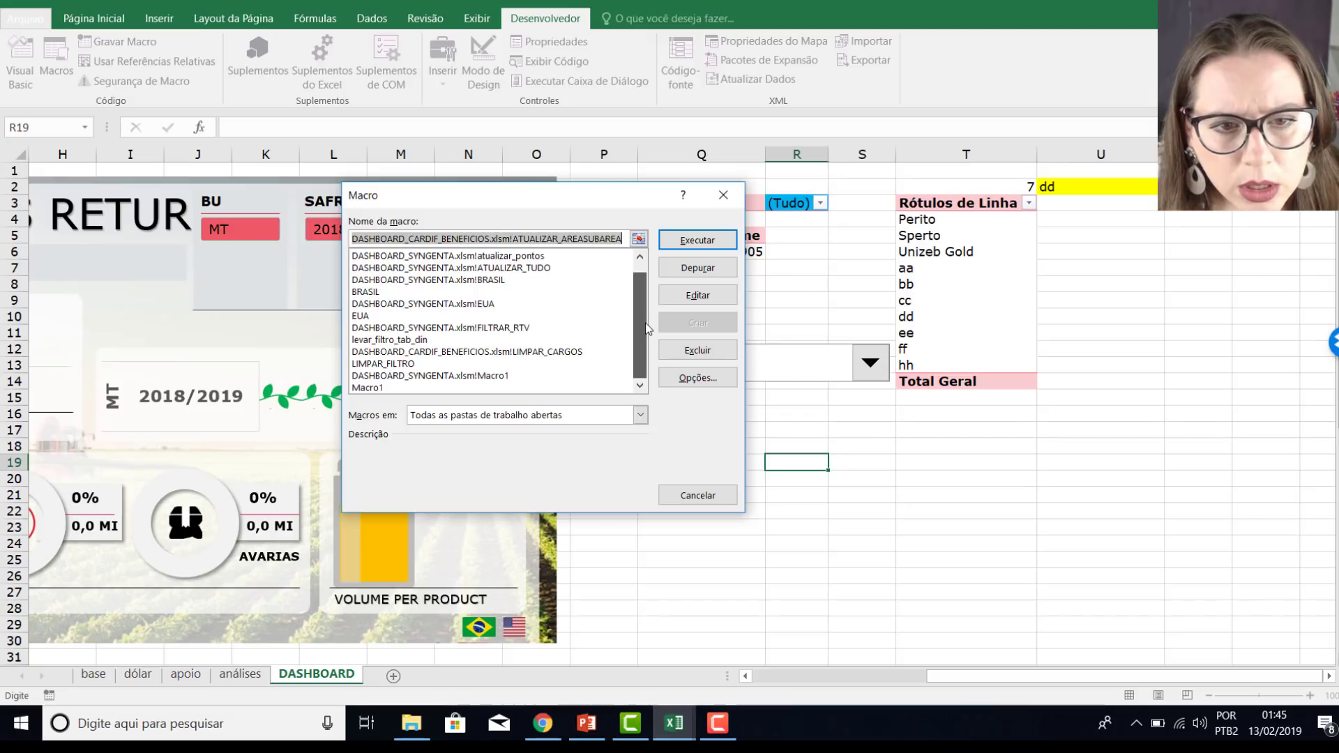
{"action": "left_click", "coordinate": [630, 339]}
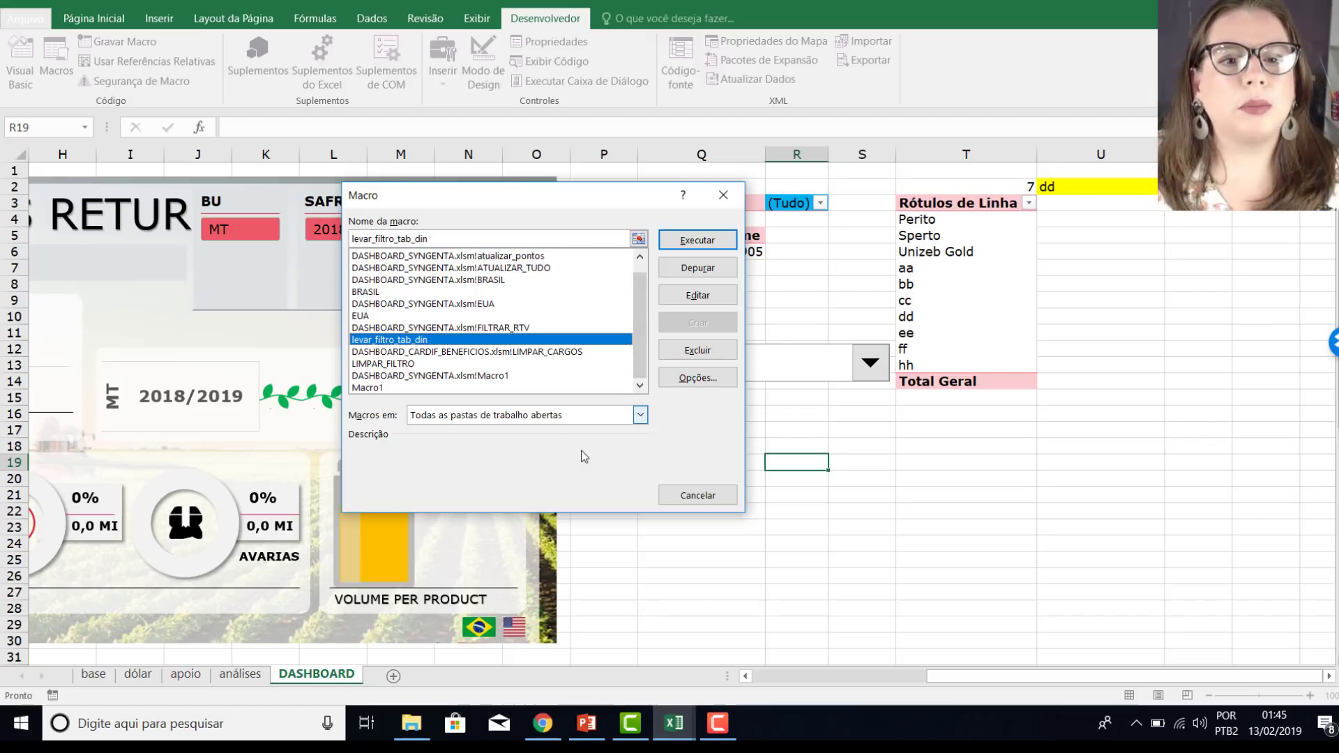
{"action": "left_click", "coordinate": [698, 240]}
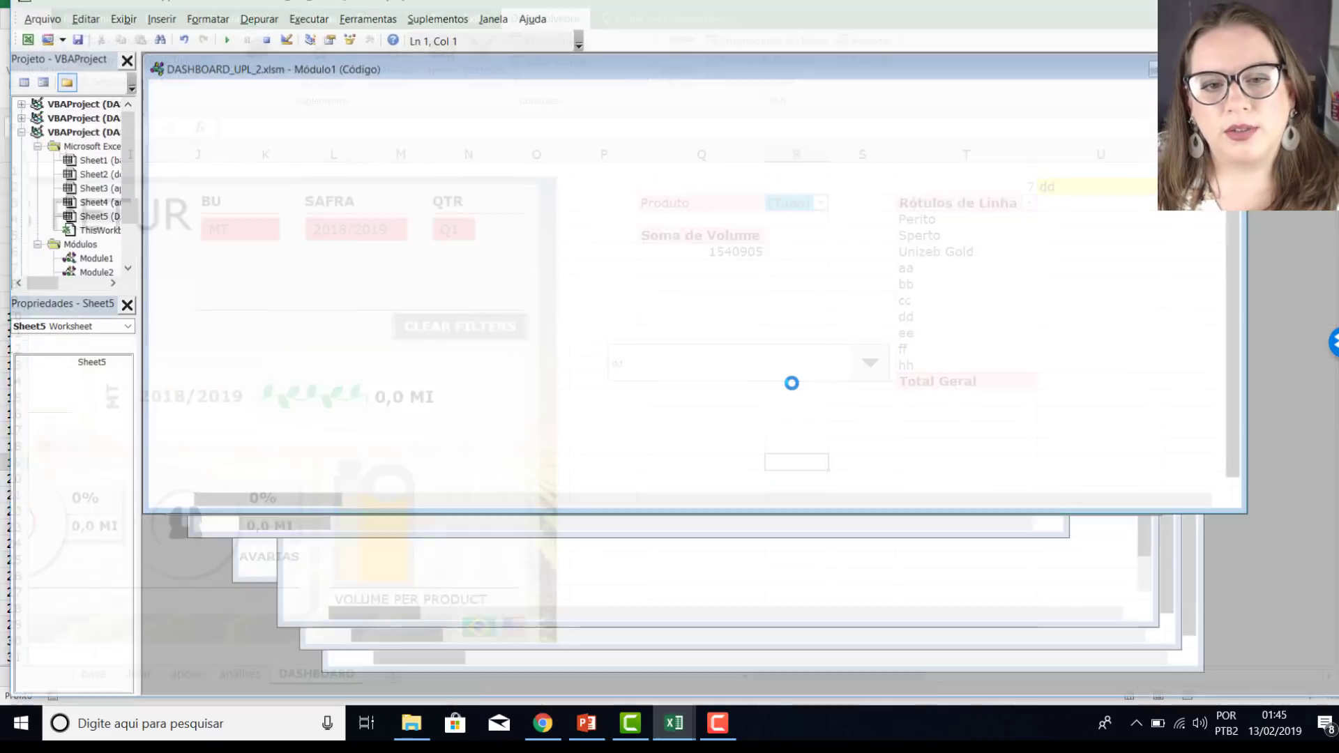
Maximize the Module1 code window, begin a Range(" line in levar_filtro_tab_din, then return to Excel.
{"action": "double_click", "coordinate": [207, 68]}
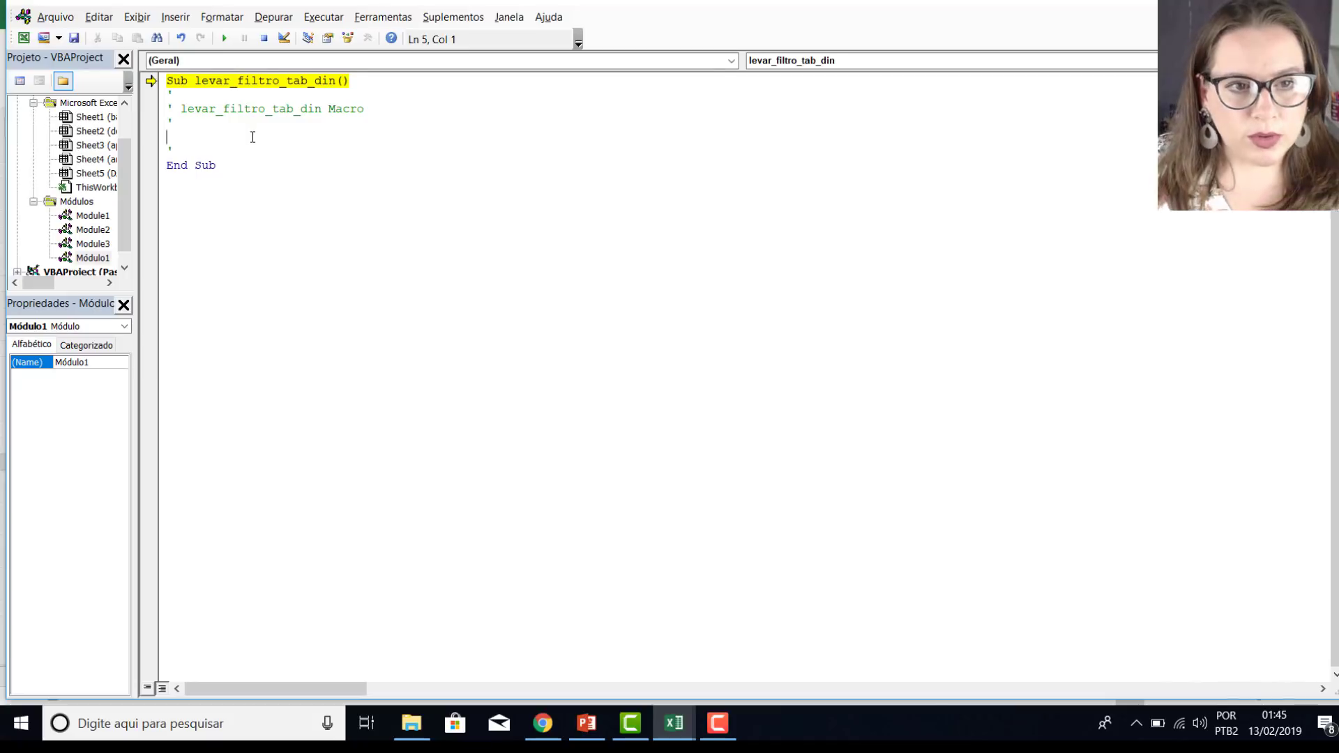
{"action": "key", "text": "Return"}
{"action": "key", "text": "Return"}
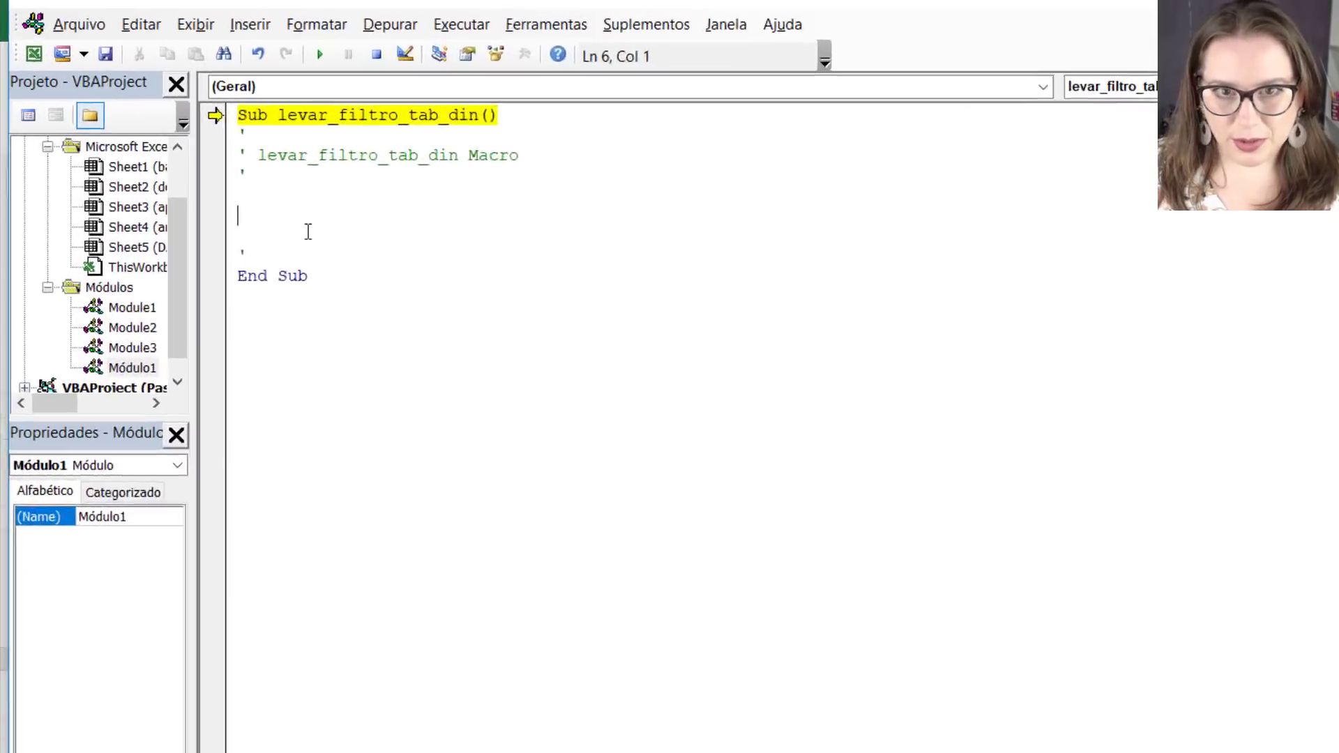
{"action": "type", "text": "range"}
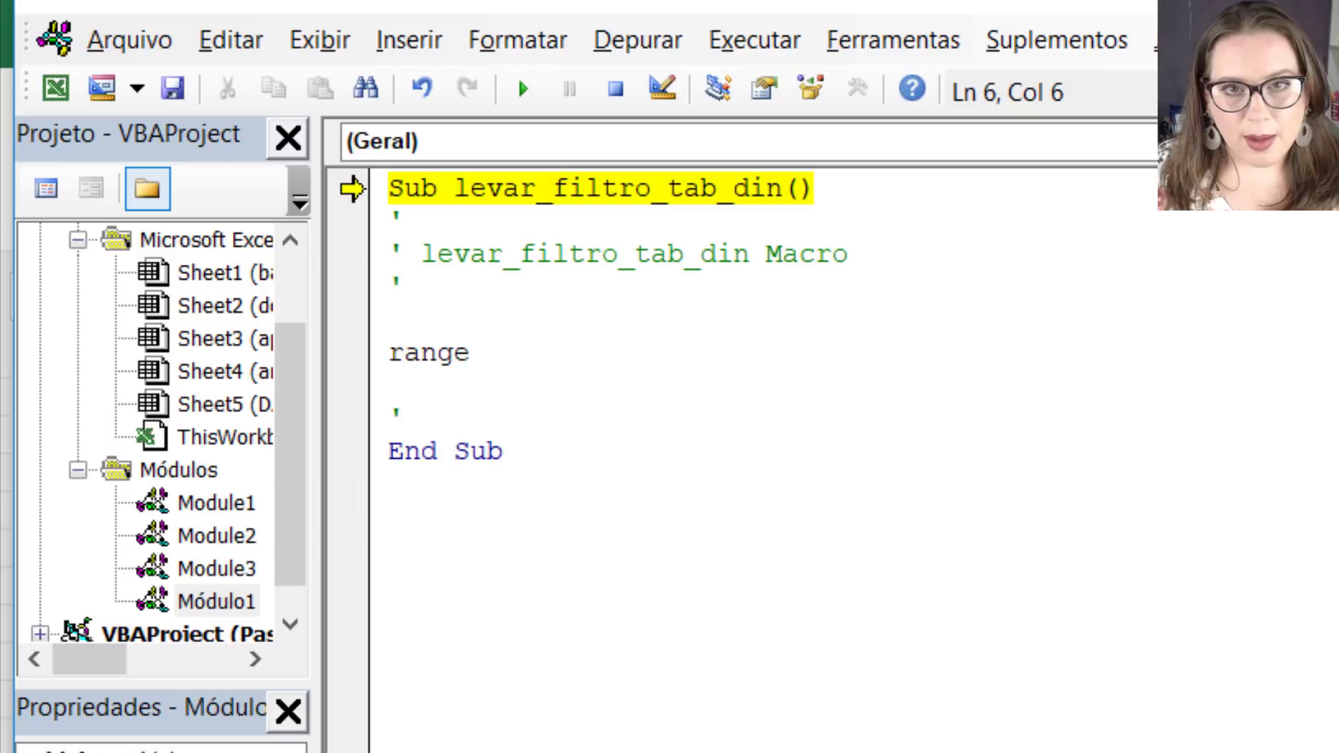
{"action": "left_click", "coordinate": [598, 354]}
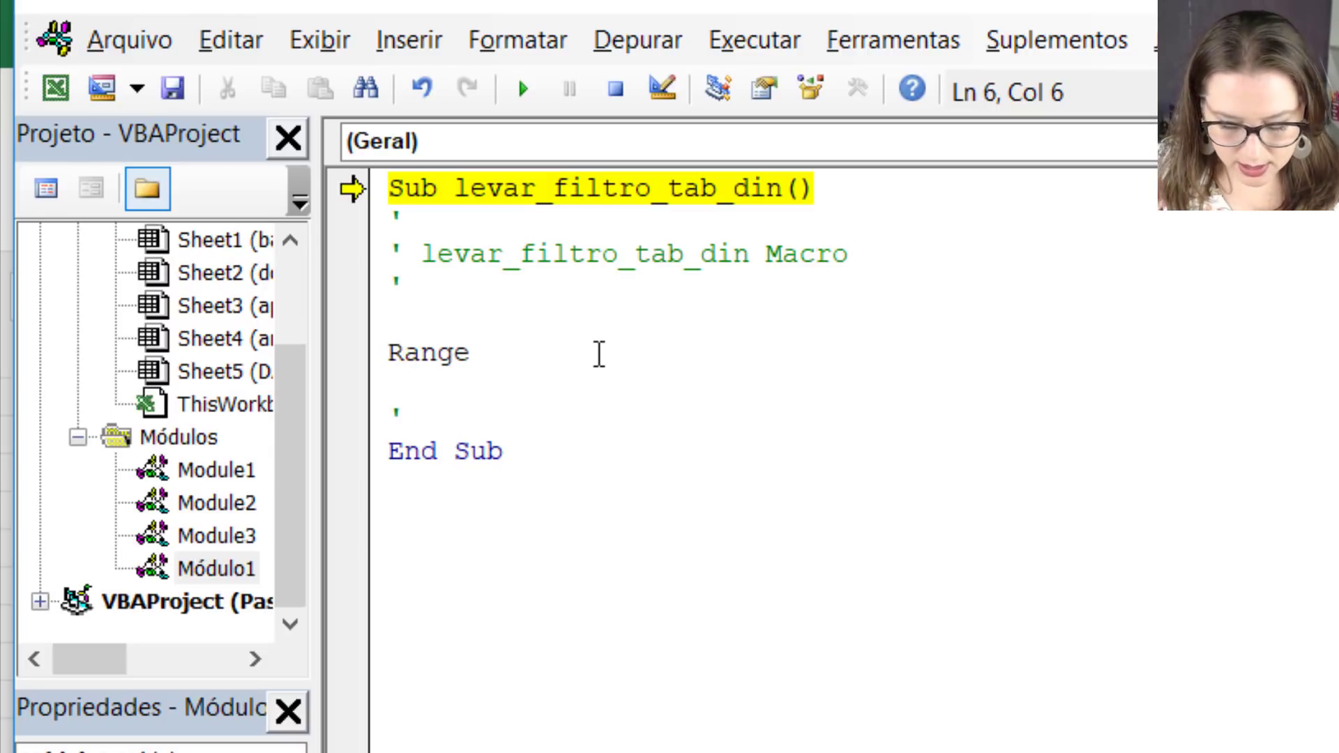
{"action": "type", "text": "("}
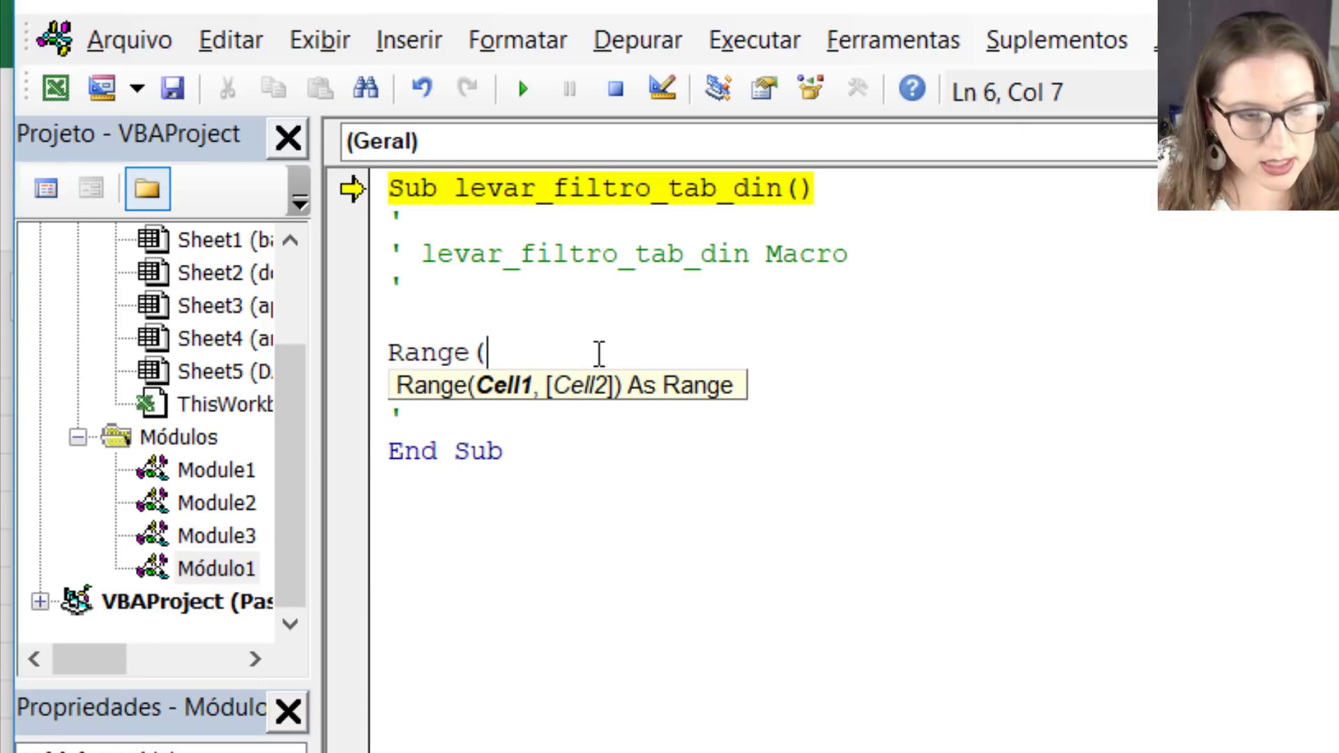
{"action": "type", "text": "\""}
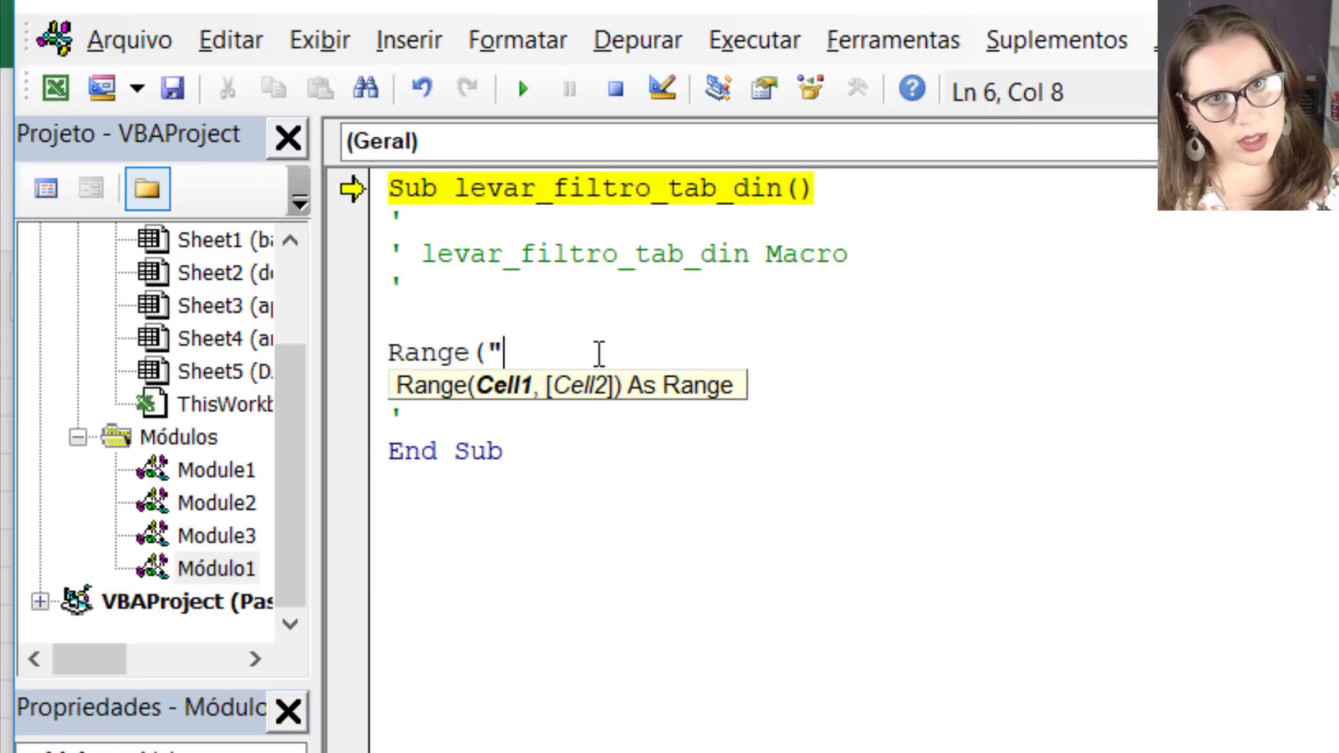
{"action": "key", "text": "alt+Tab"}
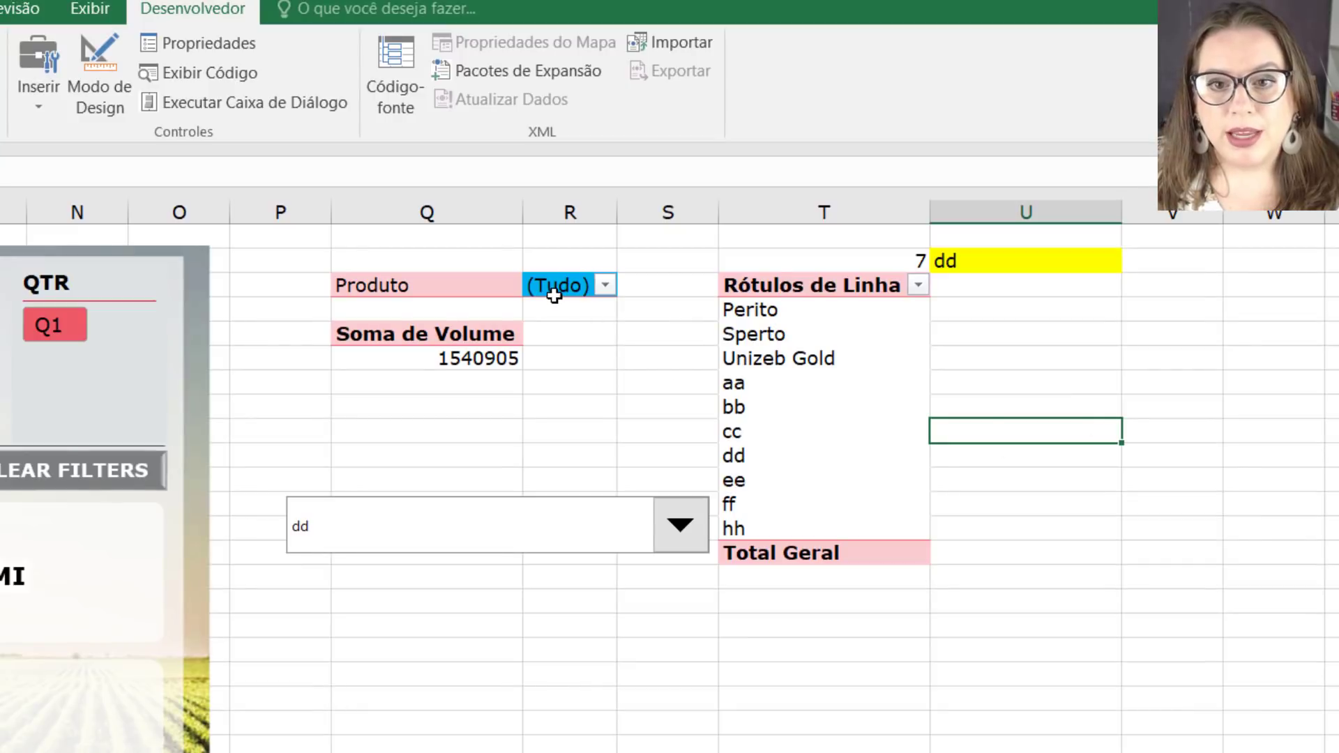
Confirm the Produto filter sits in R3 and U2 shows dd, then return to the macro code.
{"action": "left_click", "coordinate": [562, 286]}
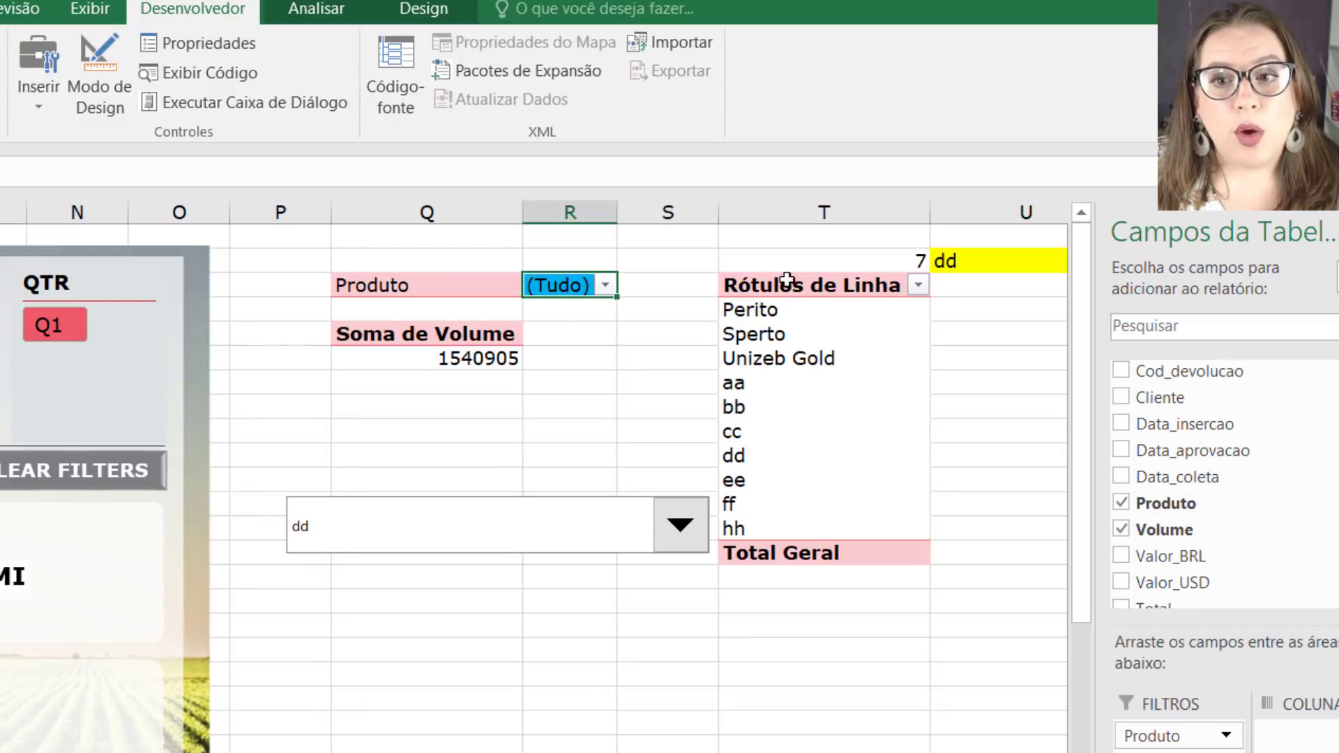
{"action": "left_click", "coordinate": [985, 262]}
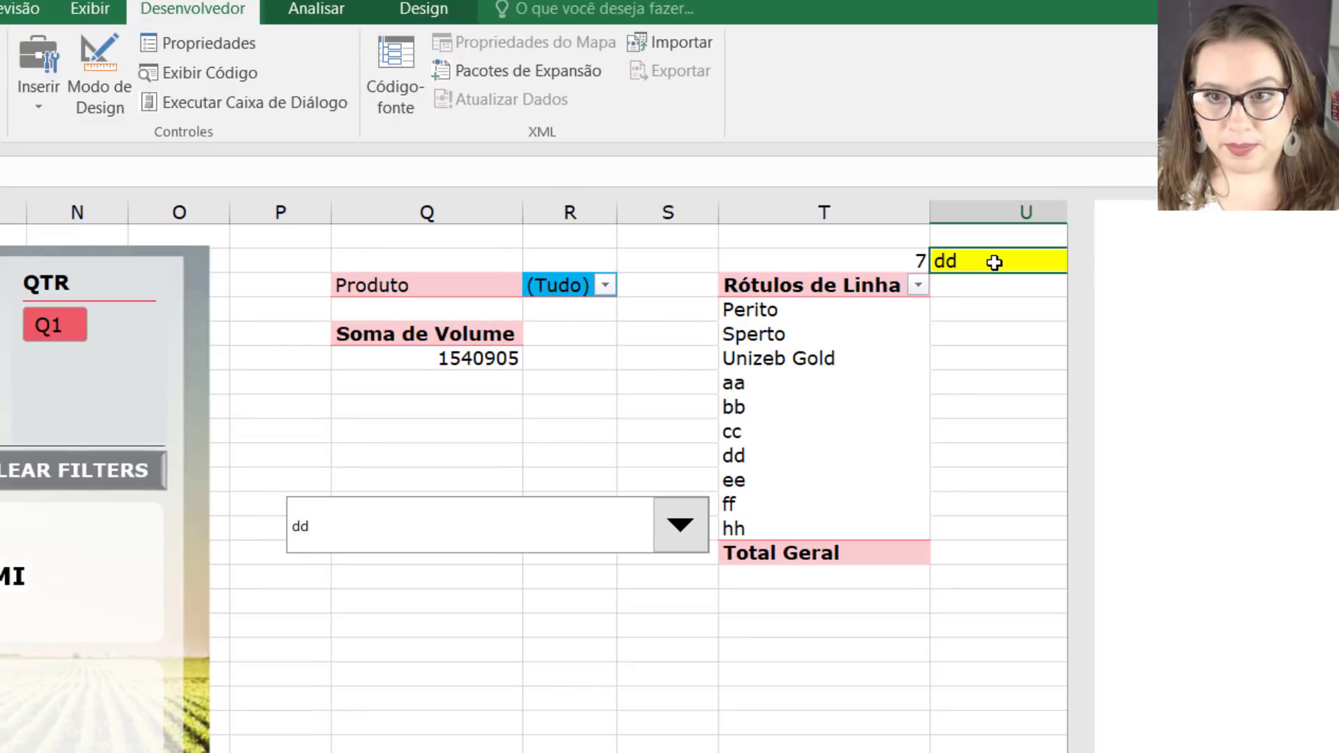
{"action": "left_click", "coordinate": [542, 283]}
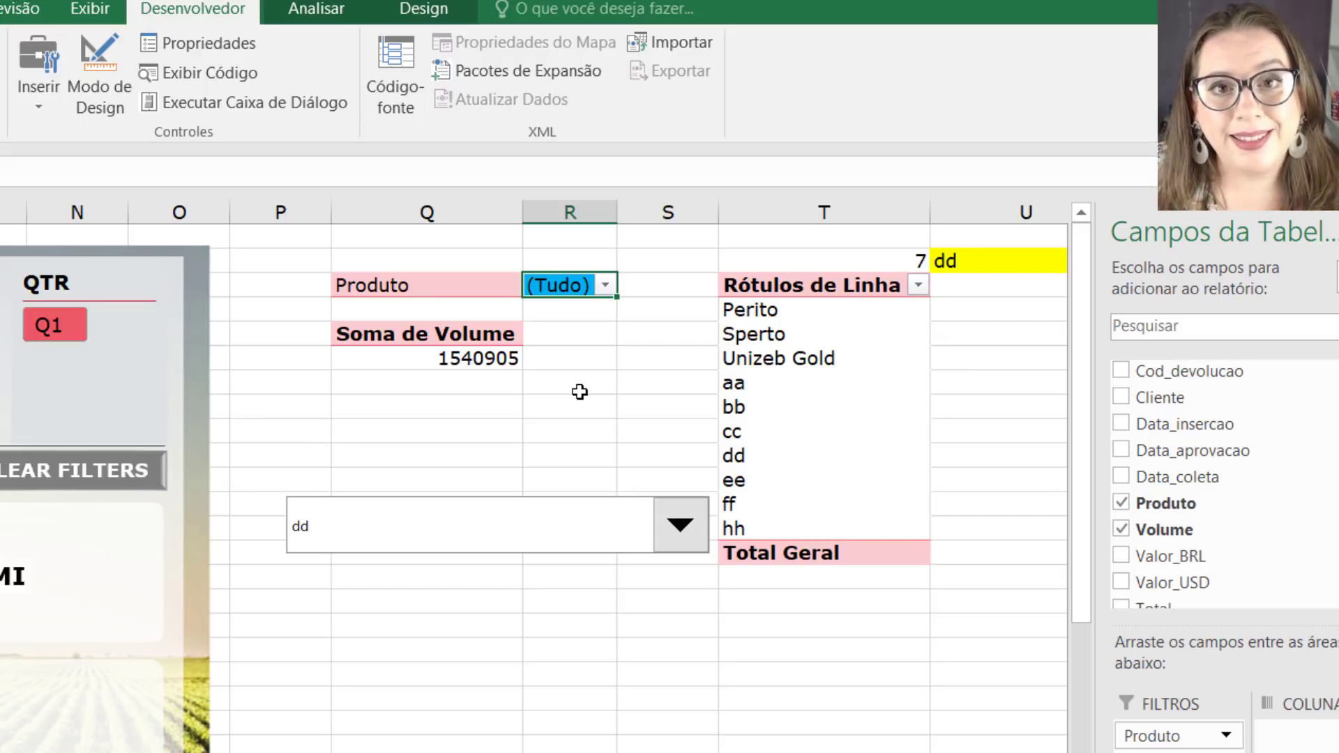
{"action": "key", "text": "alt+F11"}
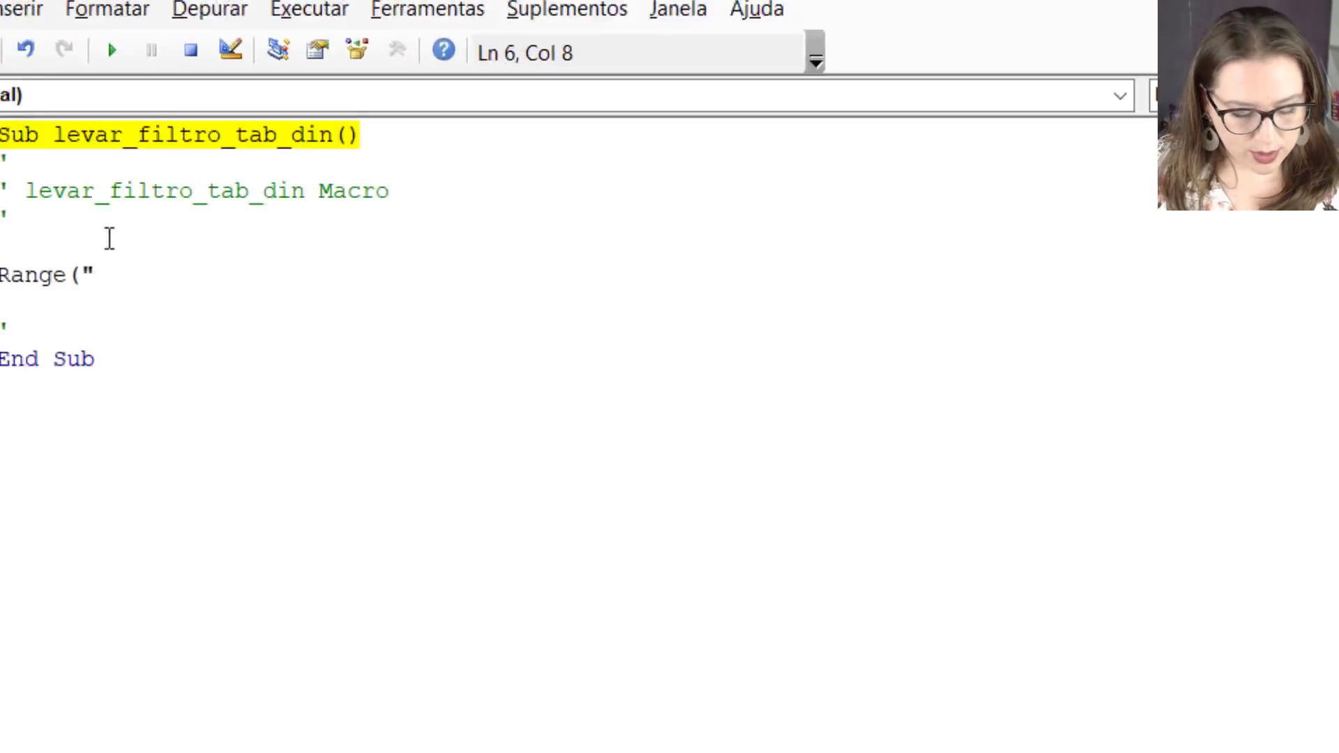
Complete the statement as Range("r3").Value.
{"action": "type", "text": "r3"}
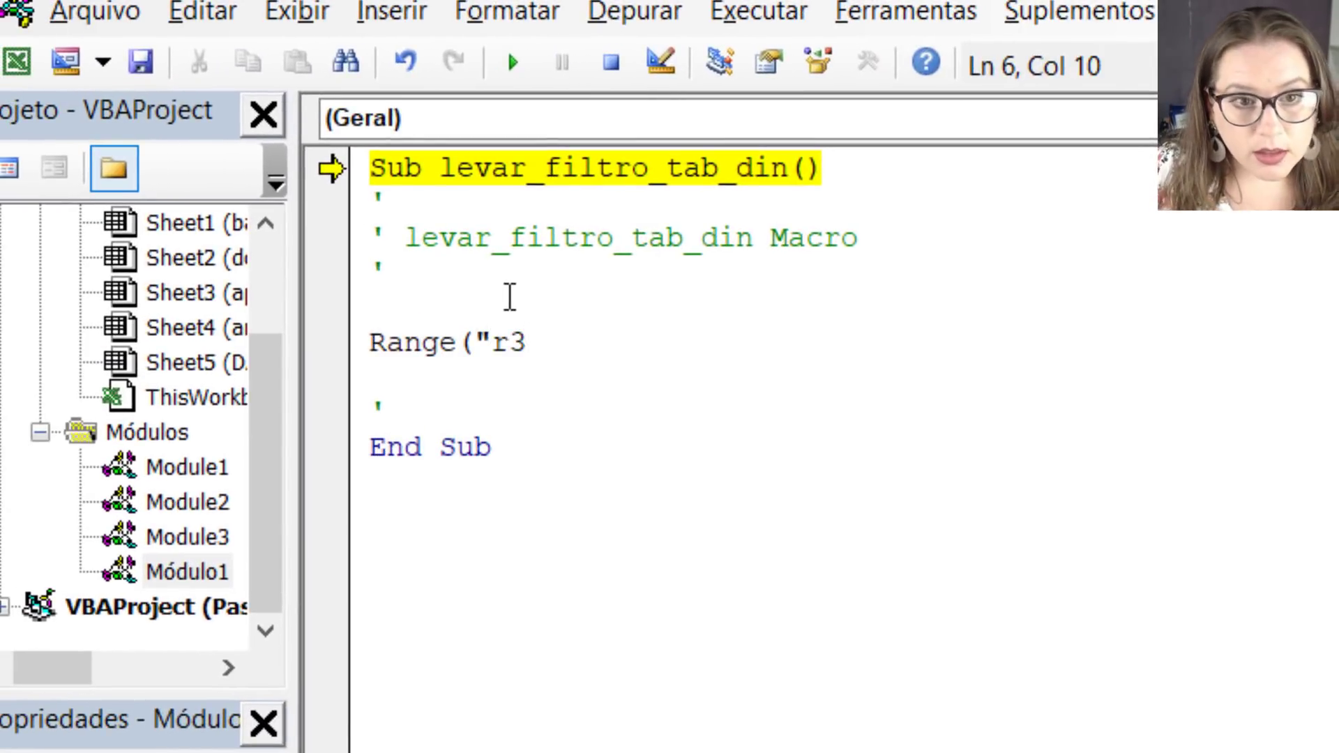
{"action": "type", "text": "\""}
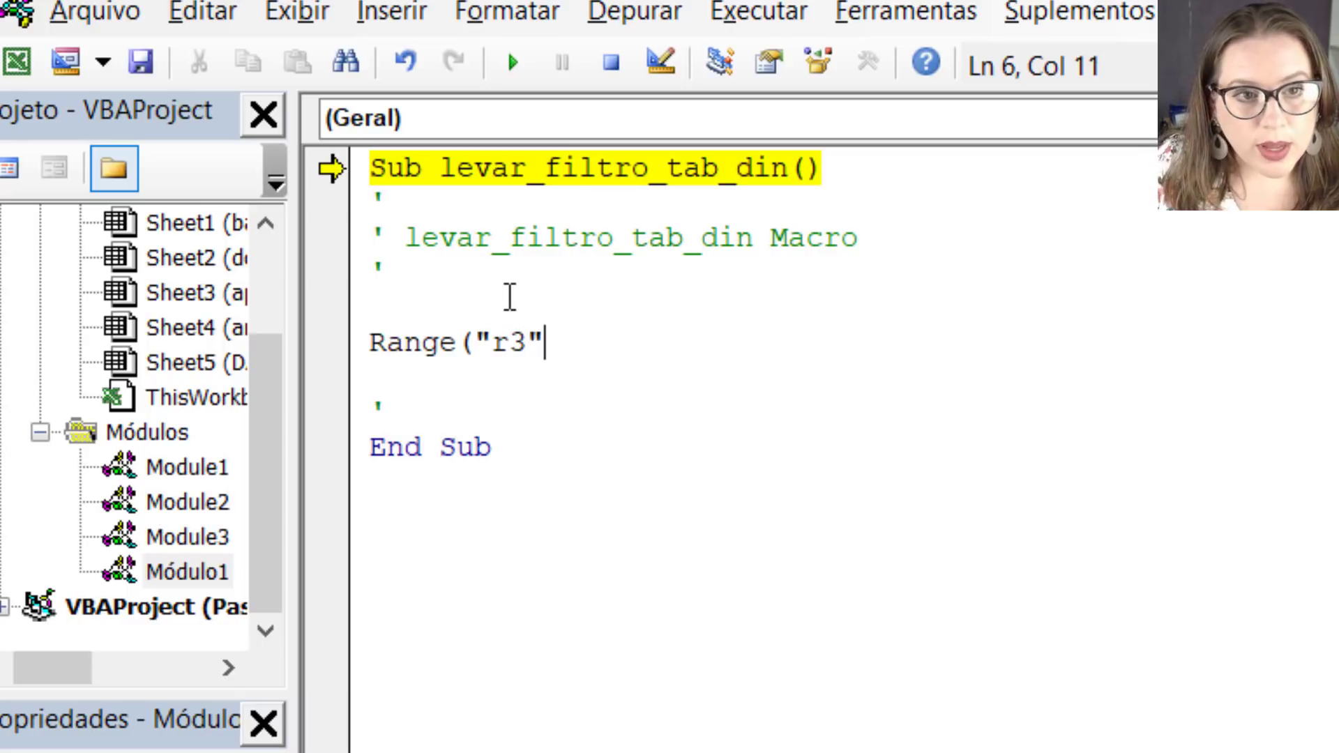
{"action": "type", "text": ")."}
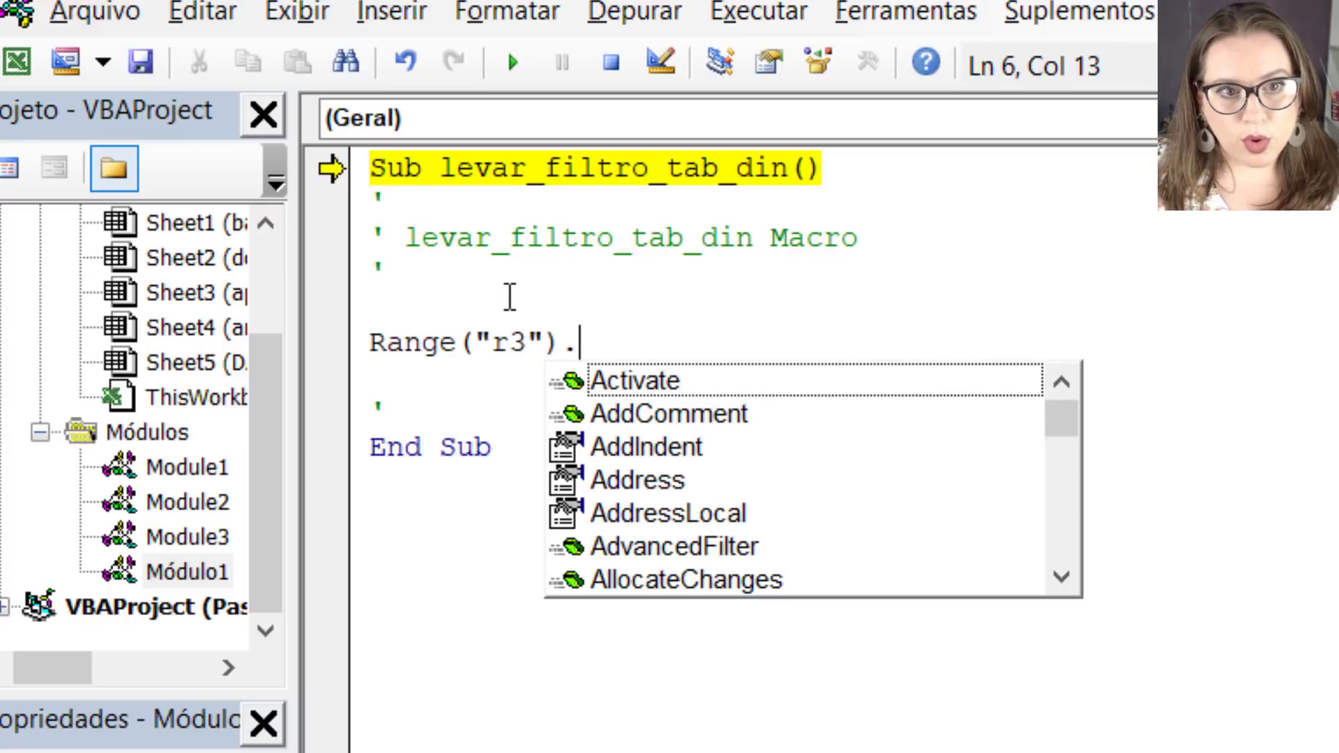
{"action": "type", "text": "v"}
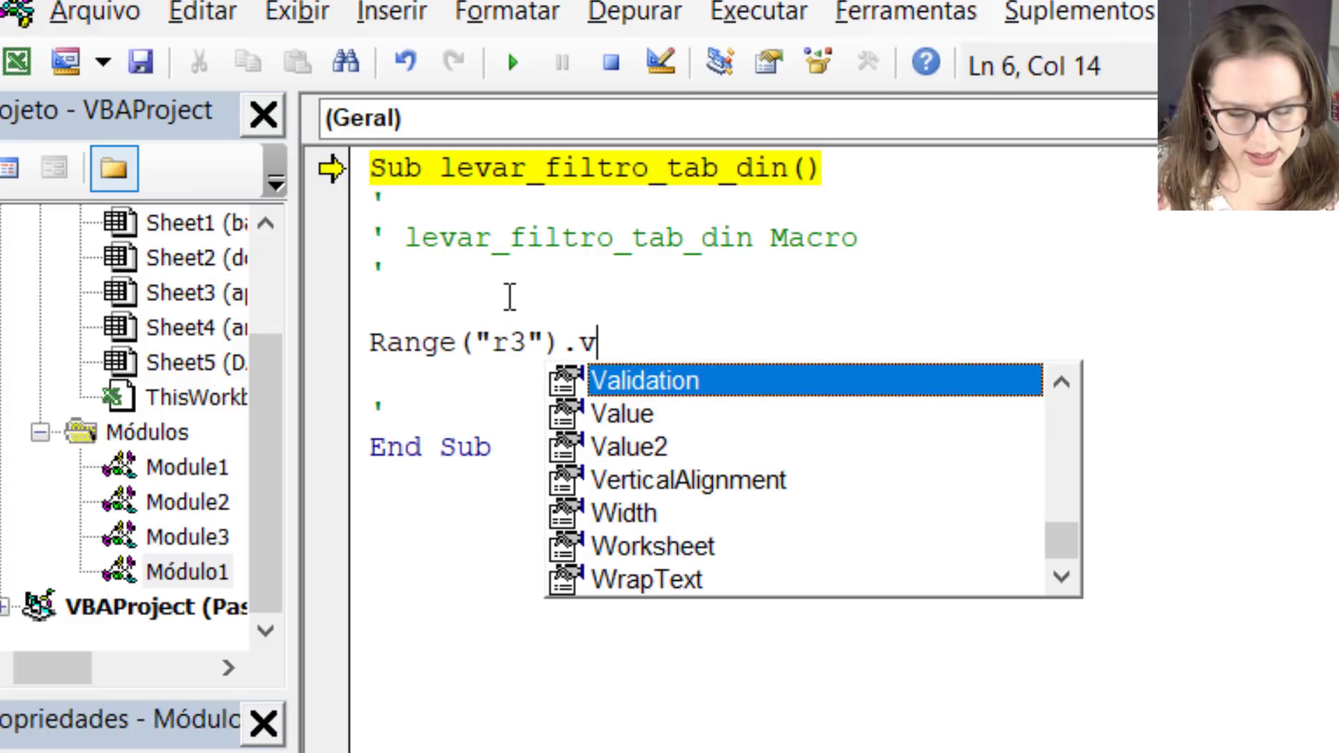
{"action": "type", "text": "aleu"}
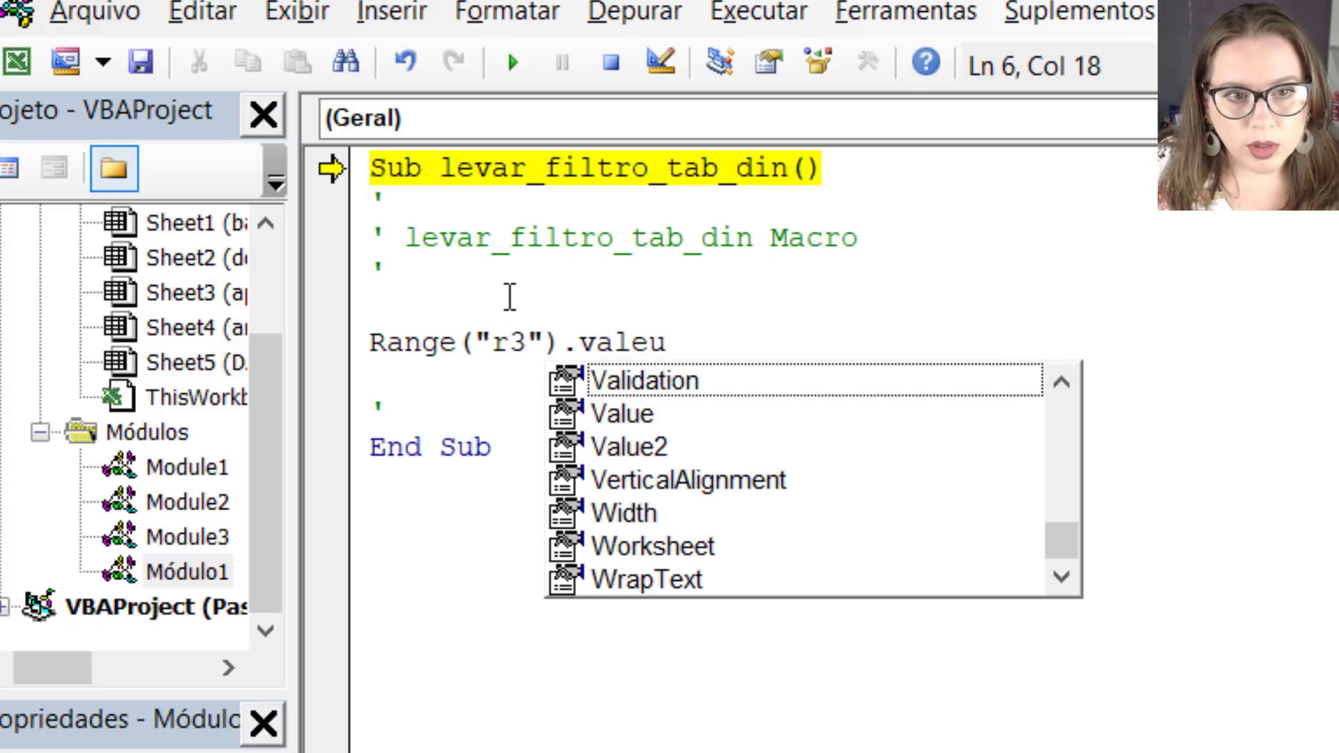
{"action": "key", "text": "BackSpace"}
{"action": "key", "text": "BackSpace"}
{"action": "key", "text": "Down"}
{"action": "key", "text": "Tab"}
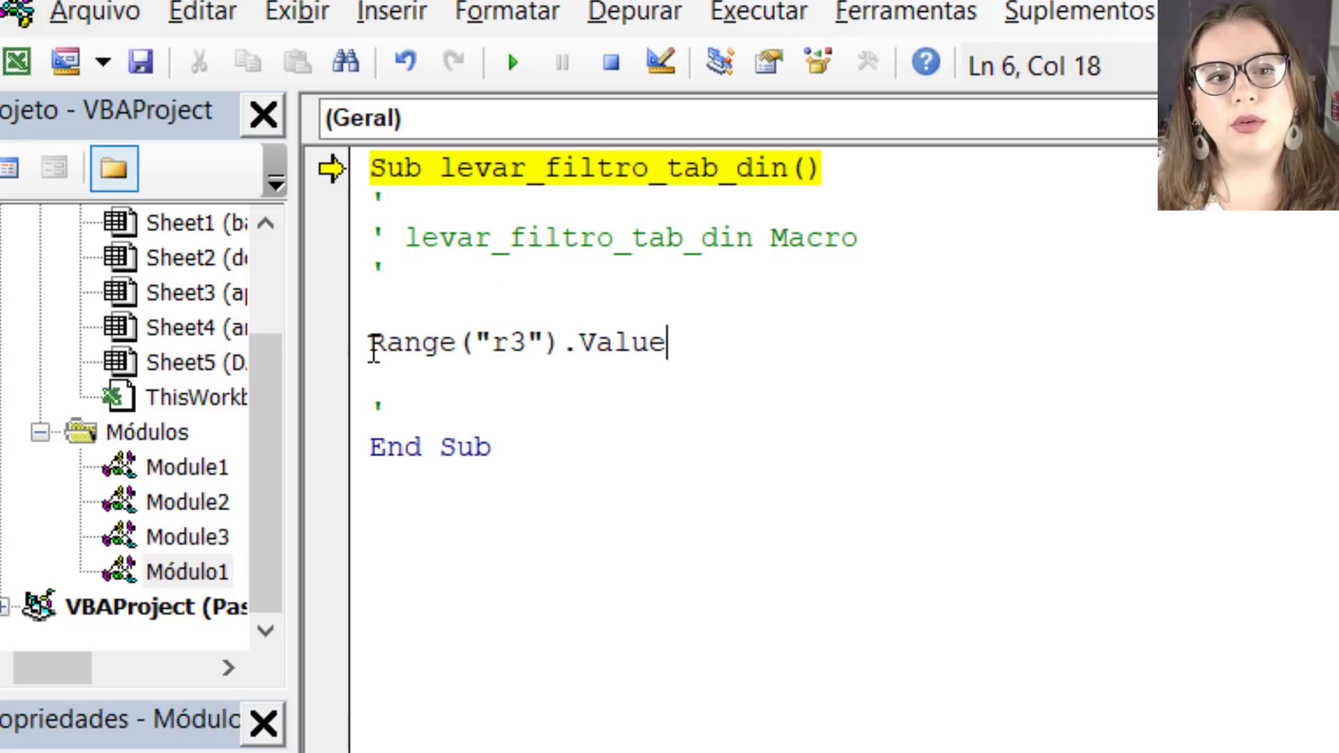
Add an equals sign and paste a copy of Range("r3").Value after it, then switch to Excel.
{"action": "left_click_drag", "start_coordinate": [373, 353], "coordinate": [697, 351]}
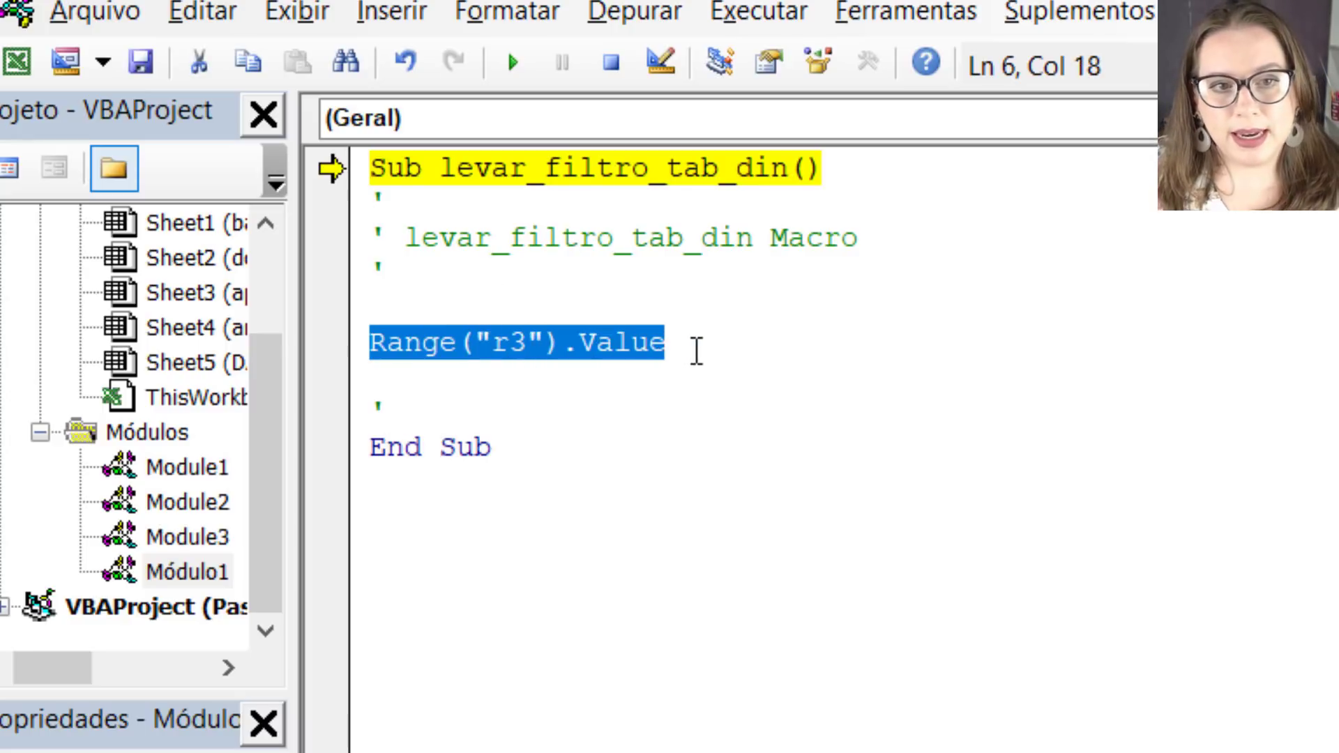
{"action": "left_click", "coordinate": [697, 351]}
{"action": "type", "text": "="}
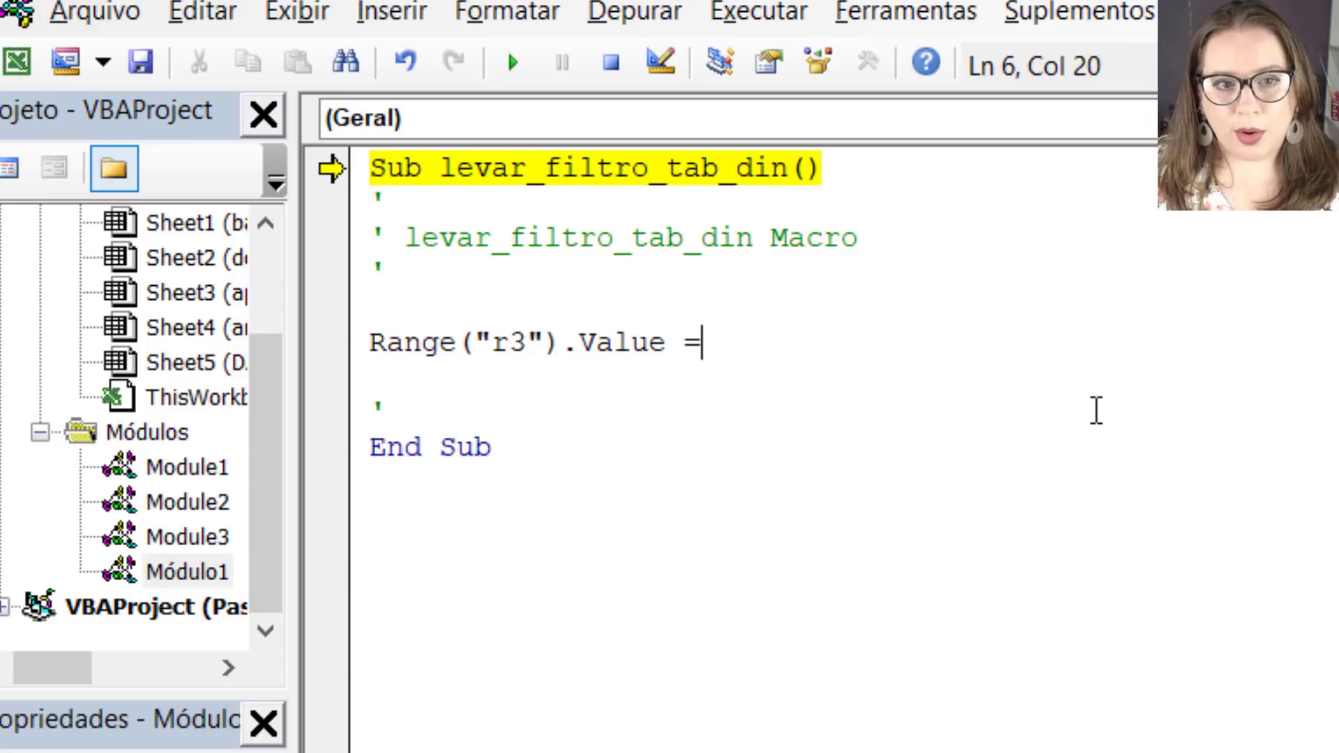
{"action": "left_click_drag", "start_coordinate": [373, 352], "coordinate": [666, 340]}
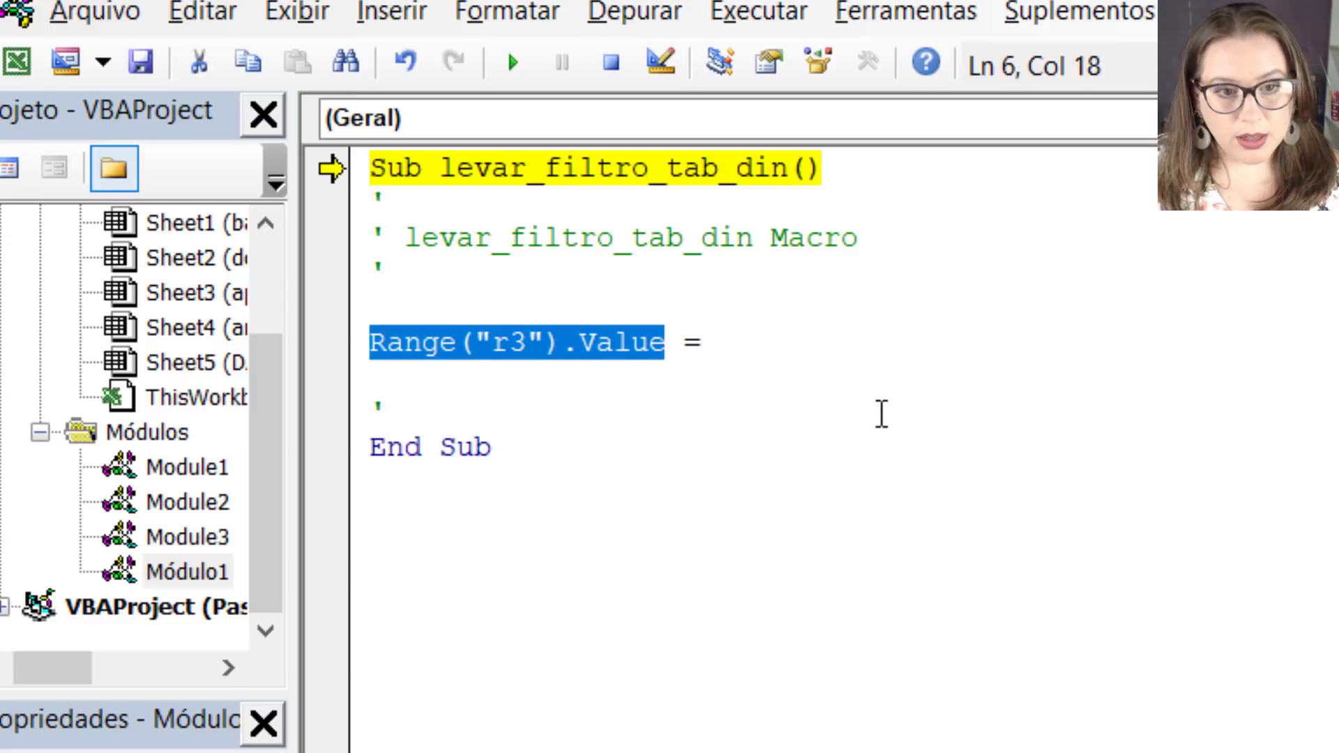
{"action": "key", "text": "ctrl+c"}
{"action": "left_click", "coordinate": [953, 408]}
{"action": "left_click", "coordinate": [963, 342]}
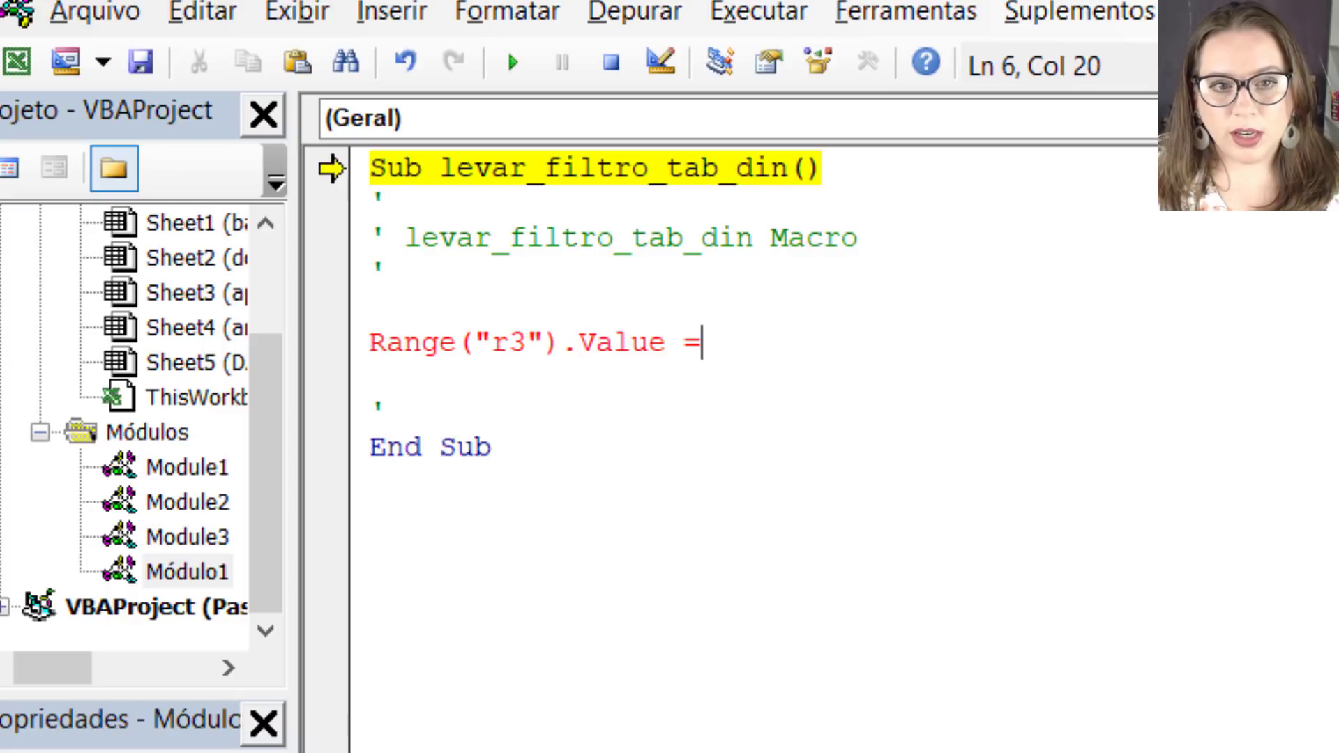
{"action": "key", "text": "ctrl+v"}
{"action": "key", "text": "alt+Tab"}
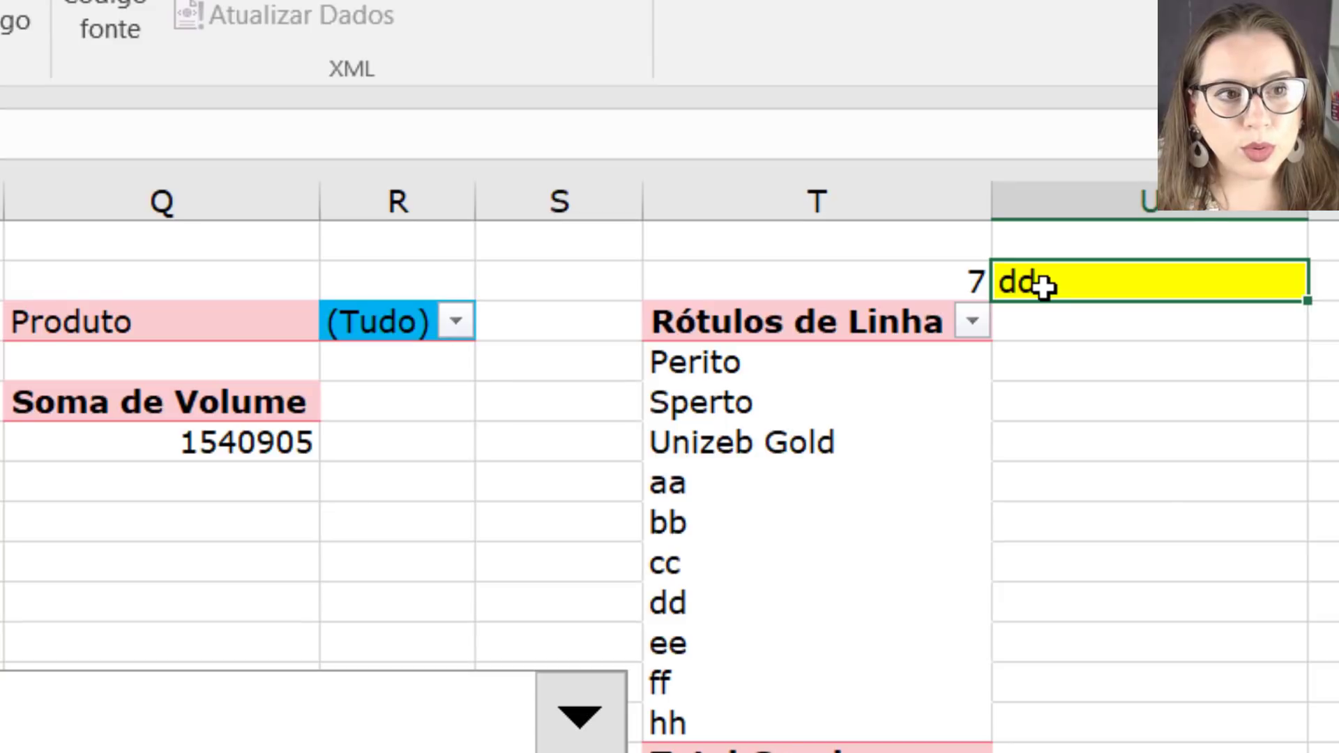
In the macro, replace r3 with u2 in the pasted Range reference.
{"action": "key", "text": "alt+Tab"}
{"action": "left_click_drag", "start_coordinate": [632, 341], "coordinate": [667, 337]}
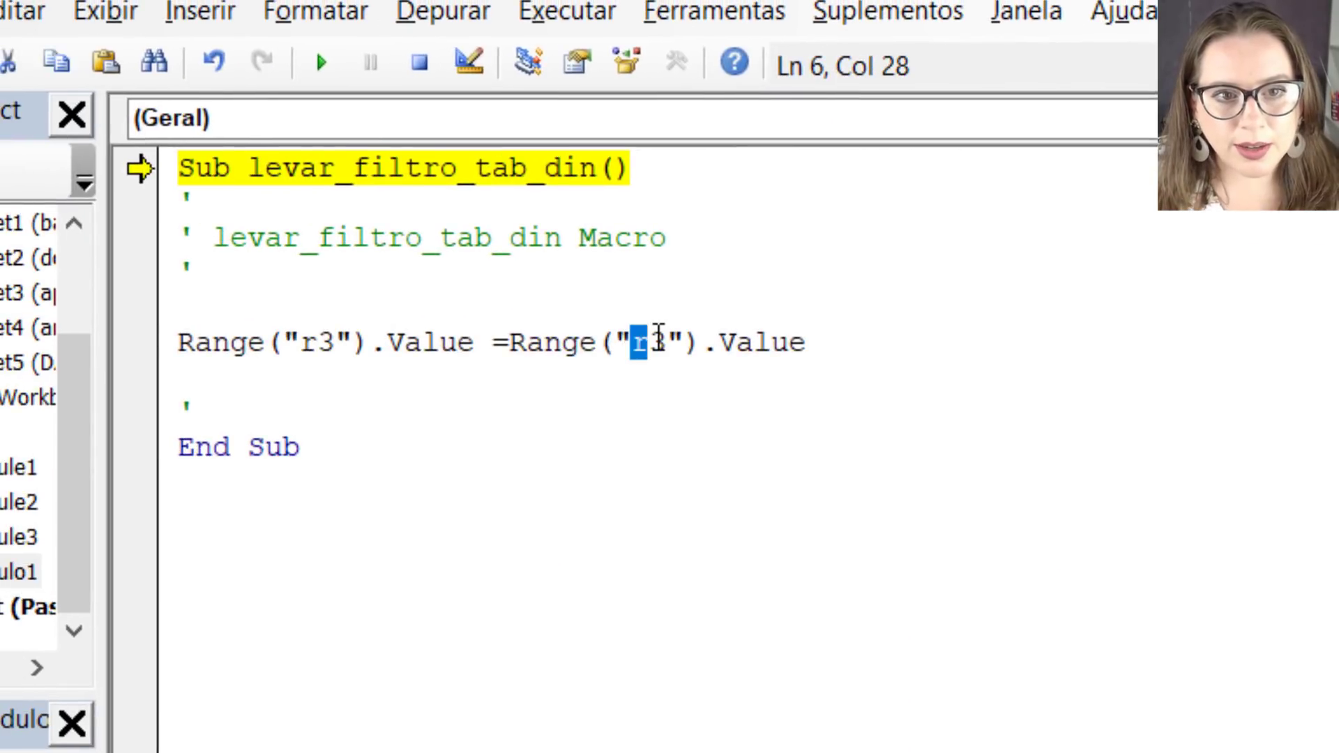
{"action": "type", "text": "u2"}
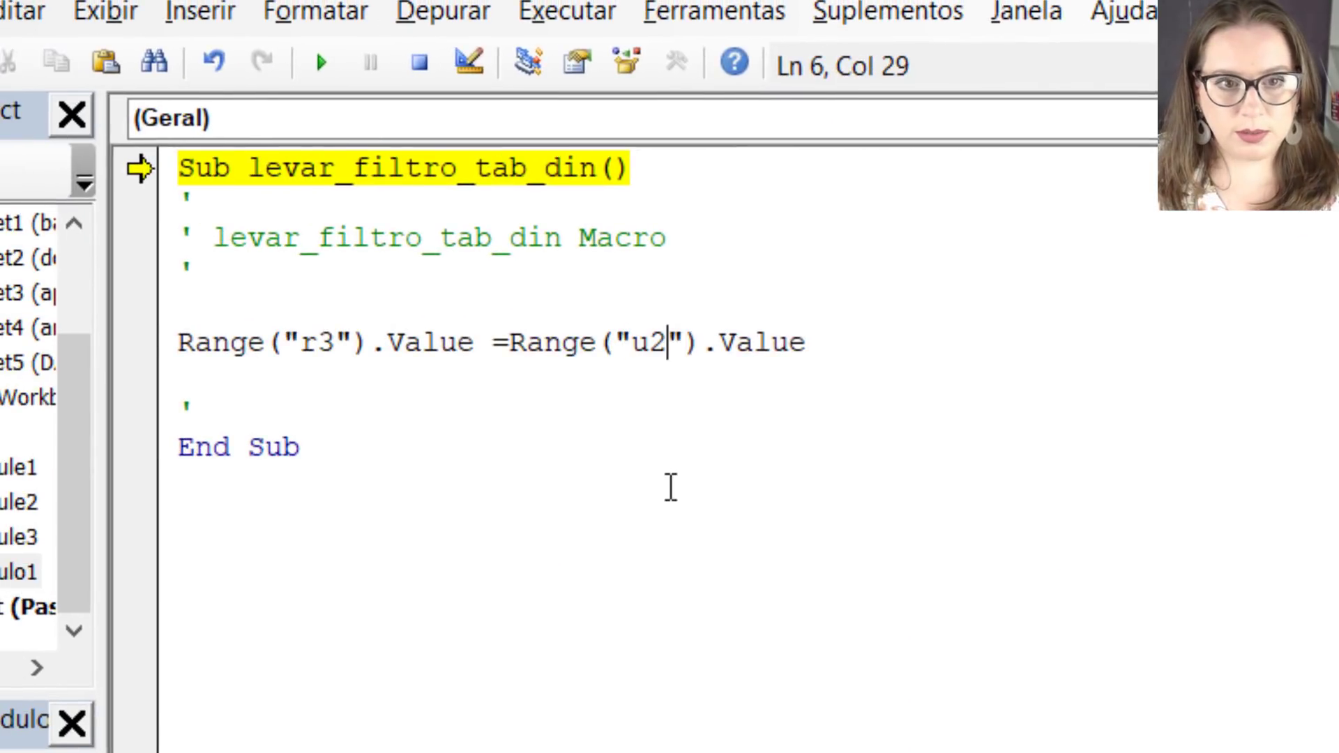
{"action": "left_click", "coordinate": [673, 486]}
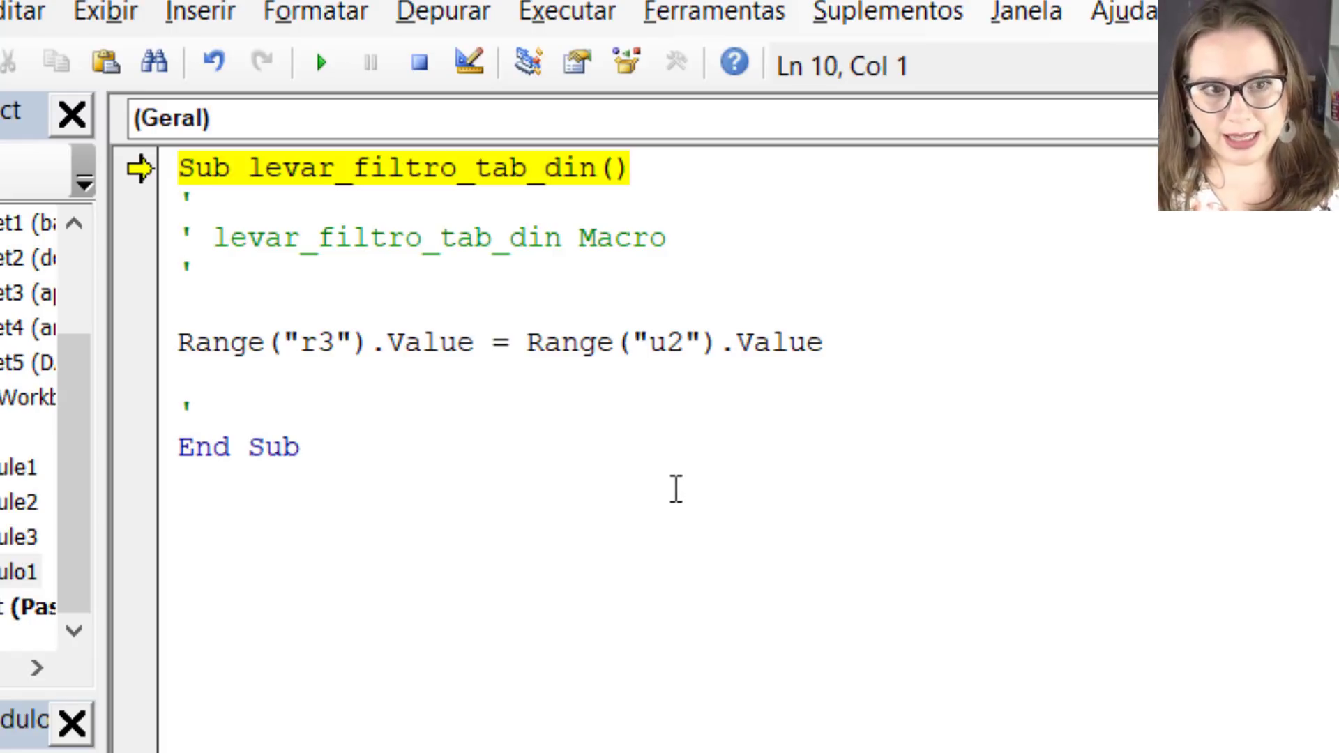
Review the finished Range("r3").Value macro line and return to the worksheet.
{"action": "left_click", "coordinate": [179, 354]}
{"action": "left_click_drag", "start_coordinate": [179, 354], "coordinate": [905, 335]}
{"action": "left_click", "coordinate": [973, 484]}
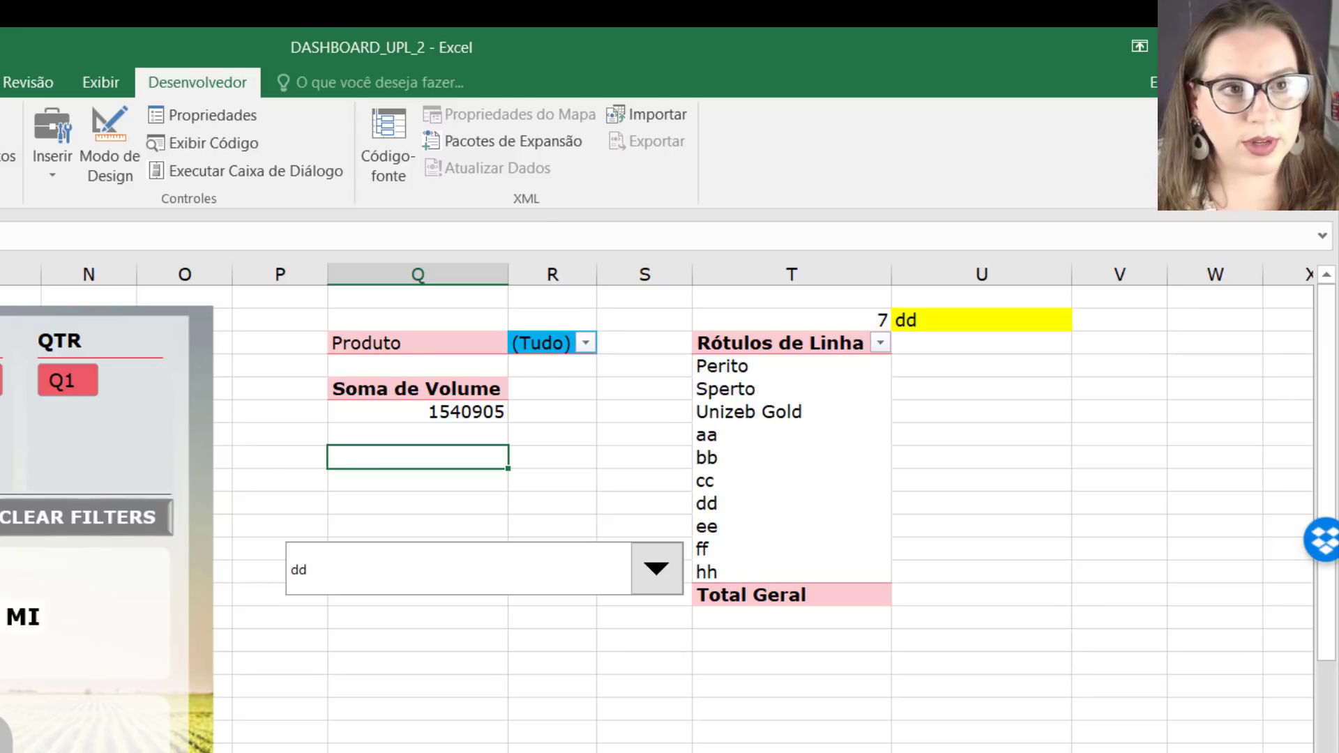
{"action": "left_click", "coordinate": [281, 472]}
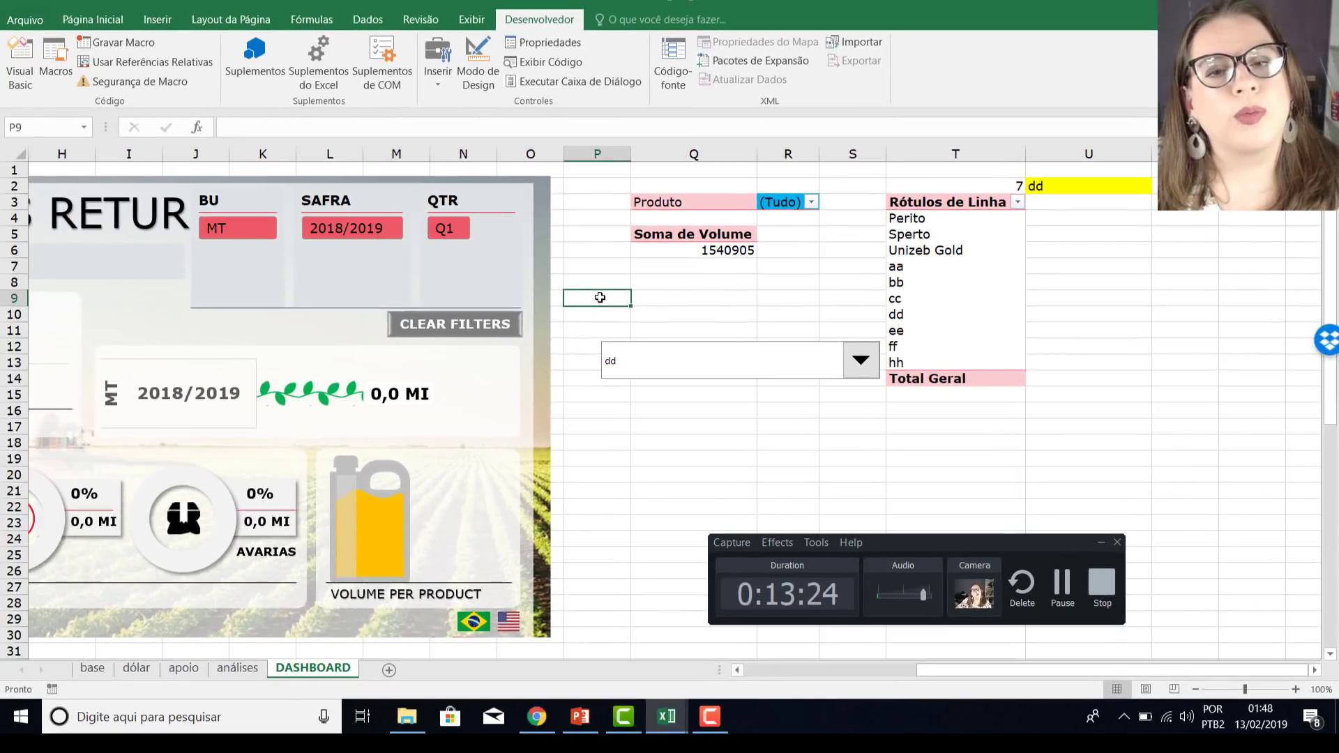
{"action": "left_click", "coordinate": [24, 20]}
{"action": "left_click", "coordinate": [62, 177]}
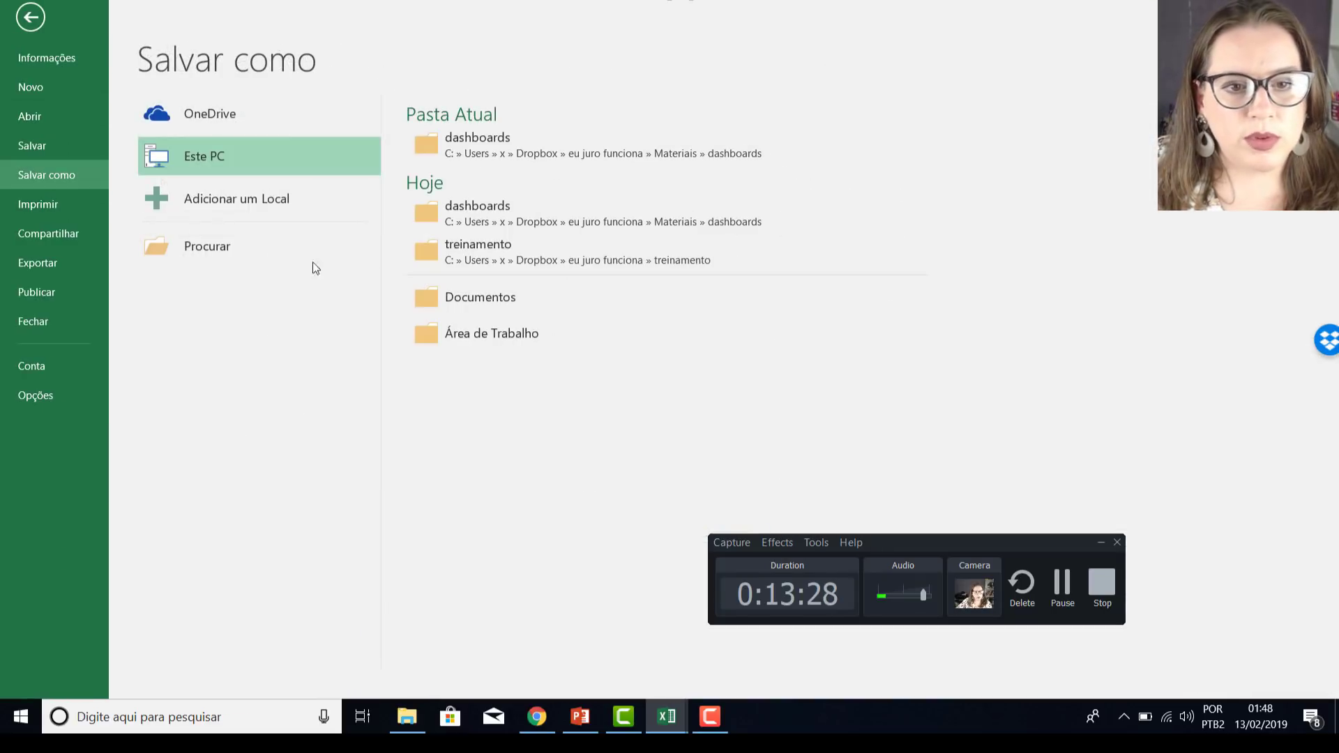
{"action": "left_click", "coordinate": [213, 249]}
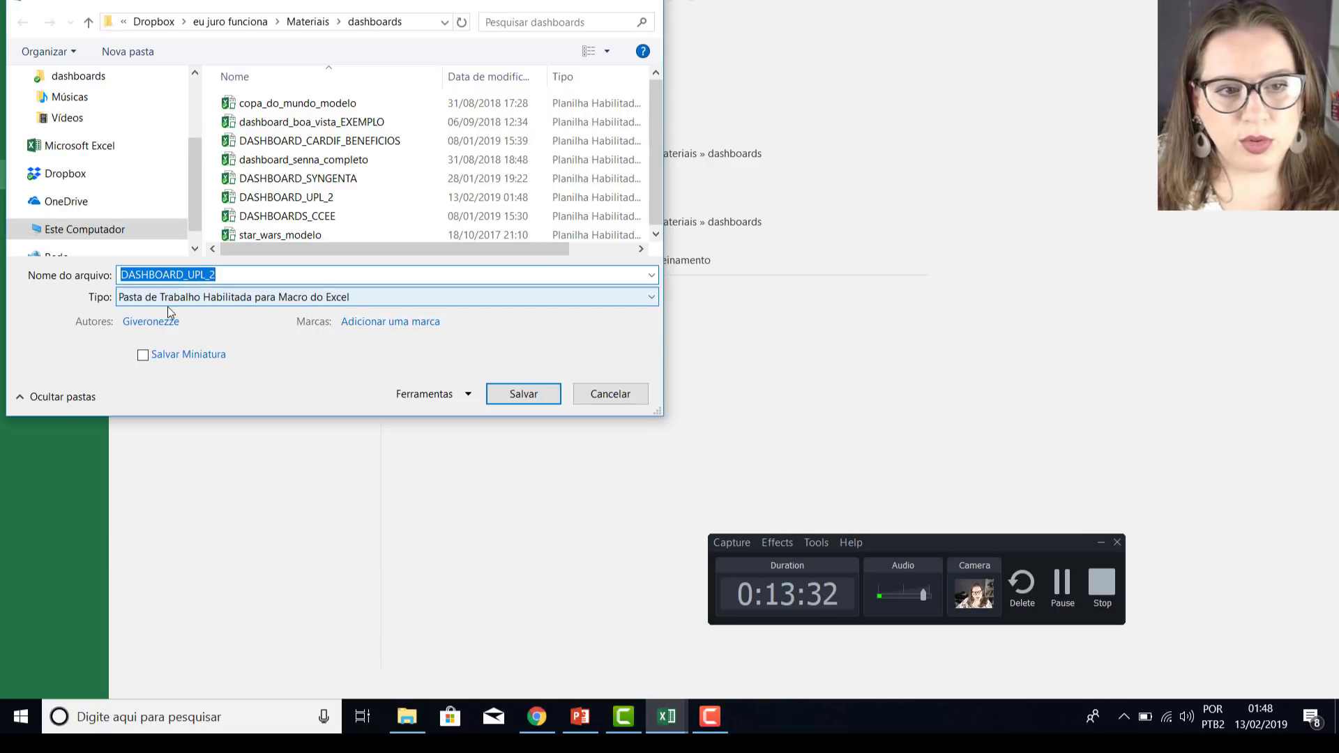
{"action": "left_click", "coordinate": [284, 300]}
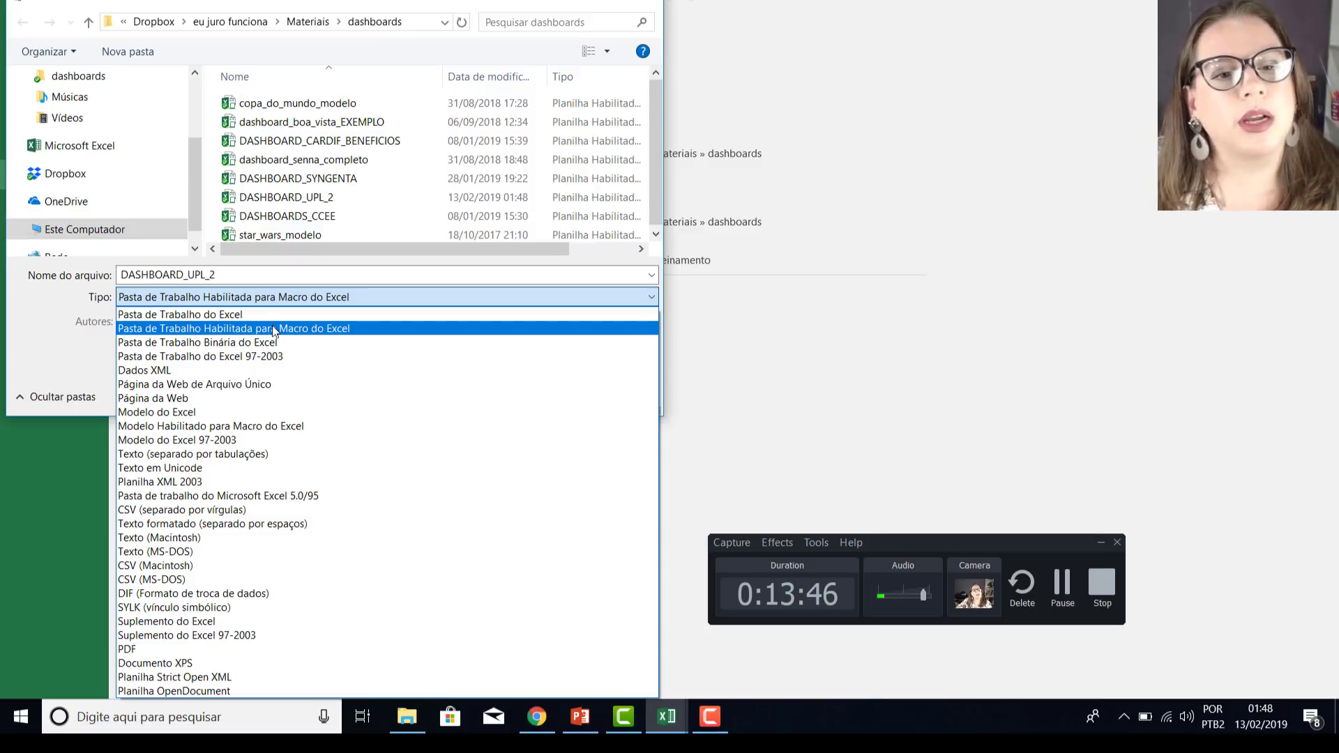
{"action": "left_click", "coordinate": [273, 329]}
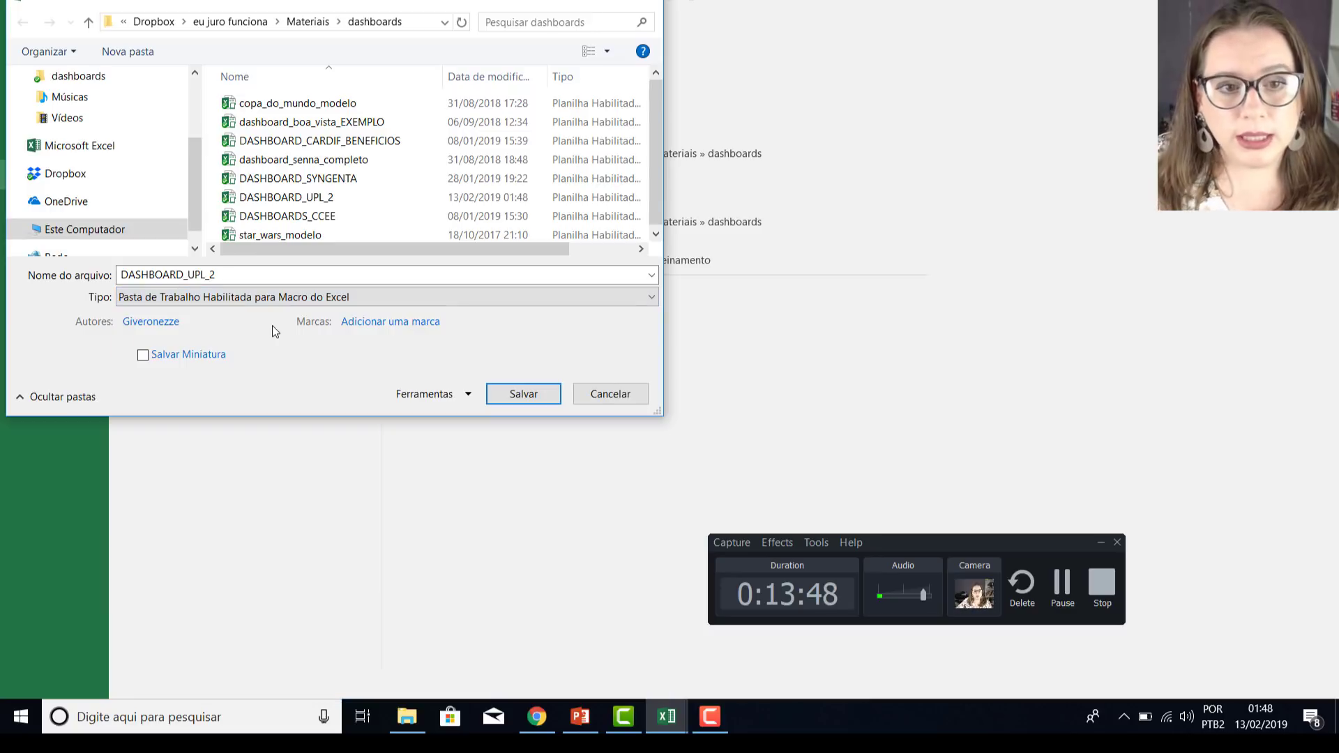
{"action": "left_click", "coordinate": [610, 395]}
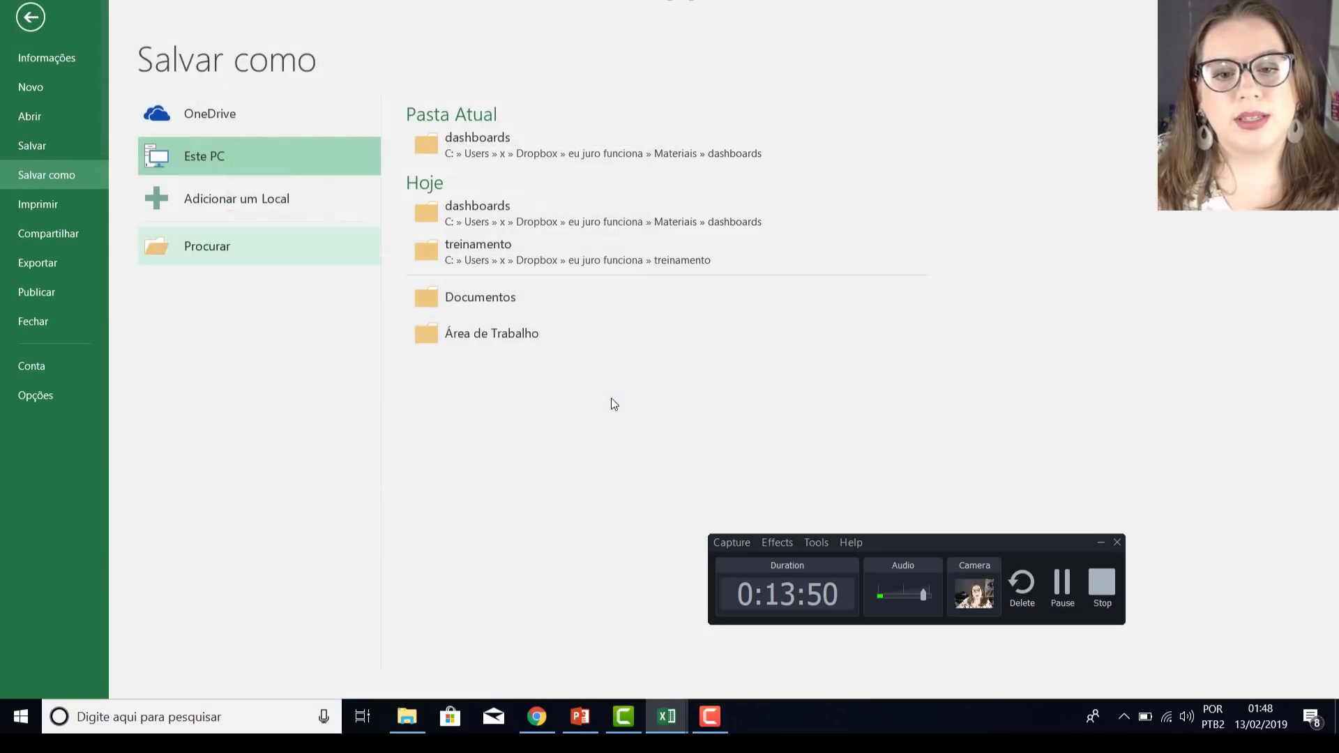
Return to the DASHBOARD sheet in Excel.
{"action": "left_click", "coordinate": [30, 17]}
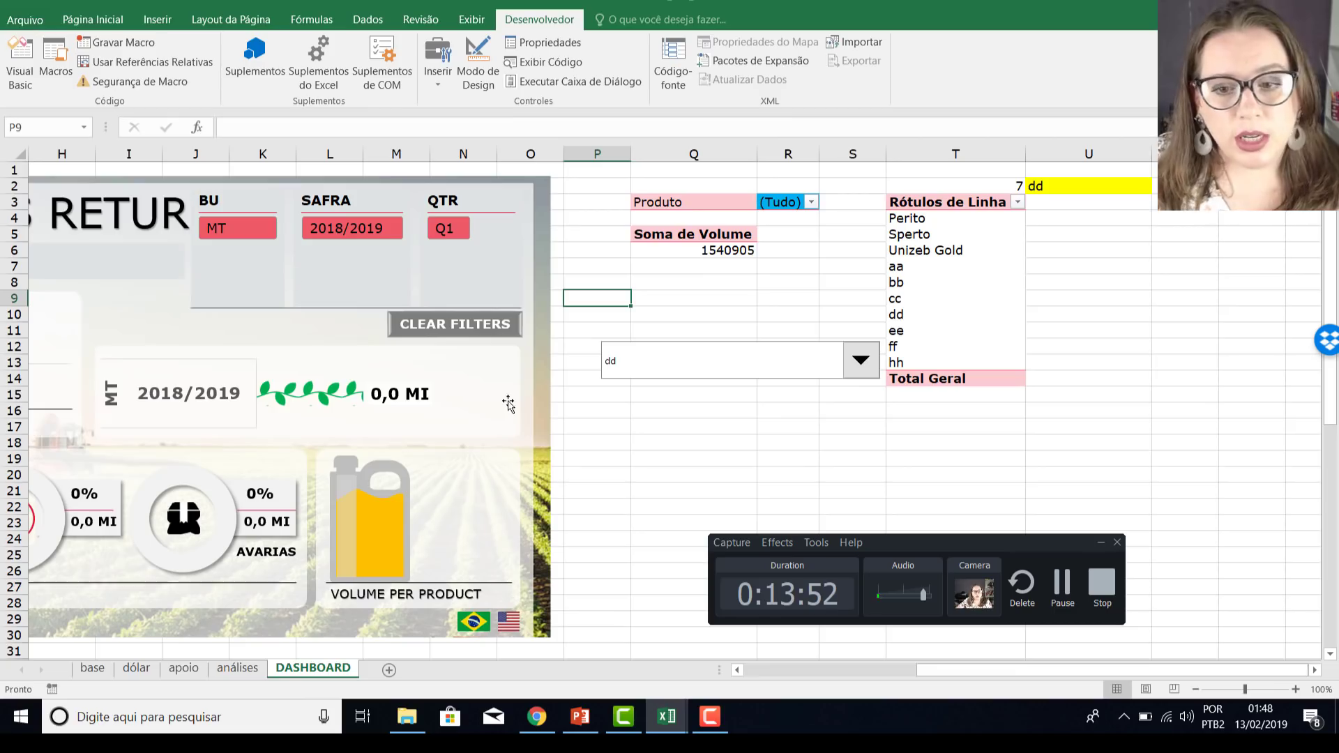
{"action": "left_click", "coordinate": [1101, 543]}
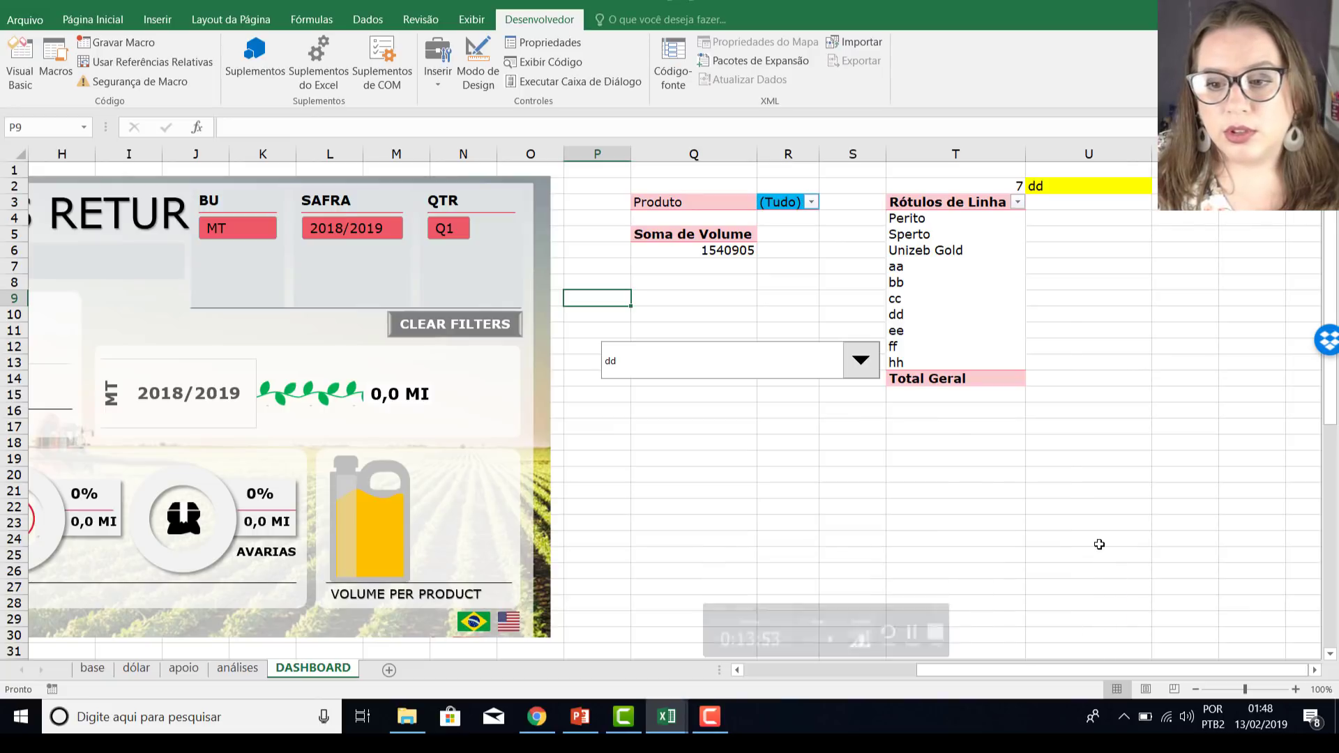
{"action": "left_click", "coordinate": [736, 413]}
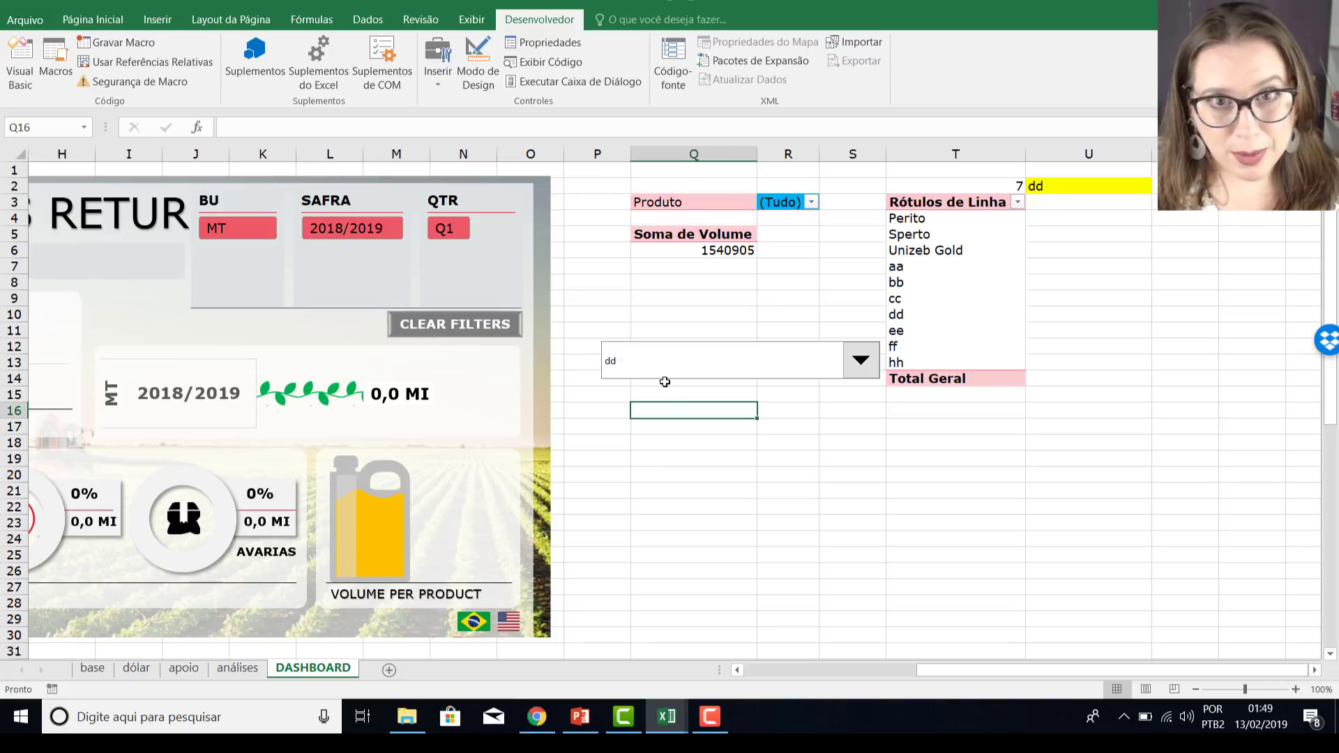
{"action": "left_click", "coordinate": [975, 434]}
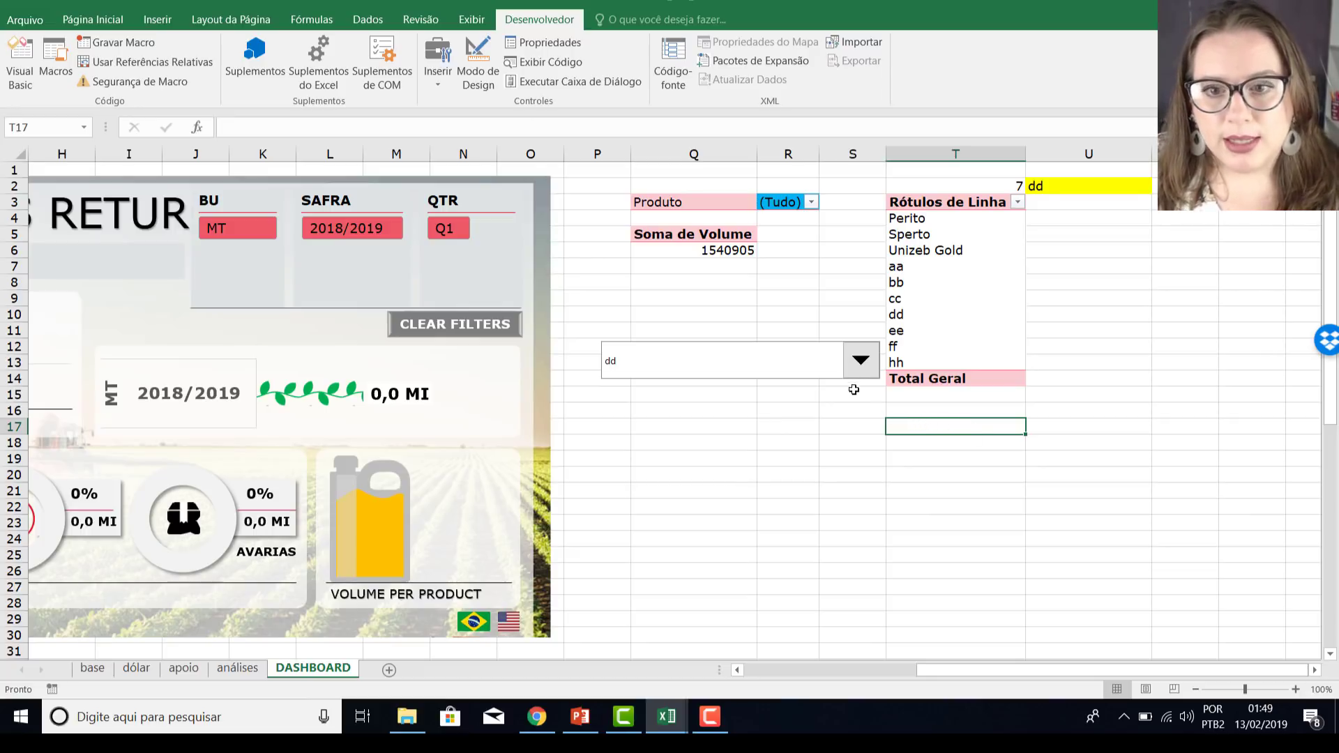
Choose bb, then ee, in the product combo box and bring up its options.
{"action": "left_click", "coordinate": [859, 361]}
{"action": "left_click", "coordinate": [813, 415]}
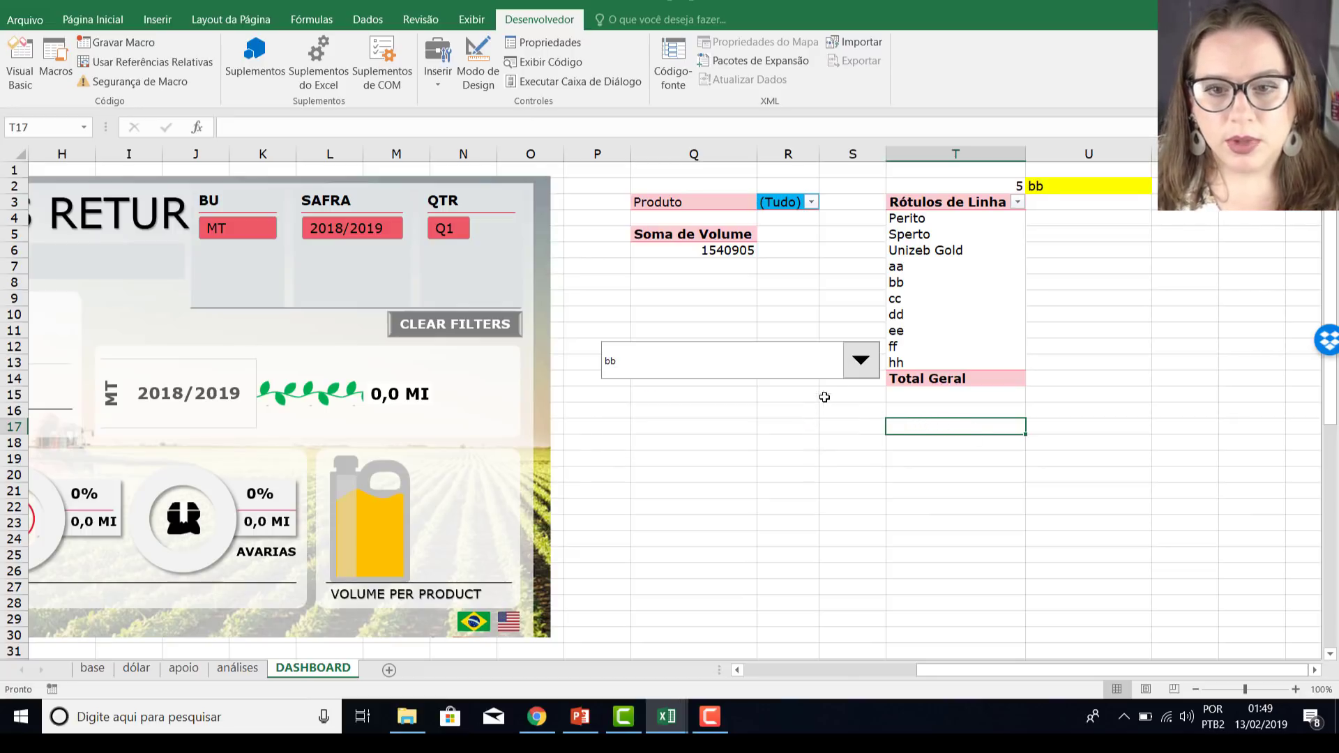
{"action": "left_click", "coordinate": [861, 360]}
{"action": "left_click", "coordinate": [825, 445]}
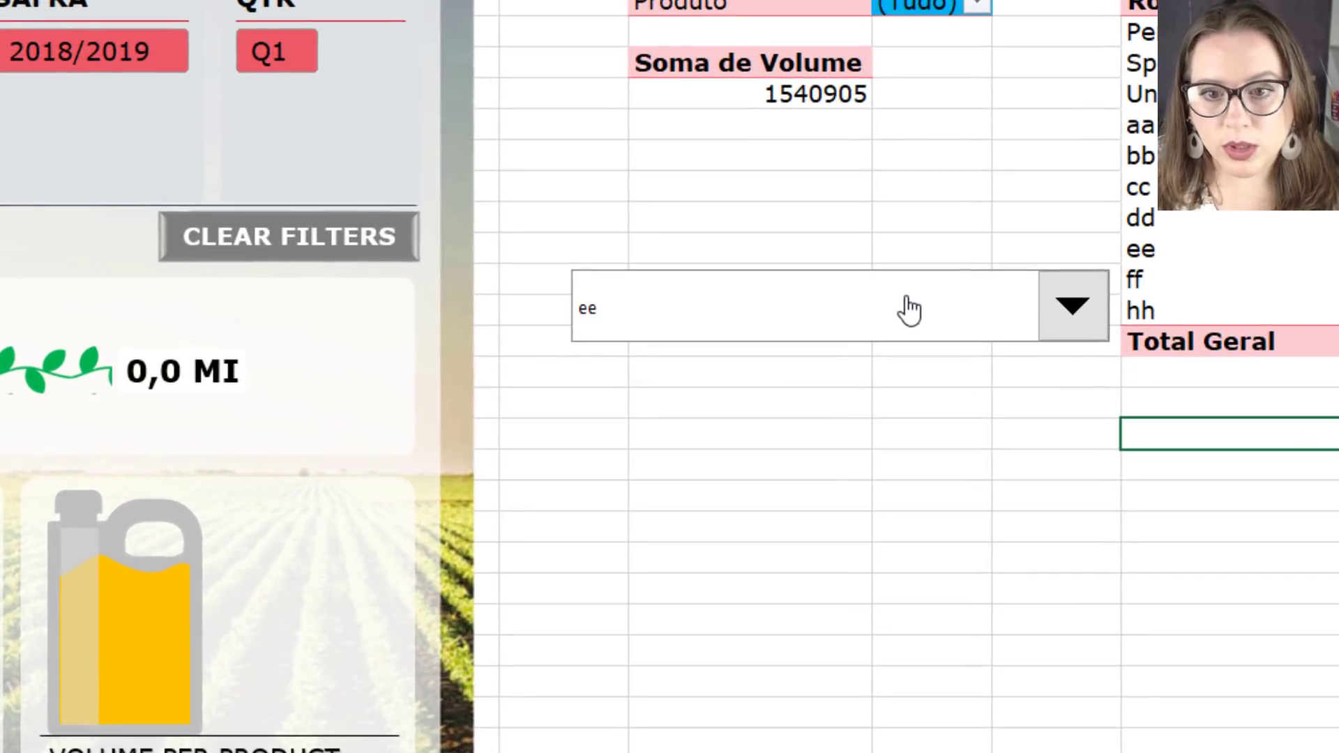
{"action": "right_click", "coordinate": [911, 311]}
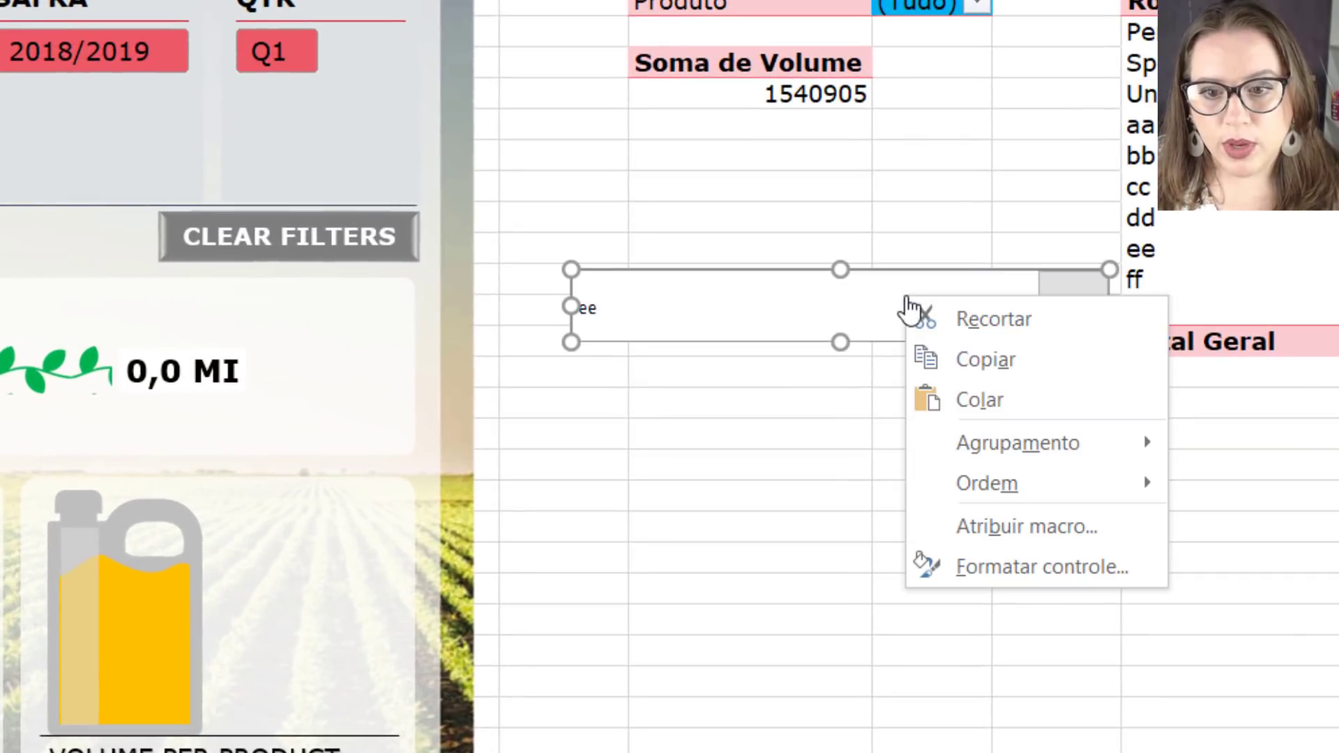
Assign the levar_filtro_tab_din macro to the product combo box.
{"action": "left_click", "coordinate": [990, 538]}
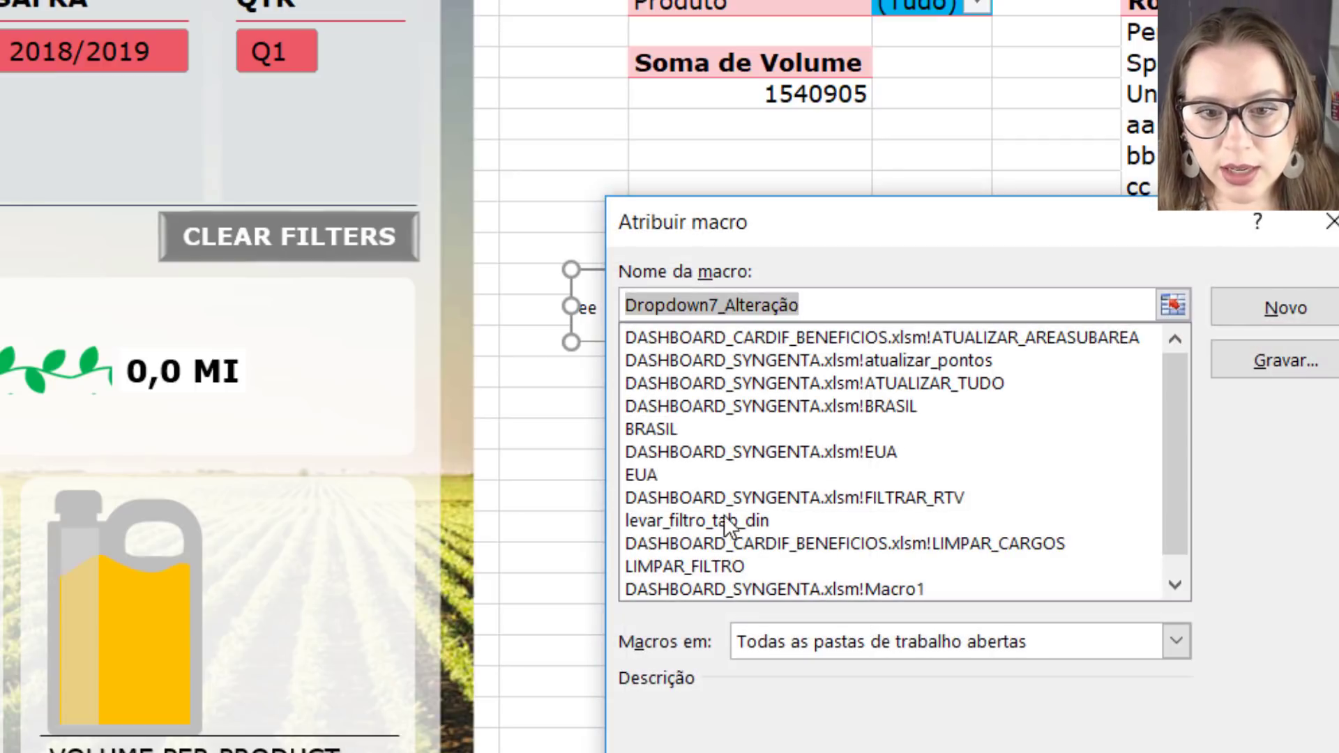
{"action": "left_click", "coordinate": [675, 520]}
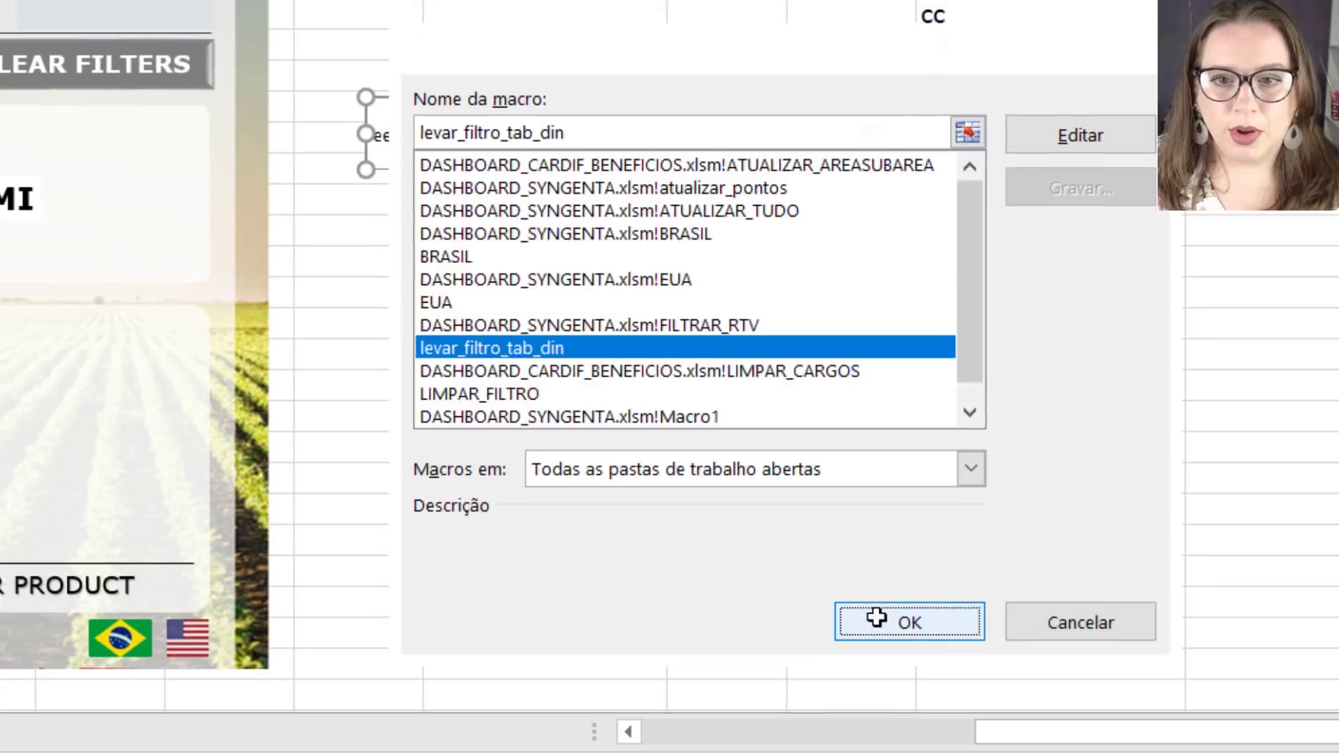
{"action": "left_click", "coordinate": [951, 687]}
{"action": "left_click", "coordinate": [955, 323]}
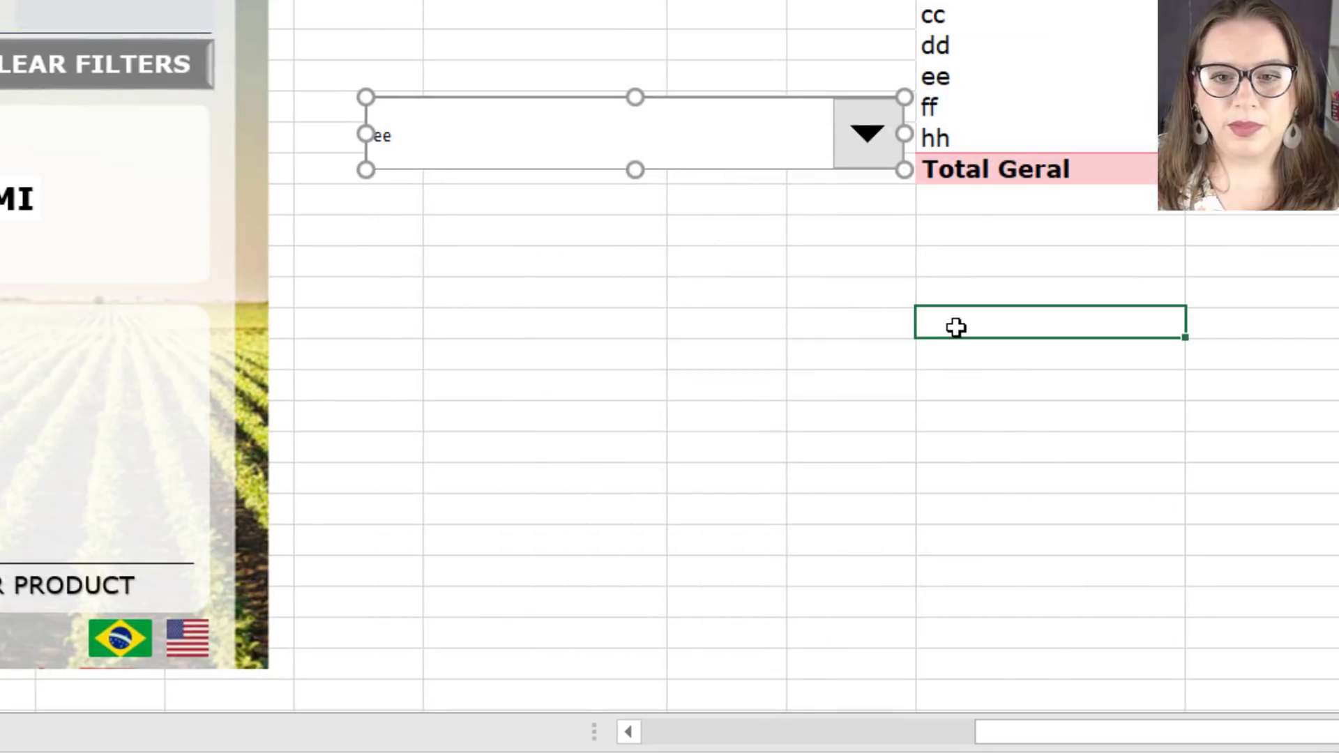
Test the macro by choosing ee, Perito, cc and ee in the combo box.
{"action": "left_click", "coordinate": [869, 140]}
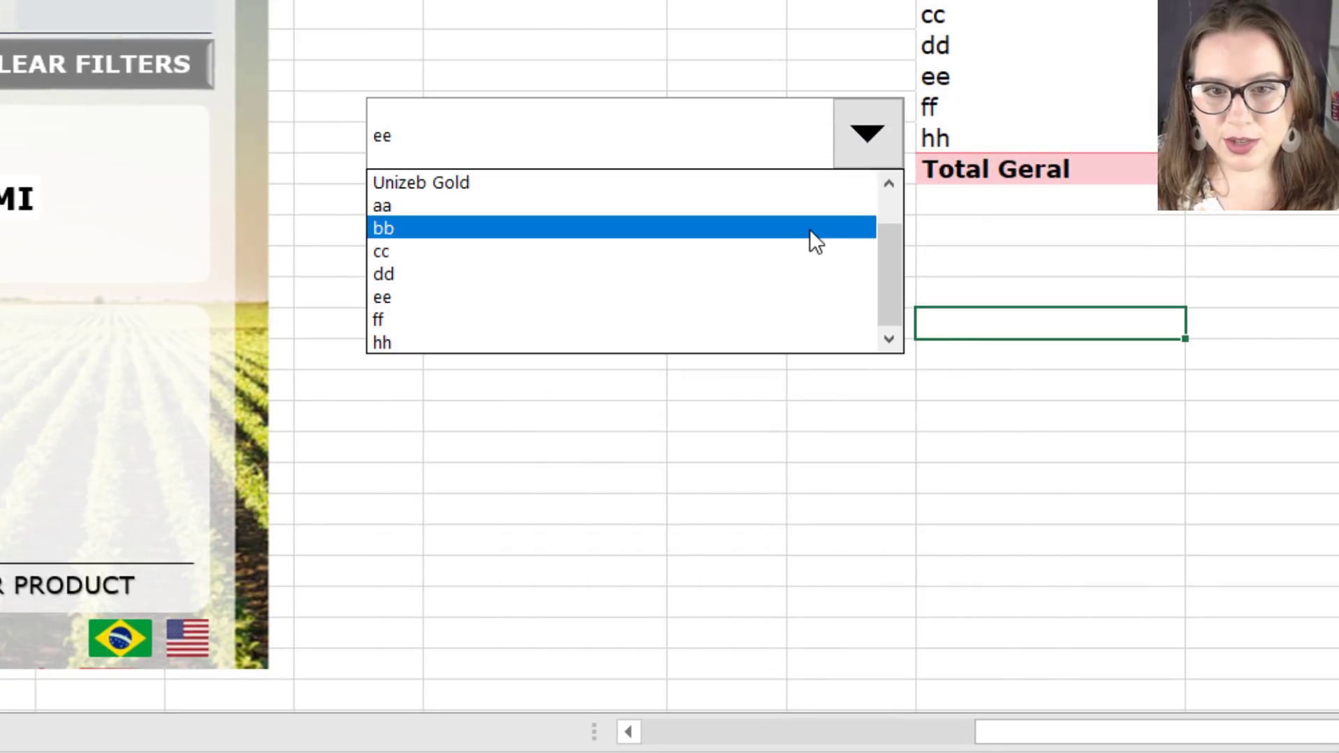
{"action": "key", "text": "Escape"}
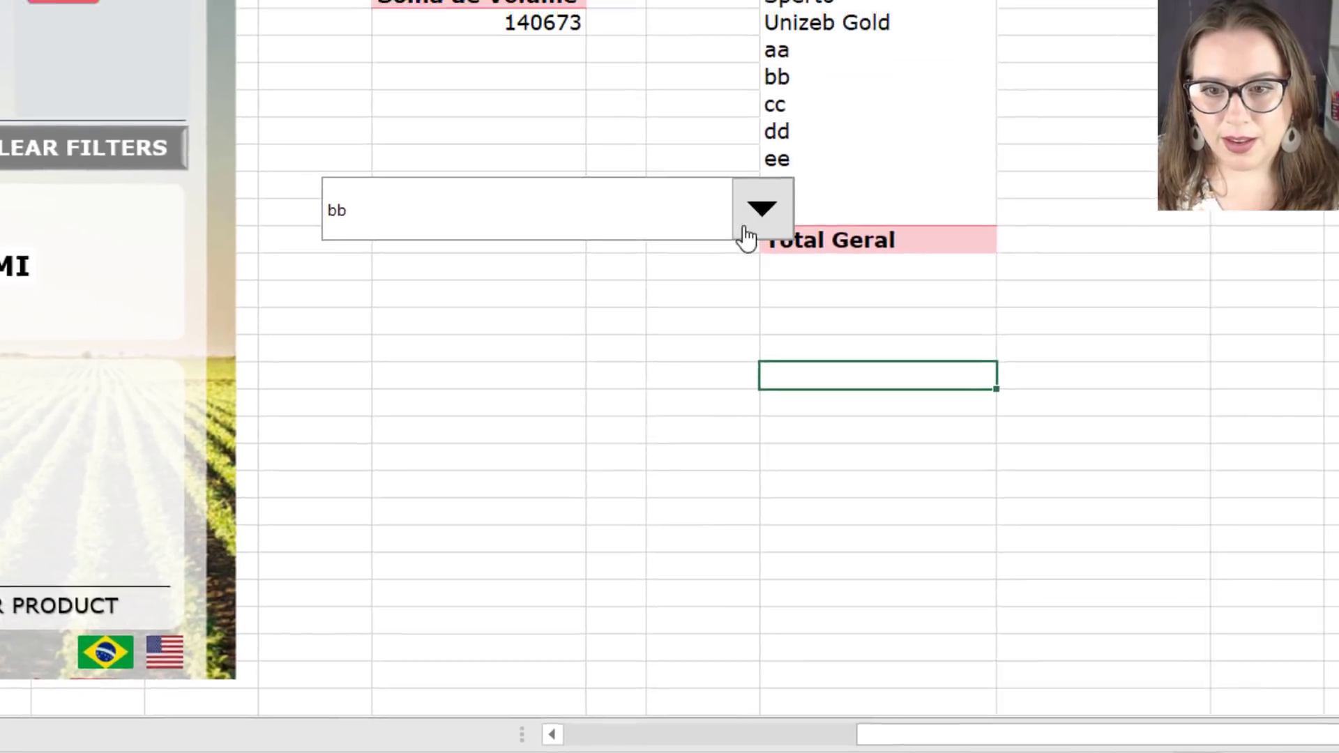
{"action": "left_click", "coordinate": [625, 305]}
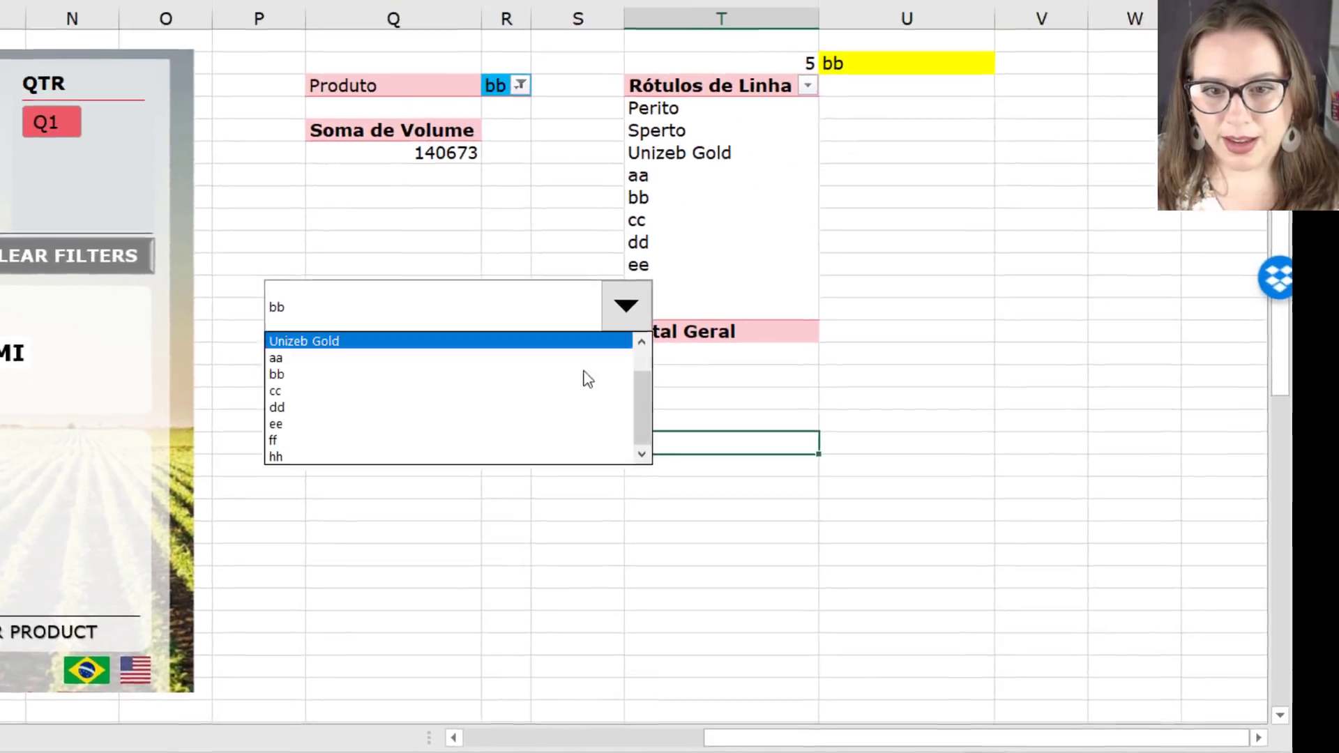
{"action": "left_click", "coordinate": [562, 426]}
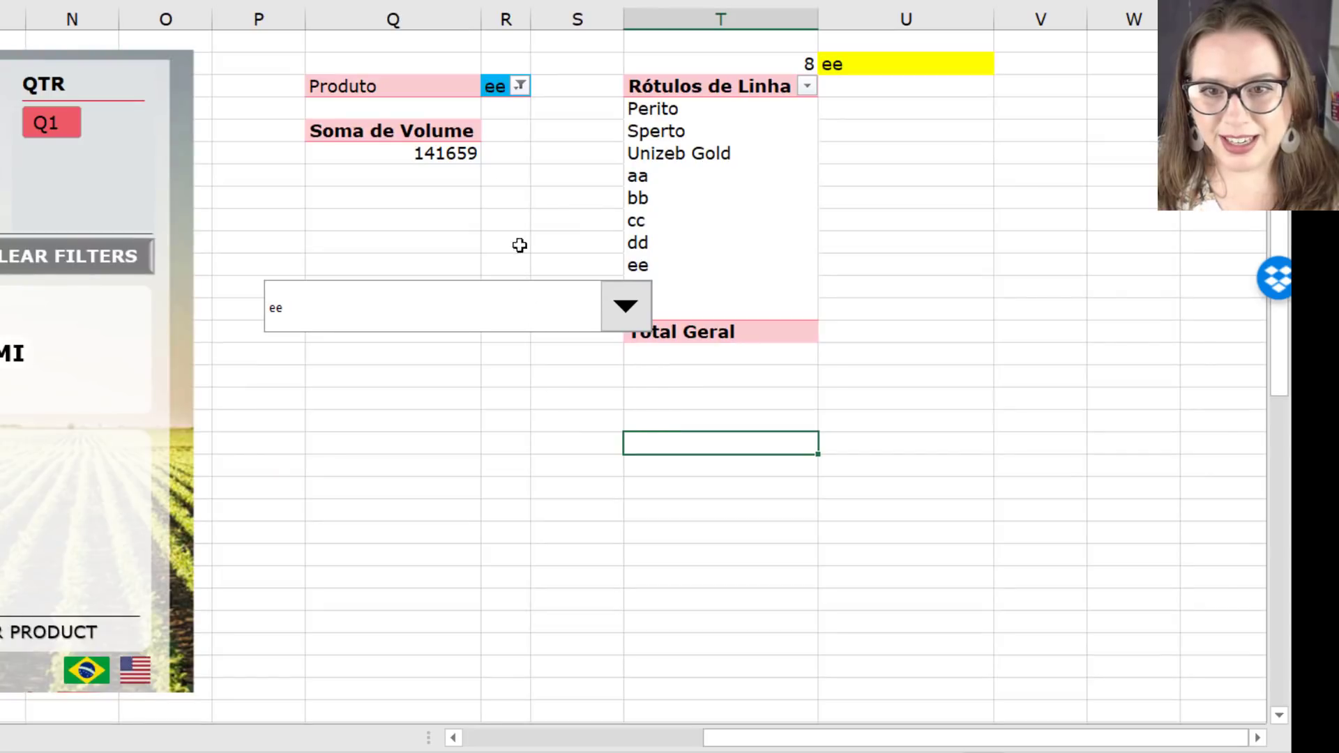
{"action": "left_click", "coordinate": [627, 300]}
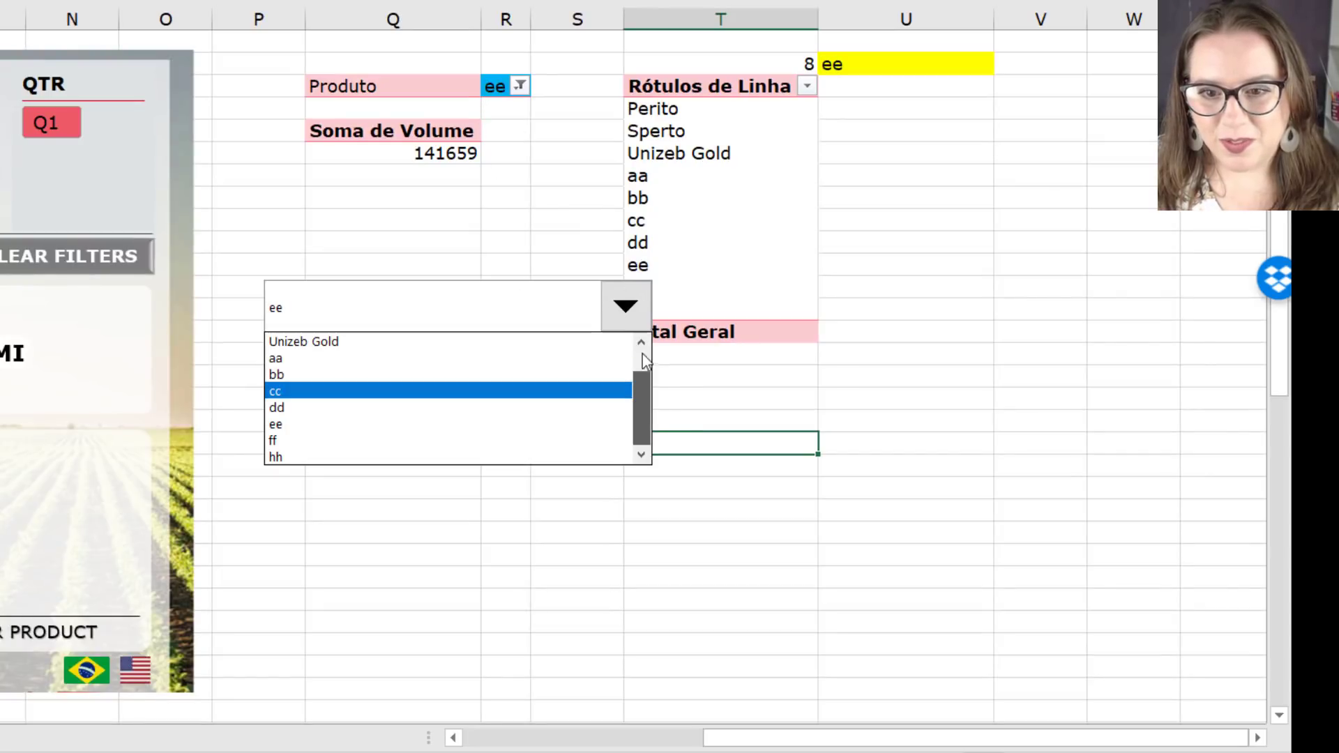
{"action": "left_click", "coordinate": [465, 344]}
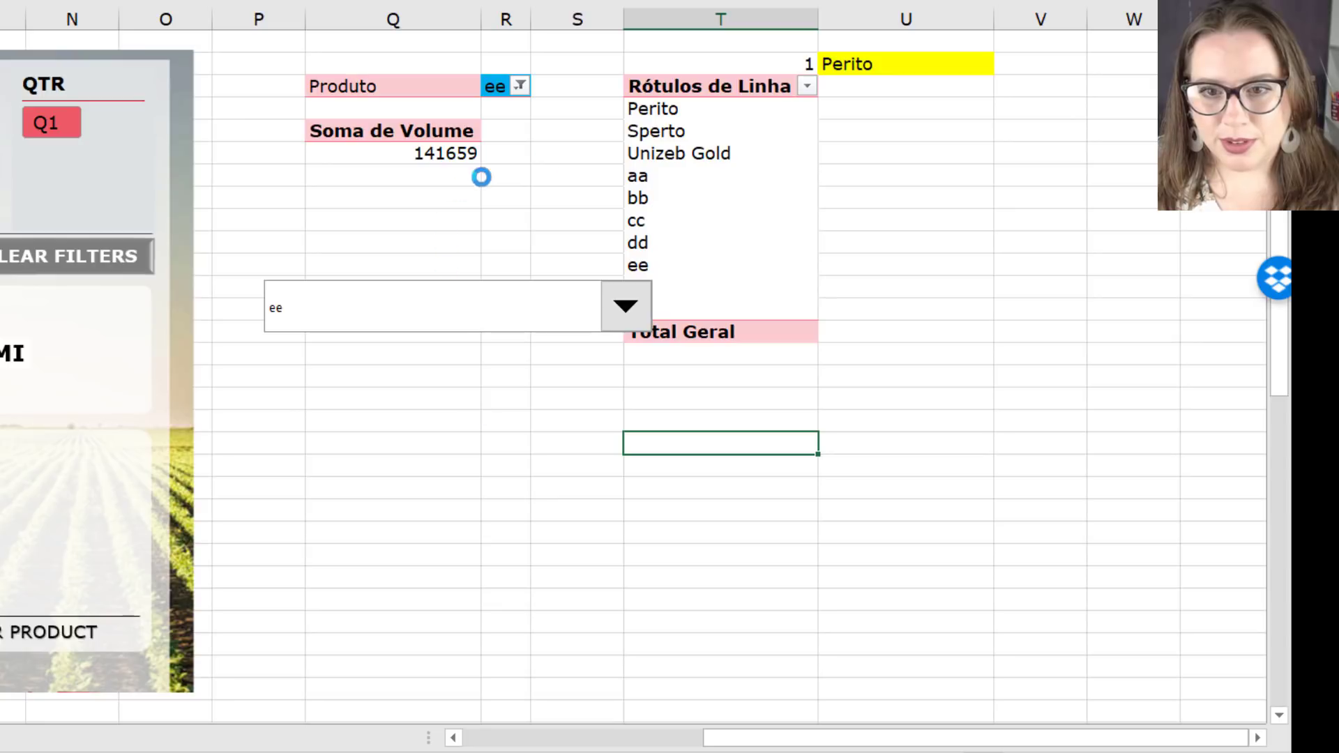
{"action": "left_click", "coordinate": [623, 308]}
{"action": "left_click", "coordinate": [563, 421]}
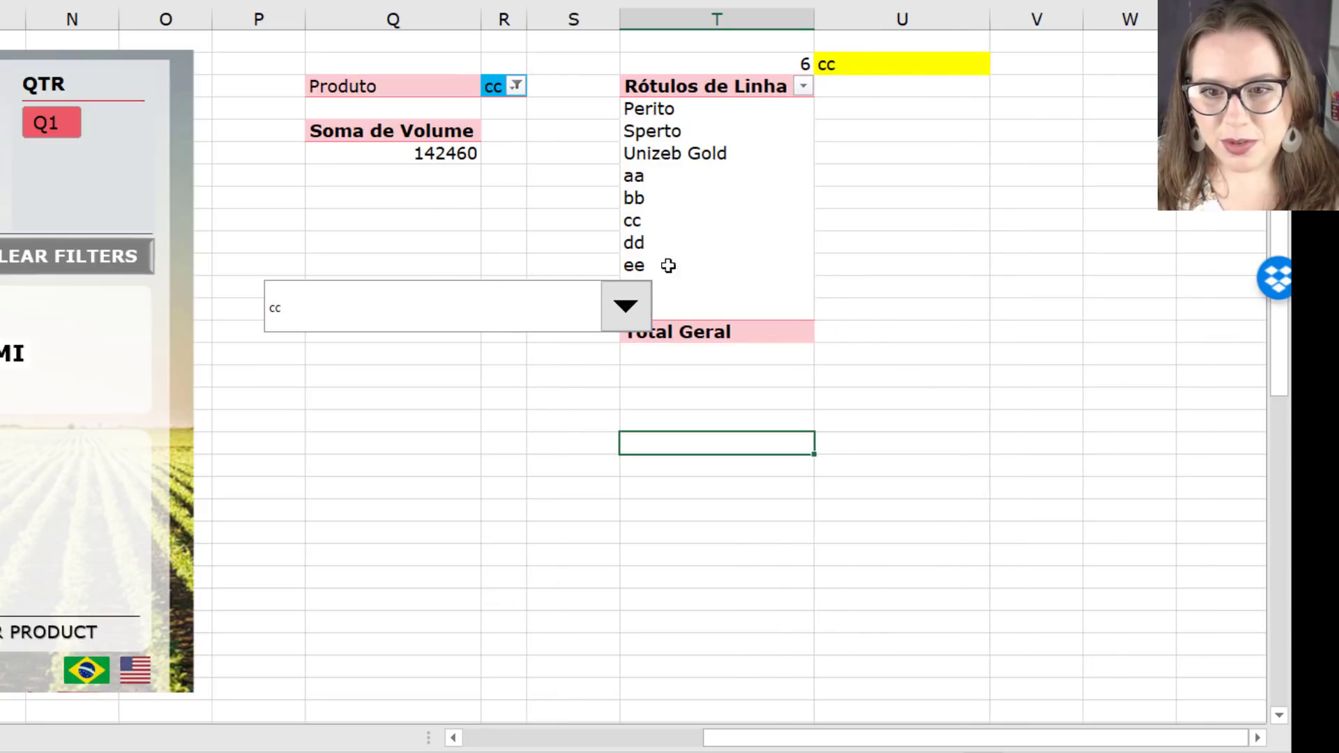
{"action": "left_click", "coordinate": [629, 311]}
{"action": "left_click", "coordinate": [535, 422]}
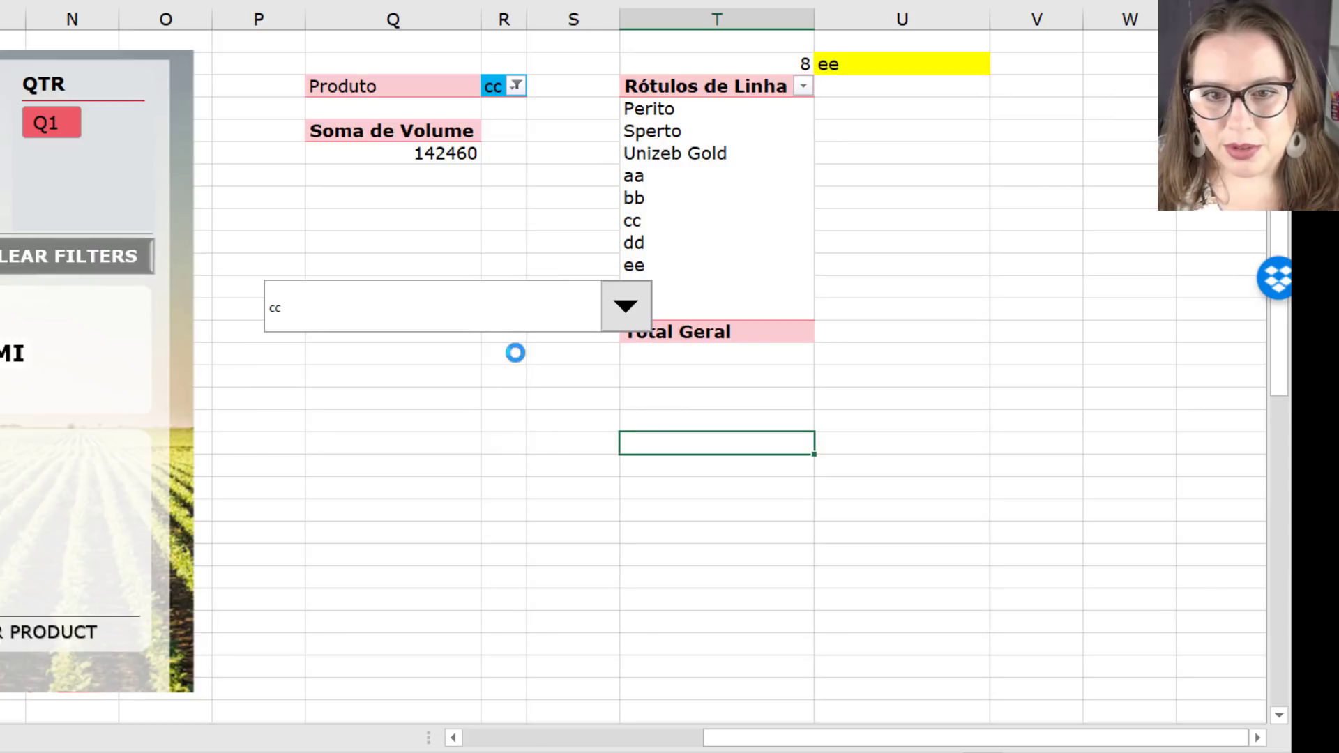
Narrow the product combo box and move it beside the oil jug on the card.
{"action": "right_click", "coordinate": [416, 312]}
{"action": "key", "text": "Escape"}
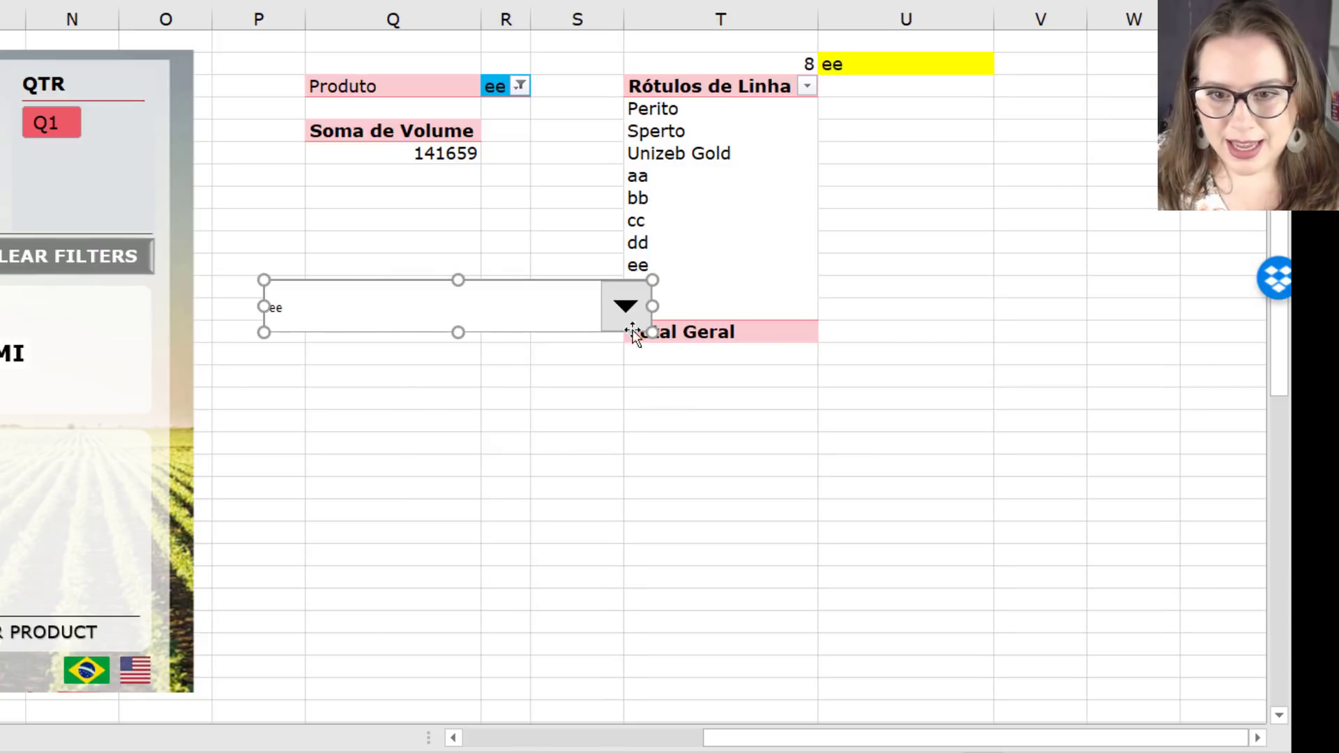
{"action": "left_click_drag", "start_coordinate": [517, 320], "coordinate": [388, 321]}
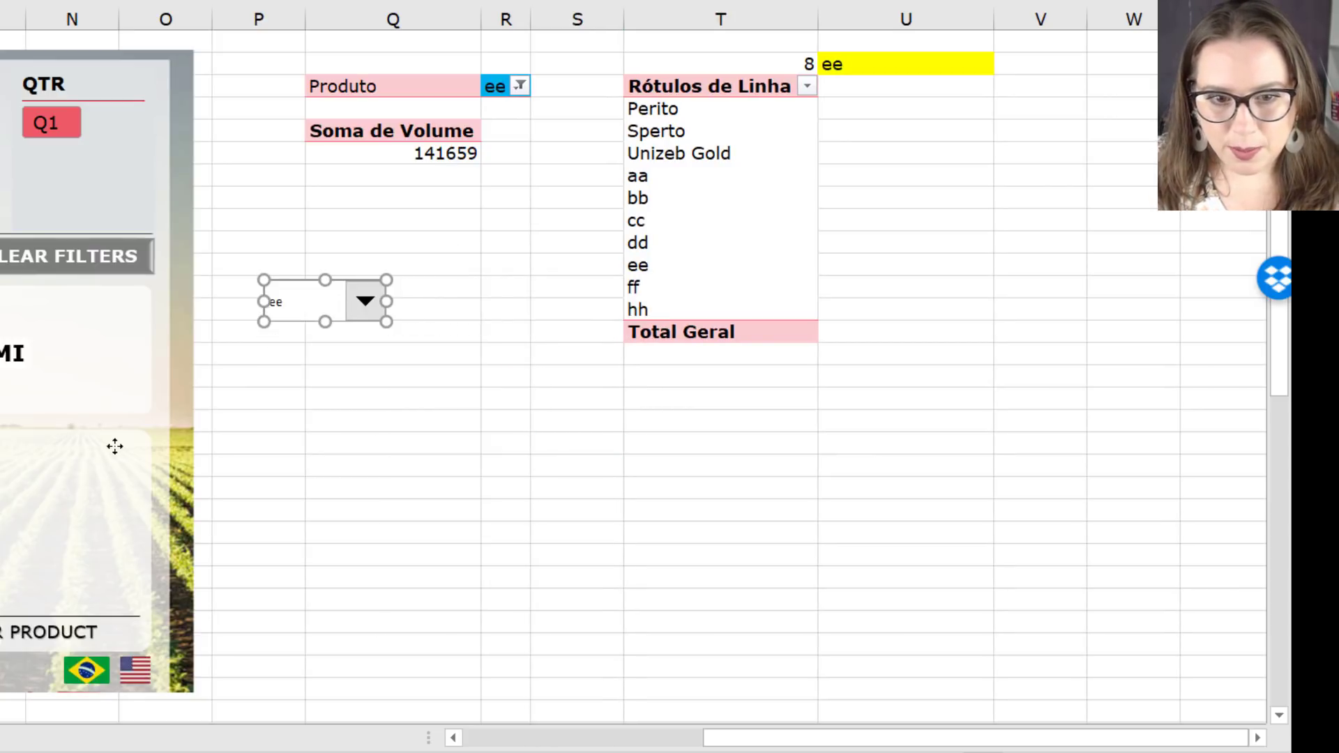
{"action": "left_click_drag", "start_coordinate": [115, 447], "coordinate": [98, 466]}
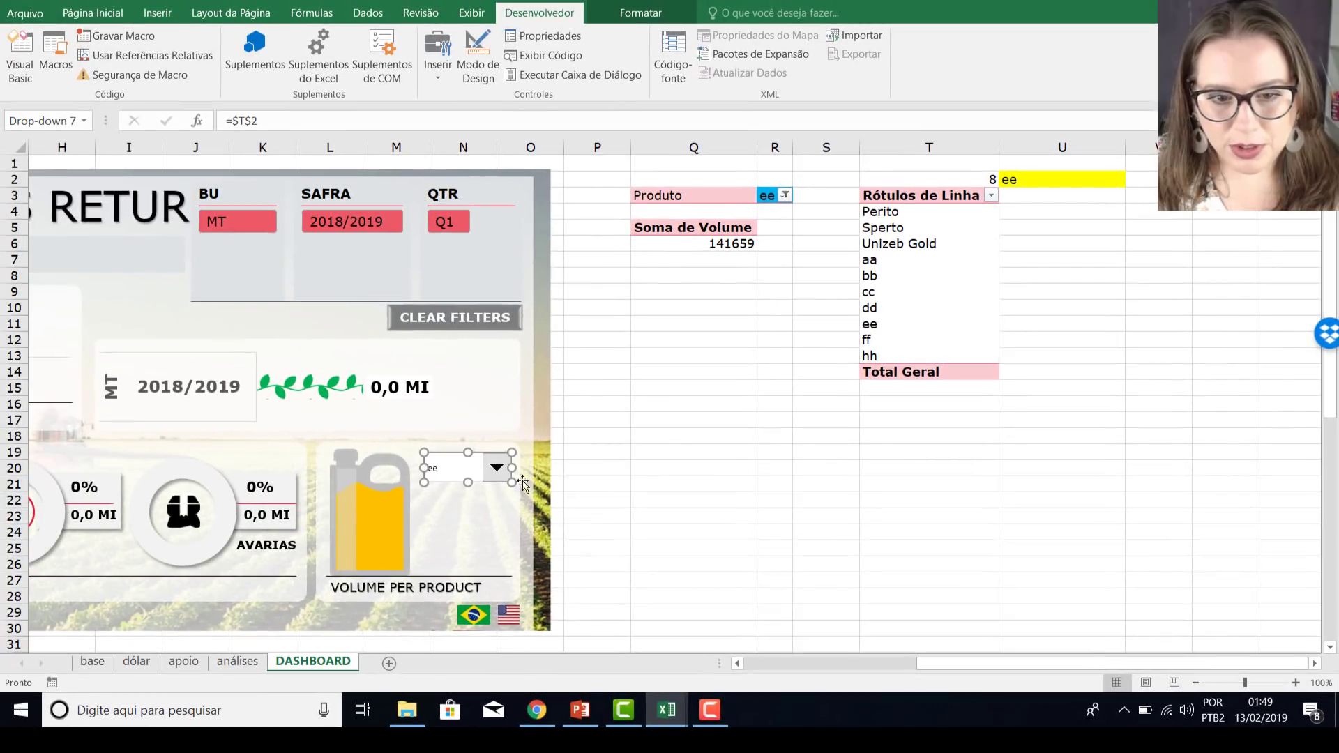
{"action": "left_click", "coordinate": [678, 368]}
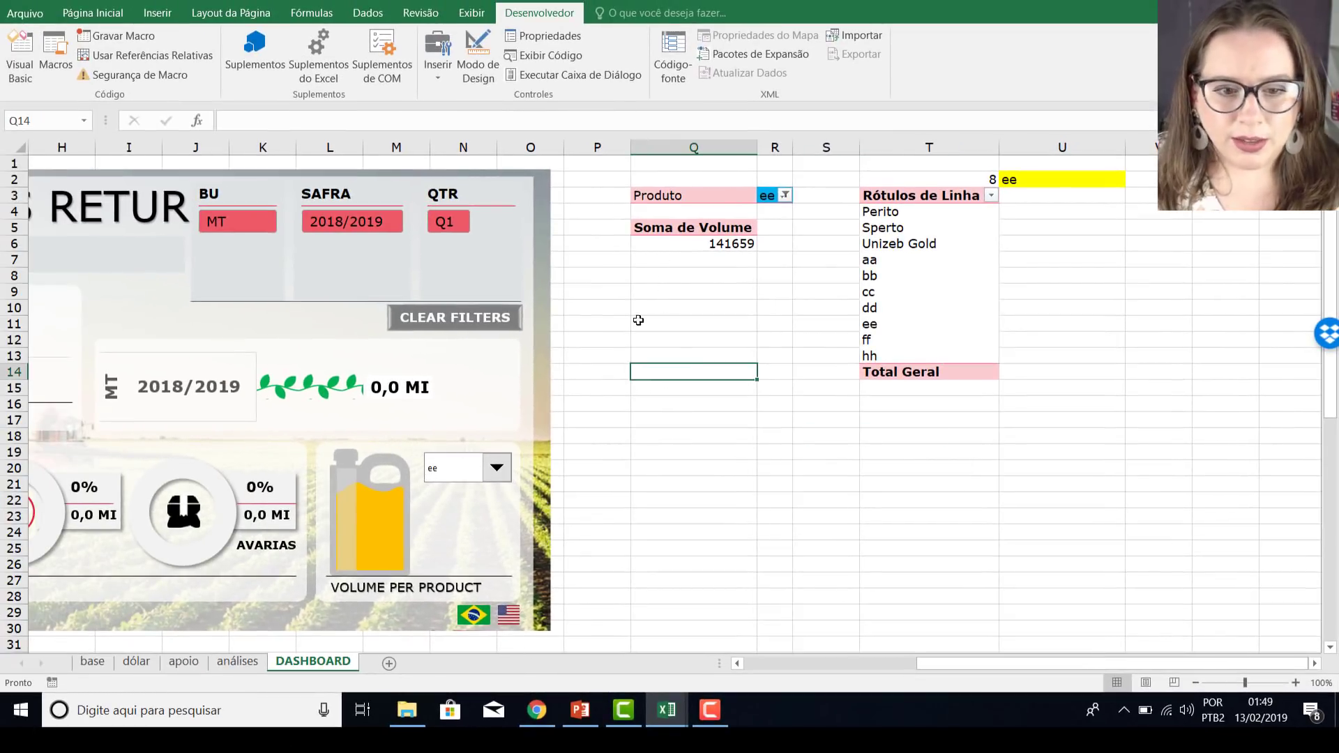
{"action": "left_click", "coordinate": [662, 241]}
{"action": "left_click", "coordinate": [726, 358]}
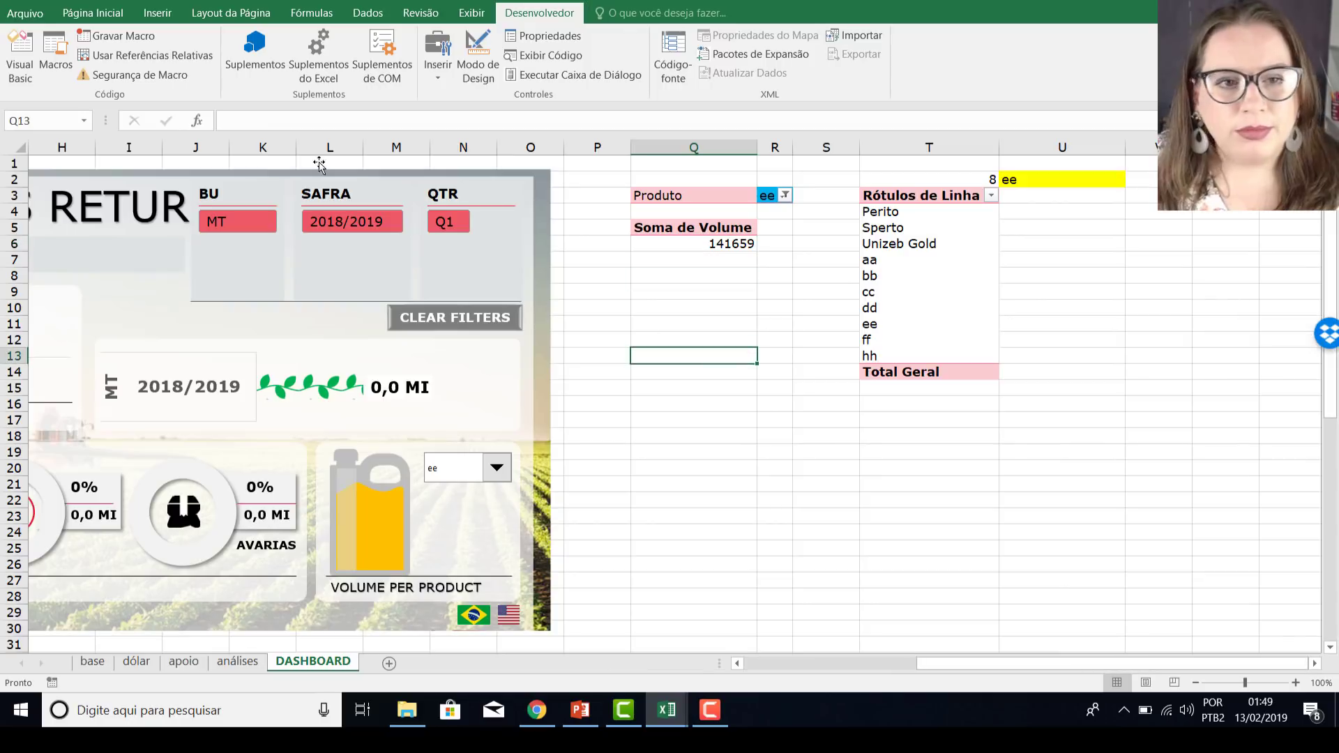
{"action": "left_click", "coordinate": [152, 14]}
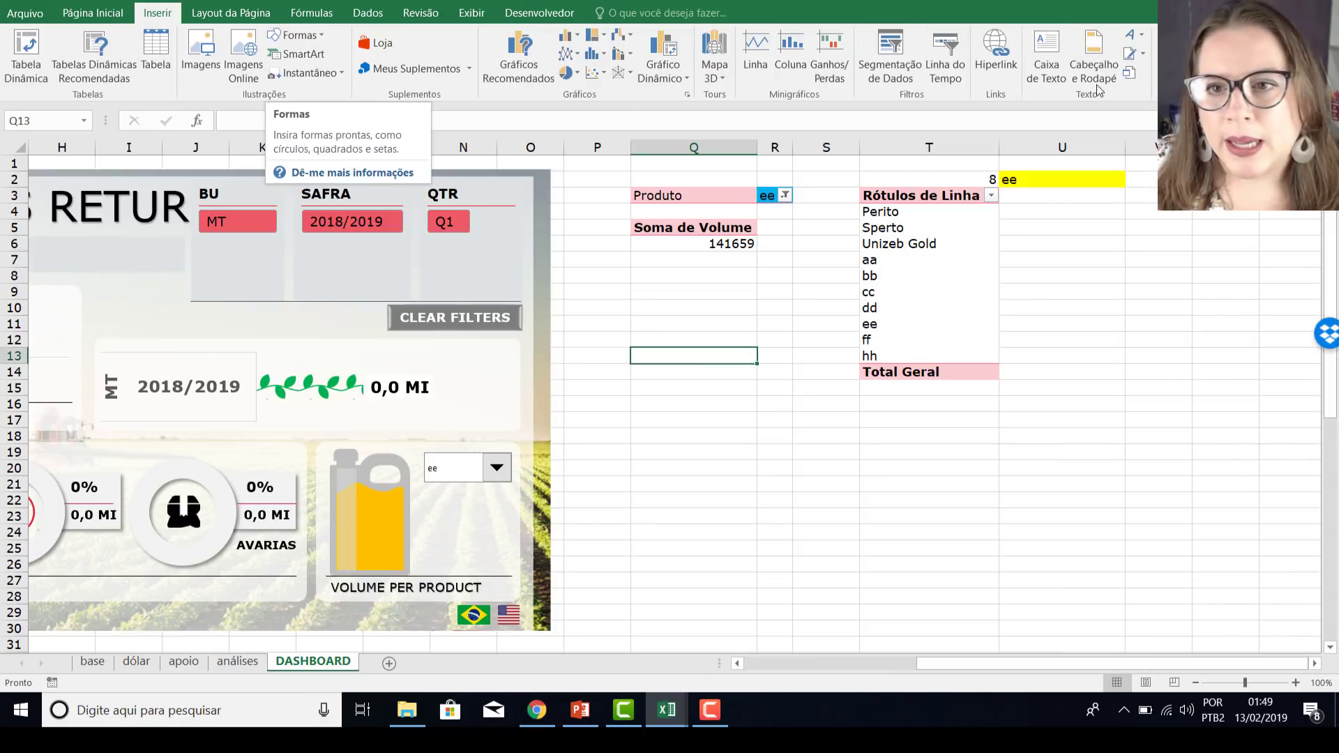
Draw a new text box below the pivot's volume total.
{"action": "left_click_drag", "start_coordinate": [694, 389], "coordinate": [695, 420]}
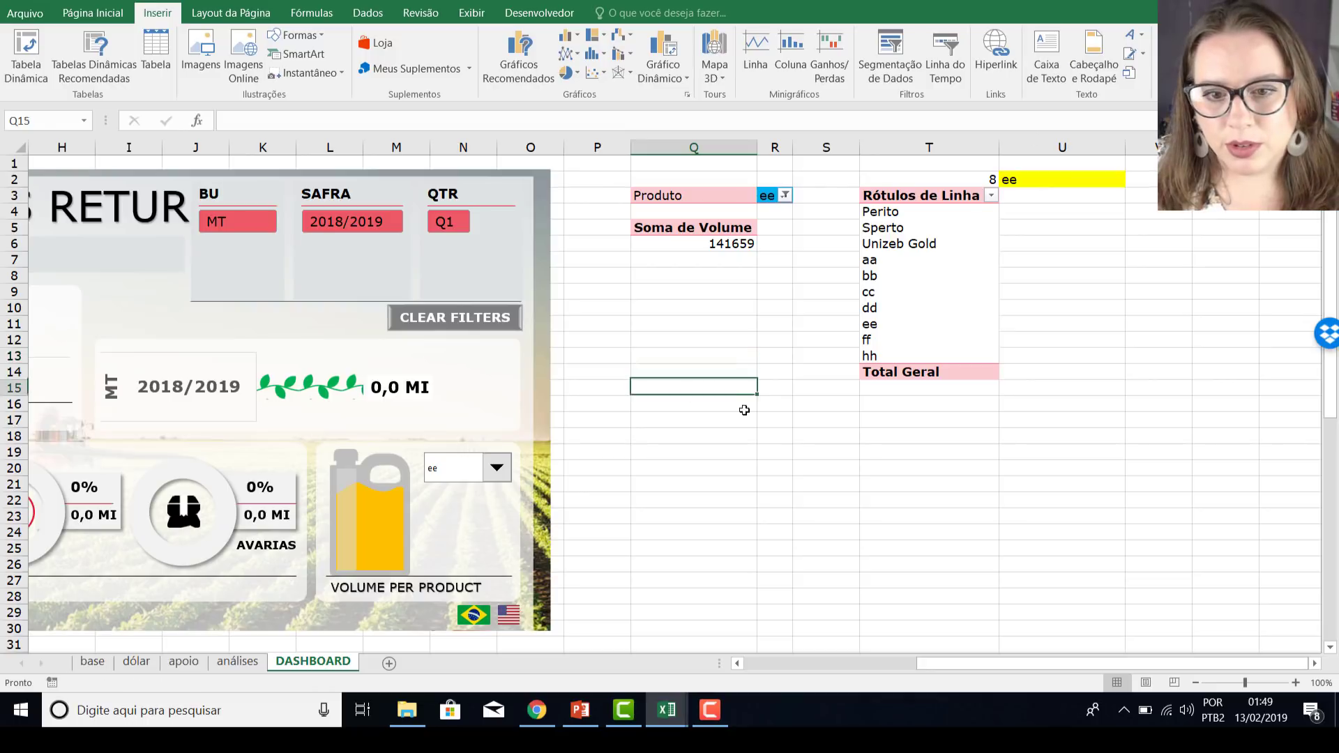
{"action": "left_click", "coordinate": [1046, 55]}
{"action": "left_click_drag", "start_coordinate": [632, 303], "coordinate": [794, 373]}
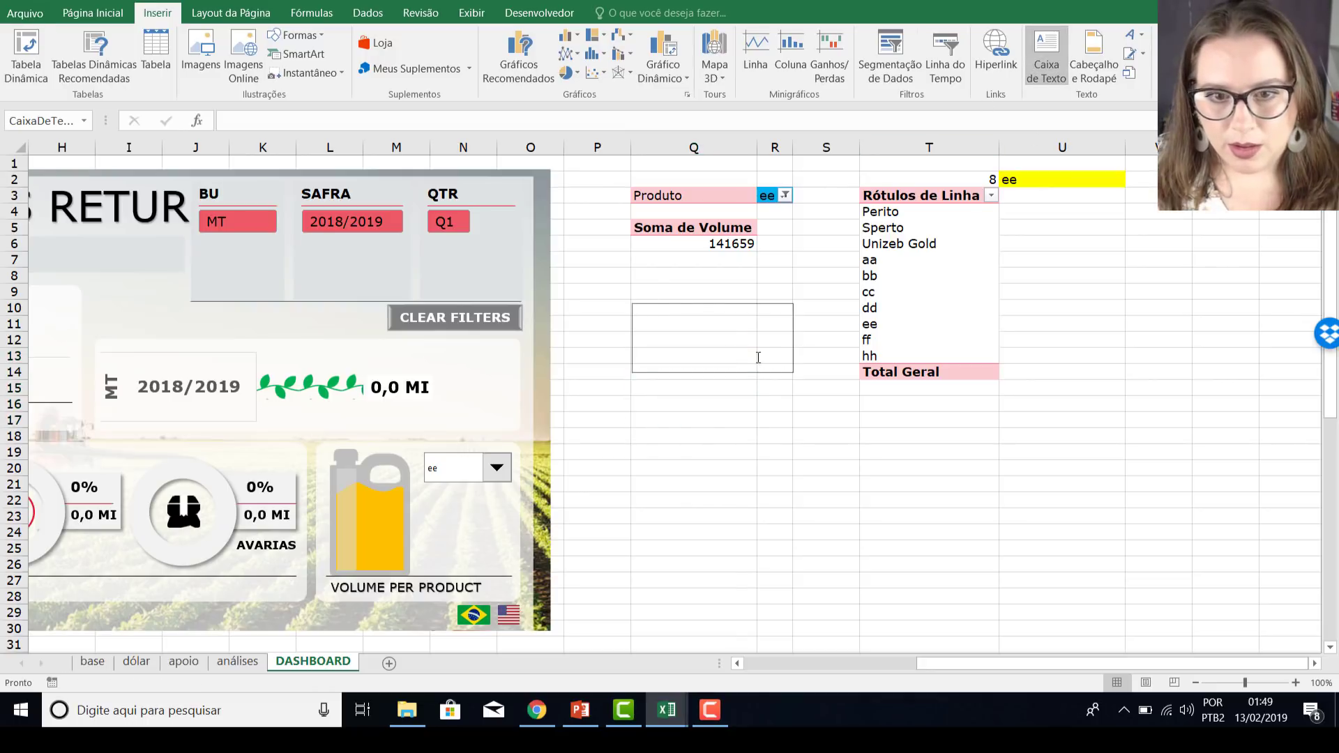
Link the text box to cell Q6 with a formula, correcting the initial Q5 reference.
{"action": "left_click", "coordinate": [358, 124]}
{"action": "type", "text": "="}
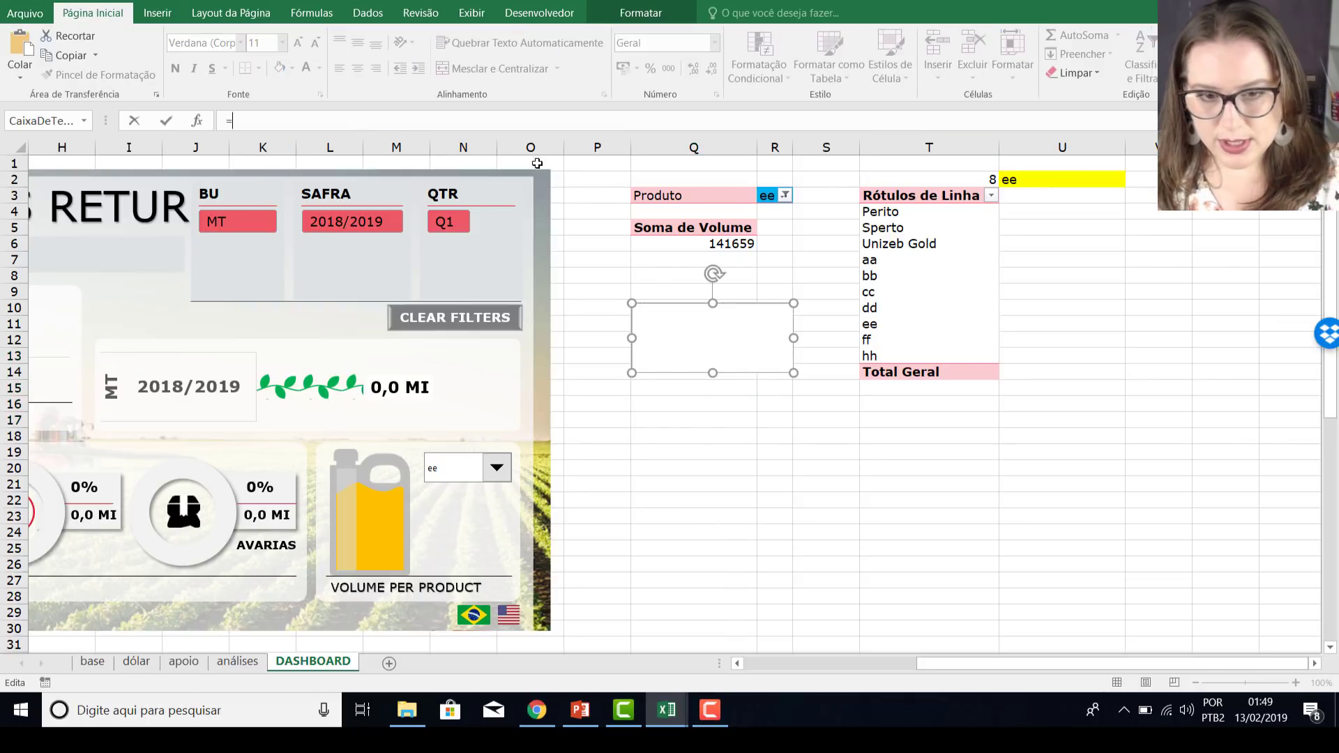
{"action": "left_click", "coordinate": [710, 244]}
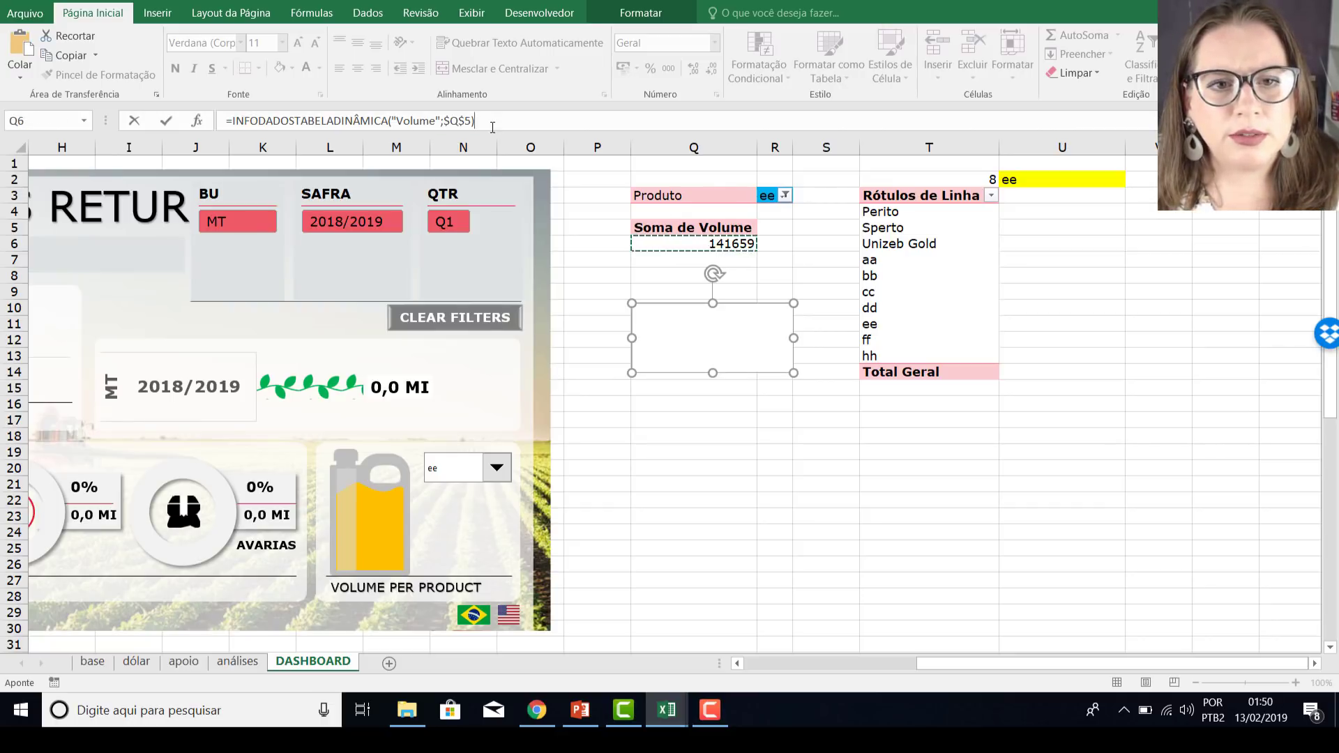
{"action": "left_click_drag", "start_coordinate": [475, 122], "coordinate": [254, 126]}
{"action": "key", "text": "ctrl+c"}
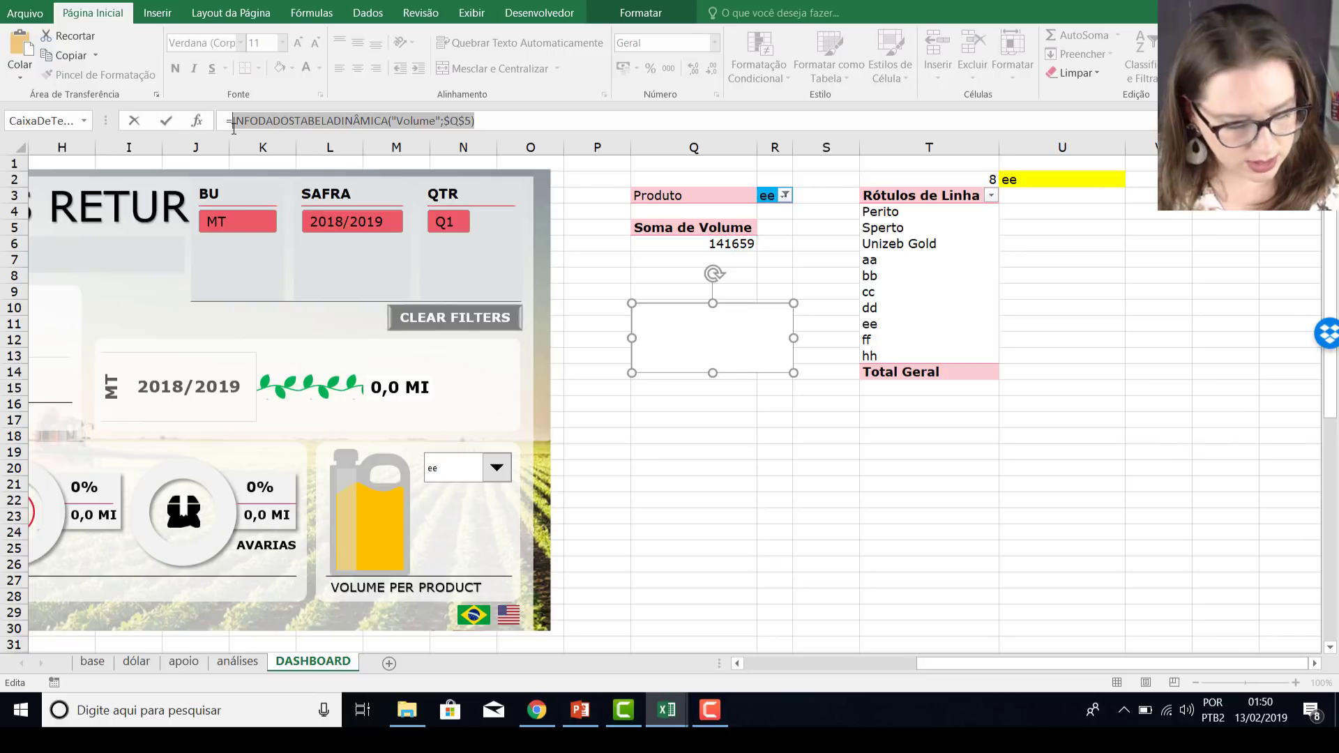
{"action": "type", "text": "q5"}
{"action": "key", "text": "Return"}
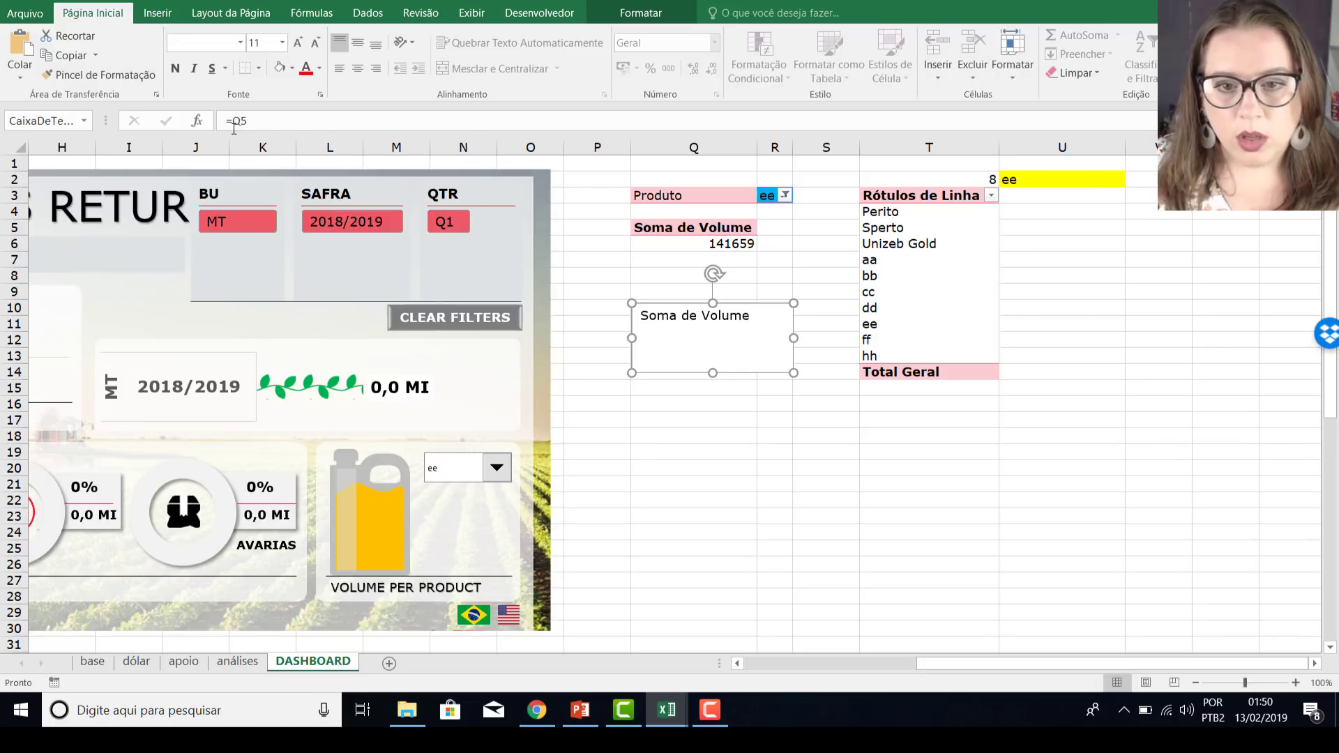
{"action": "left_click", "coordinate": [683, 240]}
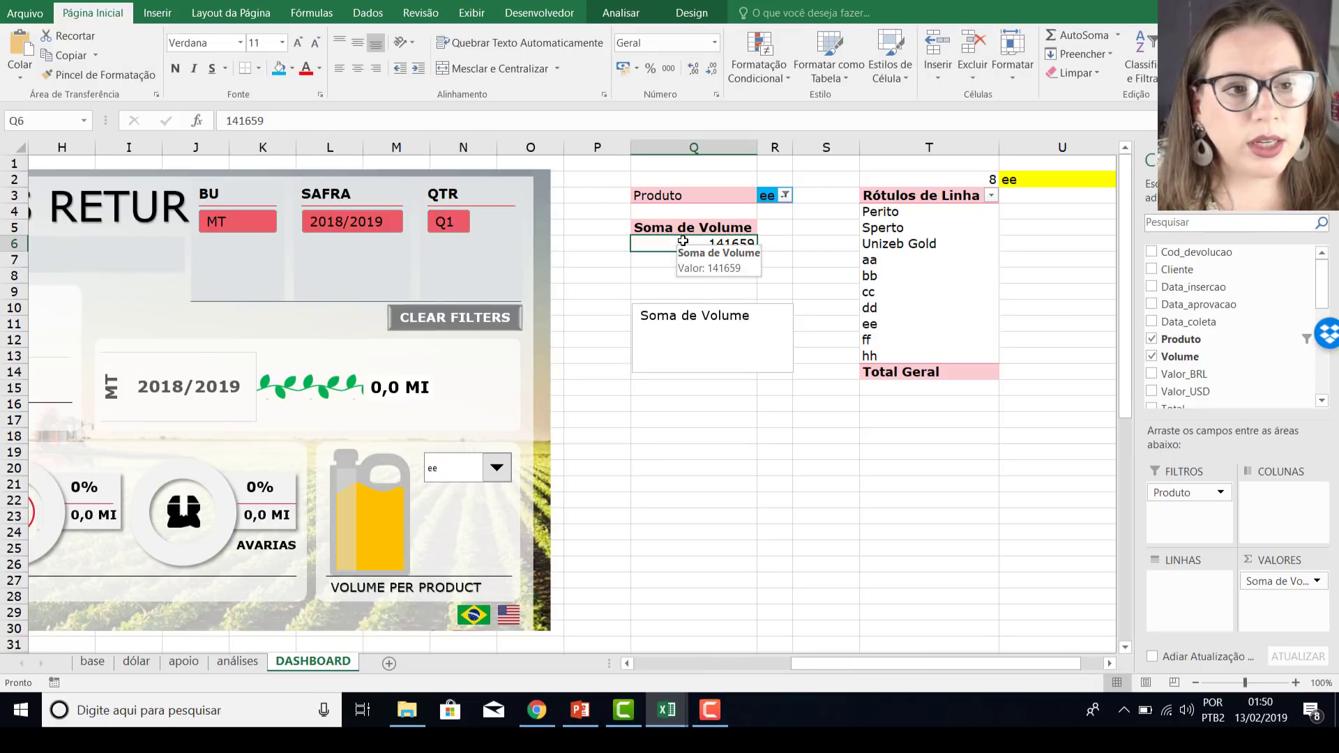
{"action": "left_click", "coordinate": [642, 307]}
{"action": "left_click", "coordinate": [264, 122]}
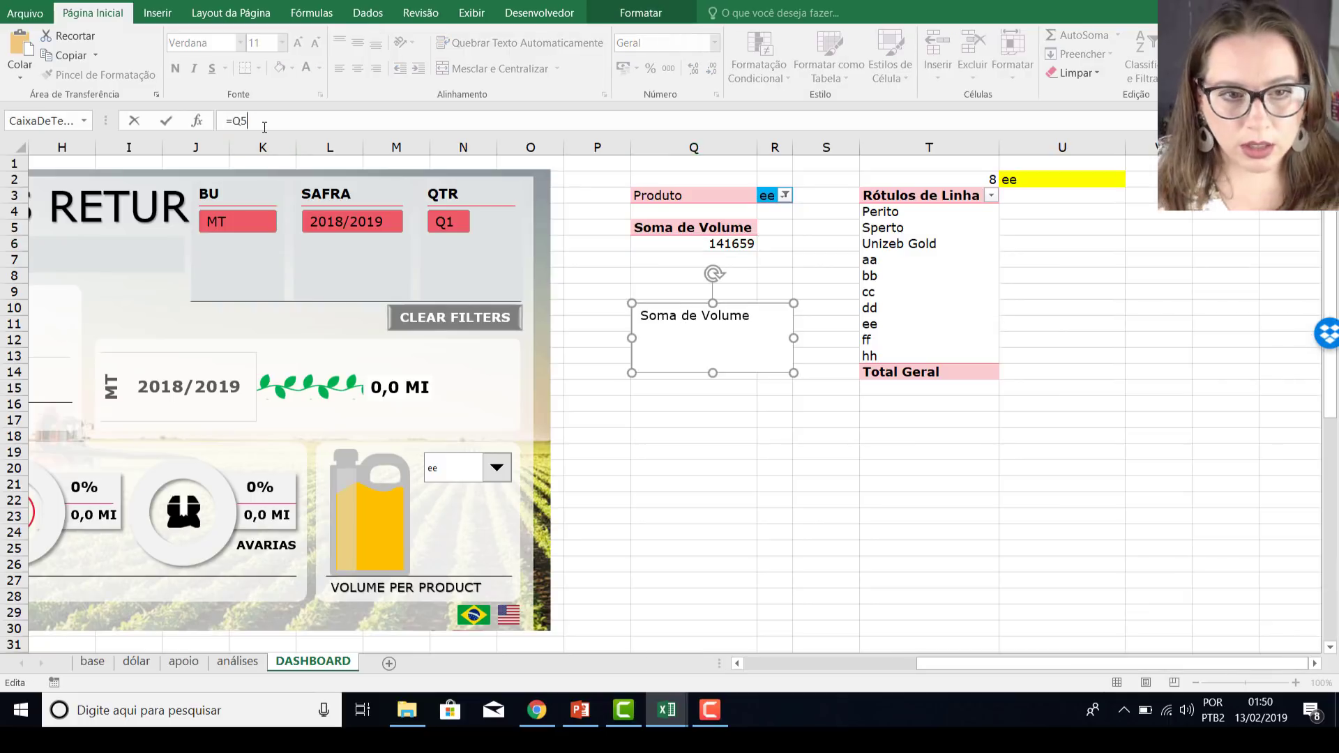
{"action": "key", "text": "BackSpace"}
{"action": "type", "text": "6"}
{"action": "key", "text": "Return"}
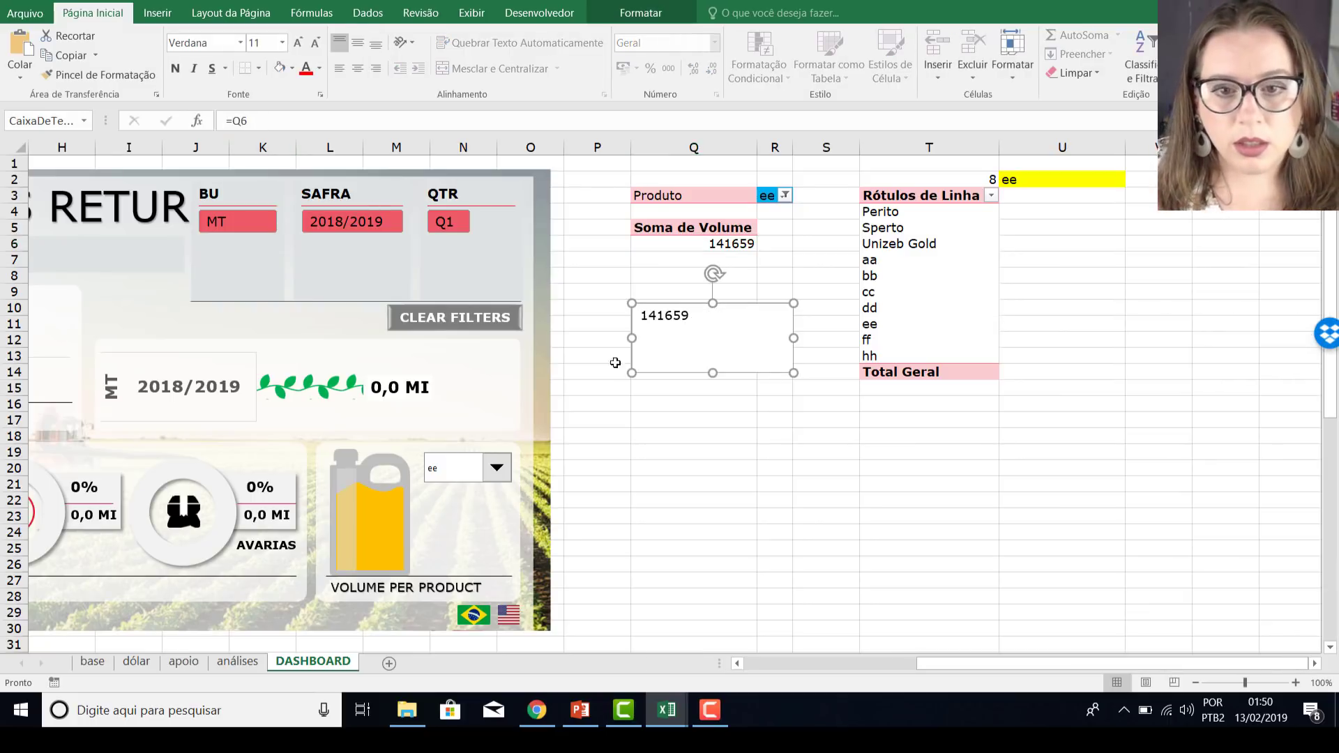
Shrink the text box to fit 141659 and set its outline and fill to none.
{"action": "left_click_drag", "start_coordinate": [741, 359], "coordinate": [721, 350]}
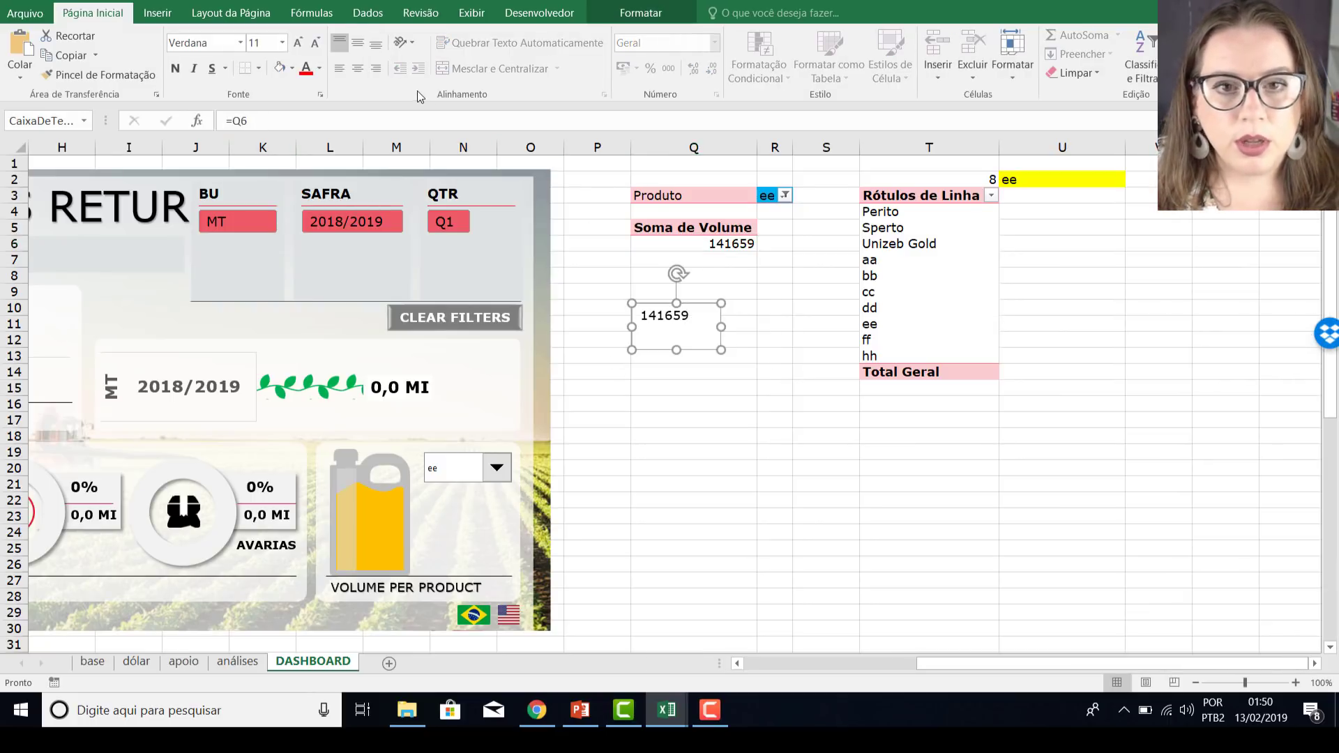
{"action": "left_click", "coordinate": [640, 12]}
{"action": "left_click", "coordinate": [638, 53]}
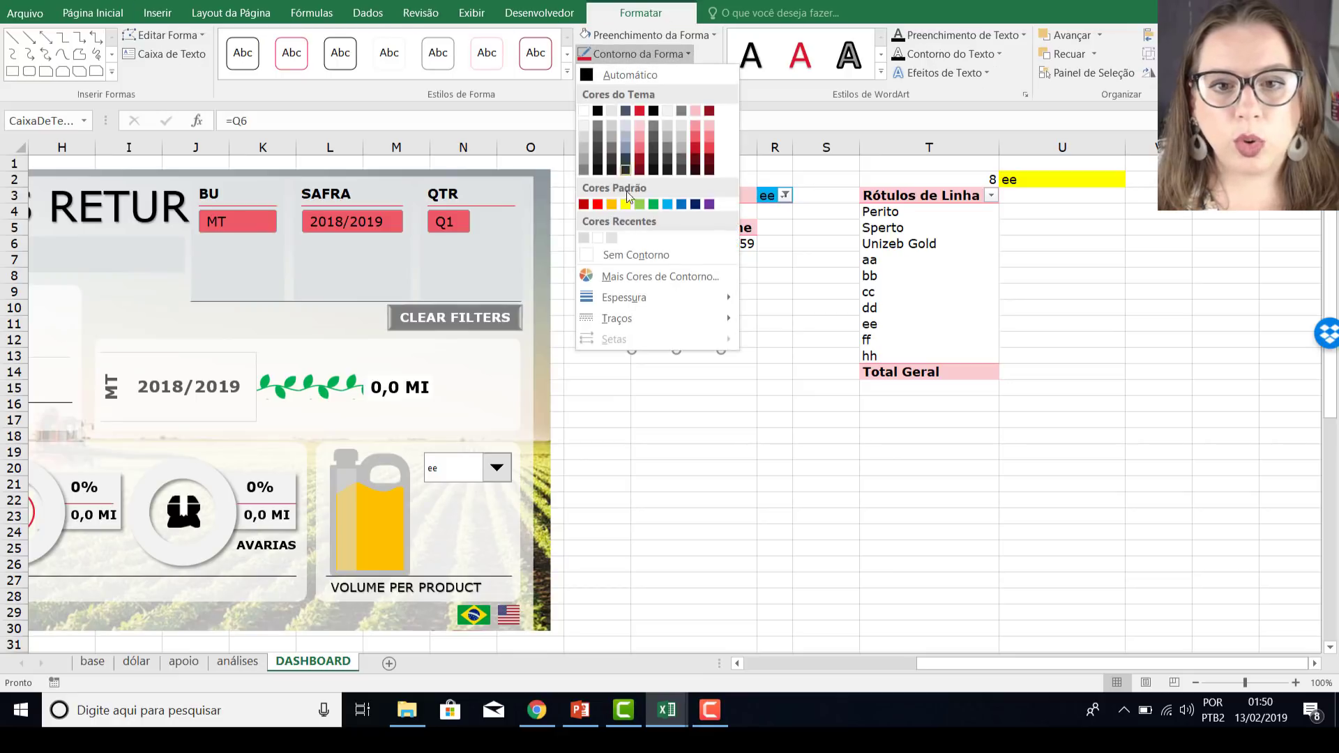
{"action": "left_click", "coordinate": [631, 255]}
{"action": "left_click", "coordinate": [648, 35]}
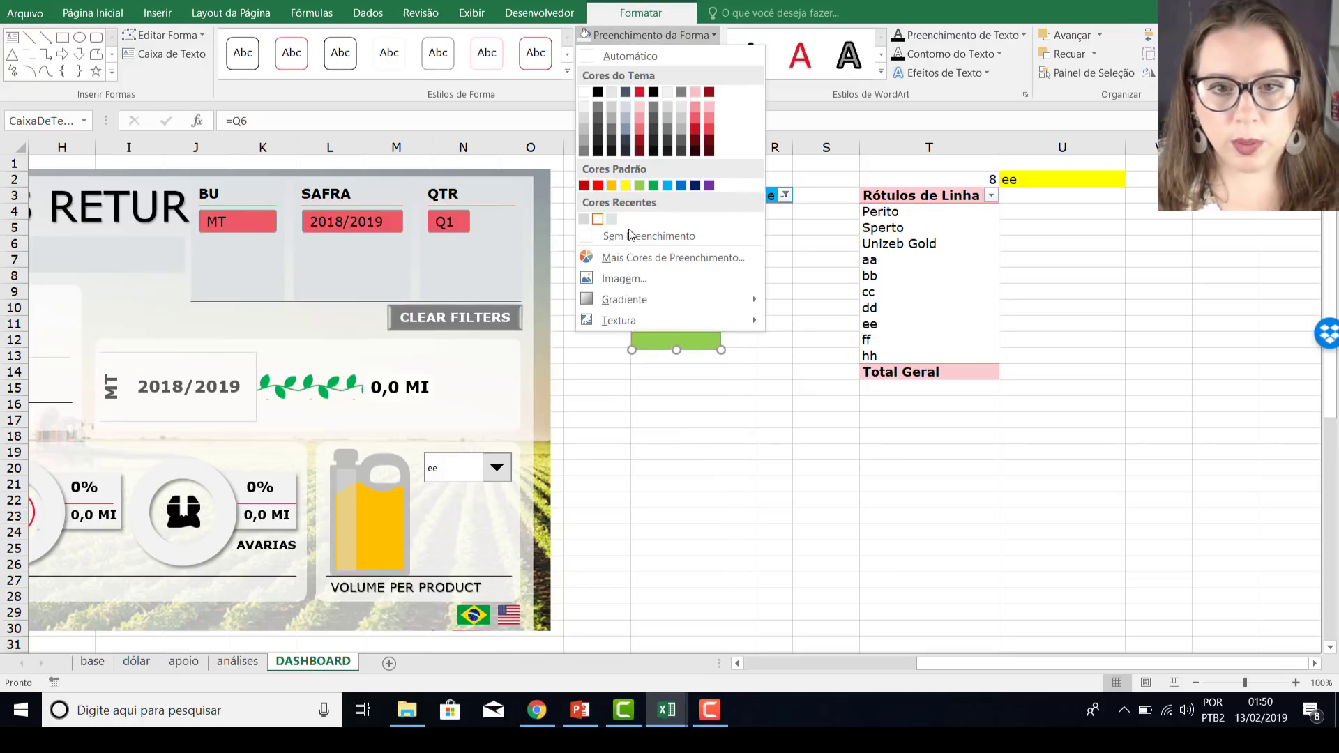
{"action": "left_click", "coordinate": [642, 230]}
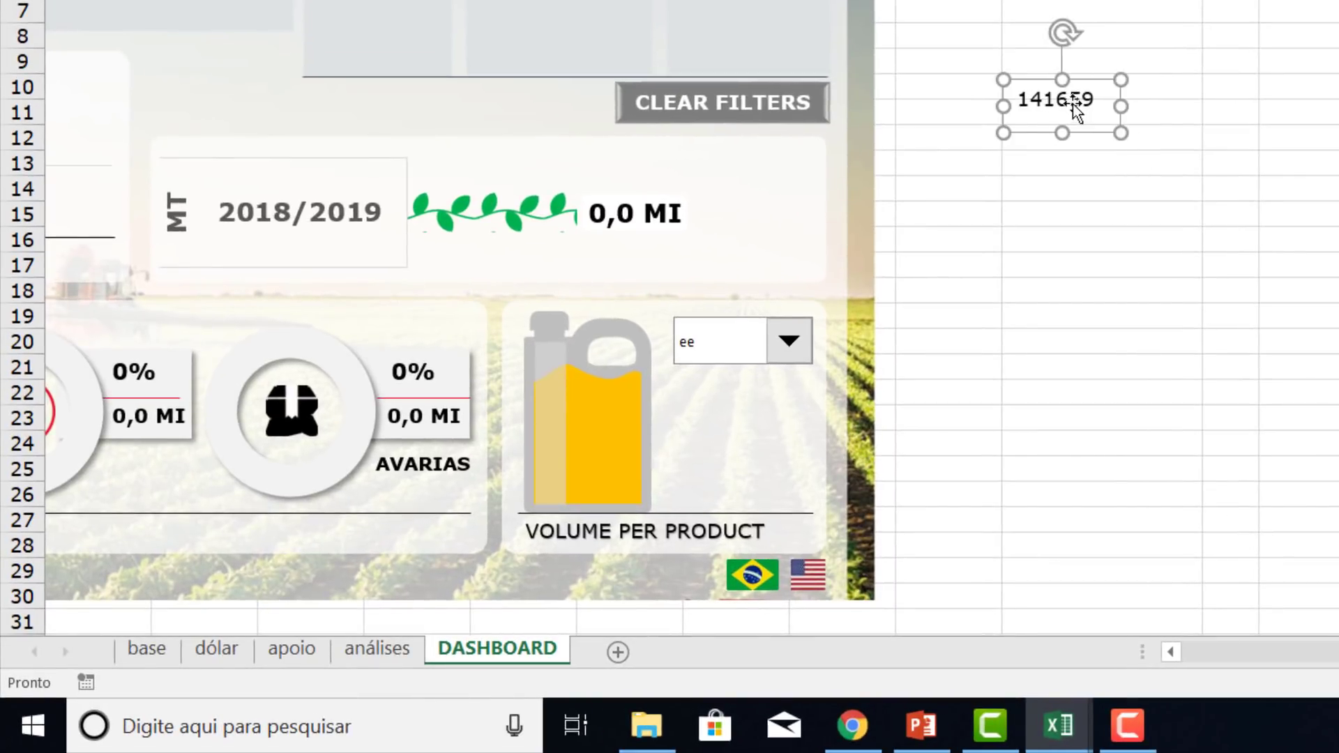
Place the volume text box on the oil jug and check it with product aa.
{"action": "left_click_drag", "start_coordinate": [1076, 104], "coordinate": [602, 454]}
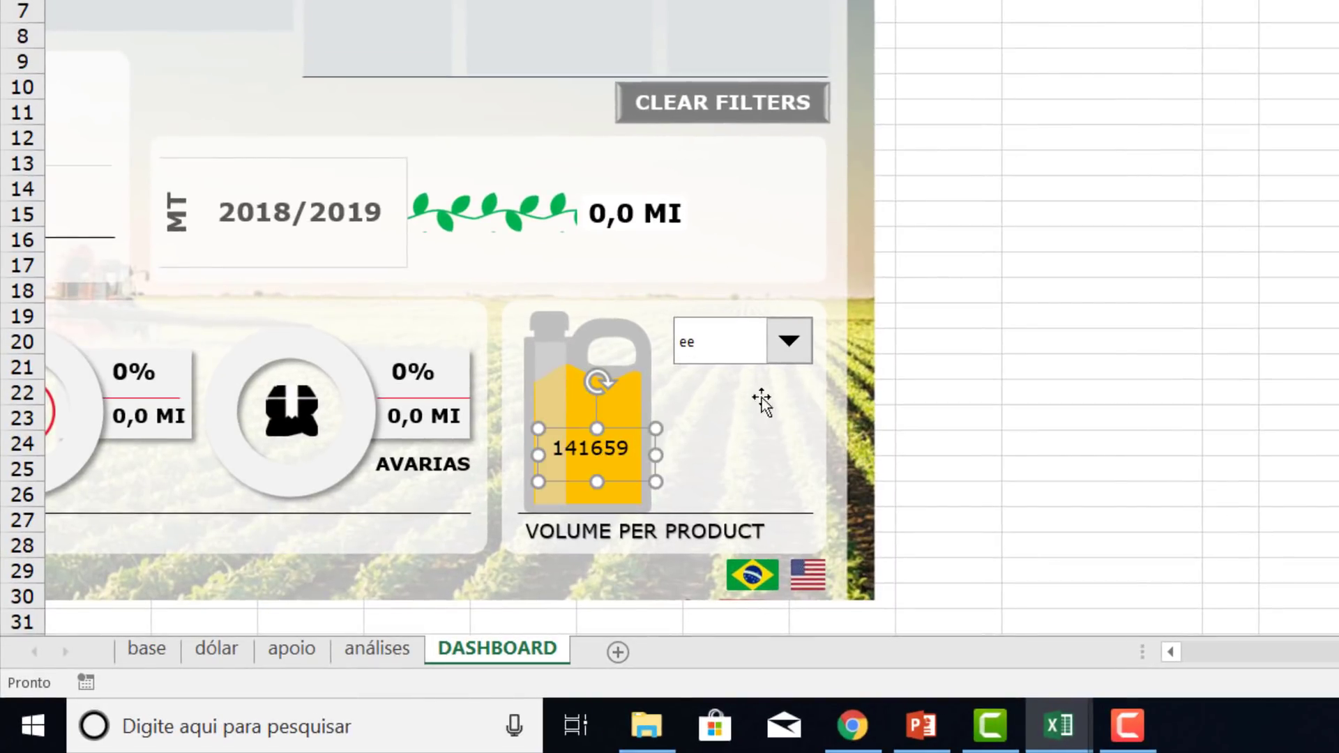
{"action": "left_click", "coordinate": [1093, 388]}
{"action": "left_click", "coordinate": [775, 360]}
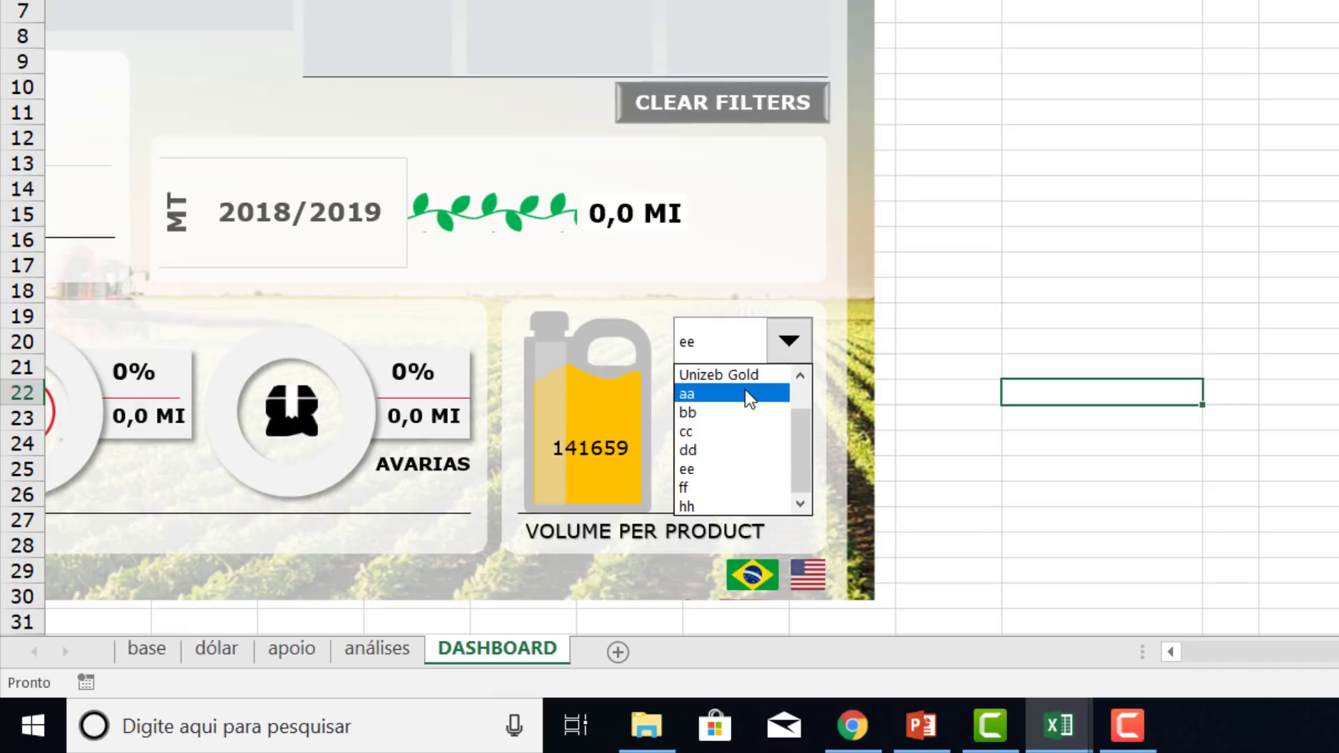
{"action": "left_click", "coordinate": [745, 391]}
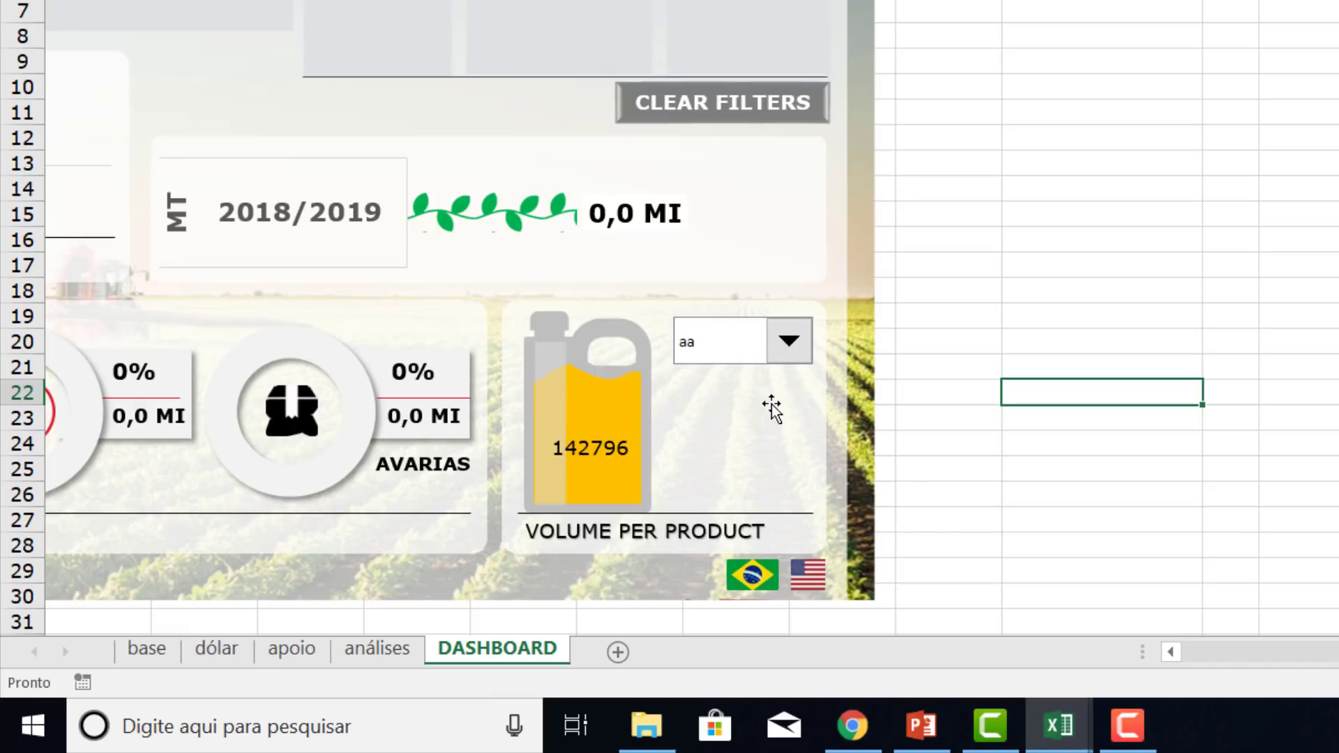
Pick cc, ee, Sperto and one more product to confirm the jug figure updates.
{"action": "left_click", "coordinate": [791, 359]}
{"action": "left_click", "coordinate": [756, 431]}
{"action": "left_click", "coordinate": [788, 368]}
{"action": "left_click", "coordinate": [728, 472]}
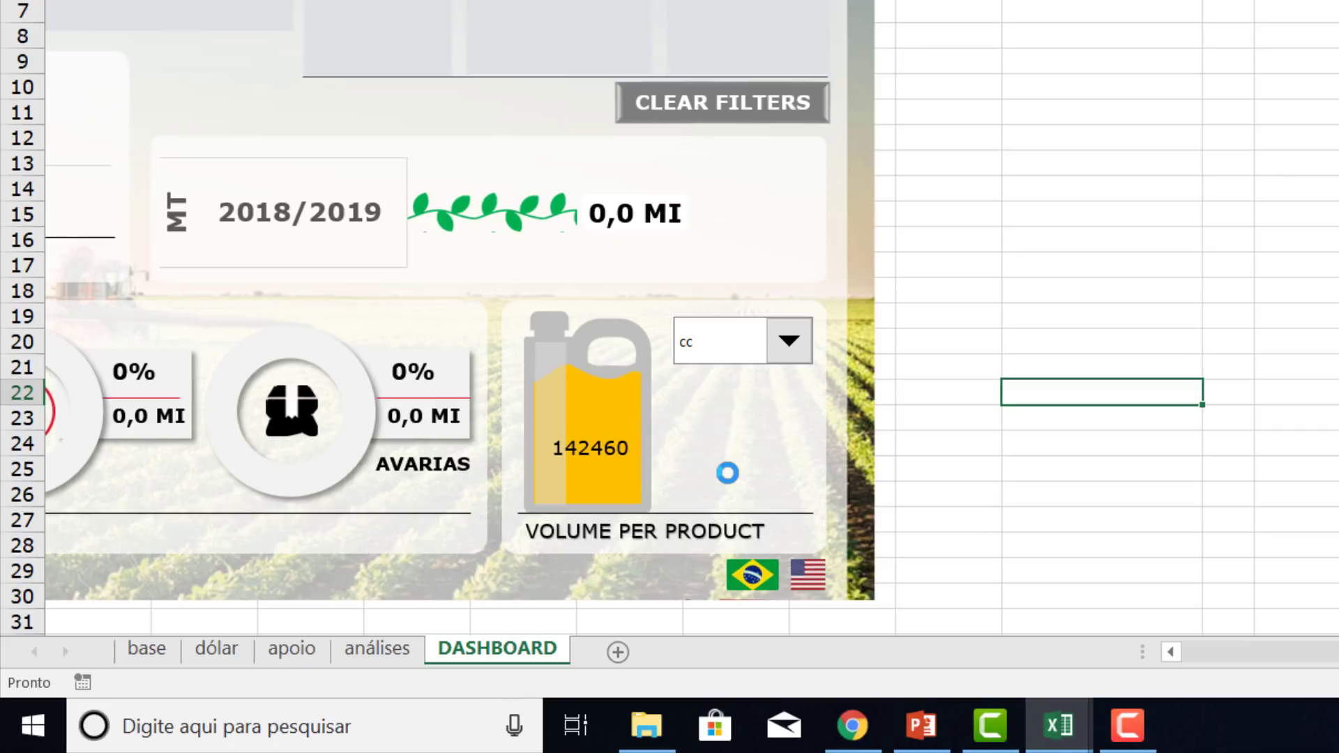
{"action": "left_click", "coordinate": [785, 345]}
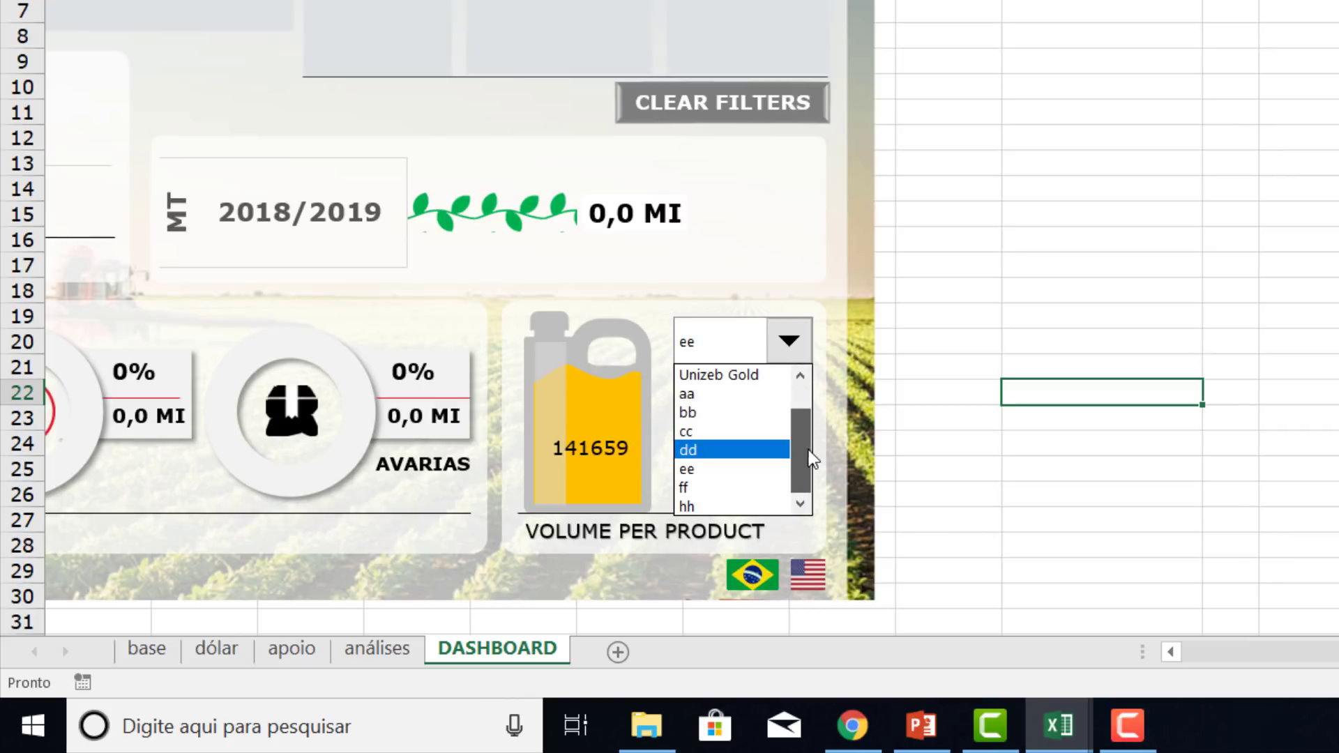
{"action": "scroll", "coordinate": [768, 419], "scroll_direction": "up", "scroll_amount": 1}
{"action": "left_click", "coordinate": [753, 389]}
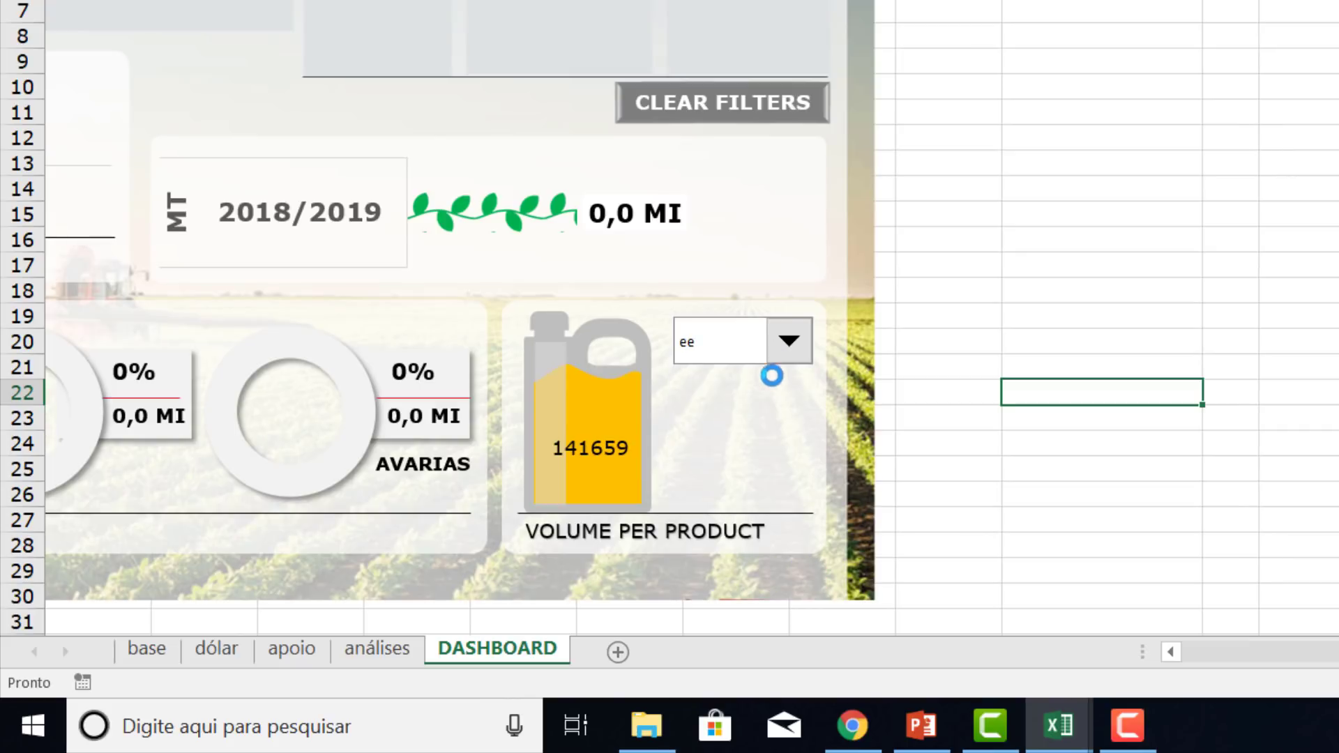
{"action": "left_click", "coordinate": [790, 349]}
{"action": "left_click", "coordinate": [756, 392]}
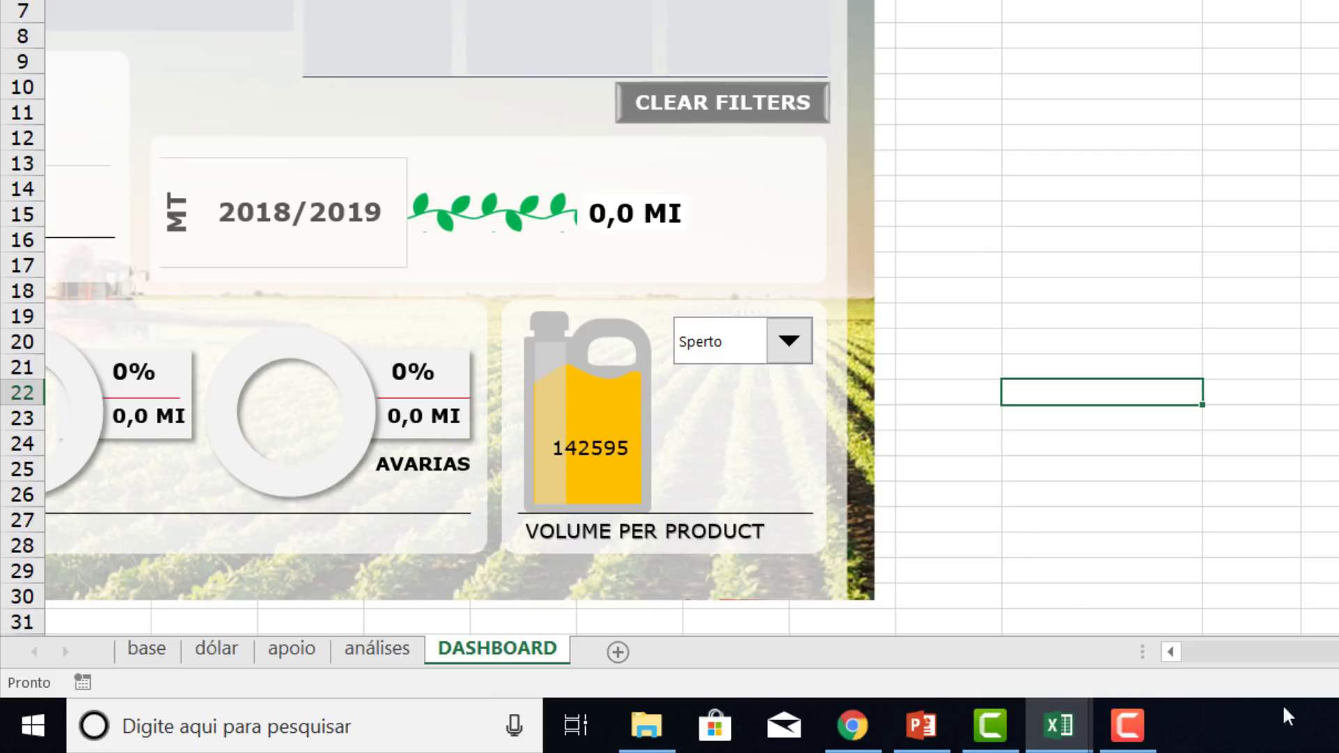
{"action": "left_click", "coordinate": [1275, 654]}
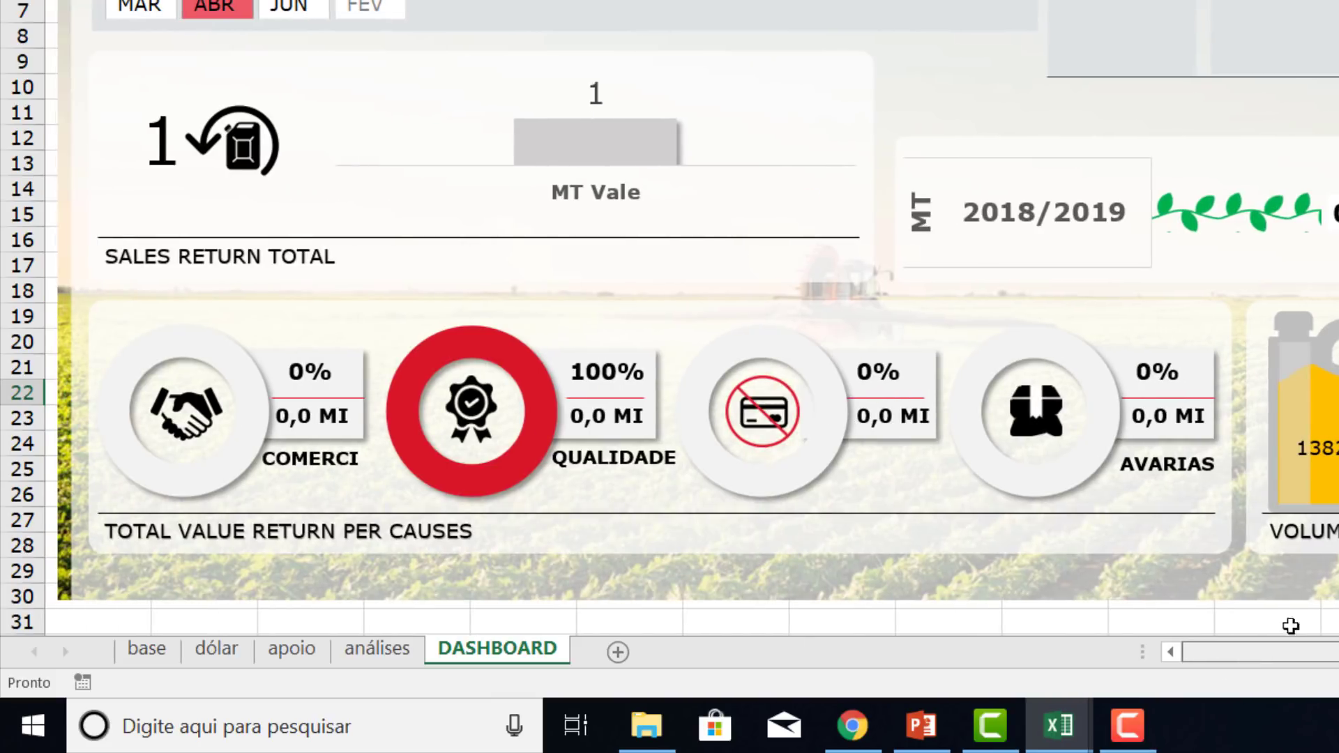